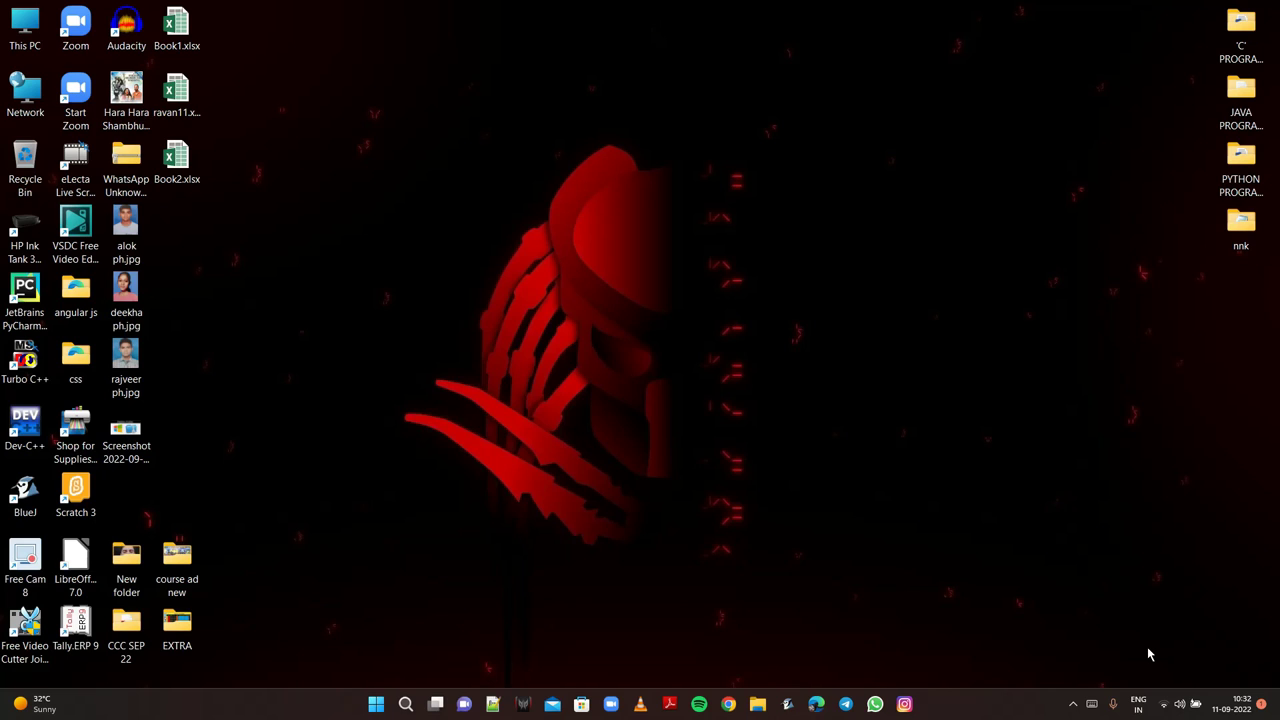
# - Launch Excel 2013 by searching for 'excel' in the Start menu
pyautogui.press('super')
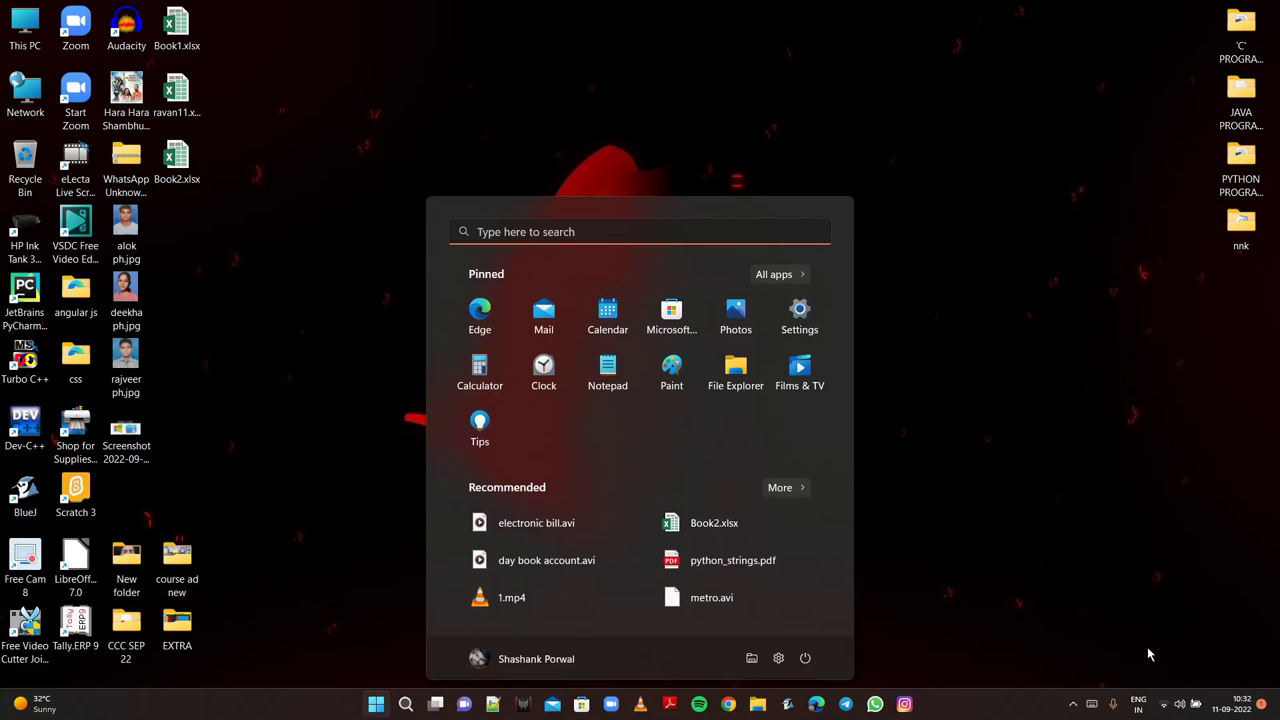
pyautogui.write('exc')
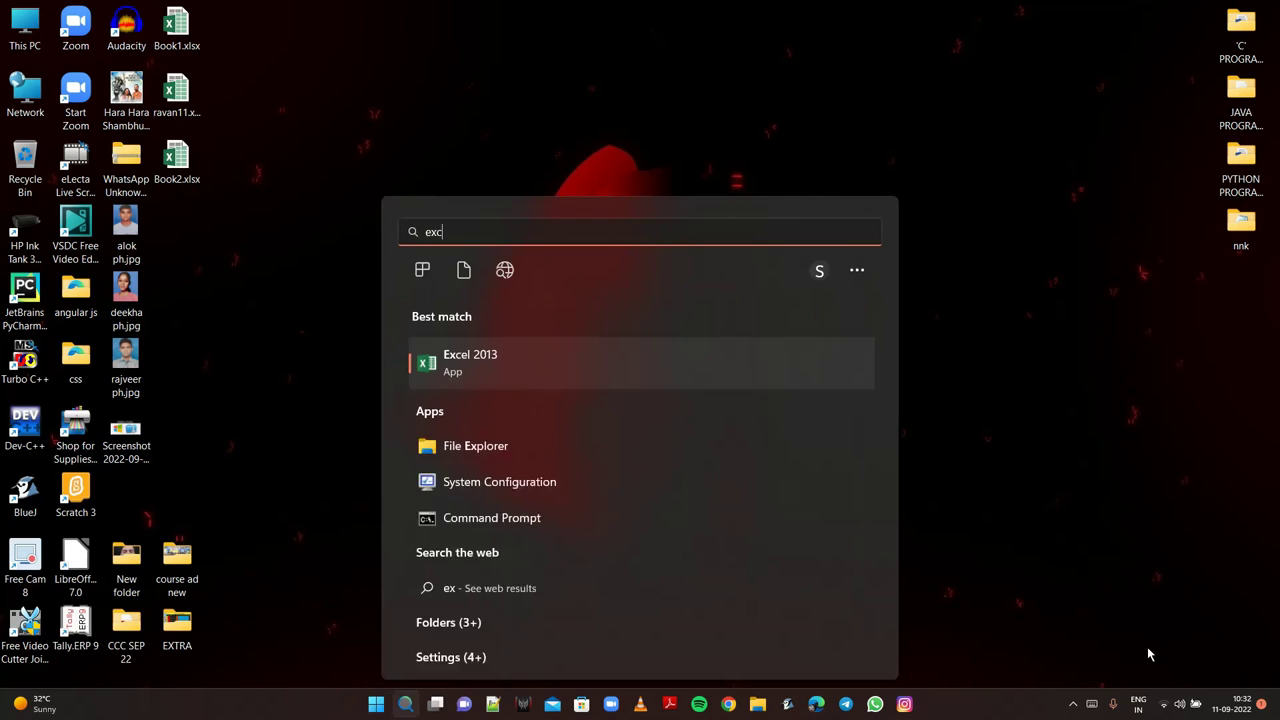
pyautogui.write('e')
pyautogui.press('Return')
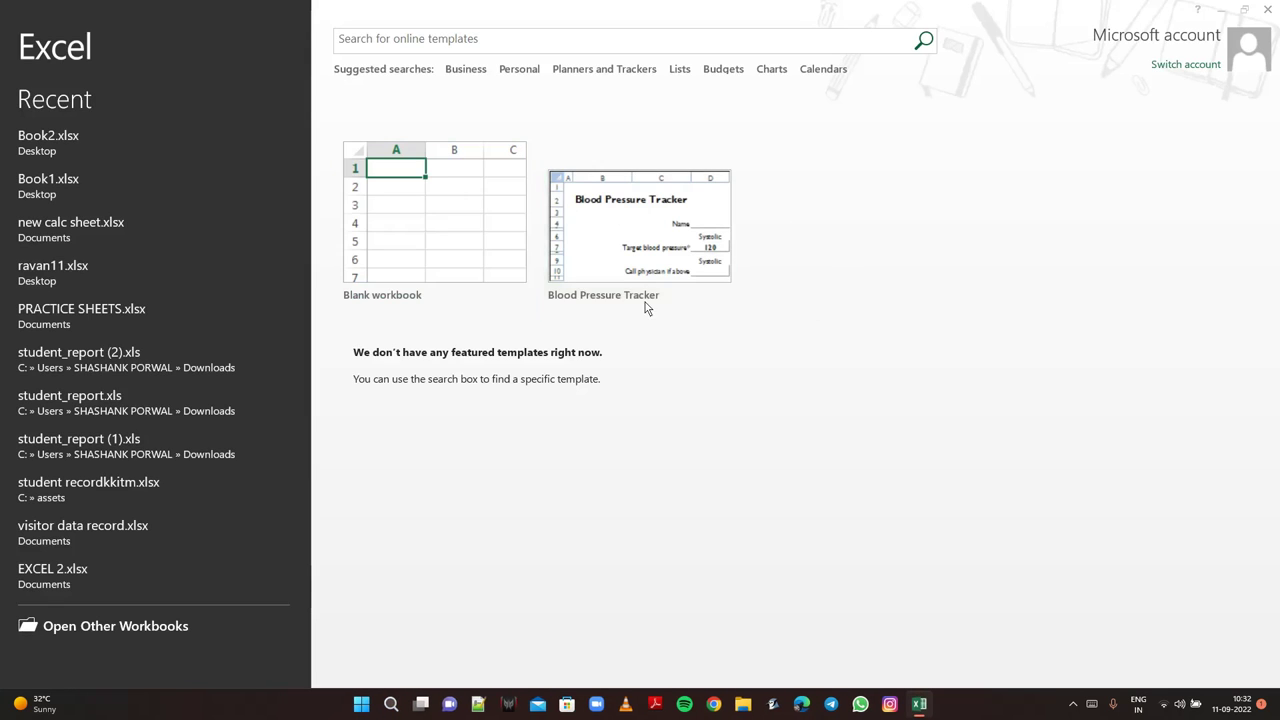
# - Dismiss the activation wizard, create a blank workbook, zoom in, and select cell B2
pyautogui.click(796, 206)
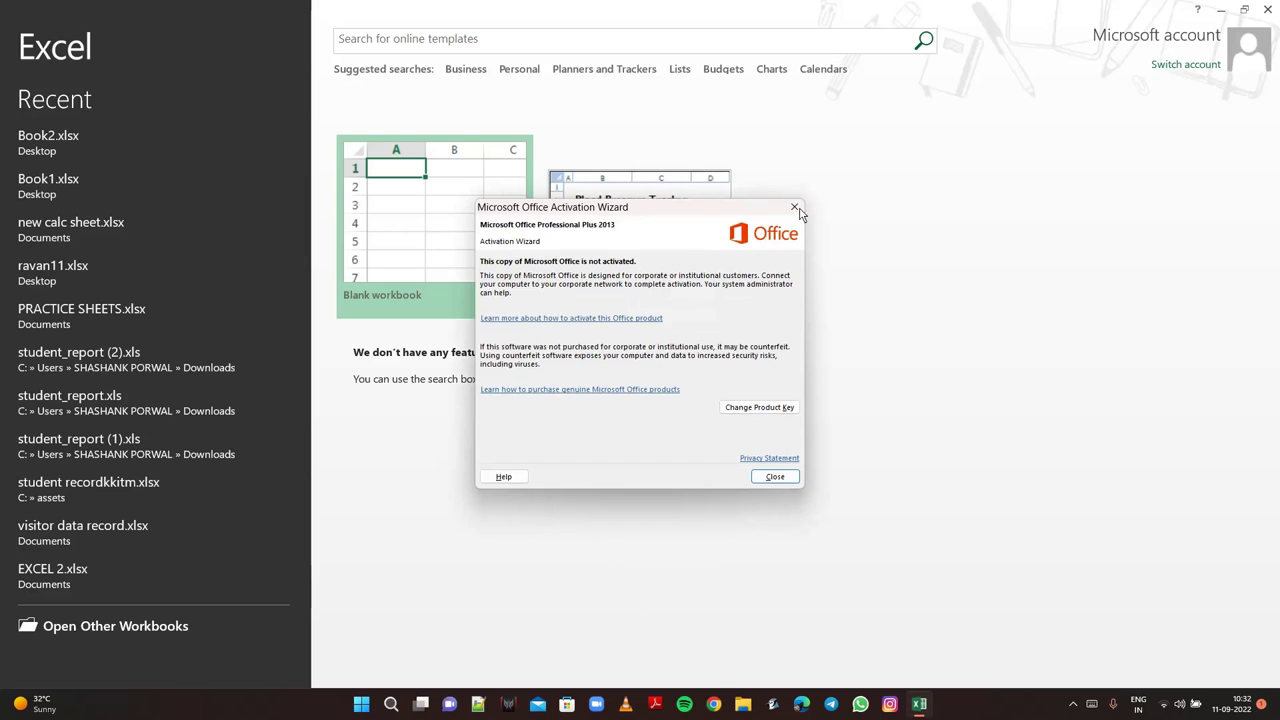
pyautogui.click(450, 205)
pyautogui.click(450, 205)
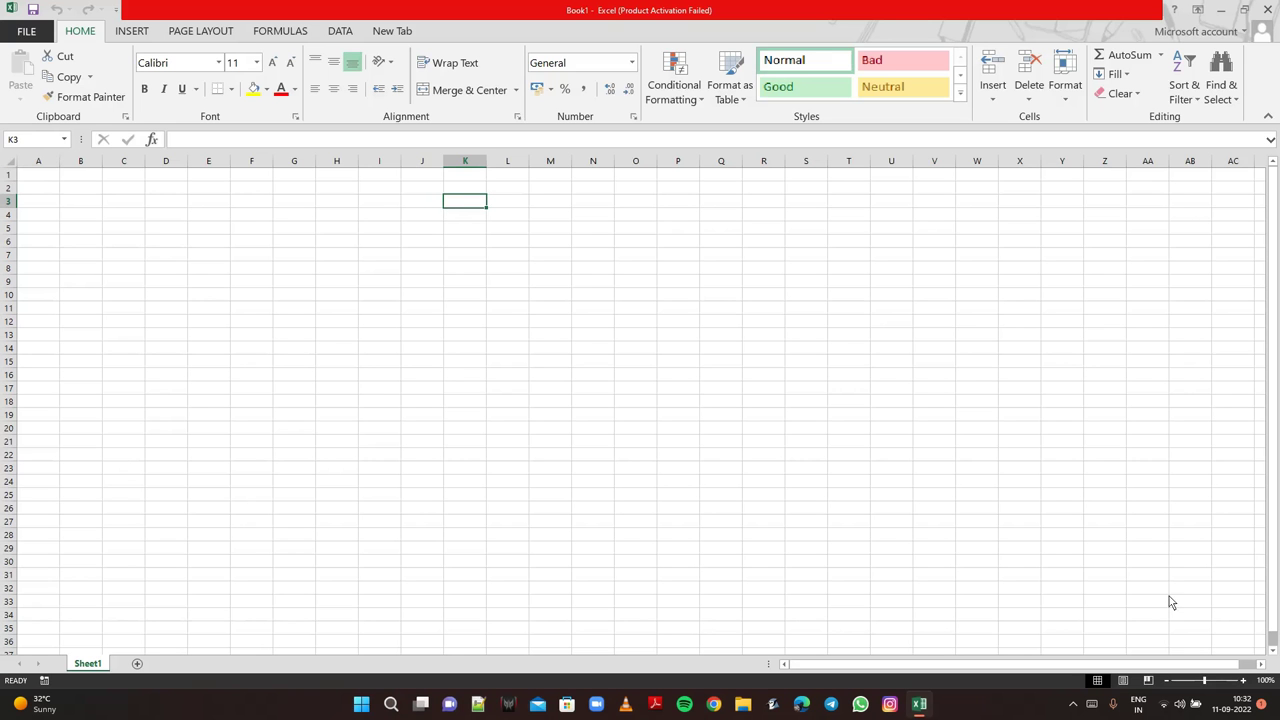
pyautogui.click(1244, 681)
pyautogui.click(1244, 681)
pyautogui.click(1244, 681)
pyautogui.click(1244, 681)
pyautogui.click(1244, 681)
pyautogui.click(1244, 681)
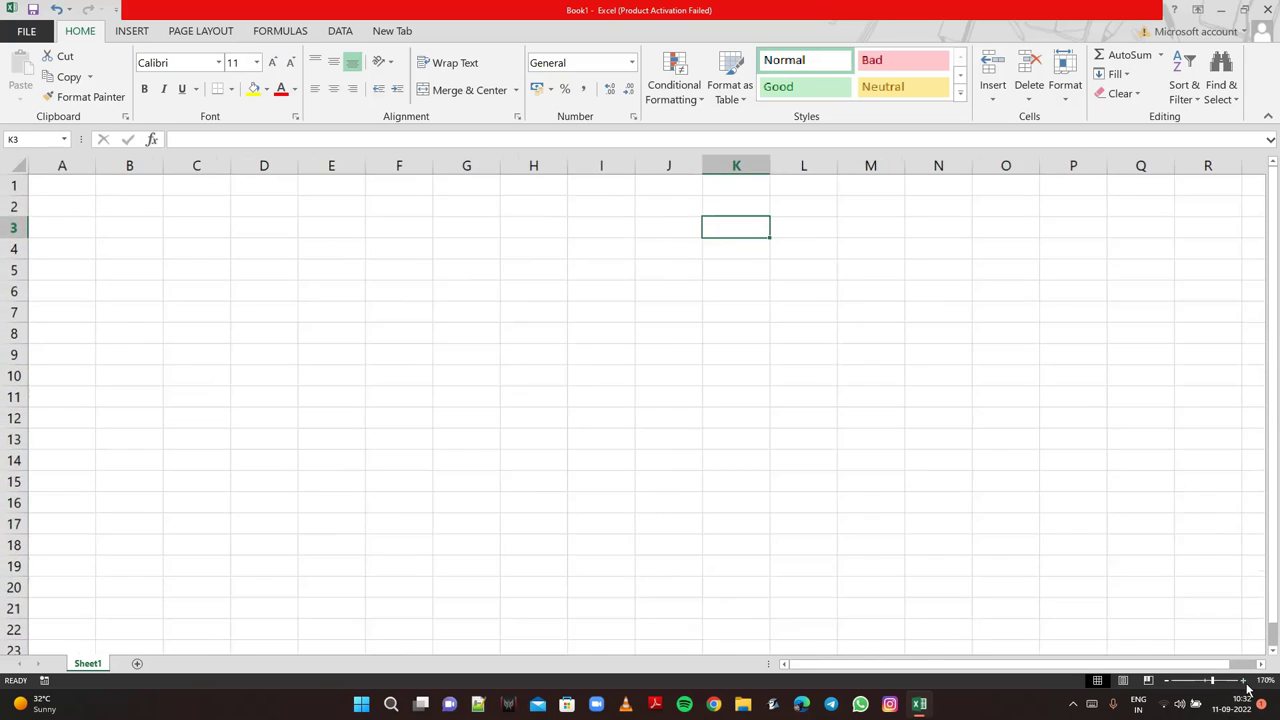
pyautogui.click(1244, 681)
pyautogui.click(1244, 681)
pyautogui.click(1244, 681)
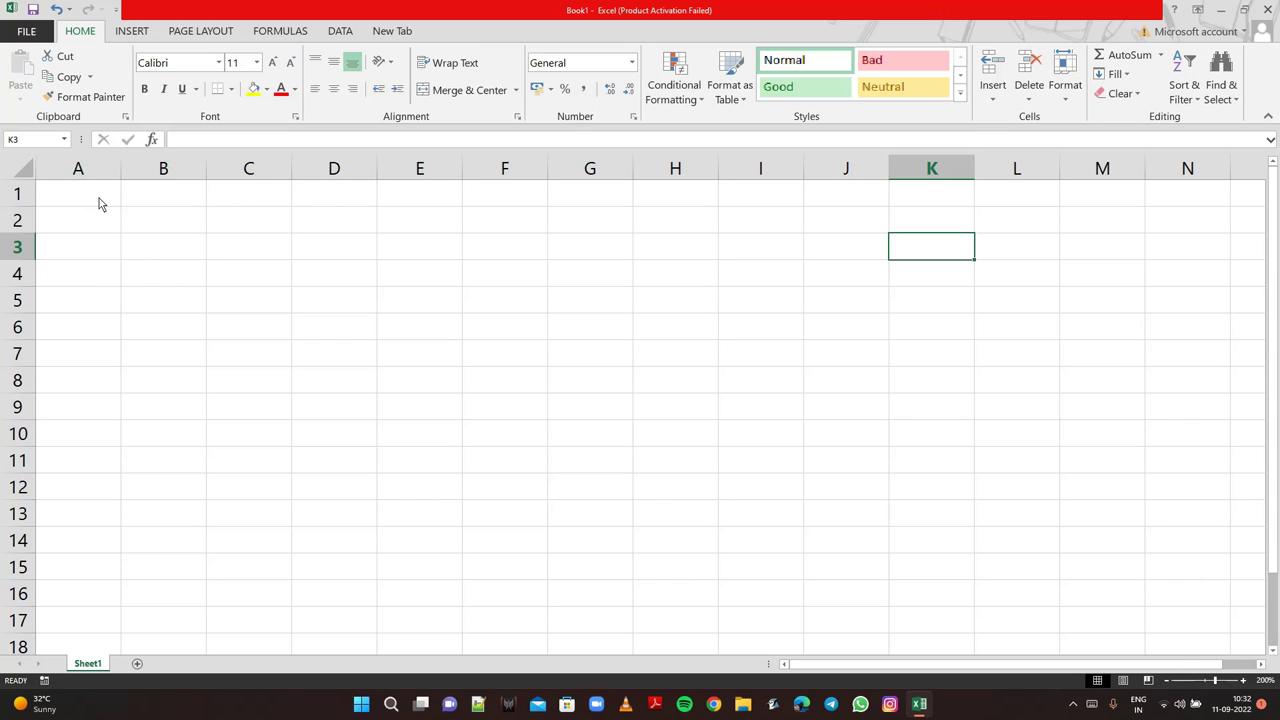
pyautogui.click(172, 233)
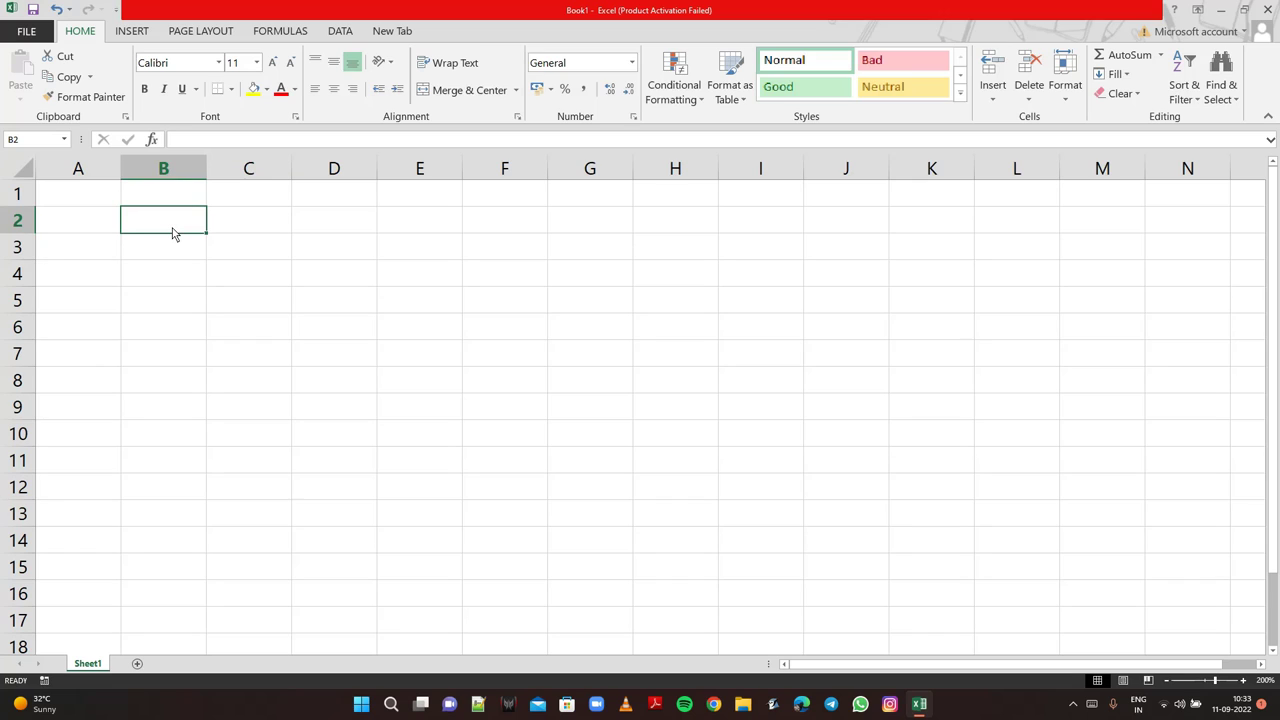
# - Merge and center B1:E2 and enter the title 'Electronic Bill'
pyautogui.write('Ner')
pyautogui.press('BackSpace')
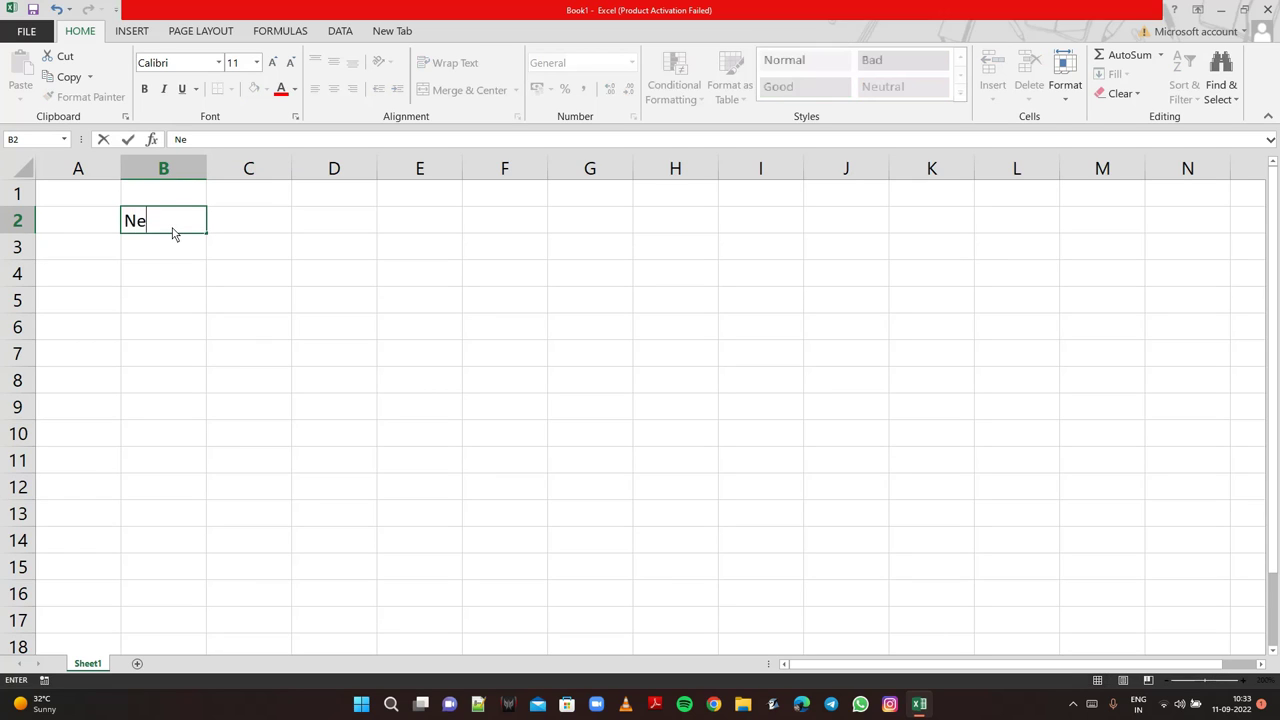
pyautogui.press('BackSpace')
pyautogui.press('BackSpace')
pyautogui.moveTo(160, 197)
pyautogui.mouseDown()
pyautogui.moveTo(450, 252)
pyautogui.moveTo(441, 231)
pyautogui.mouseUp()
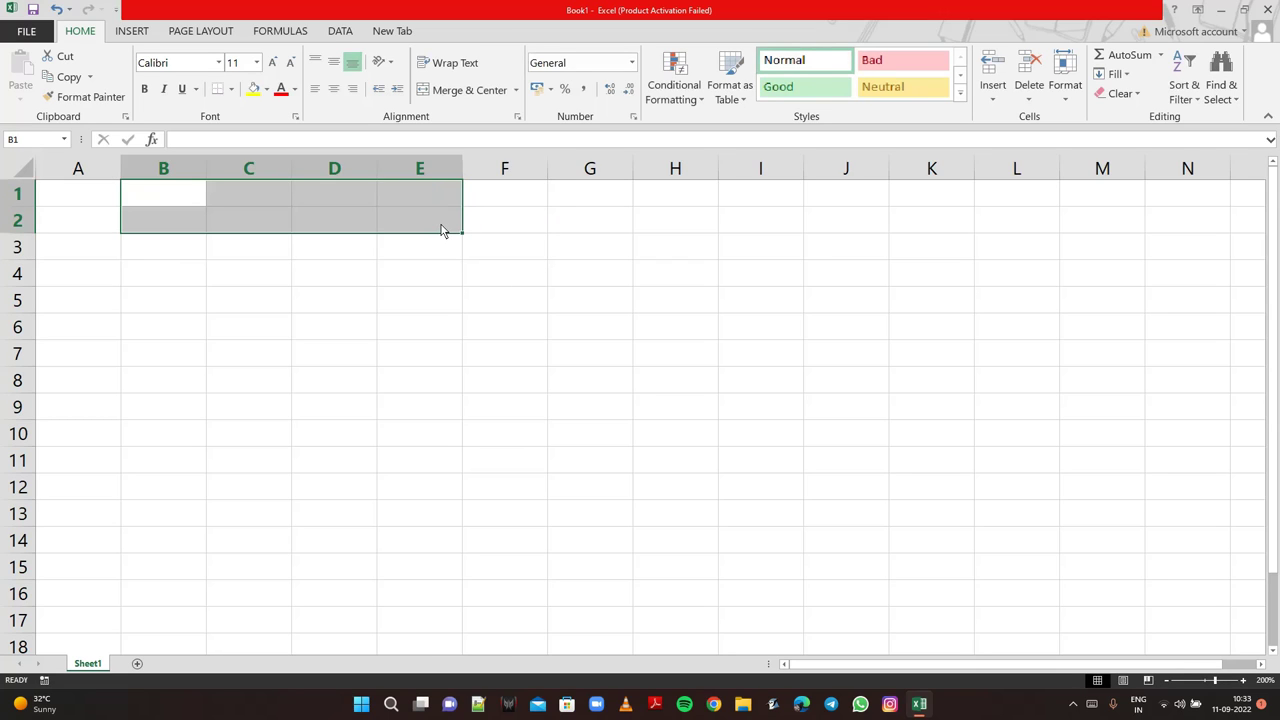
pyautogui.click(457, 91)
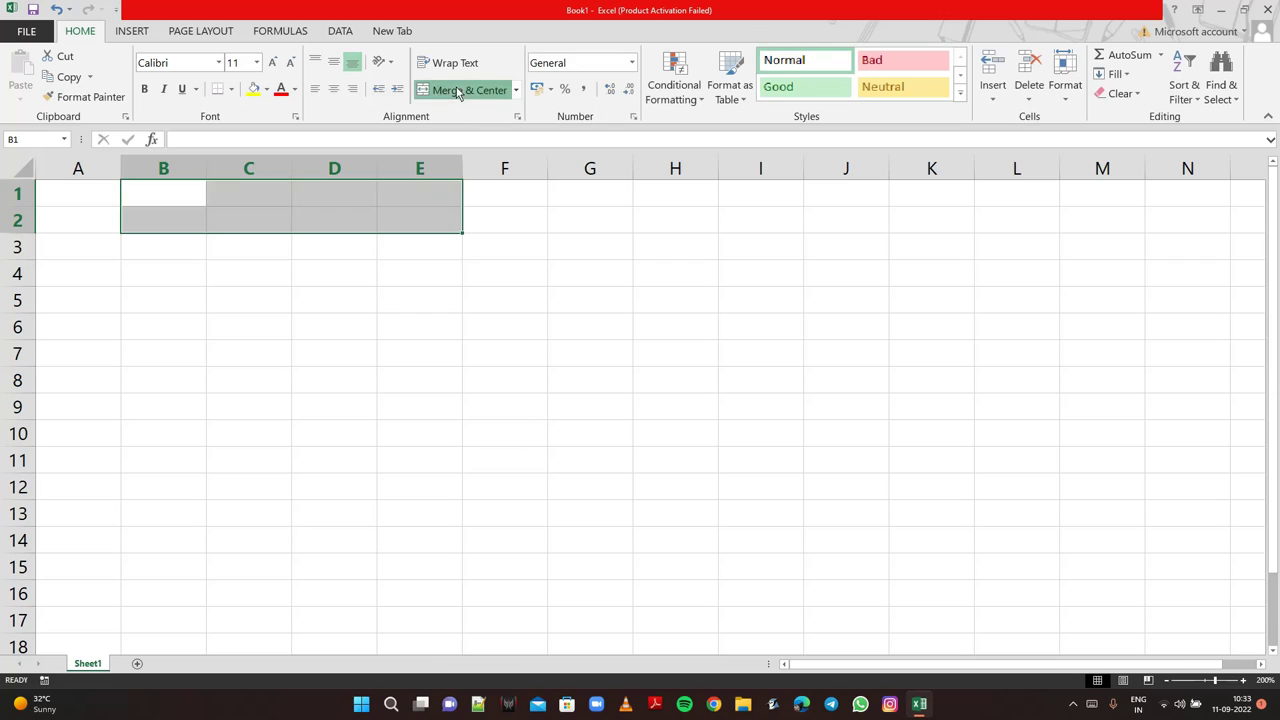
pyautogui.write('E')
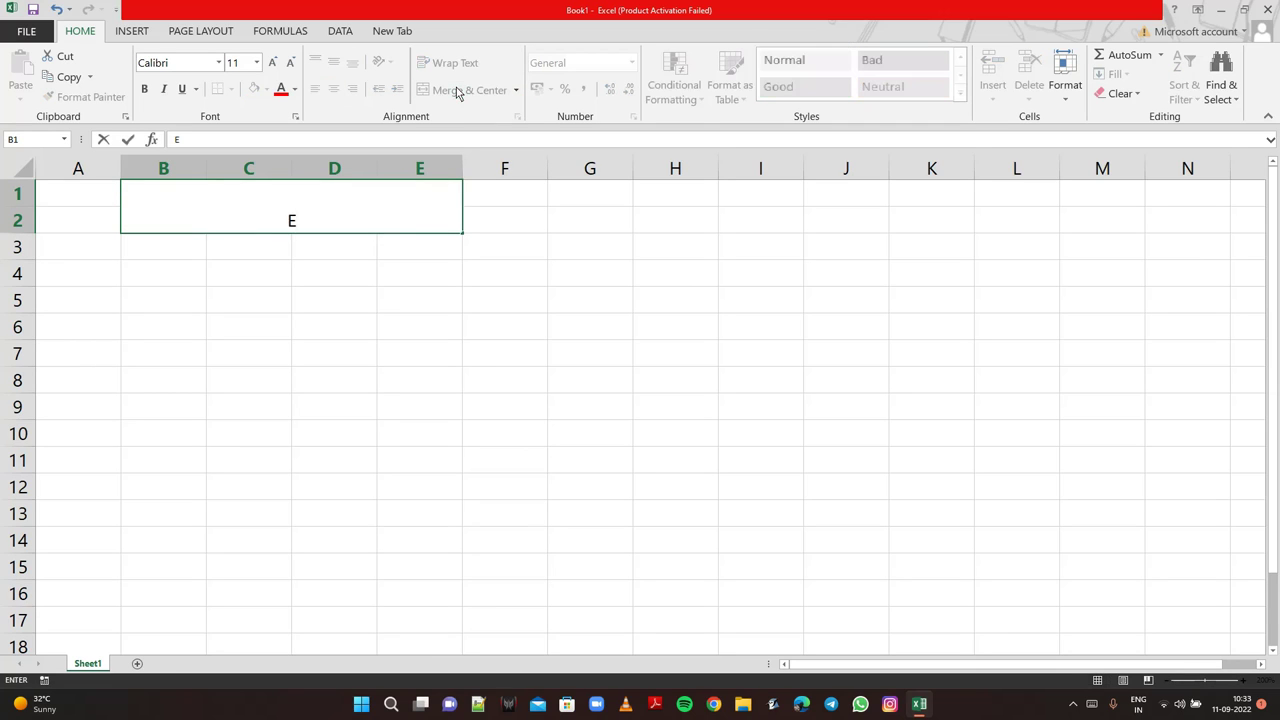
pyautogui.write('lectron')
pyautogui.write('ic')
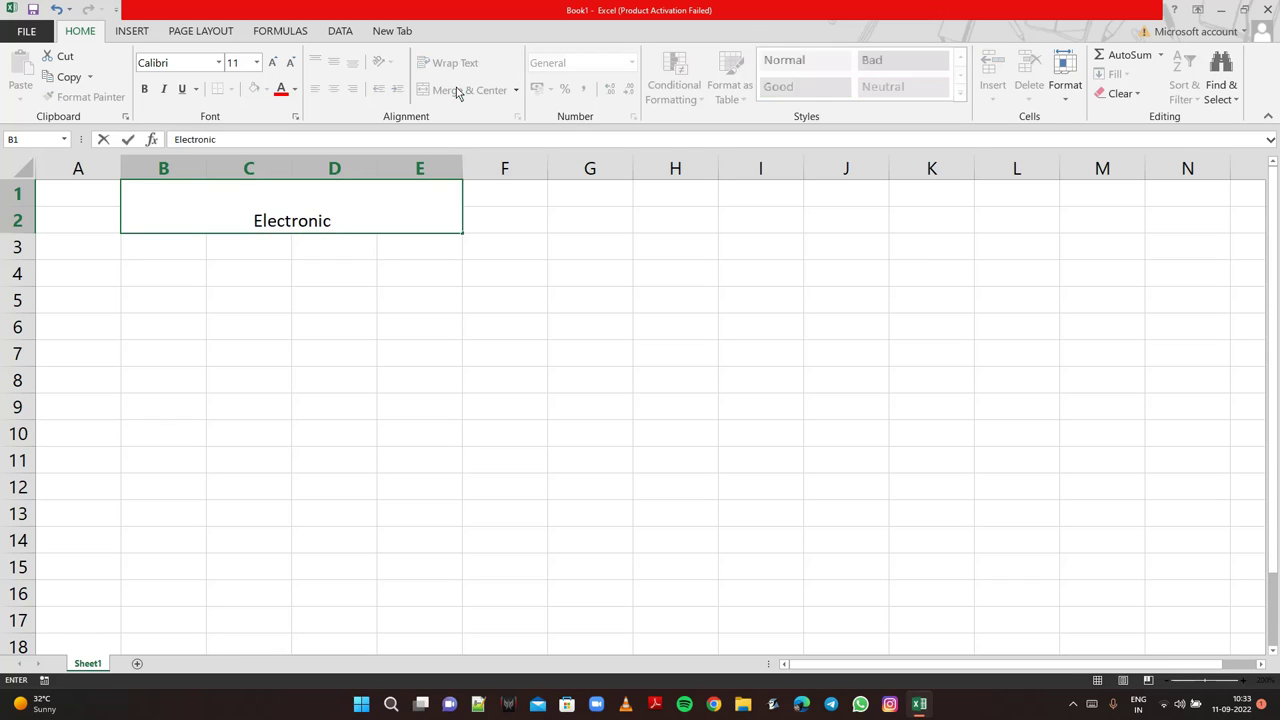
pyautogui.write(' Bill')
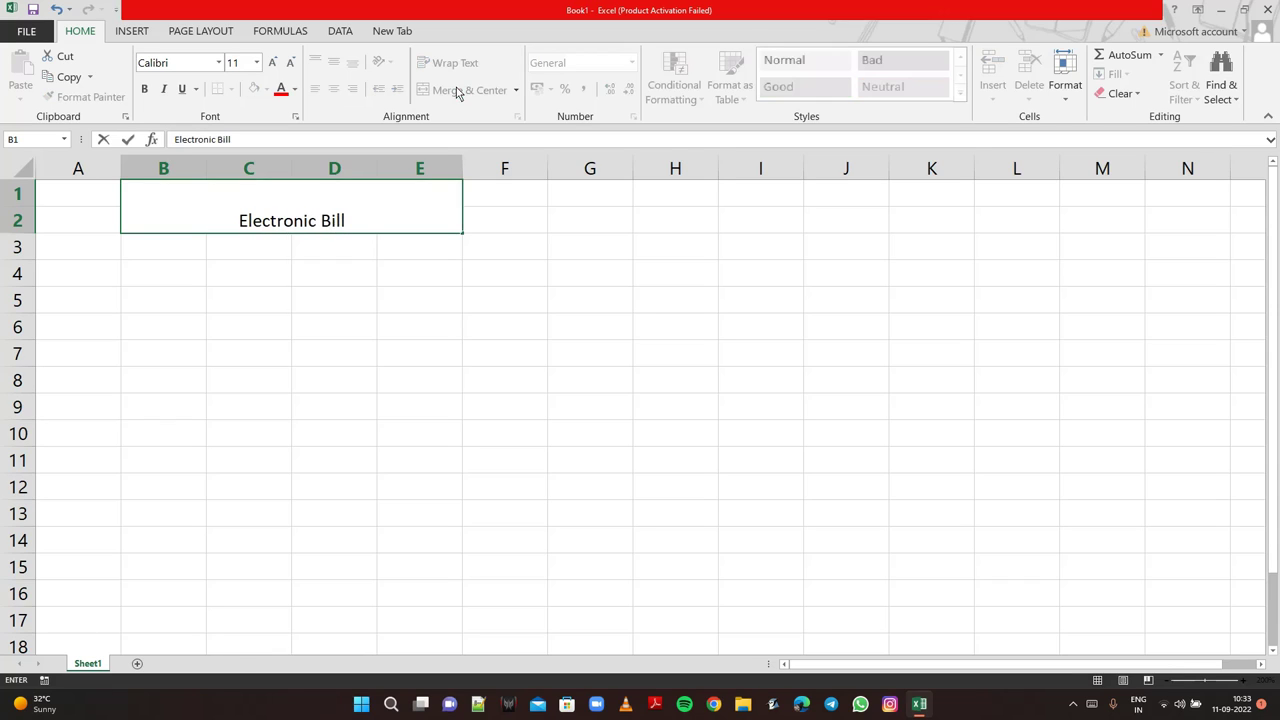
# - Make the 'Electronic Bill' title bold at 24-point size
pyautogui.moveTo(346, 221); pyautogui.dragTo(200, 221)
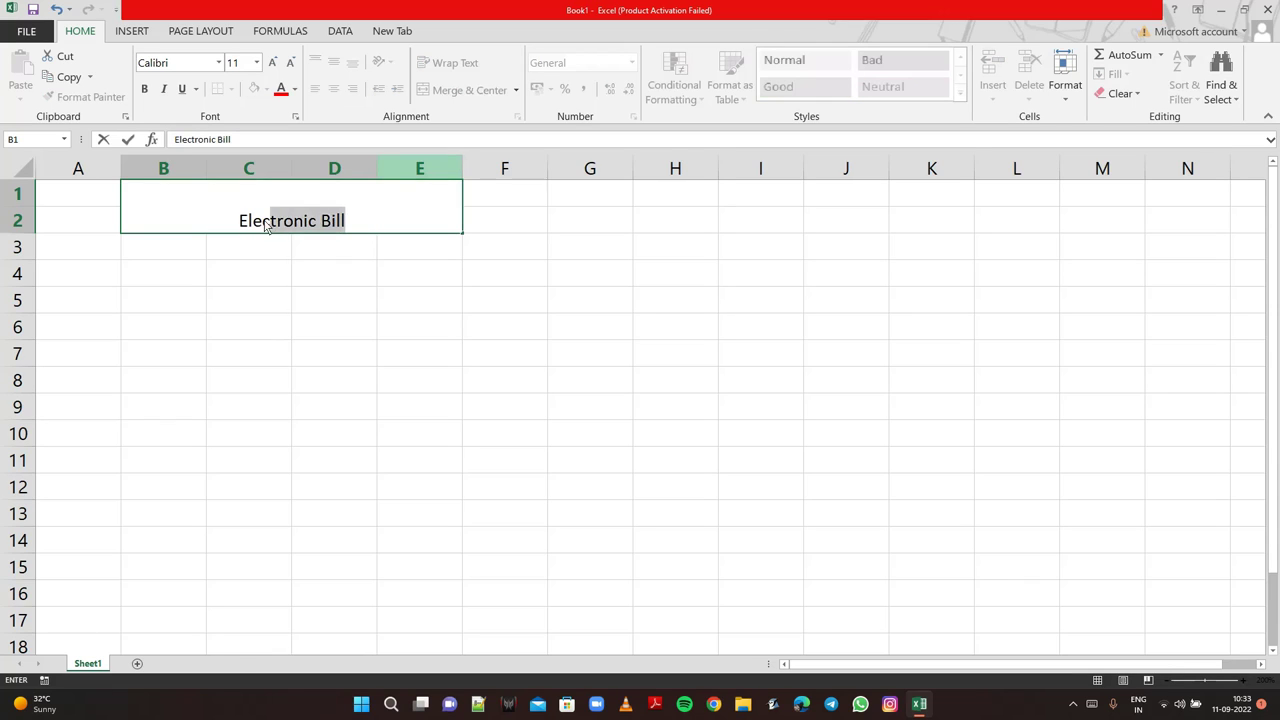
pyautogui.click(273, 62)
pyautogui.click(273, 62)
pyautogui.click(273, 62)
pyautogui.click(273, 62)
pyautogui.click(273, 62)
pyautogui.click(273, 62)
pyautogui.click(273, 62)
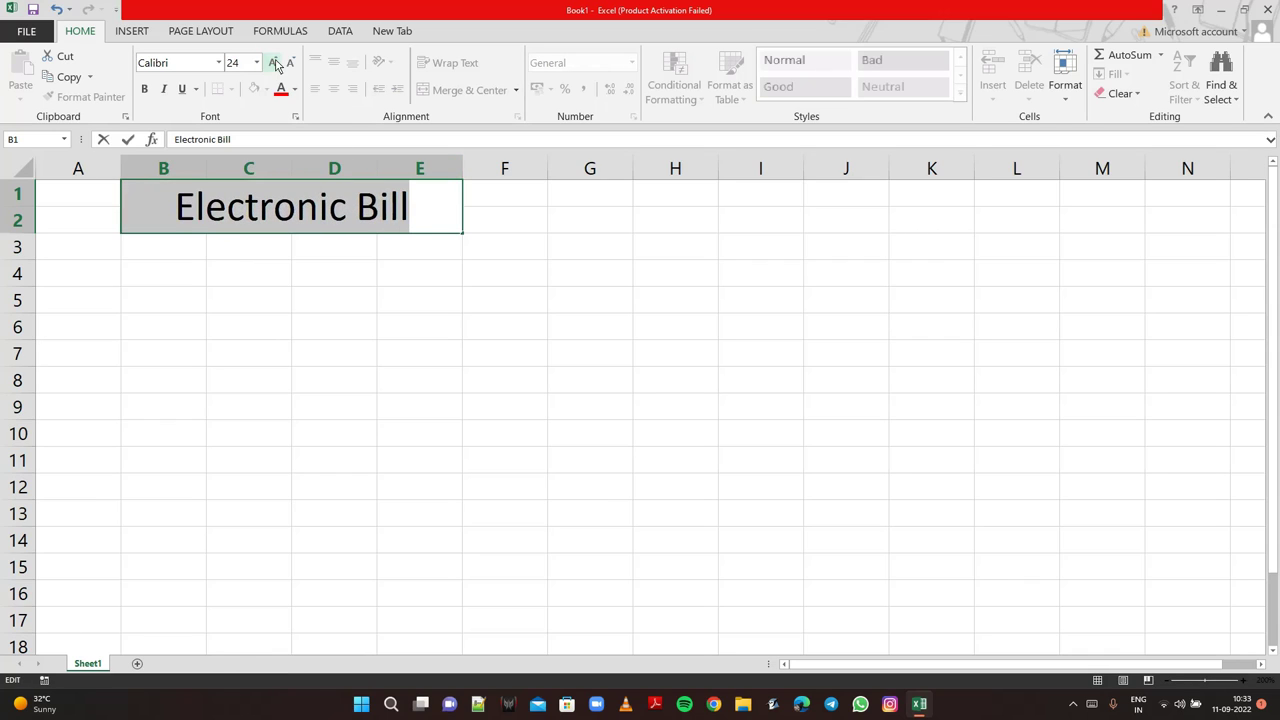
pyautogui.click(145, 89)
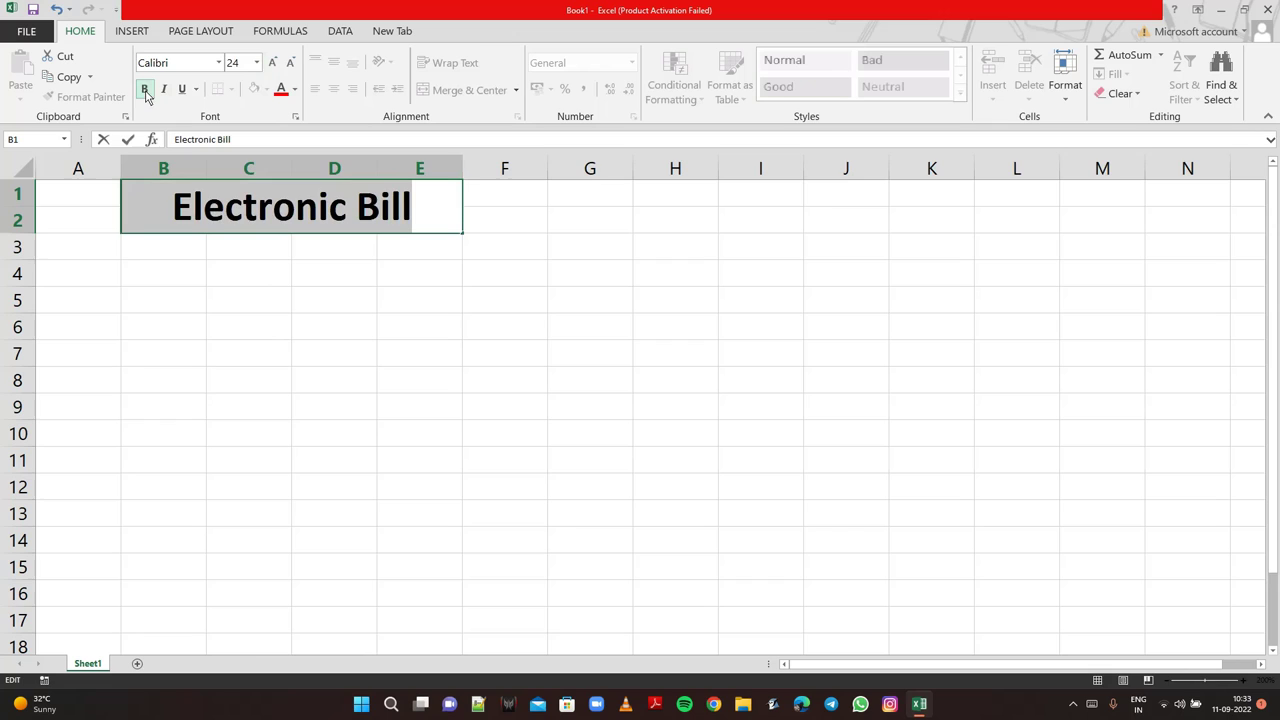
pyautogui.click(543, 217)
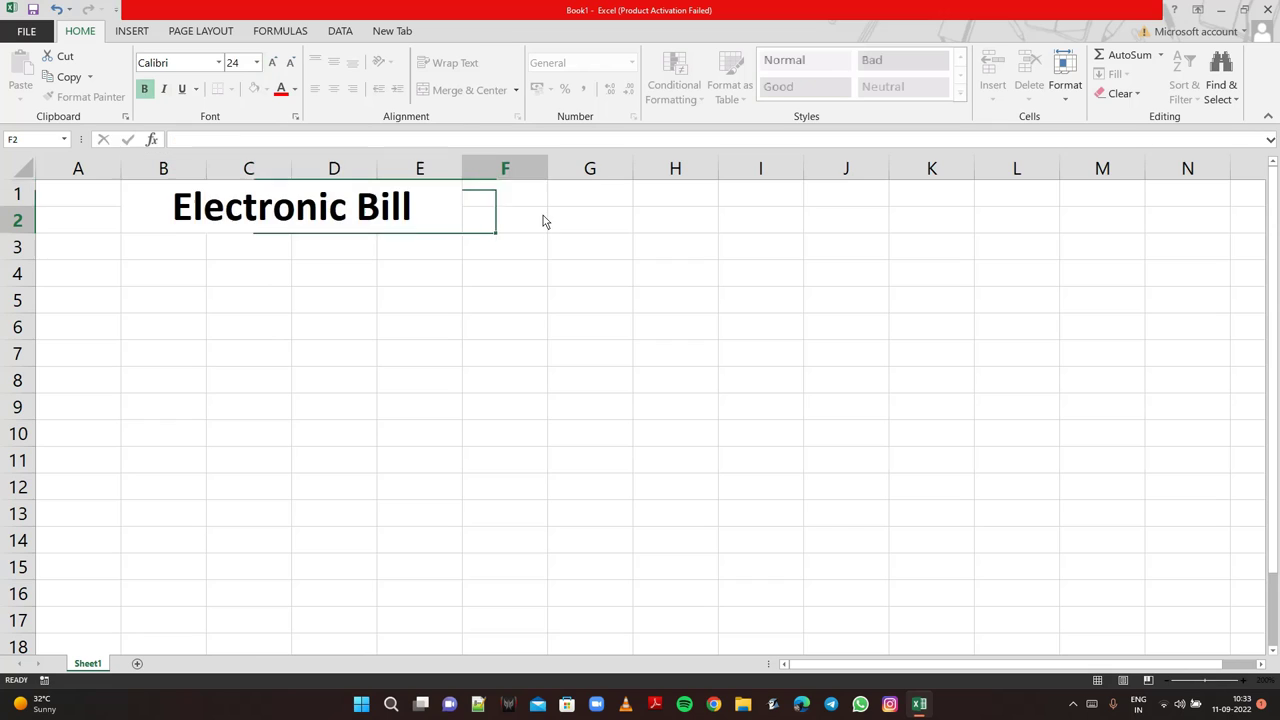
pyautogui.click(168, 252)
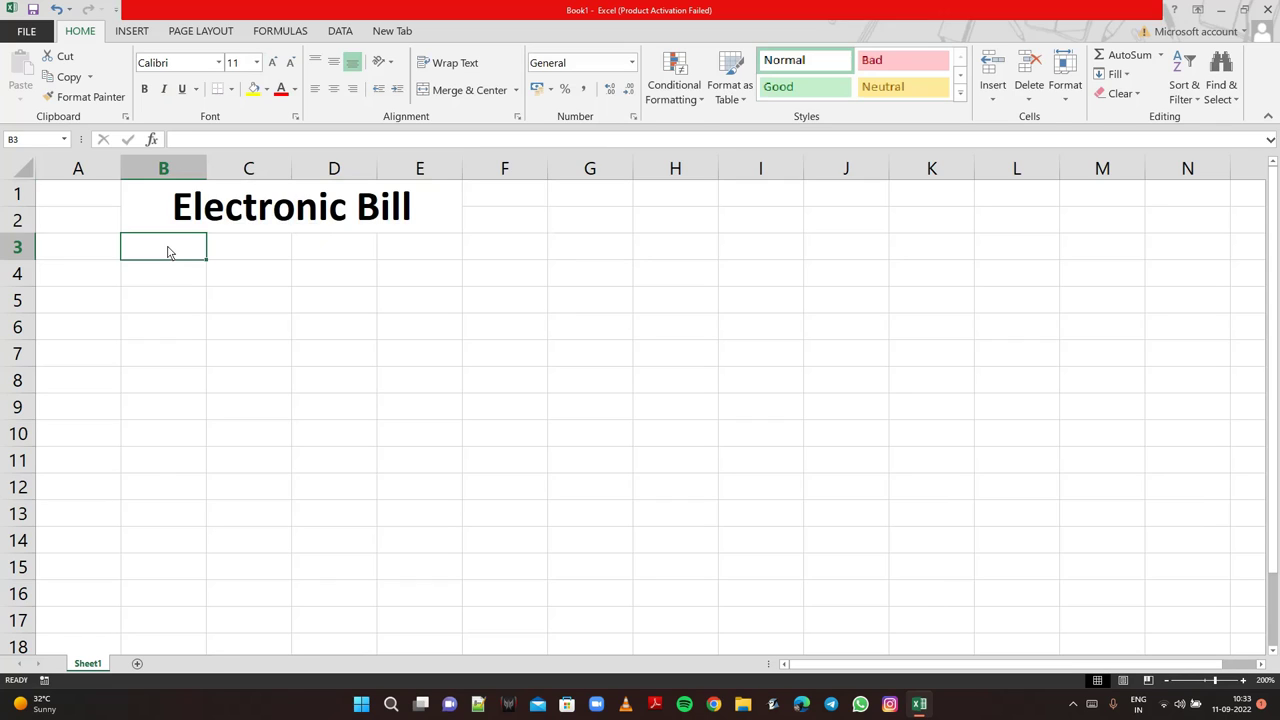
# - Enter the seller name 'New - Tech Pvt. Ltd.' in B3
pyautogui.write('New')
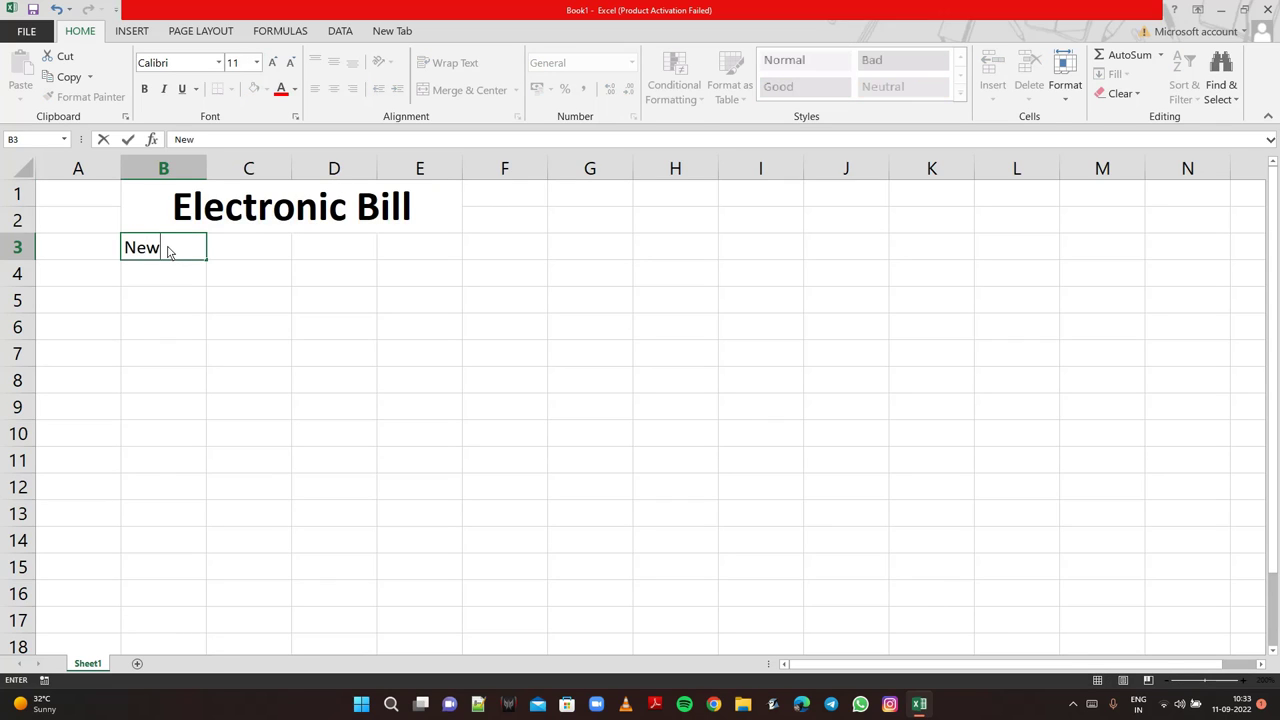
pyautogui.write(' -')
pyautogui.write(' Tc')
pyautogui.press('BackSpace')
pyautogui.write('ech')
pyautogui.write(' P')
pyautogui.write('vt. l')
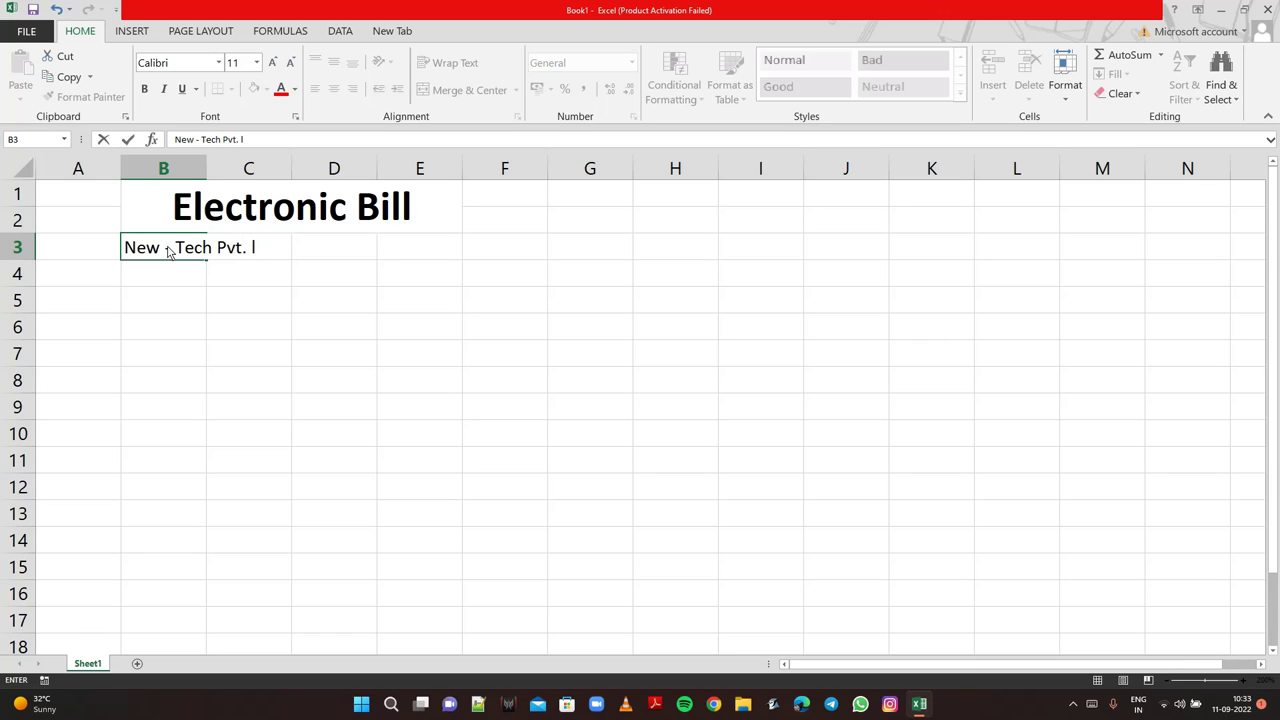
pyautogui.press('BackSpace')
pyautogui.write('L')
pyautogui.write('td.')
pyautogui.click(166, 283)
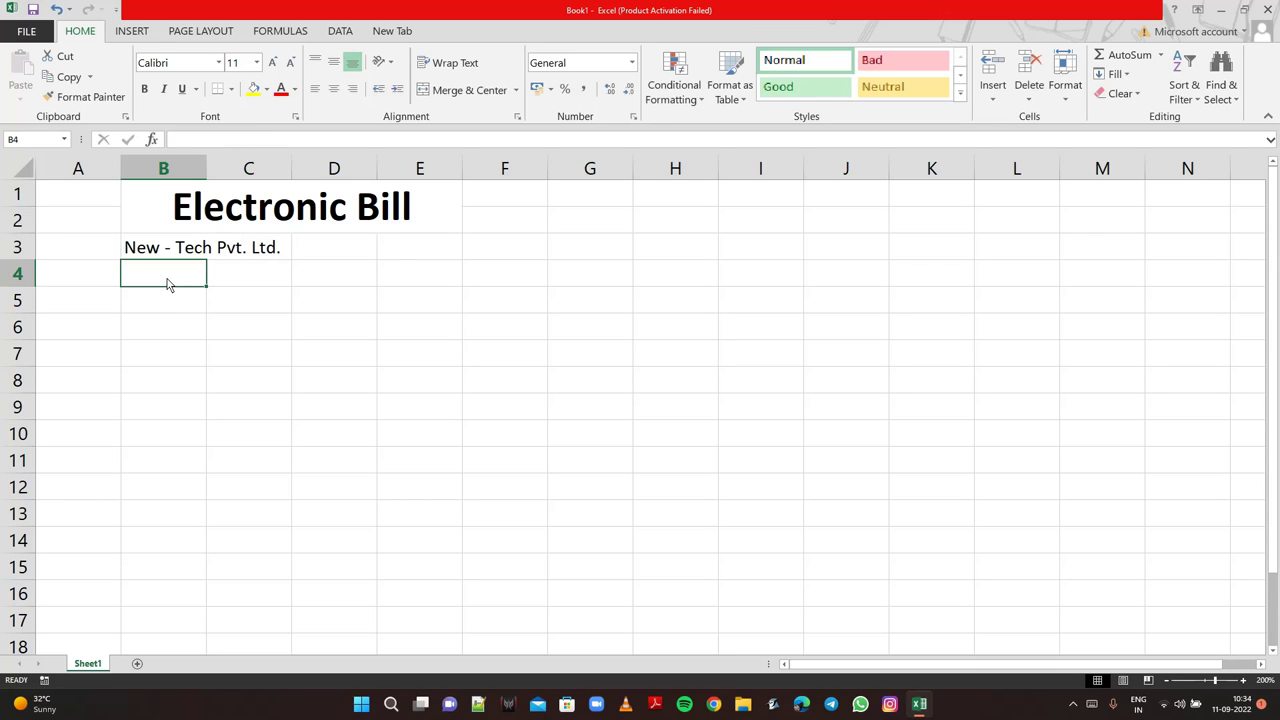
# - Enter the 'Invoice Number :' line with the invoice number in B4
pyautogui.write('I')
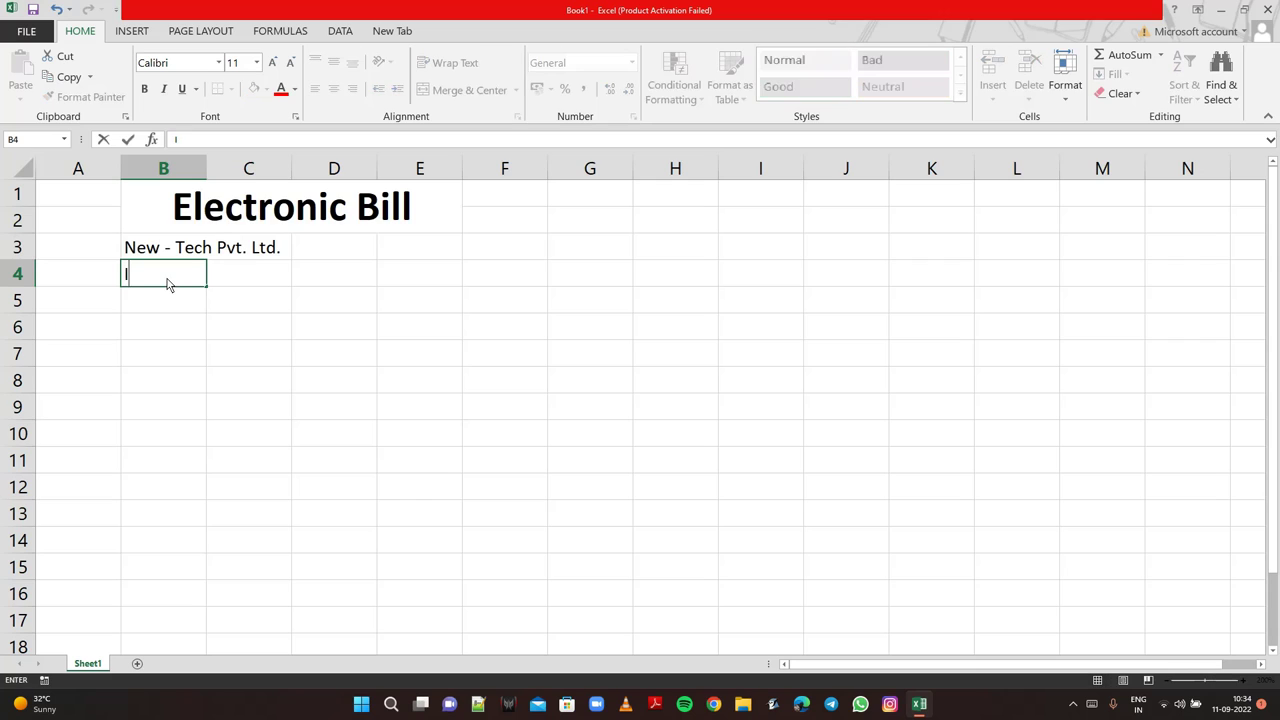
pyautogui.write('nvoi')
pyautogui.write('ce N')
pyautogui.write('umv')
pyautogui.press('BackSpace')
pyautogui.write('ber')
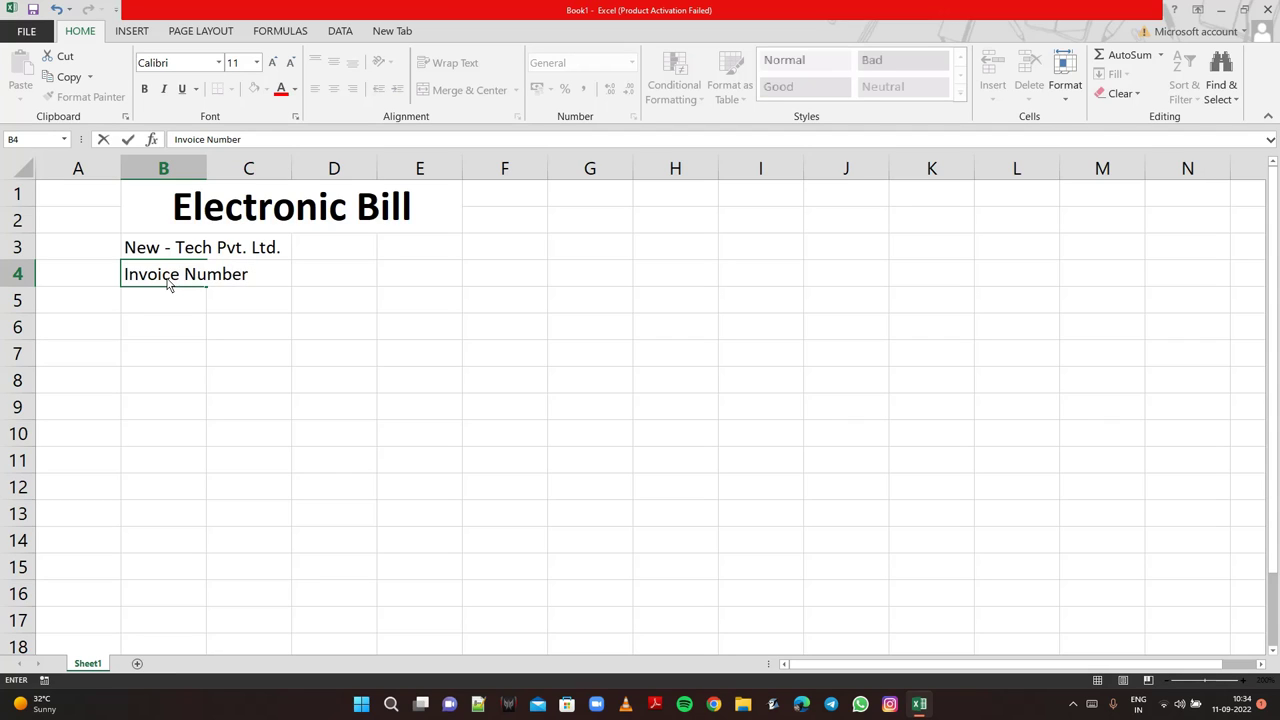
pyautogui.write(' : ')
pyautogui.write('NT')
pyautogui.write('786')
pyautogui.write('786')
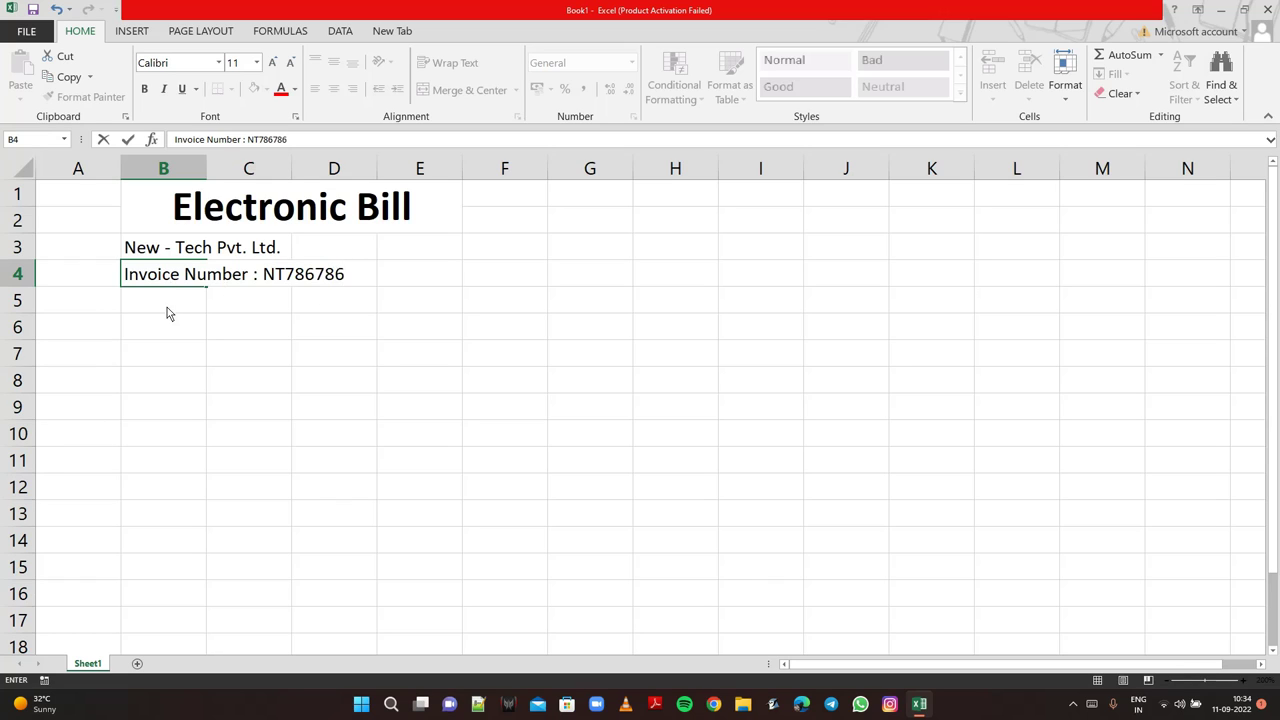
pyautogui.click(169, 309)
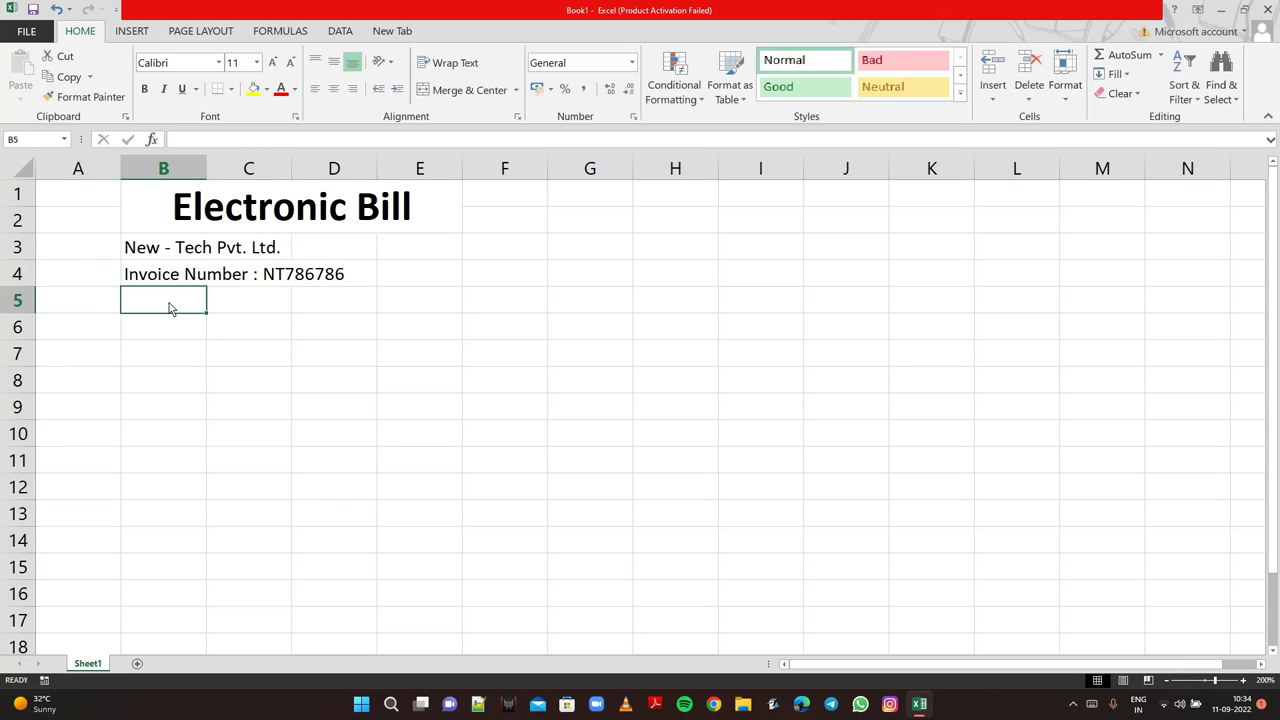
# - Repeat 'New - Tech Pvt. Ltd.' in B5 and type the seller's 'Address Line 1 :' in B6
pyautogui.write('N')
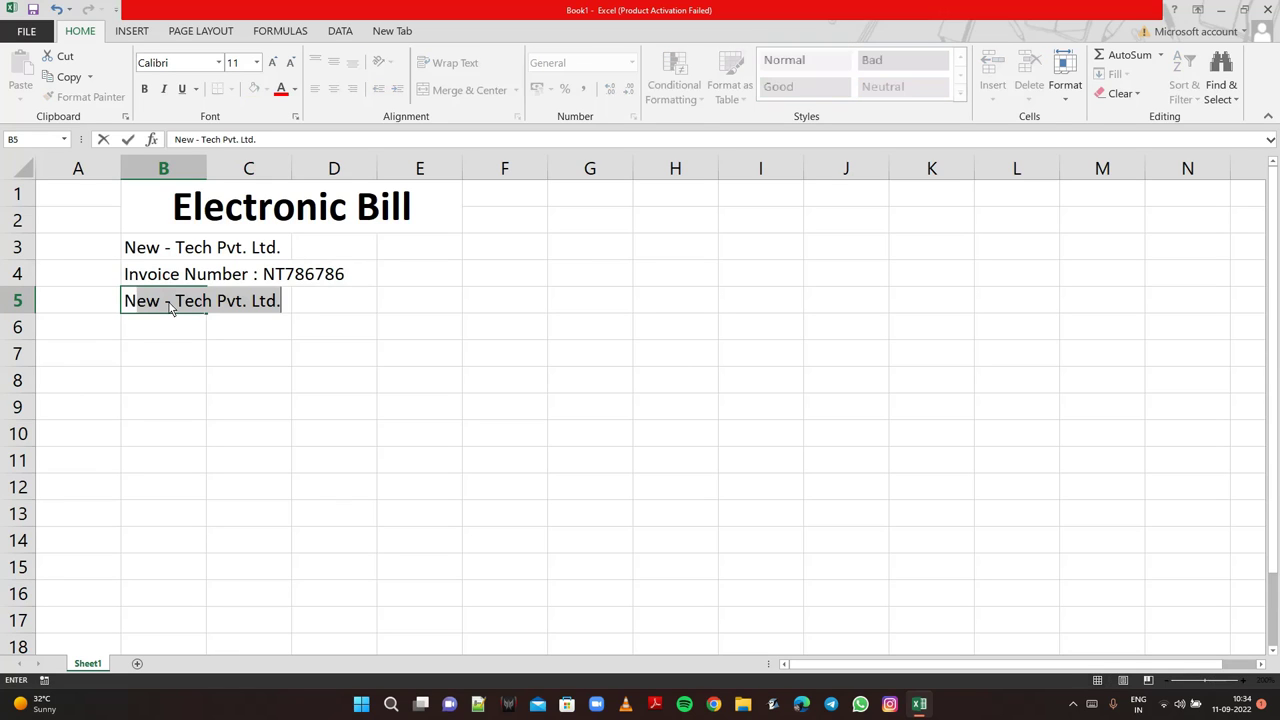
pyautogui.write('ew')
pyautogui.press('Return')
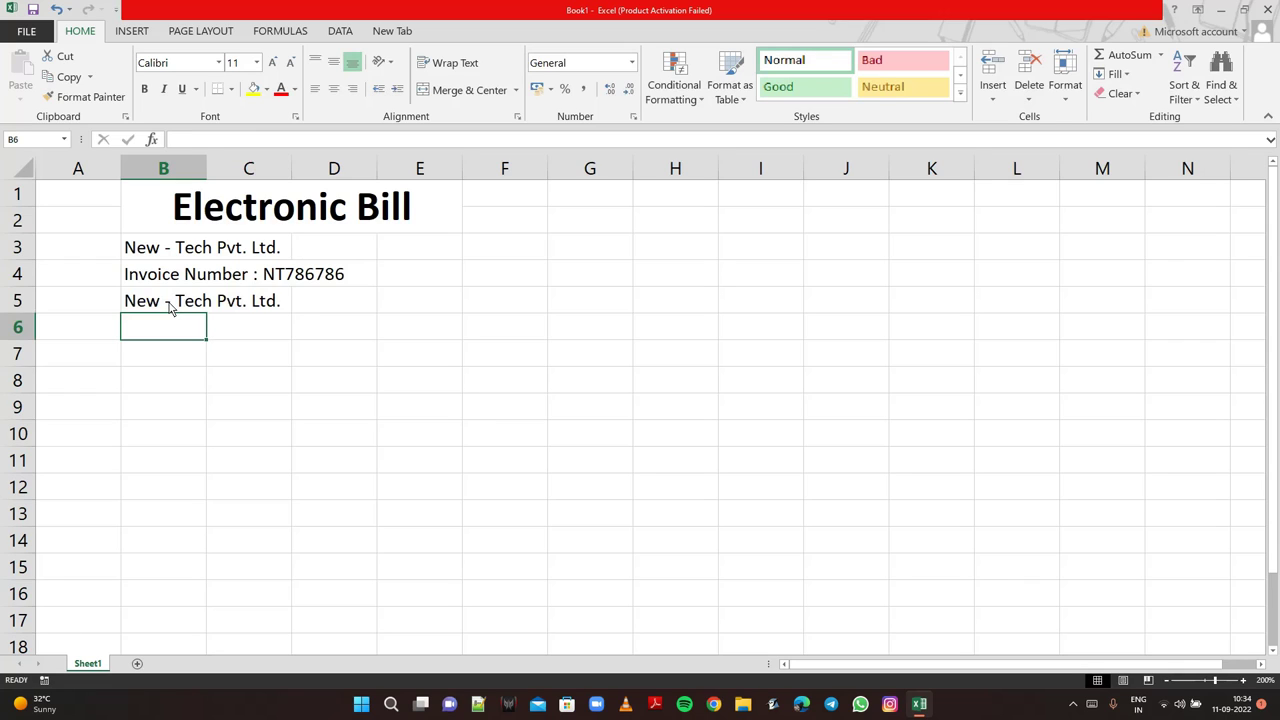
pyautogui.write('Addres')
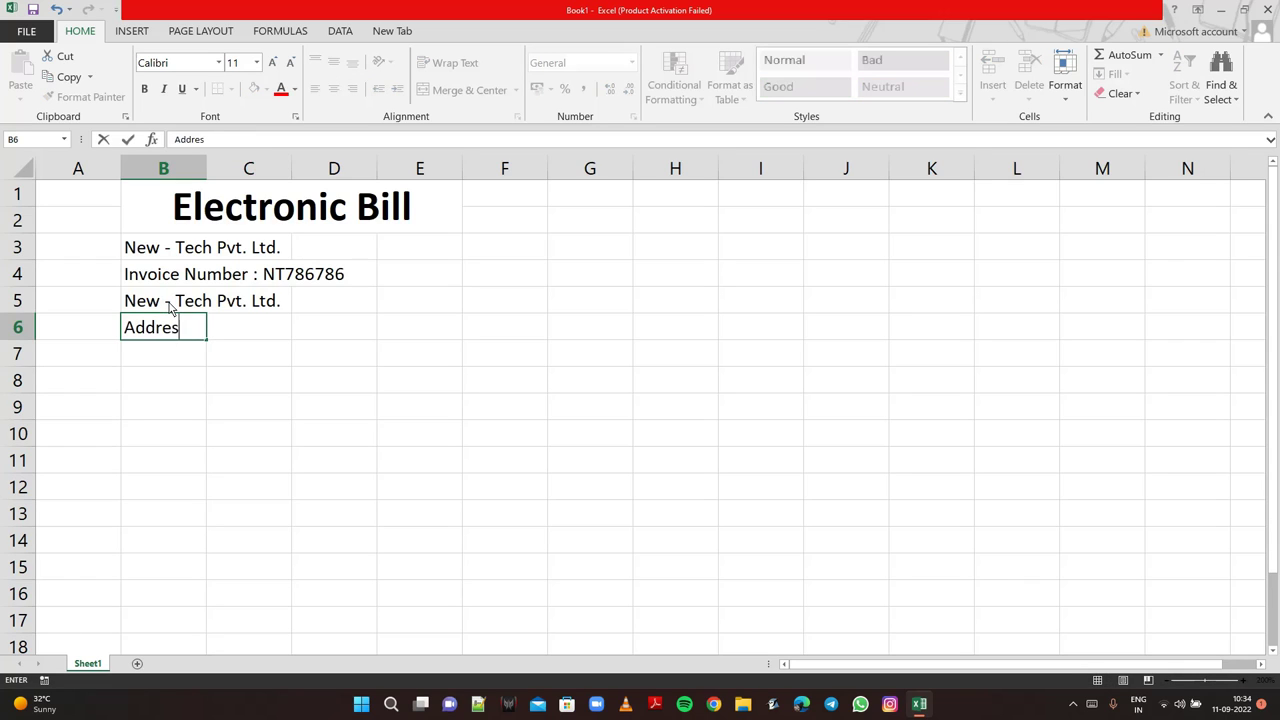
pyautogui.write('ss')
pyautogui.press('BackSpace')
pyautogui.write('Line')
pyautogui.write(' 1')
pyautogui.write(' : ')
pyautogui.write('Near ')
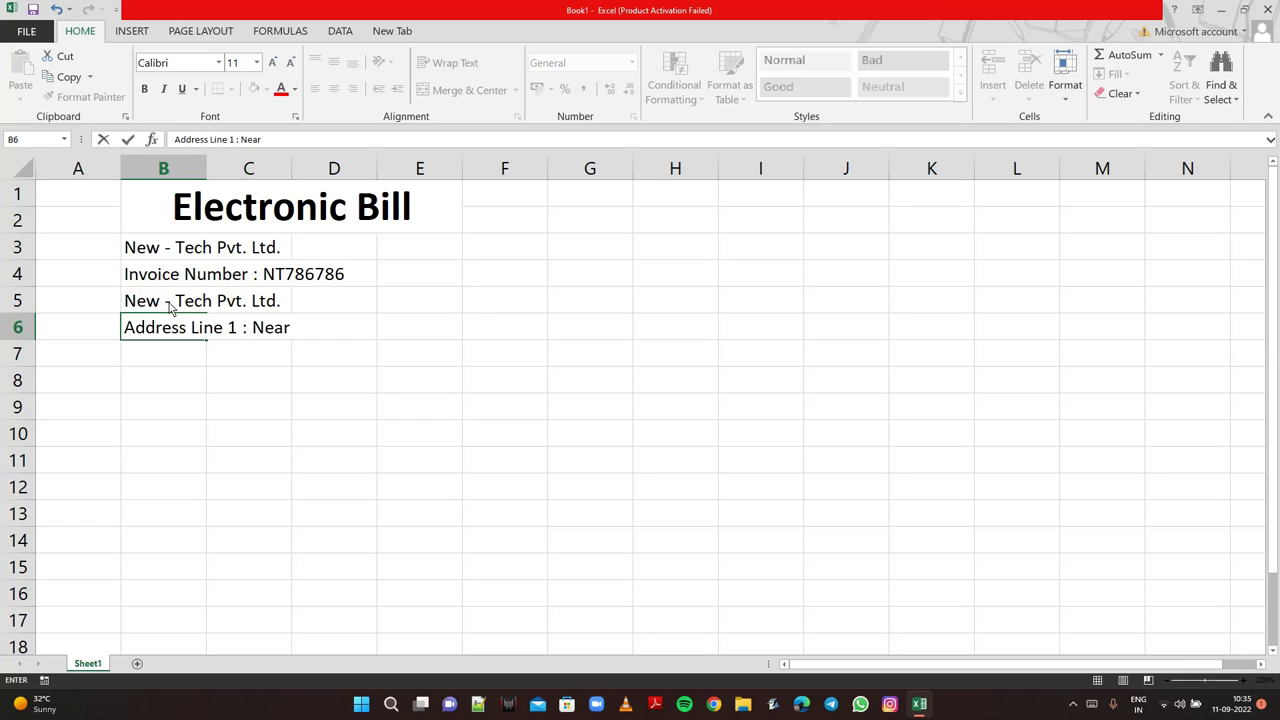
pyautogui.write('Ch')
pyautogui.write('an')
pyautogui.write('dni C')
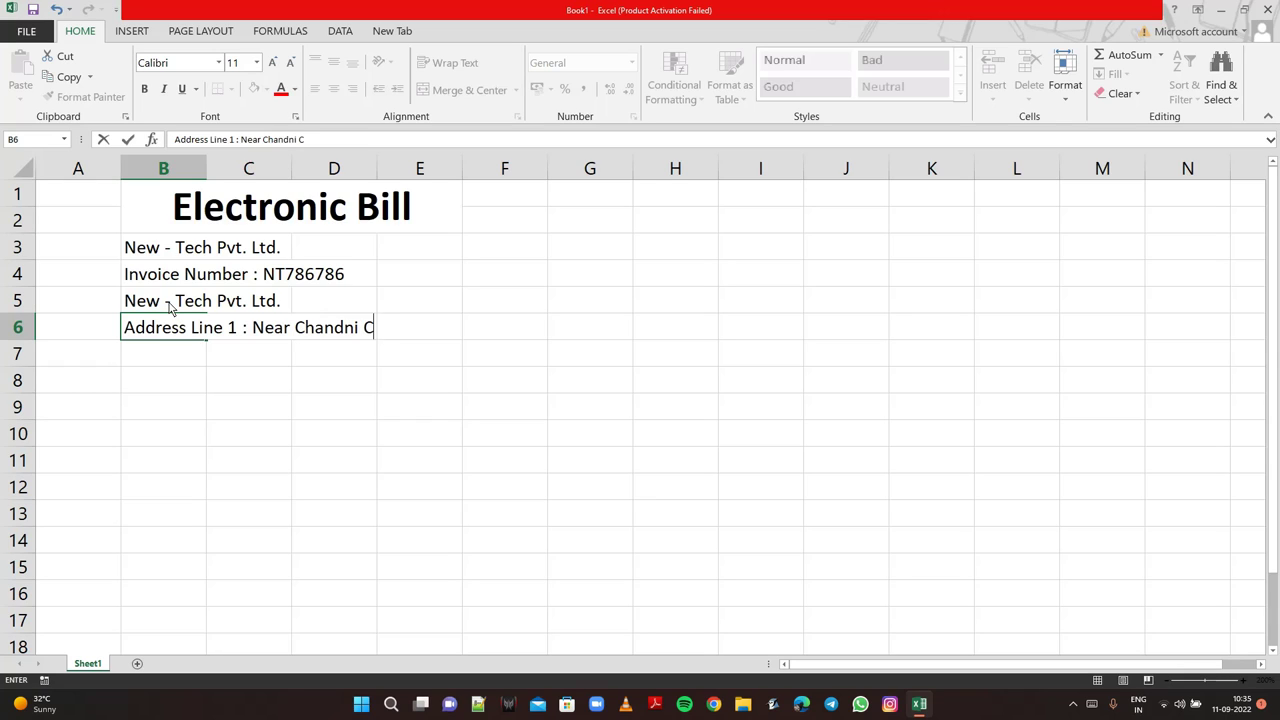
pyautogui.write('howk')
pyautogui.write(', ')
pyautogui.write('Sec-')
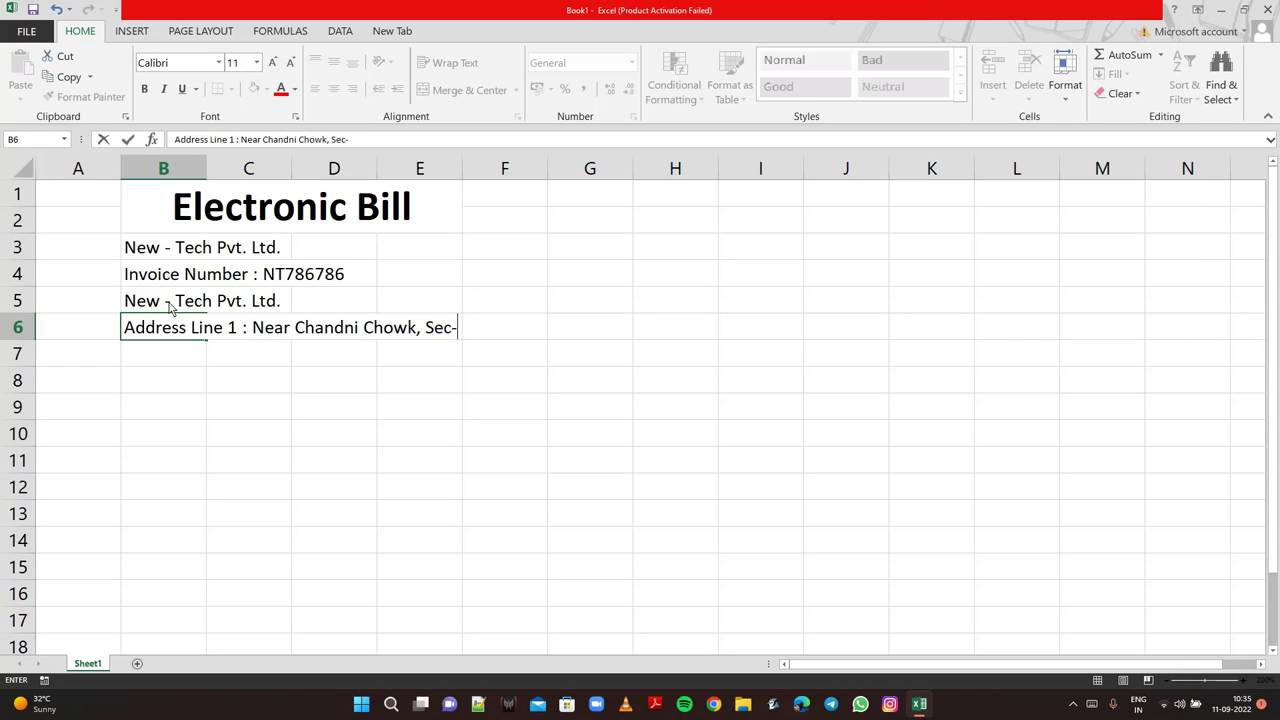
pyautogui.write('3')
# - Enter the seller's 'Address Line 2 :' in B7, overriding AutoComplete and fixing typos
pyautogui.click(166, 357)
pyautogui.write('A')
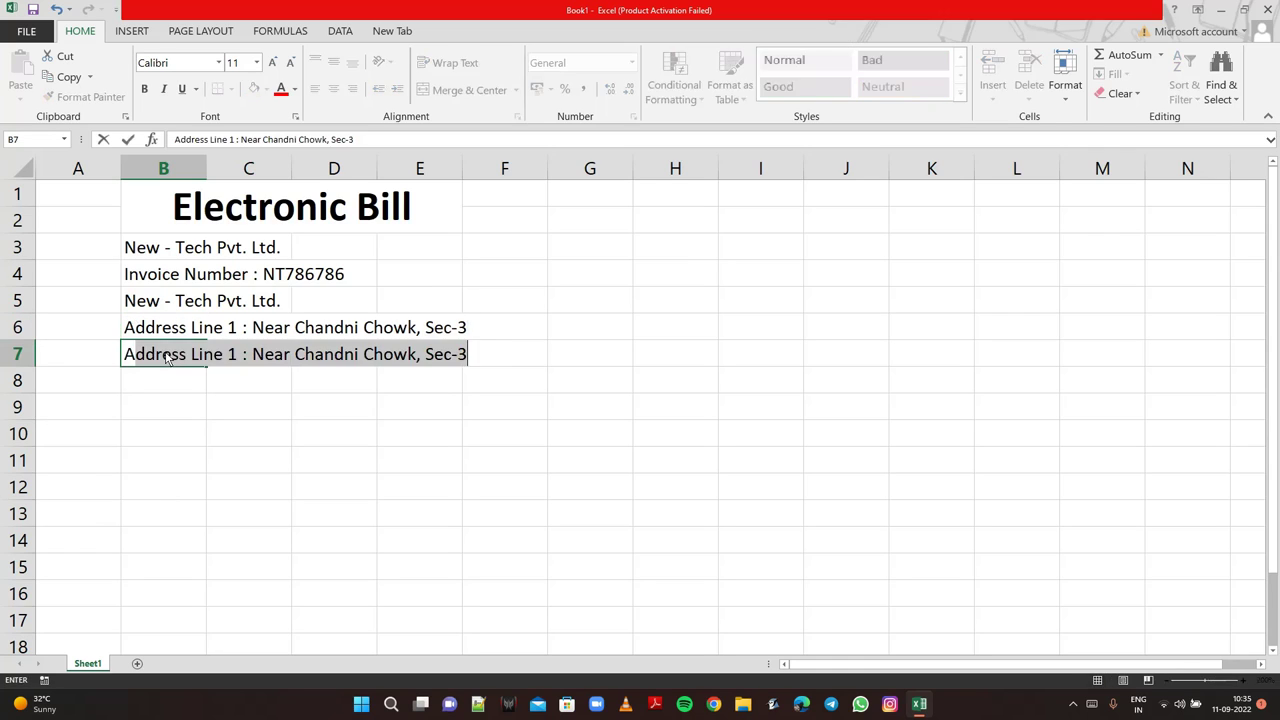
pyautogui.write('dd')
pyautogui.write('ress ')
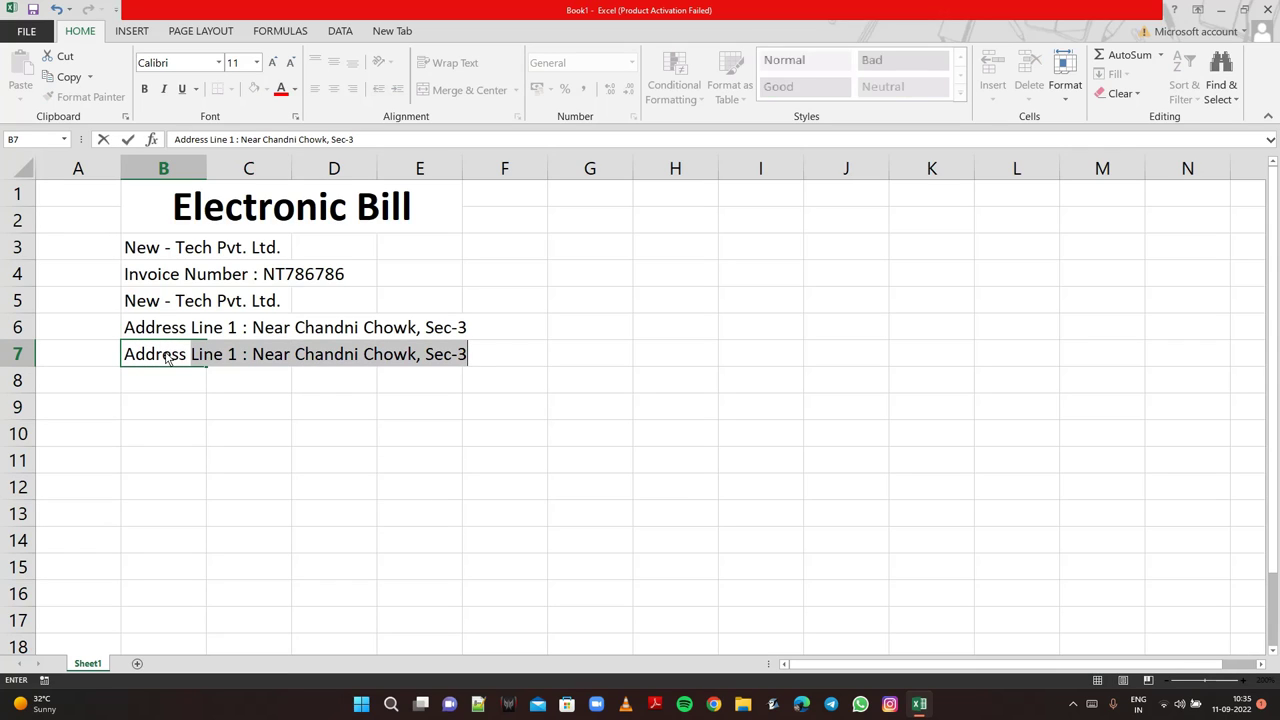
pyautogui.write('l')
pyautogui.press('Delete')
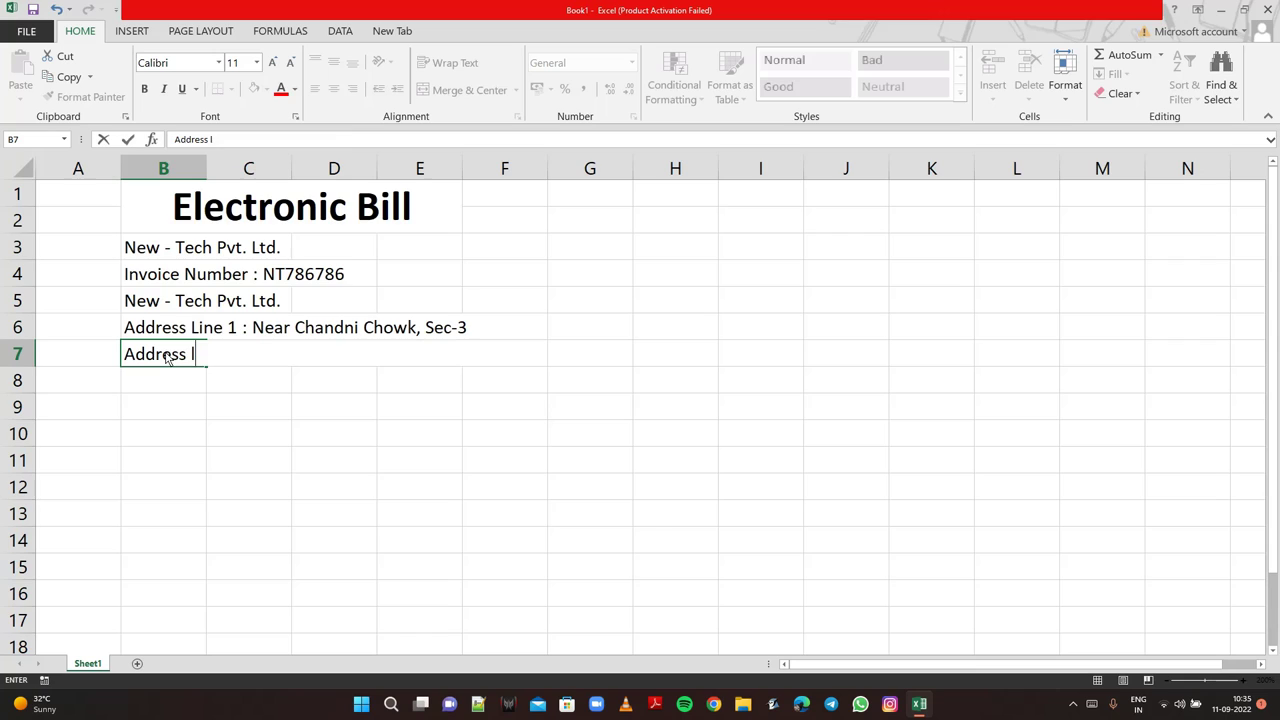
pyautogui.write('Lin')
pyautogui.press('BackSpace')
pyautogui.press('BackSpace')
pyautogui.press('BackSpace')
pyautogui.press('BackSpace')
pyautogui.write('Line ')
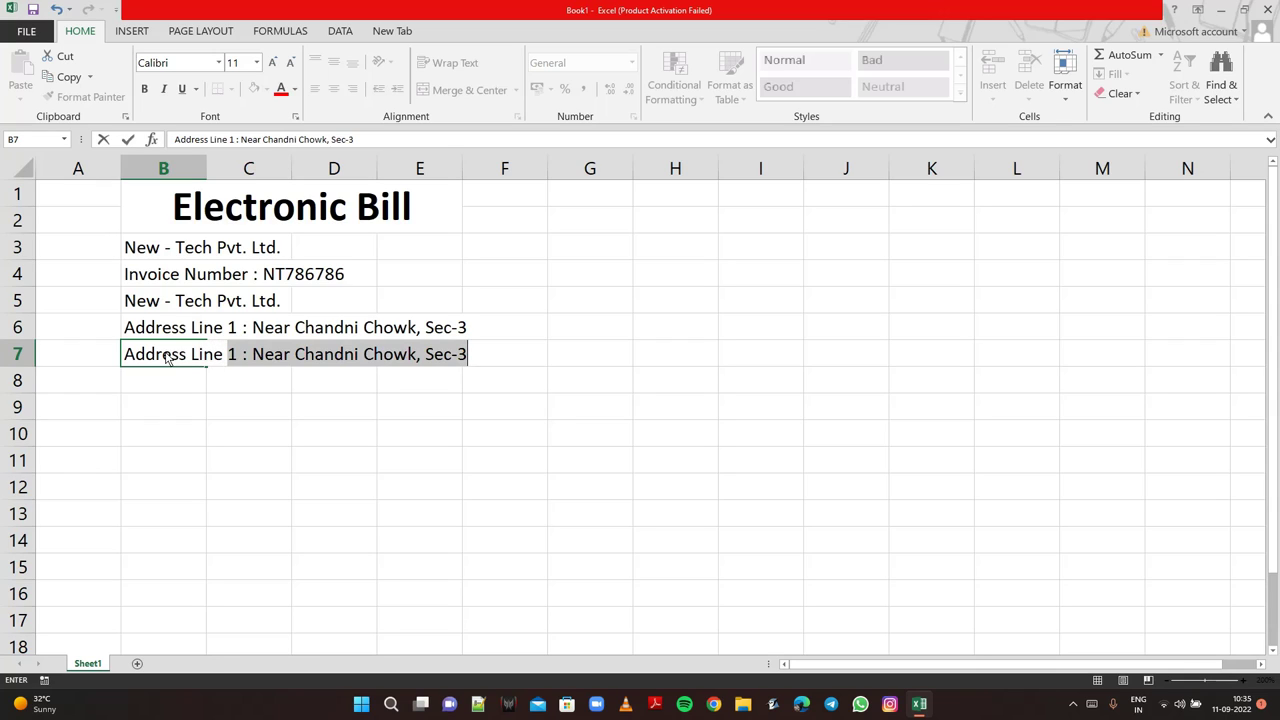
pyautogui.write('2')
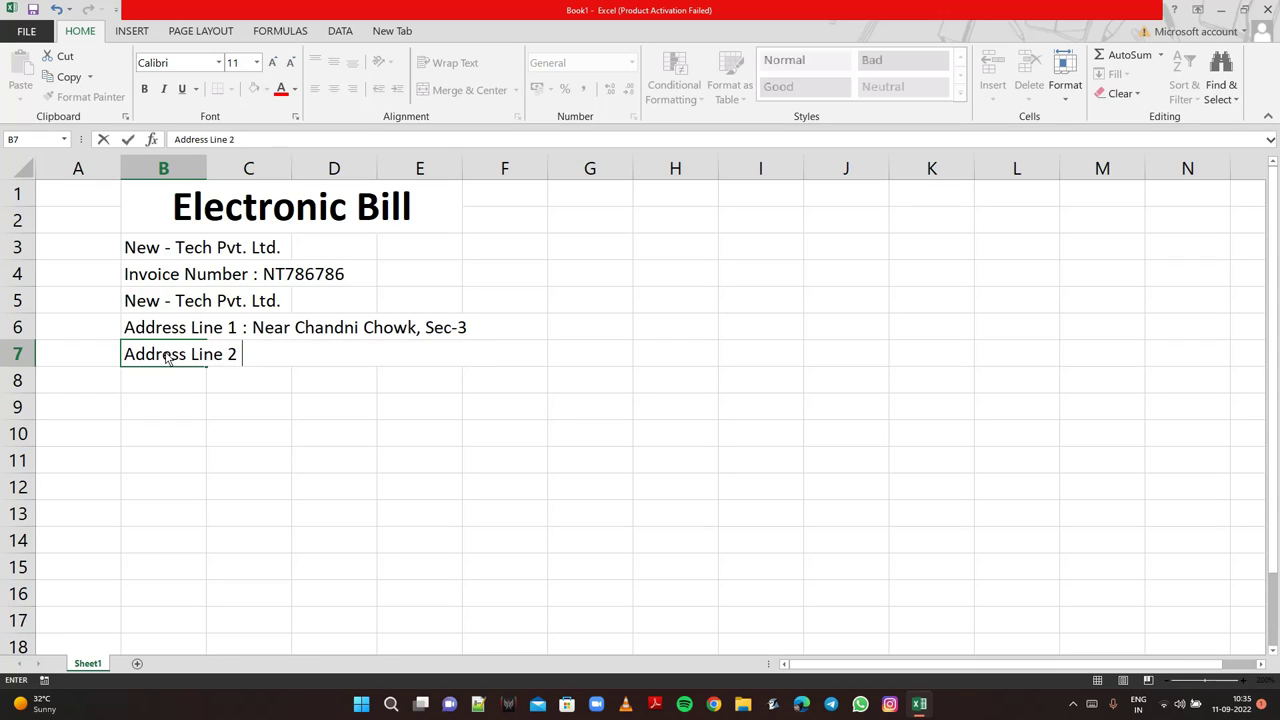
pyautogui.write(': ')
pyautogui.write('N')
pyautogui.press('BackSpace')
pyautogui.write('Vi')
pyautogui.write('jay N')
pyautogui.write('agra')
pyautogui.press('BackSpace')
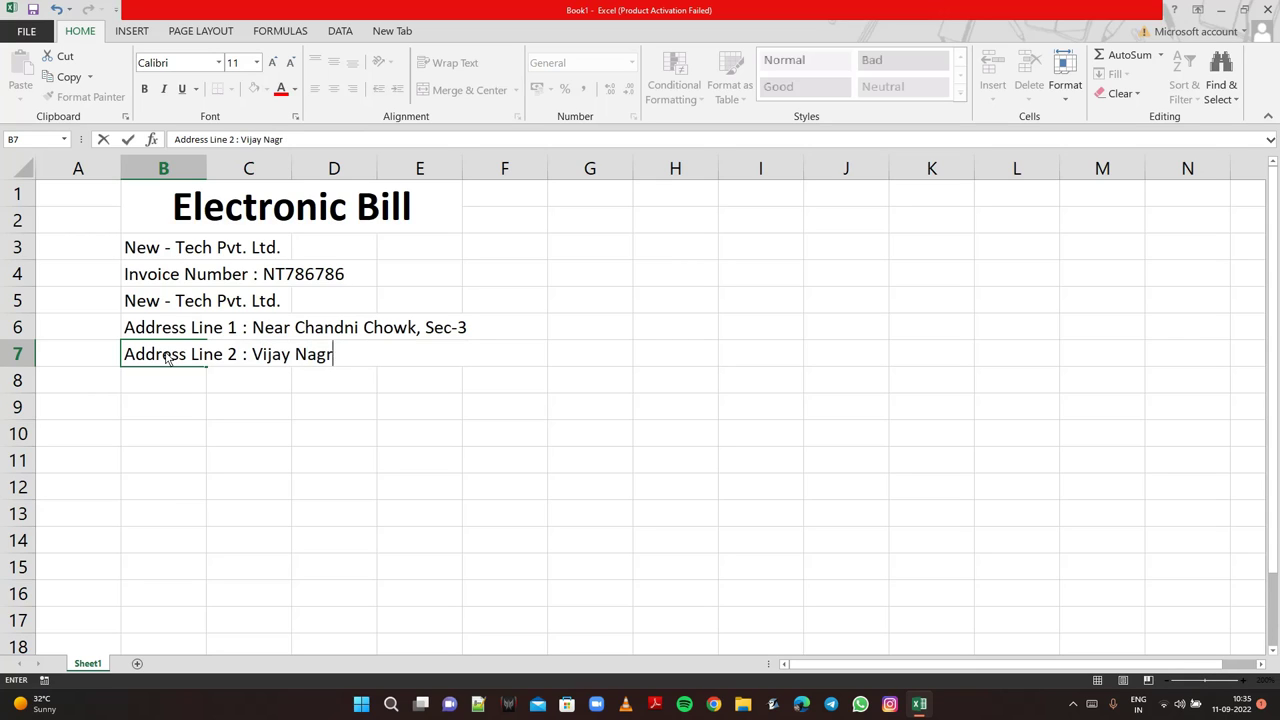
pyautogui.press('BackSpace')
pyautogui.write('ar')
pyautogui.write(',')
pyautogui.write(' Ga')
pyautogui.press('BackSpace')
pyautogui.write('ha')
pyautogui.write('ziaba')
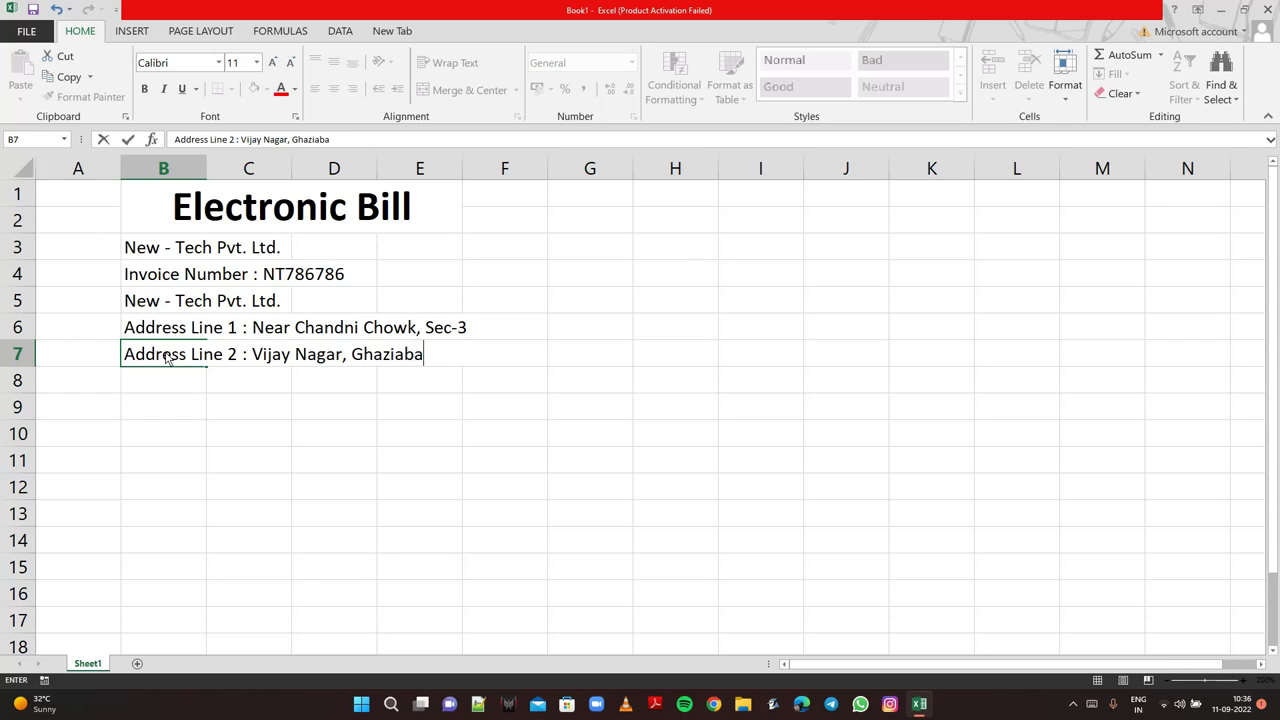
pyautogui.write('d')
pyautogui.write(' (up')
pyautogui.write(')')
pyautogui.press('BackSpace')
pyautogui.press('BackSpace')
pyautogui.press('BackSpace')
pyautogui.write('UP')
pyautogui.write(')')
pyautogui.click(173, 387)
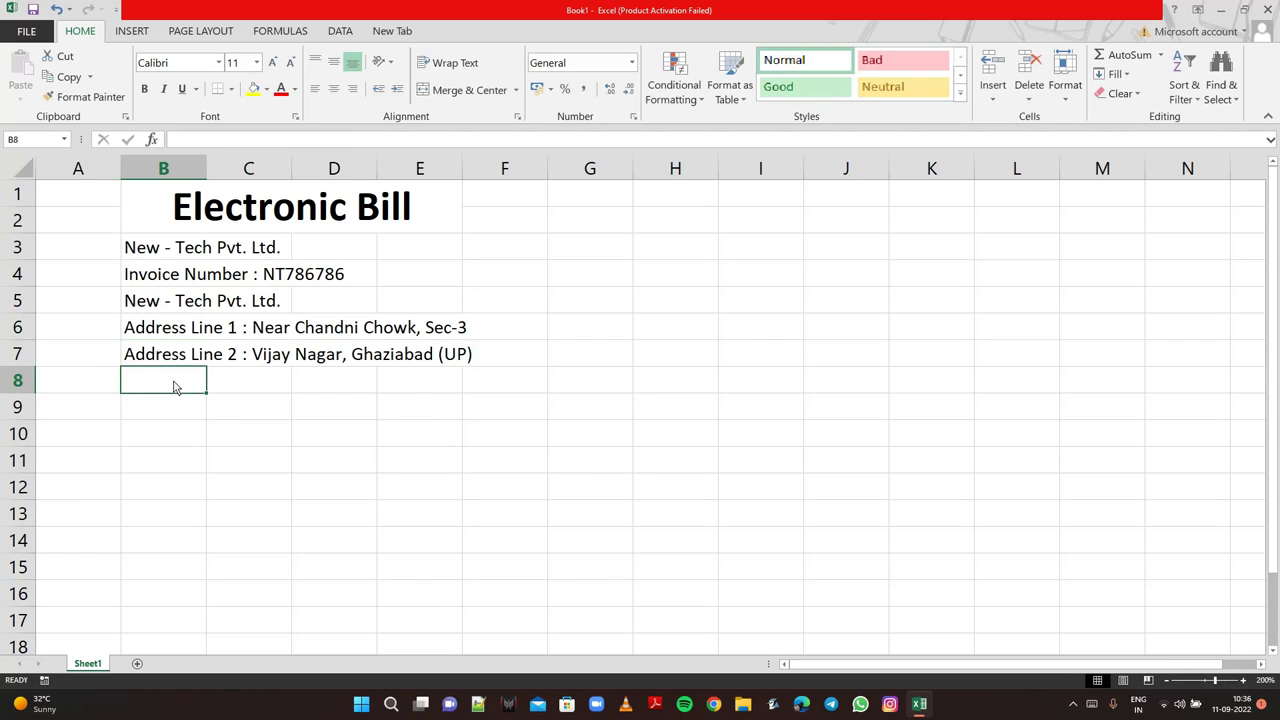
# - Enter the seller's 'Pin. No.' line with the PIN code in B8
pyautogui.write('Pin')
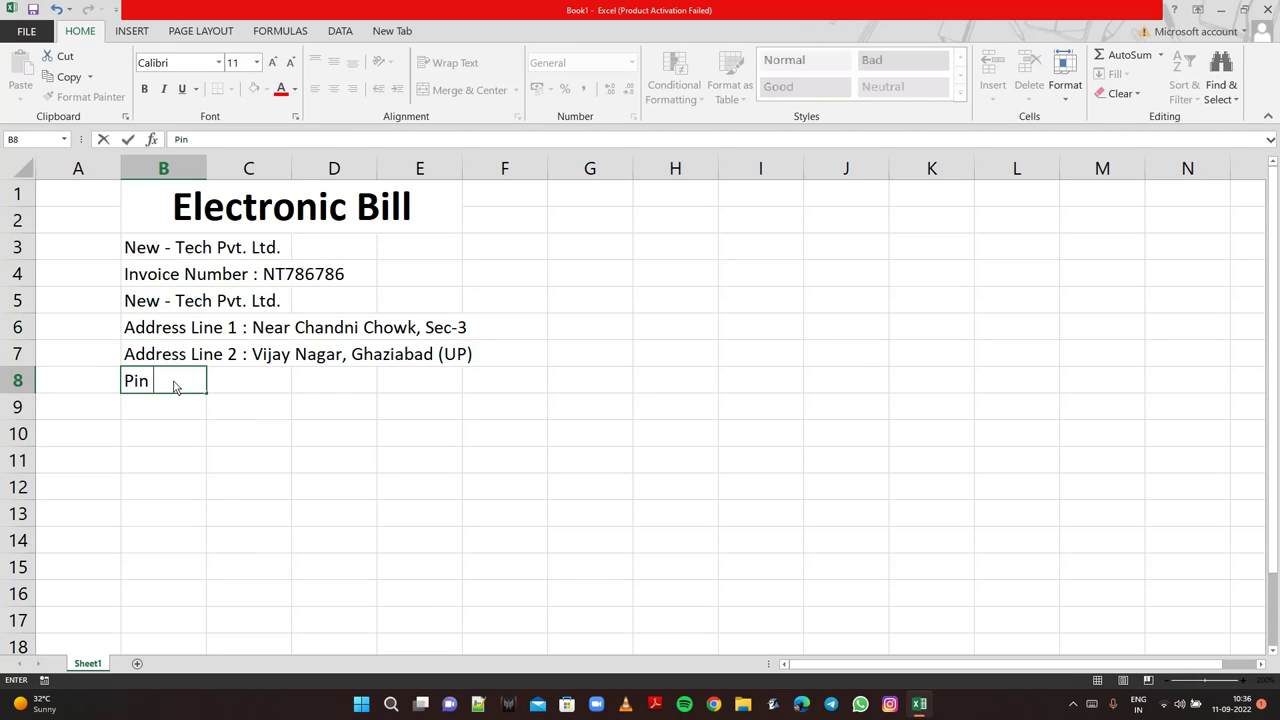
pyautogui.write(' No.')
pyautogui.click(149, 384)
pyautogui.write('.')
pyautogui.click(222, 390)
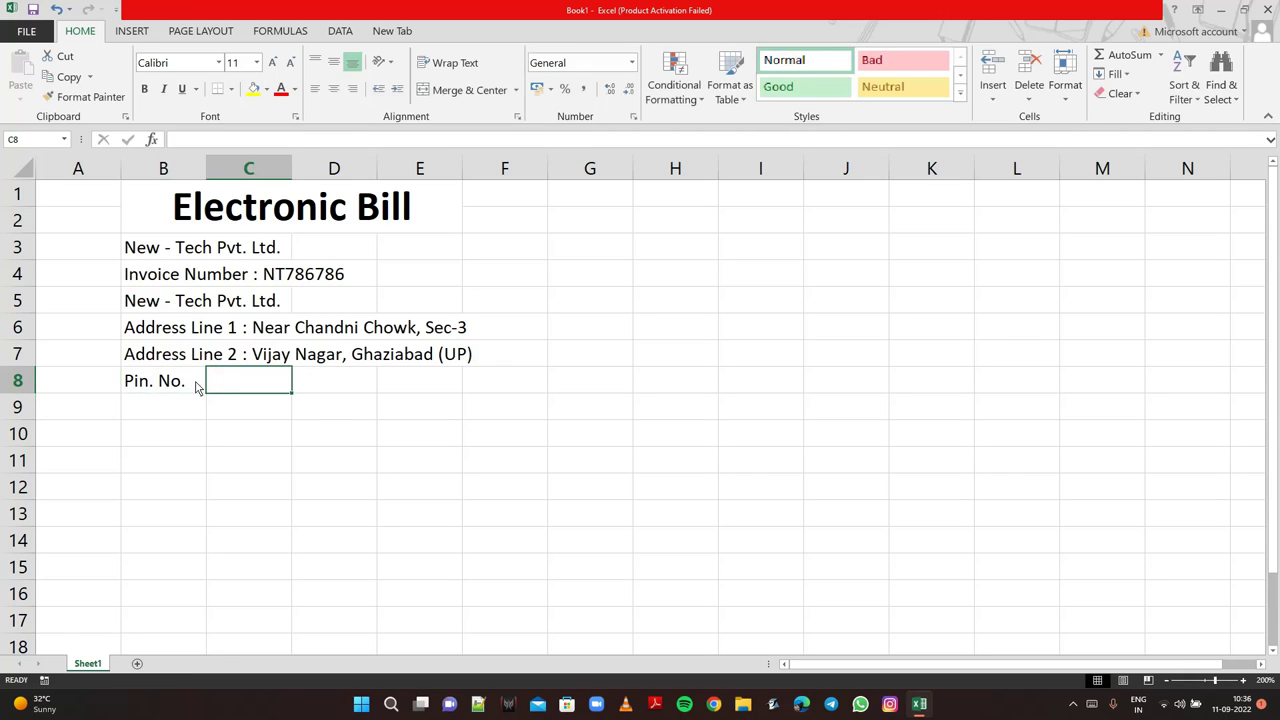
pyautogui.click(198, 387)
pyautogui.doubleClick(196, 381)
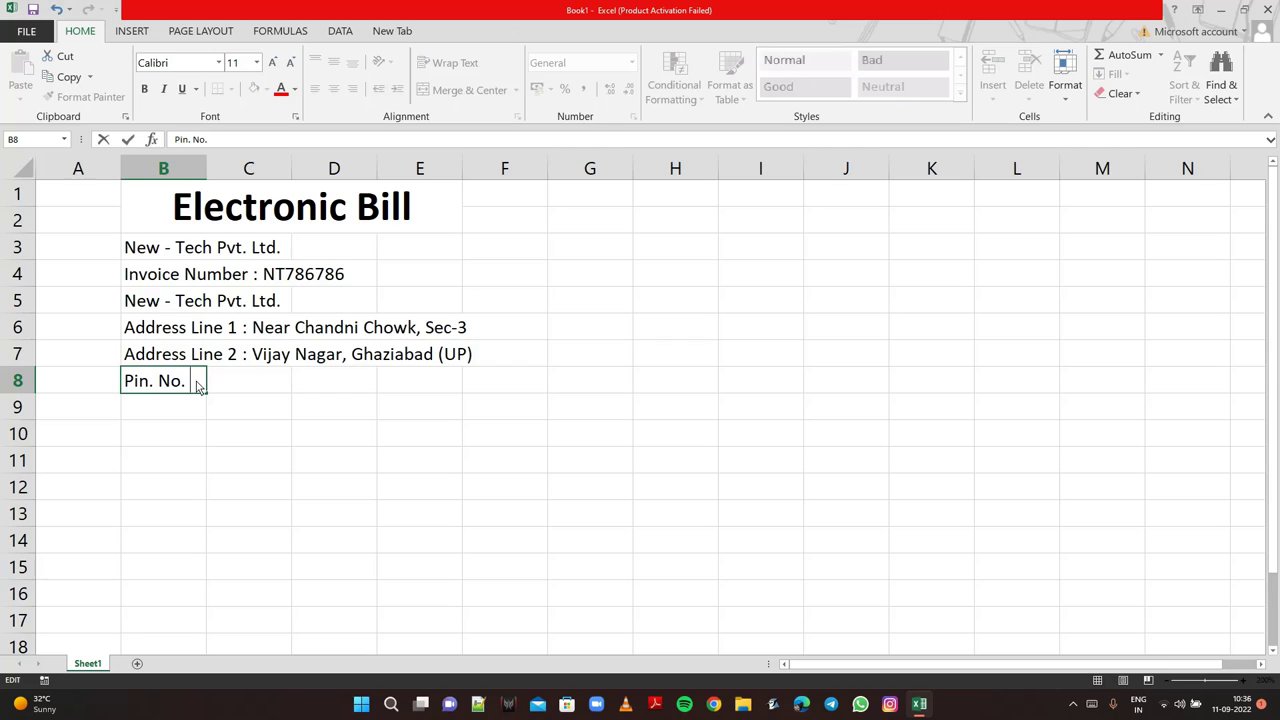
pyautogui.write('20')
pyautogui.write('109')
pyautogui.press('BackSpace')
pyautogui.write('0')
pyautogui.write('9')
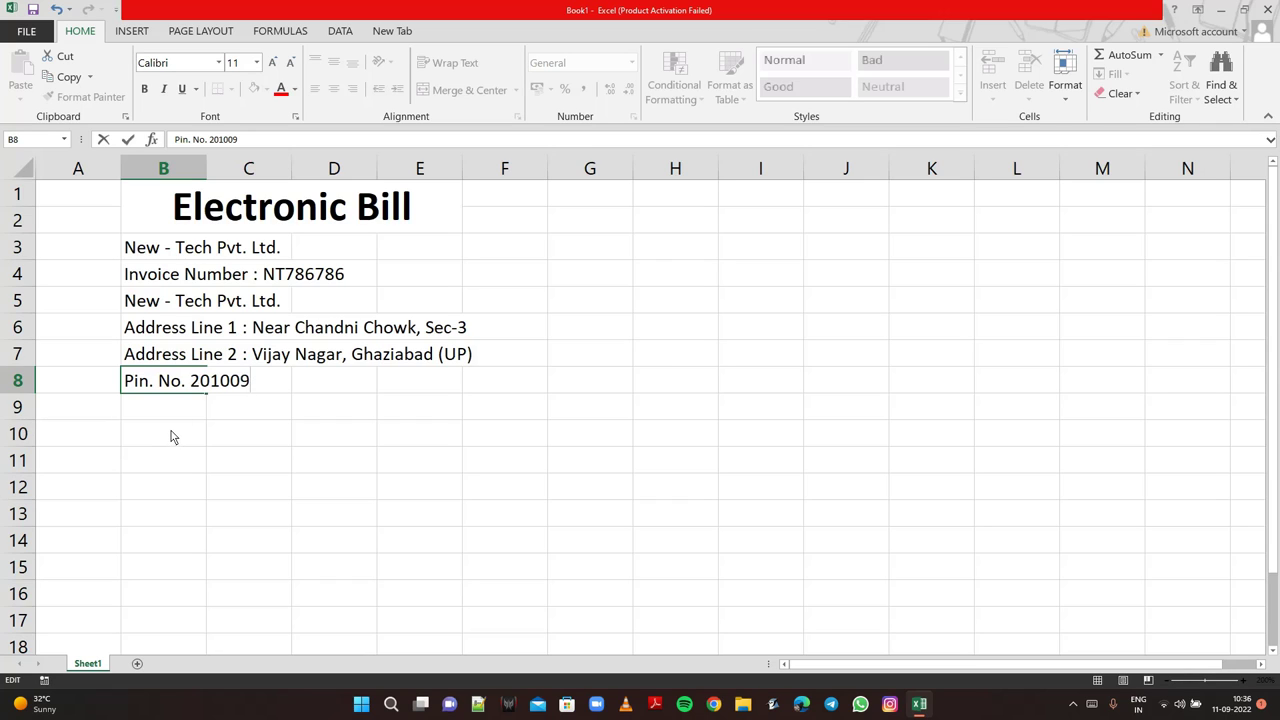
pyautogui.click(251, 418)
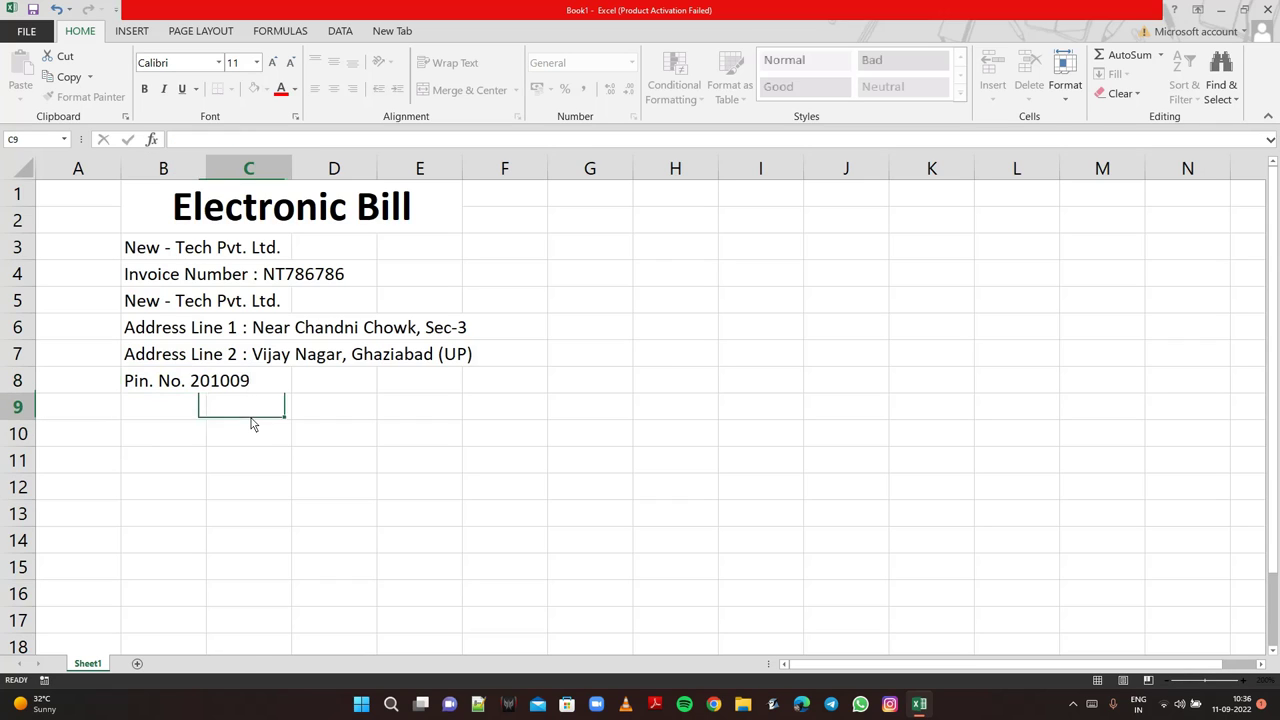
# - Merge and center cells B9:E9
pyautogui.click(316, 406)
pyautogui.moveTo(186, 409); pyautogui.dragTo(421, 408)
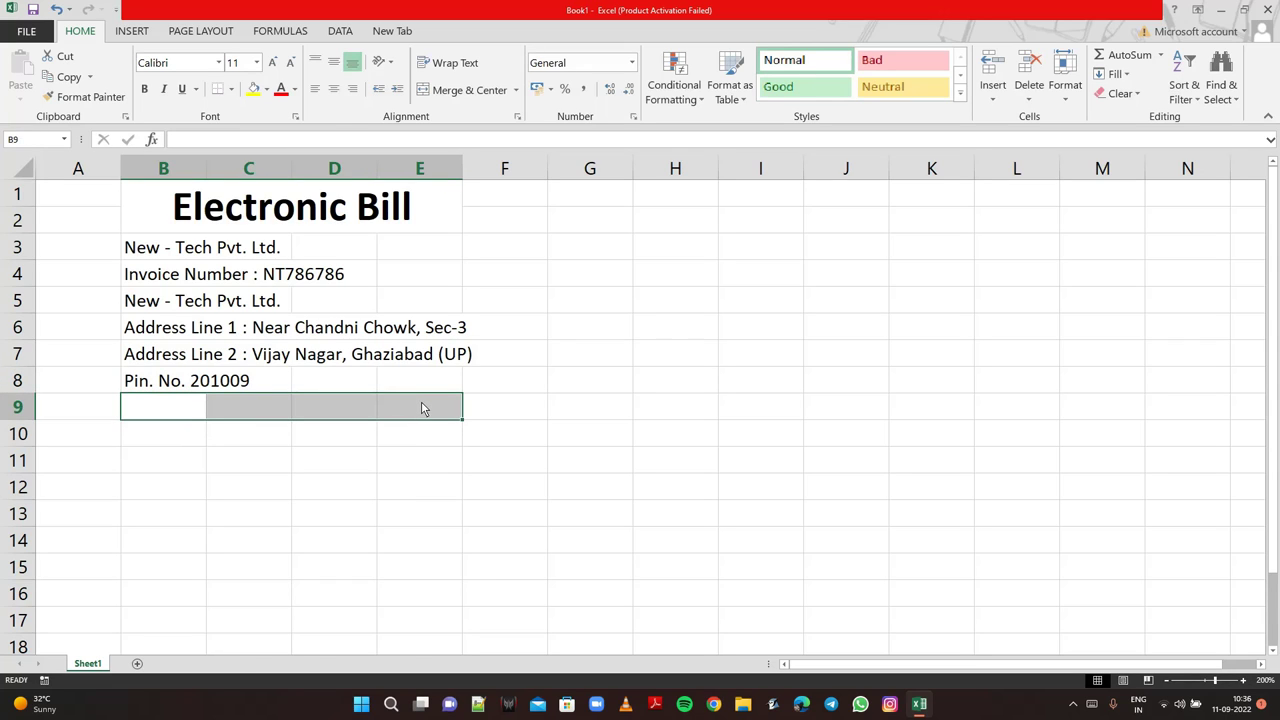
pyautogui.click(455, 96)
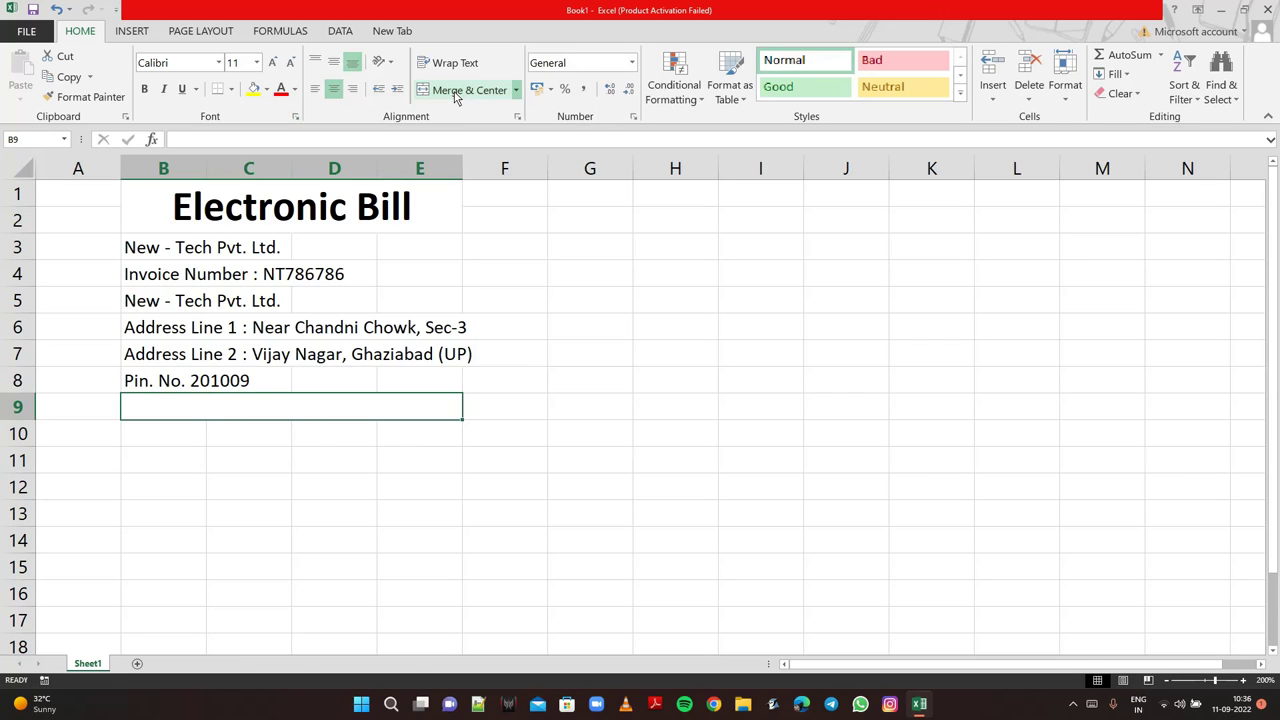
# - Enter the 'Buyers Details' heading in merged row 9 and the buyer's 'Name :' line in B10
pyautogui.write('Bu')
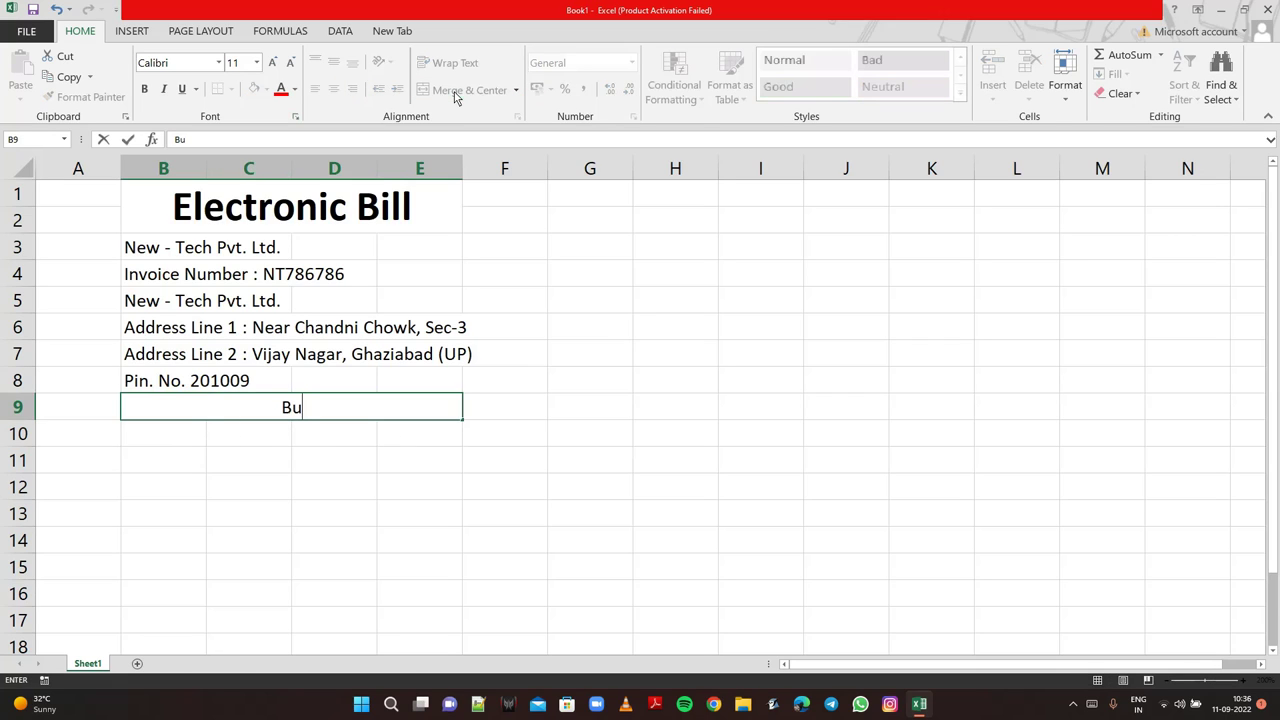
pyautogui.write('yer')
pyautogui.write('s')
pyautogui.write(' Detai')
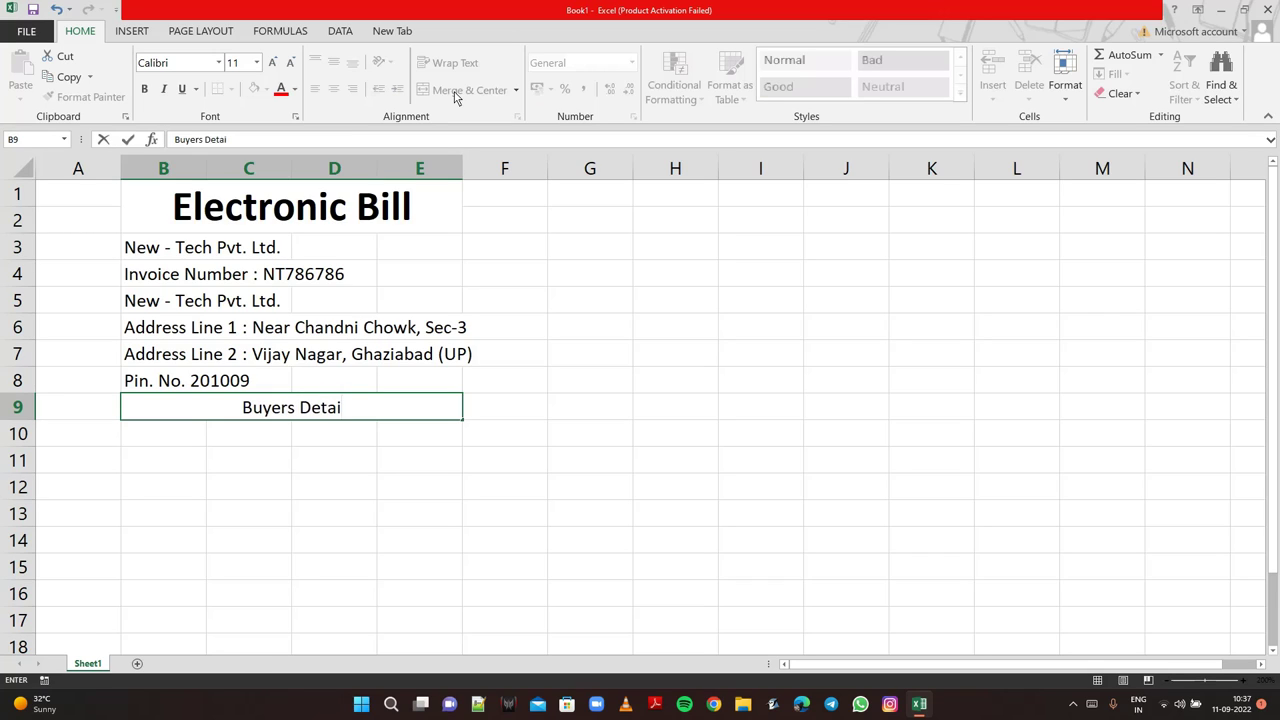
pyautogui.write('l')
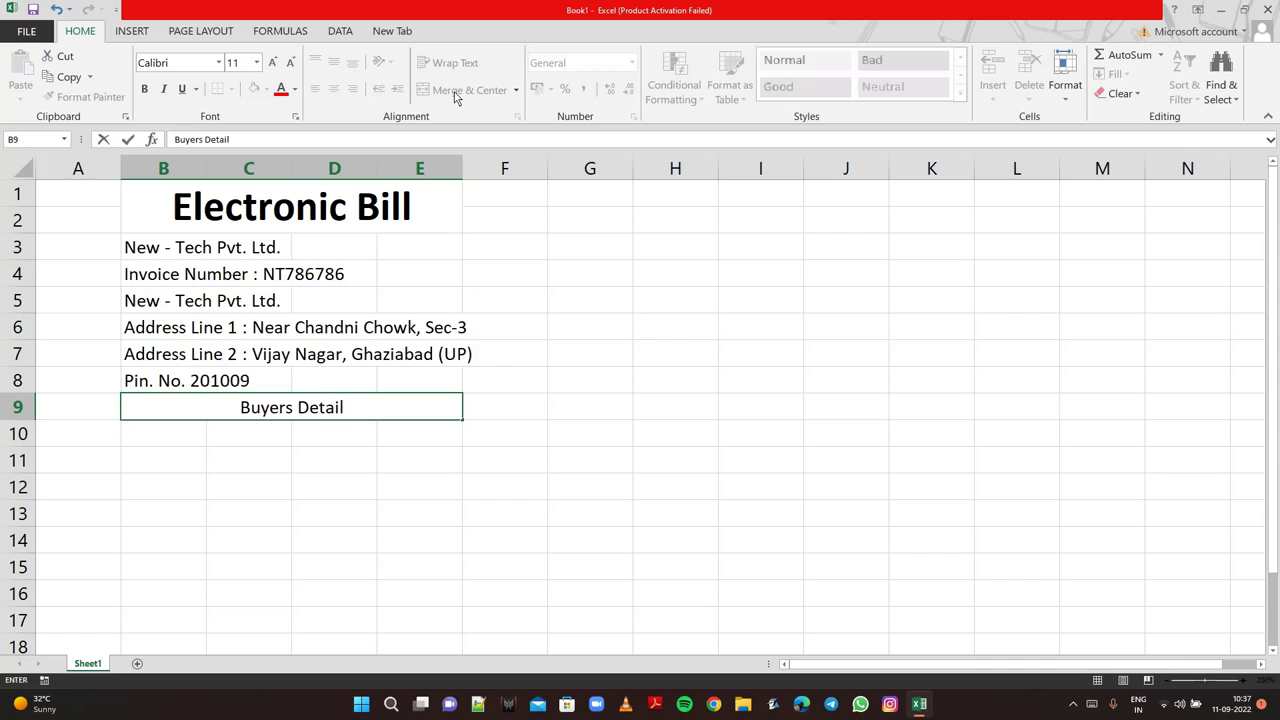
pyautogui.write('s')
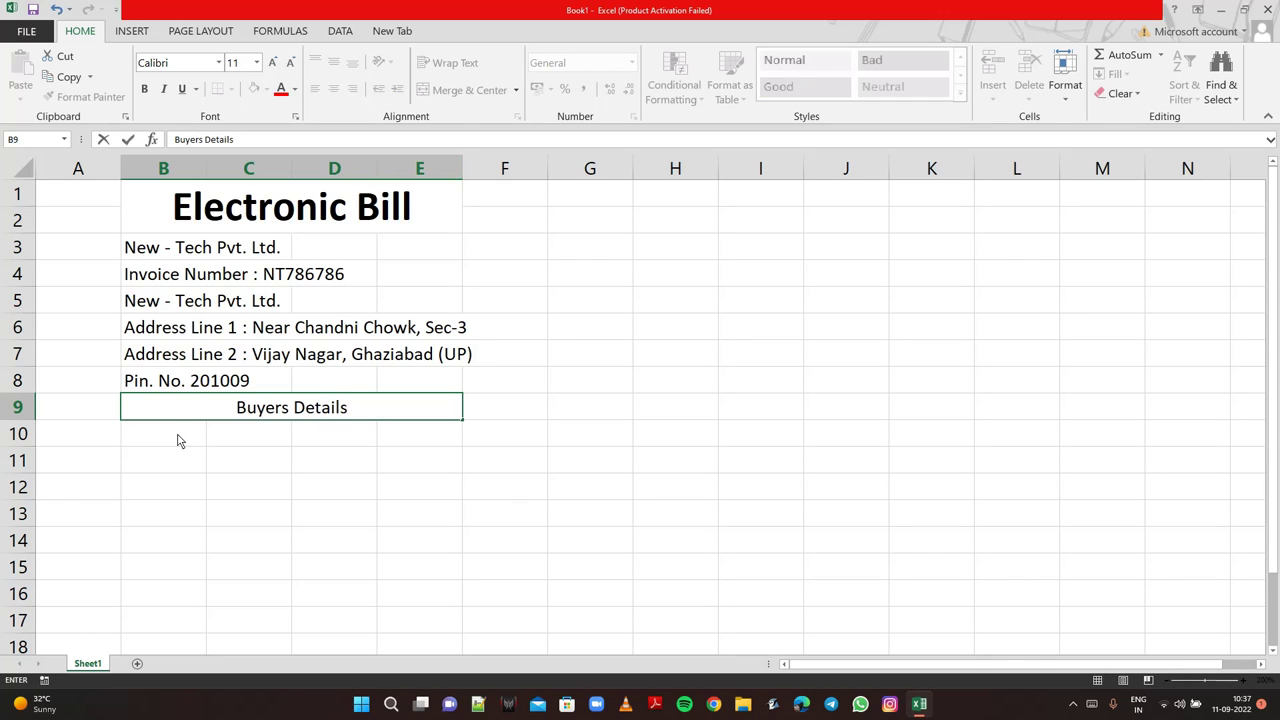
pyautogui.press('Return')
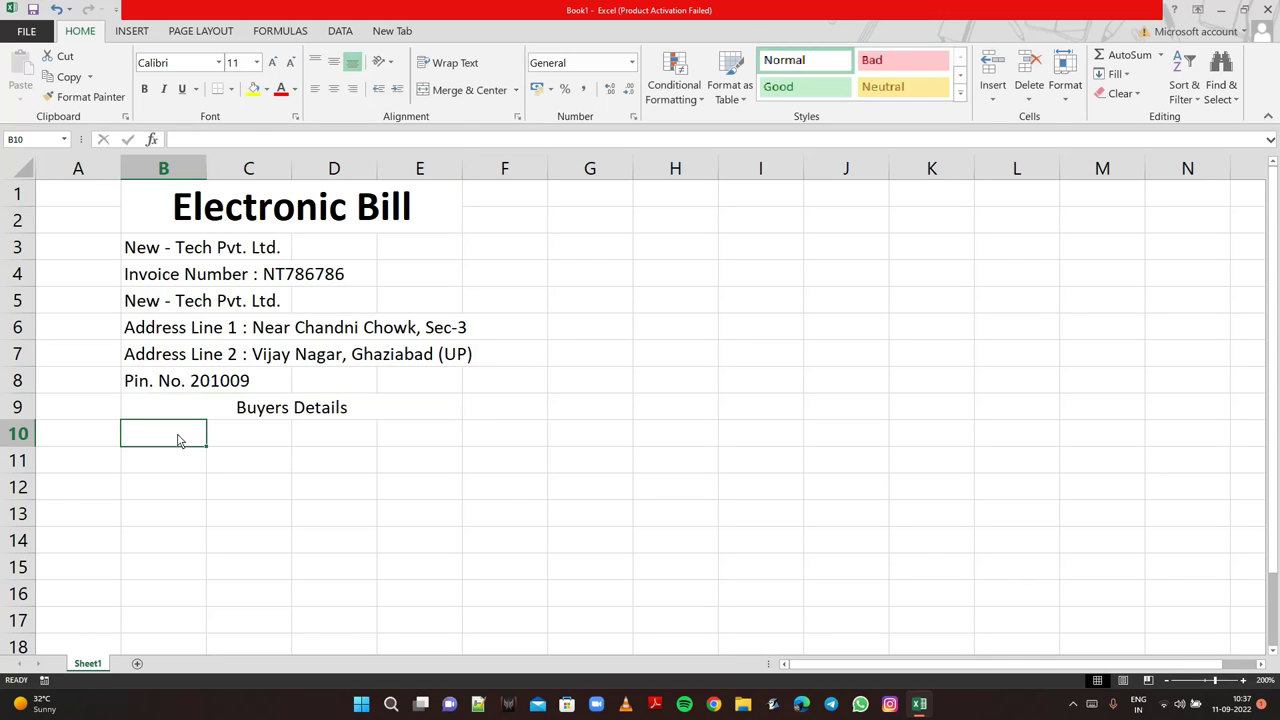
pyautogui.write('Name ')
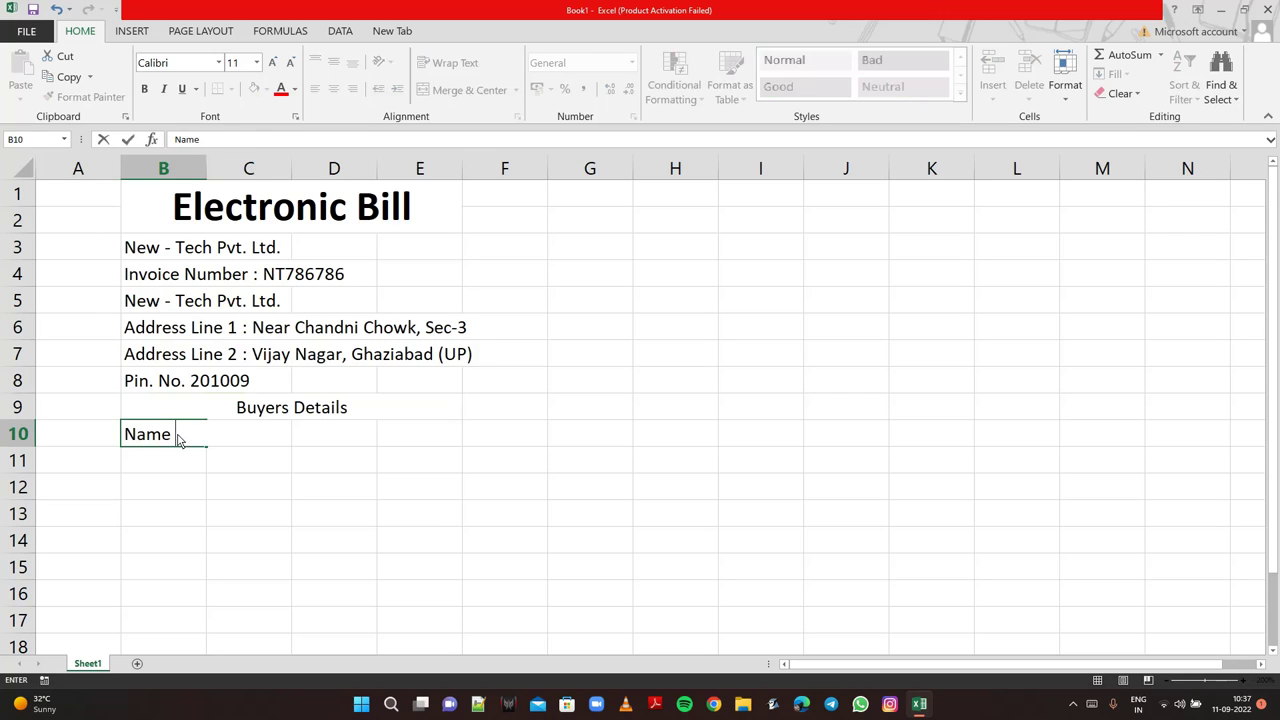
pyautogui.write(':')
pyautogui.write(' Shashank ')
pyautogui.write('Poe')
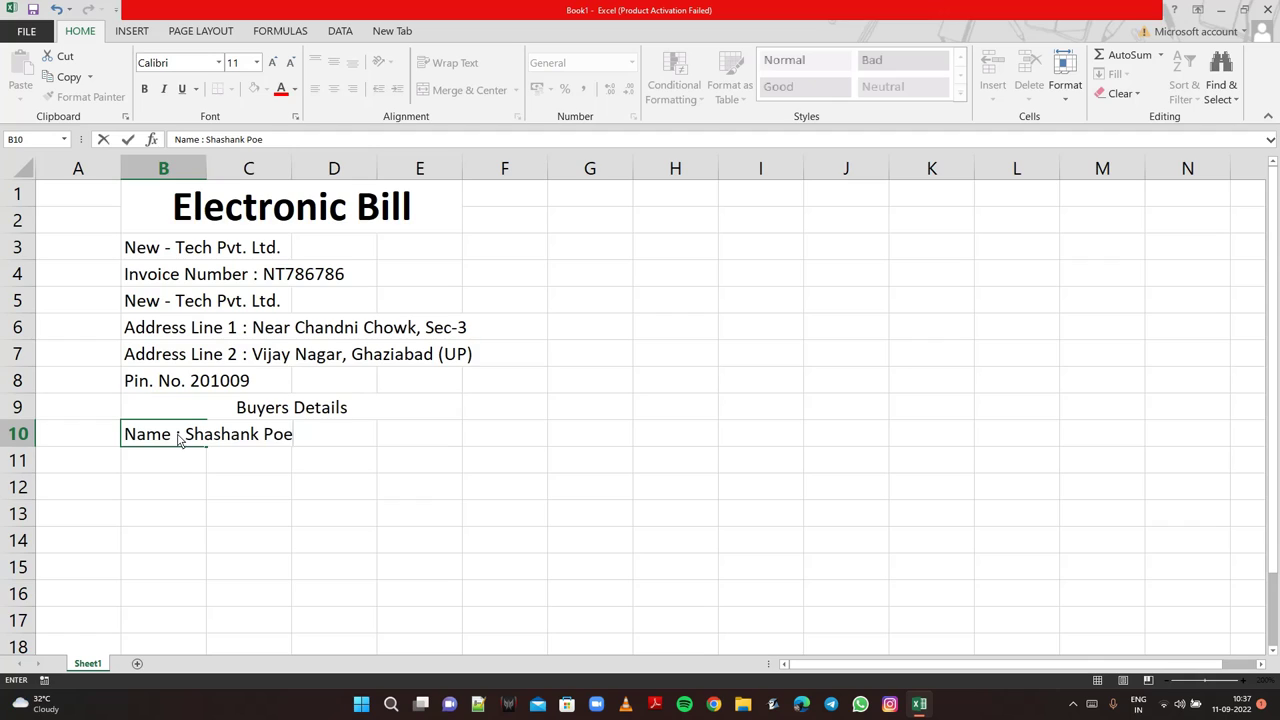
pyautogui.press('BackSpace')
pyautogui.write('wal')
pyautogui.press('BackSpace')
pyautogui.press('BackSpace')
pyautogui.press('BackSpace')
pyautogui.write('rwal')
# - Type the buyer's 'Address Line 1 :' in B11
pyautogui.click(170, 470)
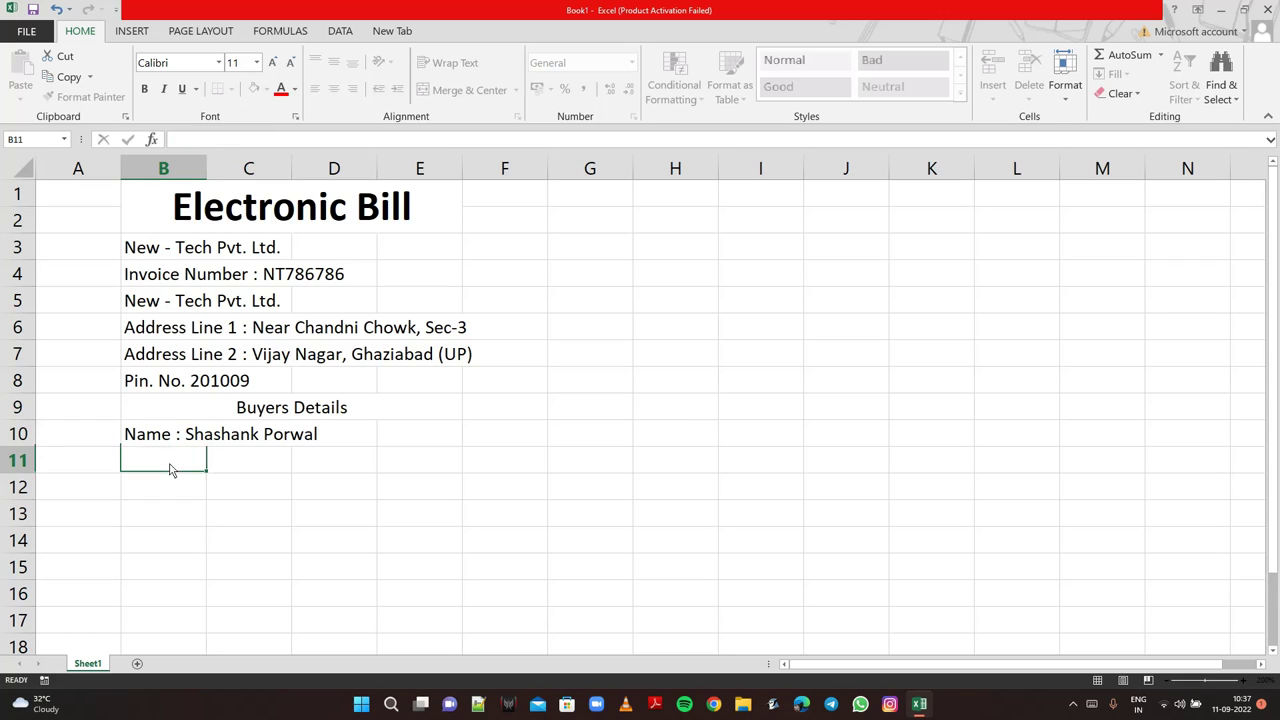
pyautogui.write('Addre')
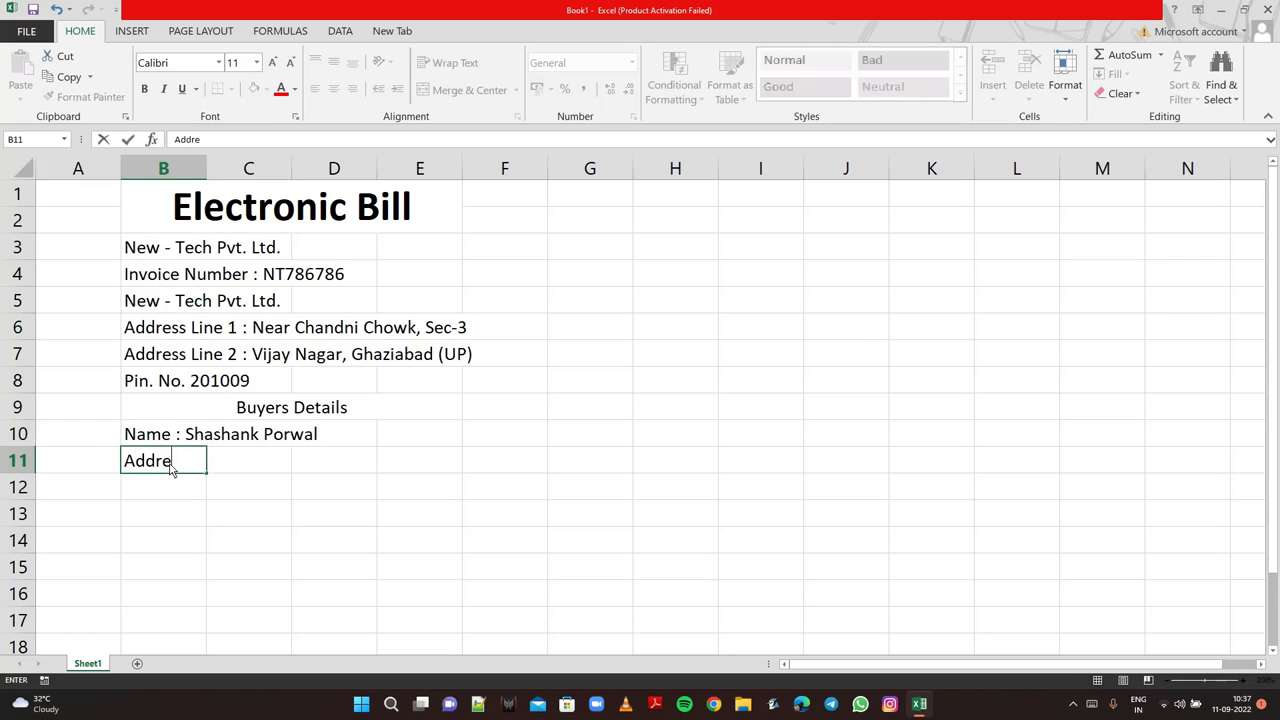
pyautogui.write('sss')
pyautogui.press('BackSpace')
pyautogui.write('Lin')
pyautogui.write('e 1 ')
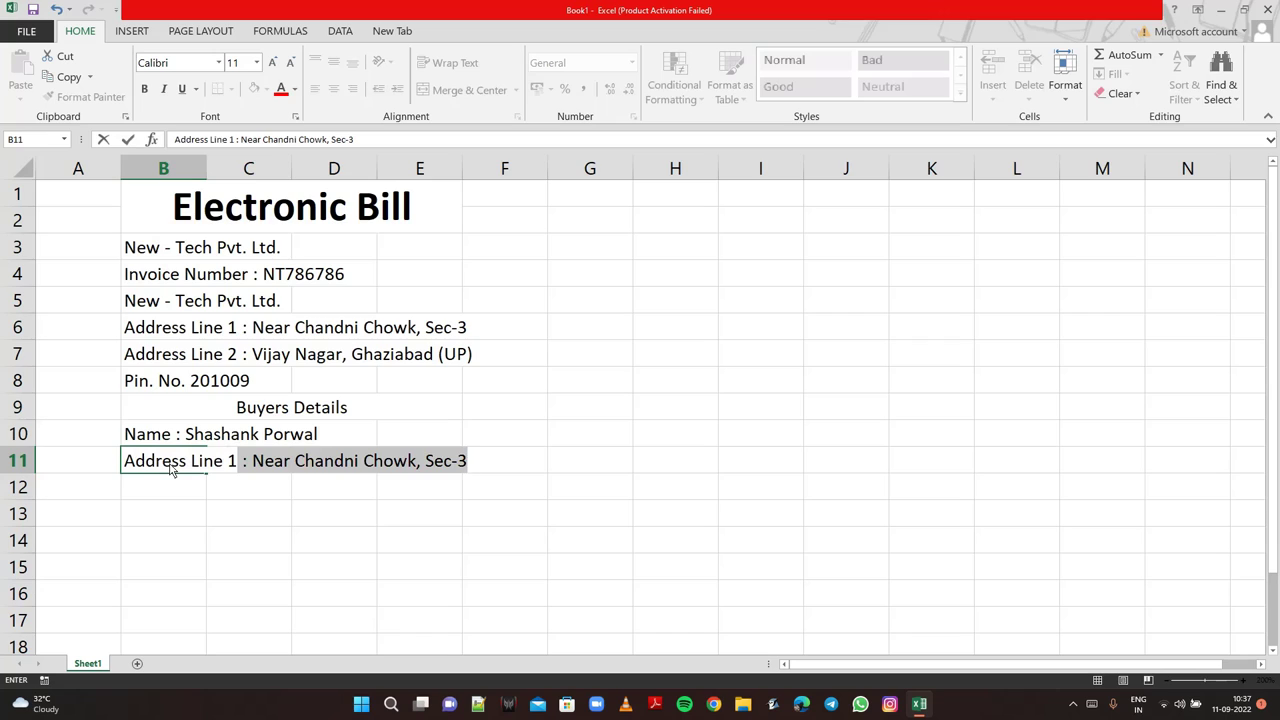
pyautogui.write(': ')
pyautogui.write('Near')
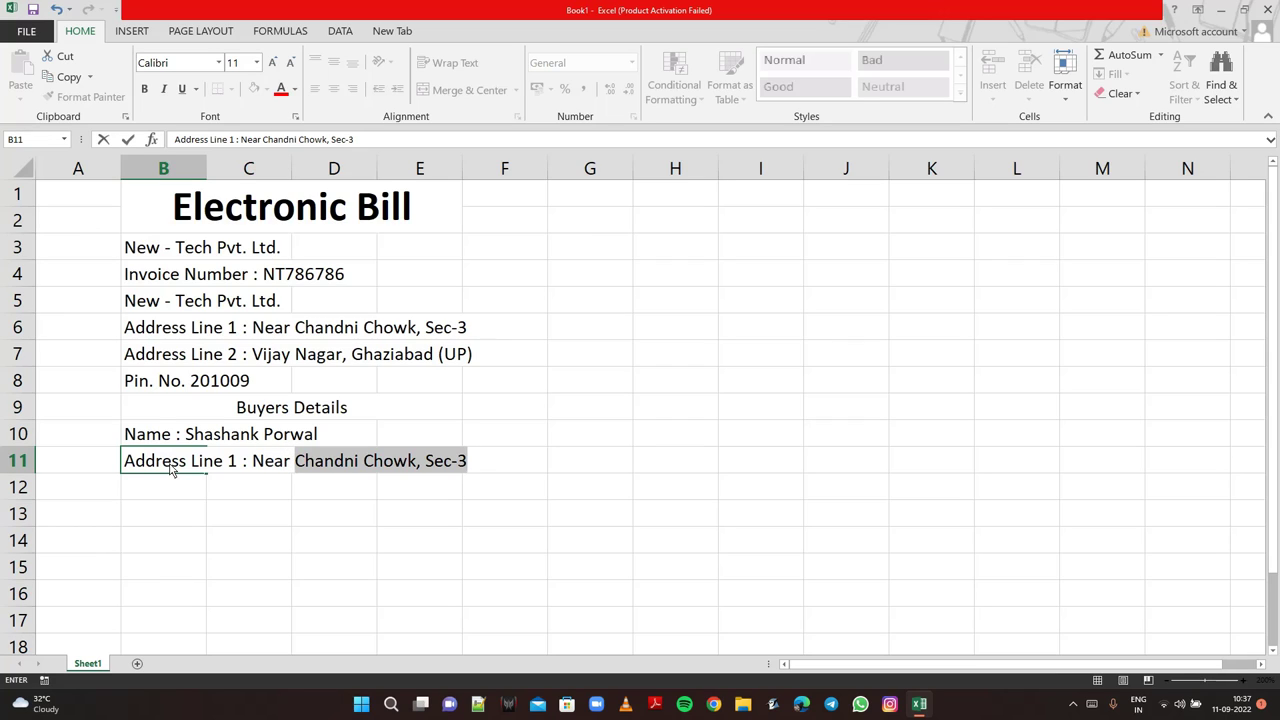
pyautogui.write(' Hati ')
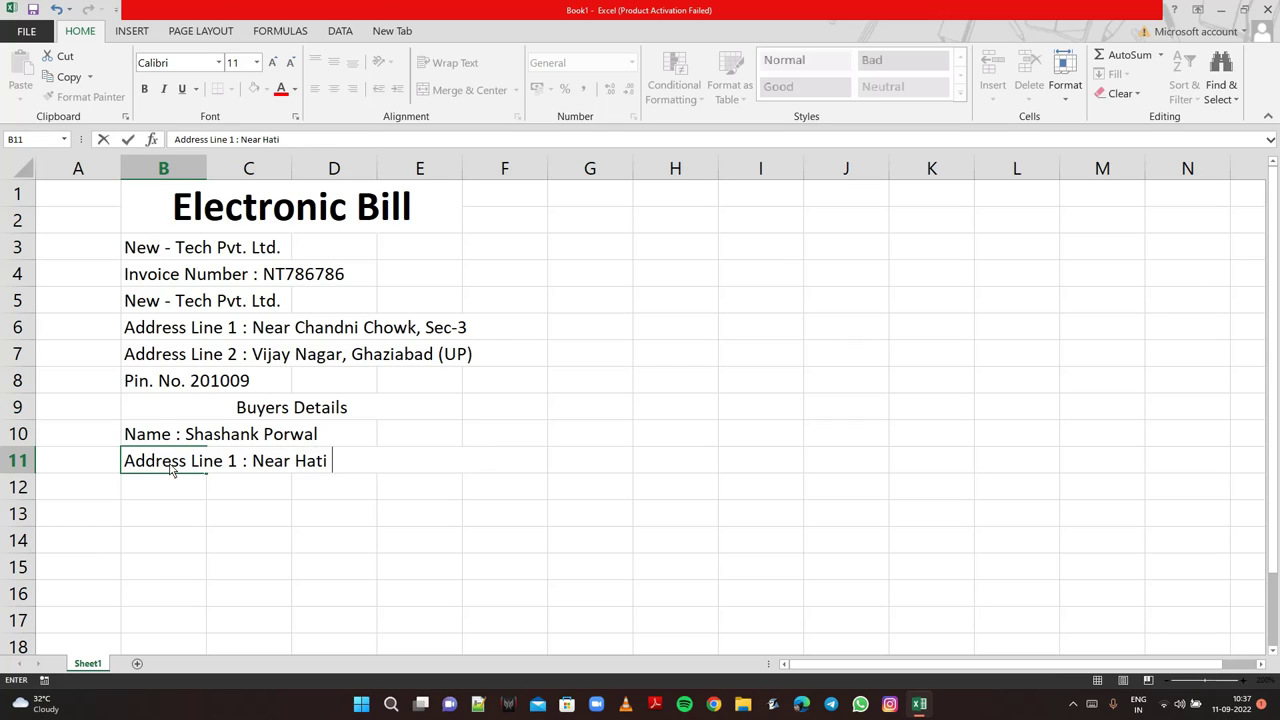
pyautogui.write('Mand')
pyautogui.write('ir')
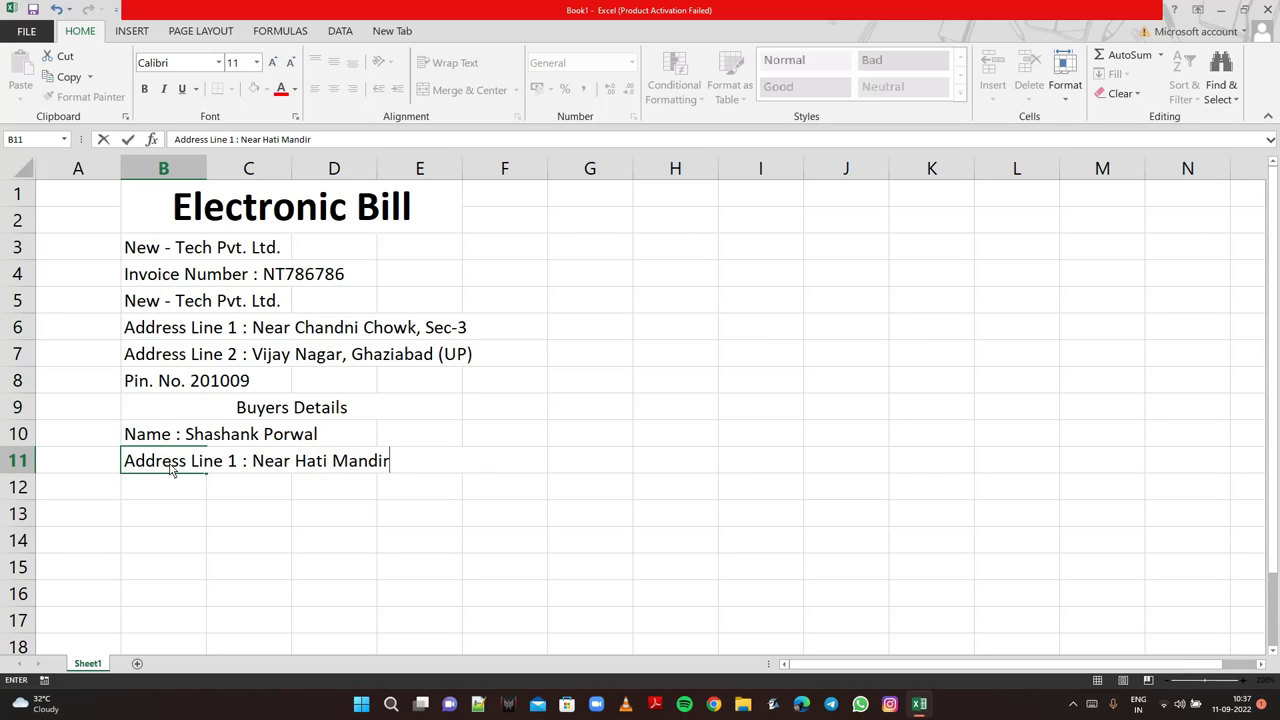
pyautogui.write(', ')
pyautogui.write('Sec')
pyautogui.write('-')
pyautogui.write(' 7')
# - Enter the buyer's 'Address Line 2 :' in B12, replacing the misspelled 'Adress' entry
pyautogui.click(155, 493)
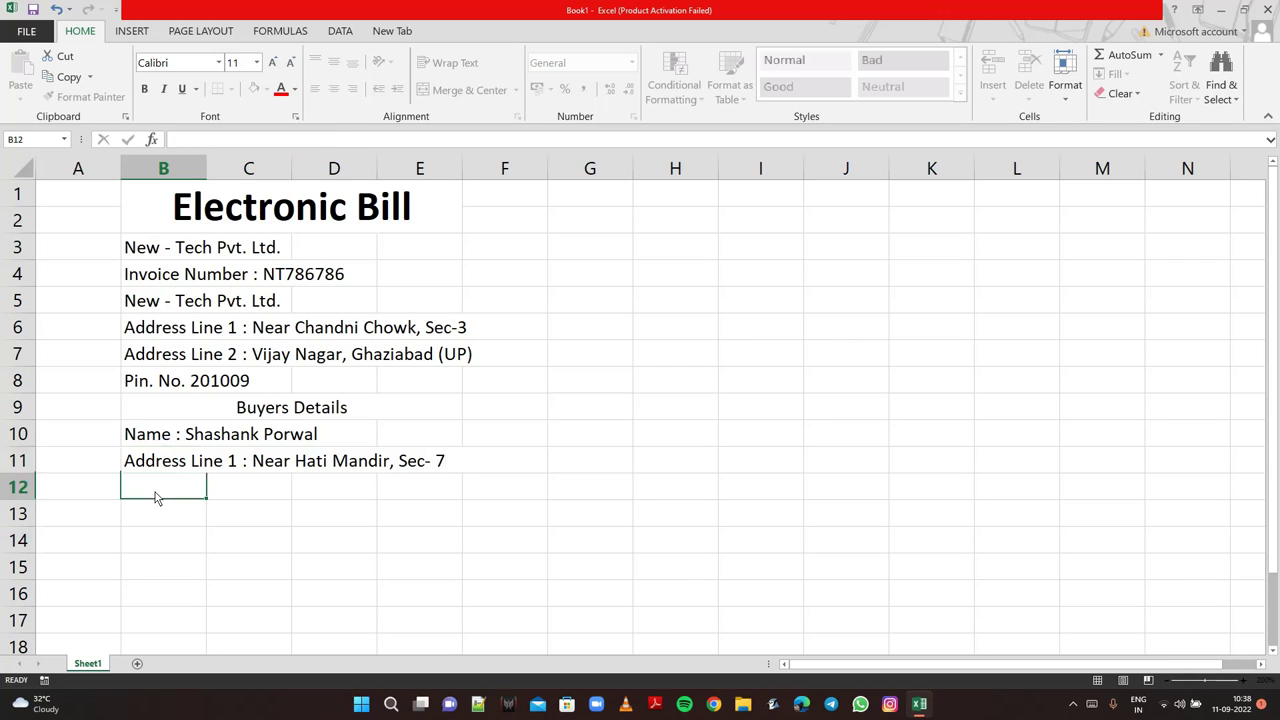
pyautogui.write('Adre')
pyautogui.write('ss')
pyautogui.press('Left')
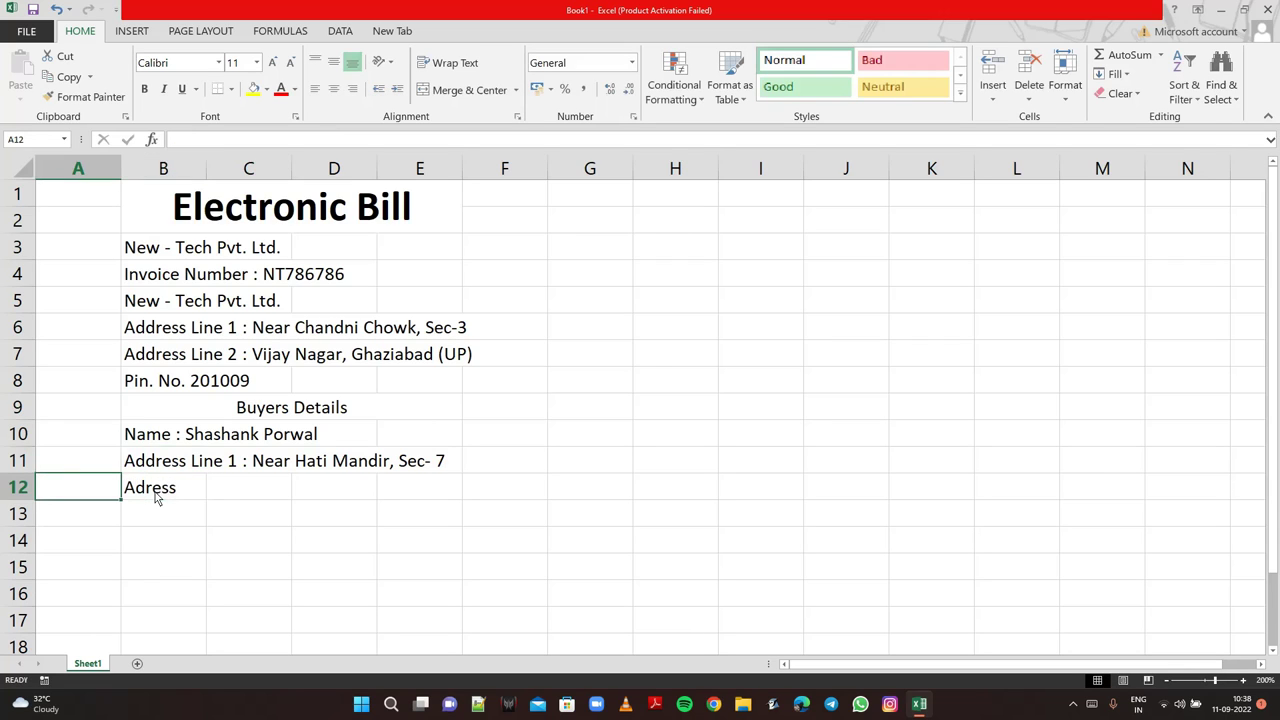
pyautogui.click(155, 497)
pyautogui.write('A')
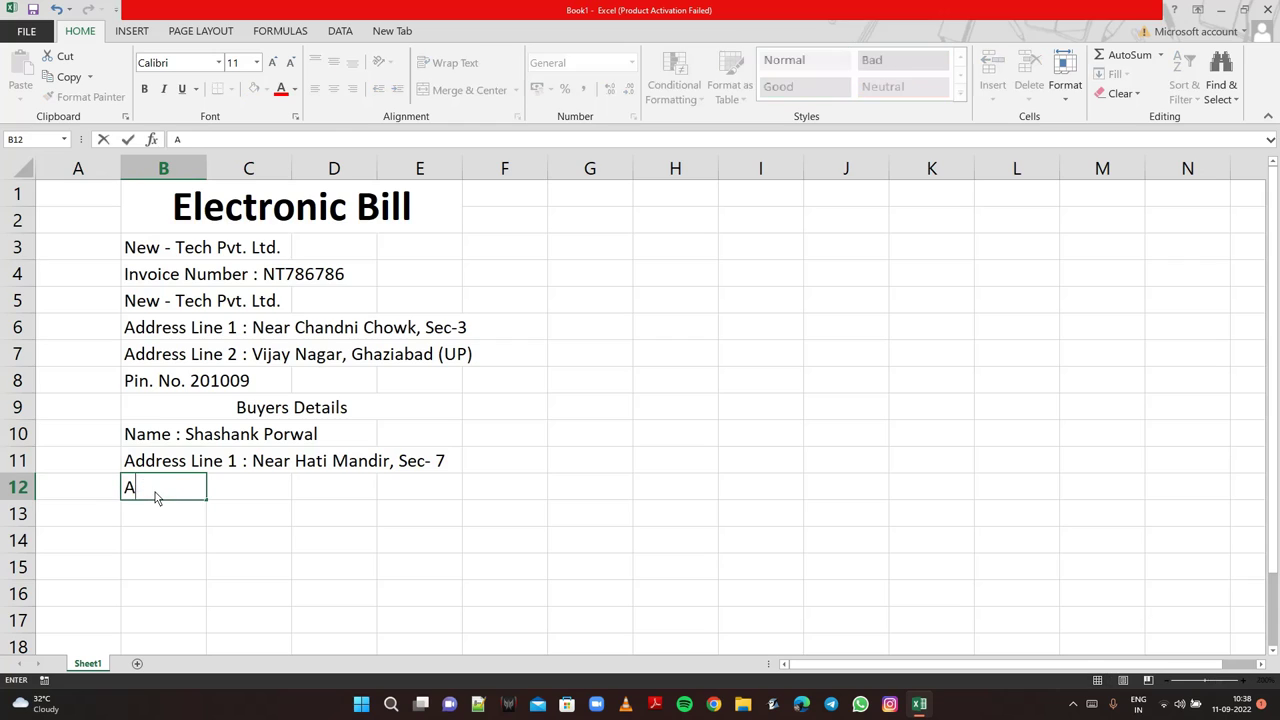
pyautogui.write('ddress')
pyautogui.write(' Li')
pyautogui.write('ne 2')
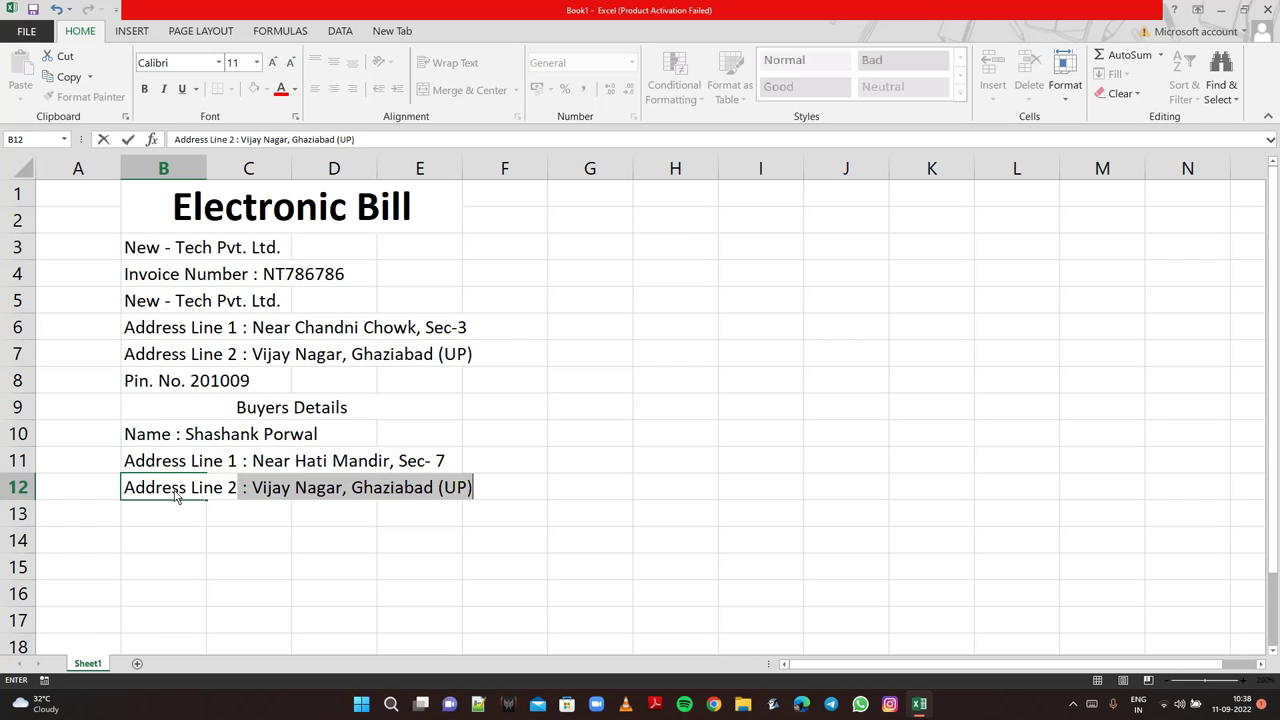
pyautogui.write(' : ')
pyautogui.write('M')
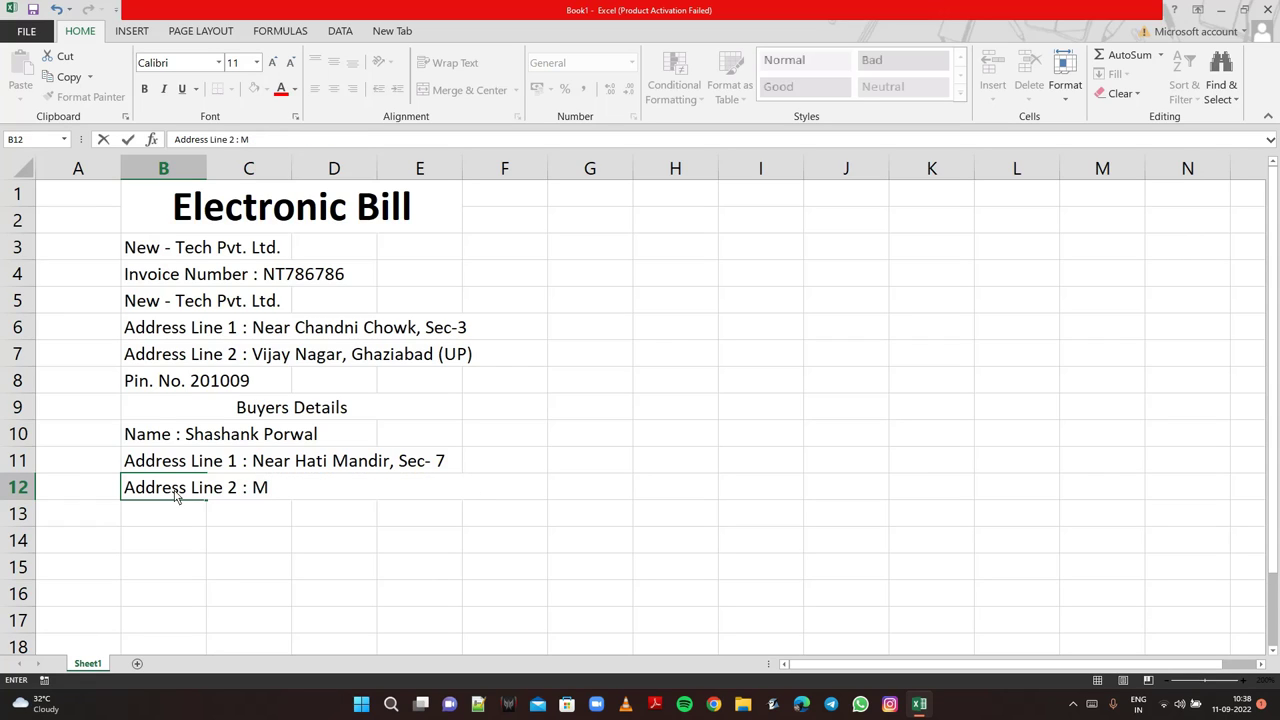
pyautogui.write('ayur')
pyautogui.write(' J')
pyautogui.write('an')
pyautogui.press('BackSpace')
pyautogui.press('BackSpace')
pyautogui.press('BackSpace')
pyautogui.write('Ganj')
pyautogui.write(', ')
pyautogui.write('Pha')
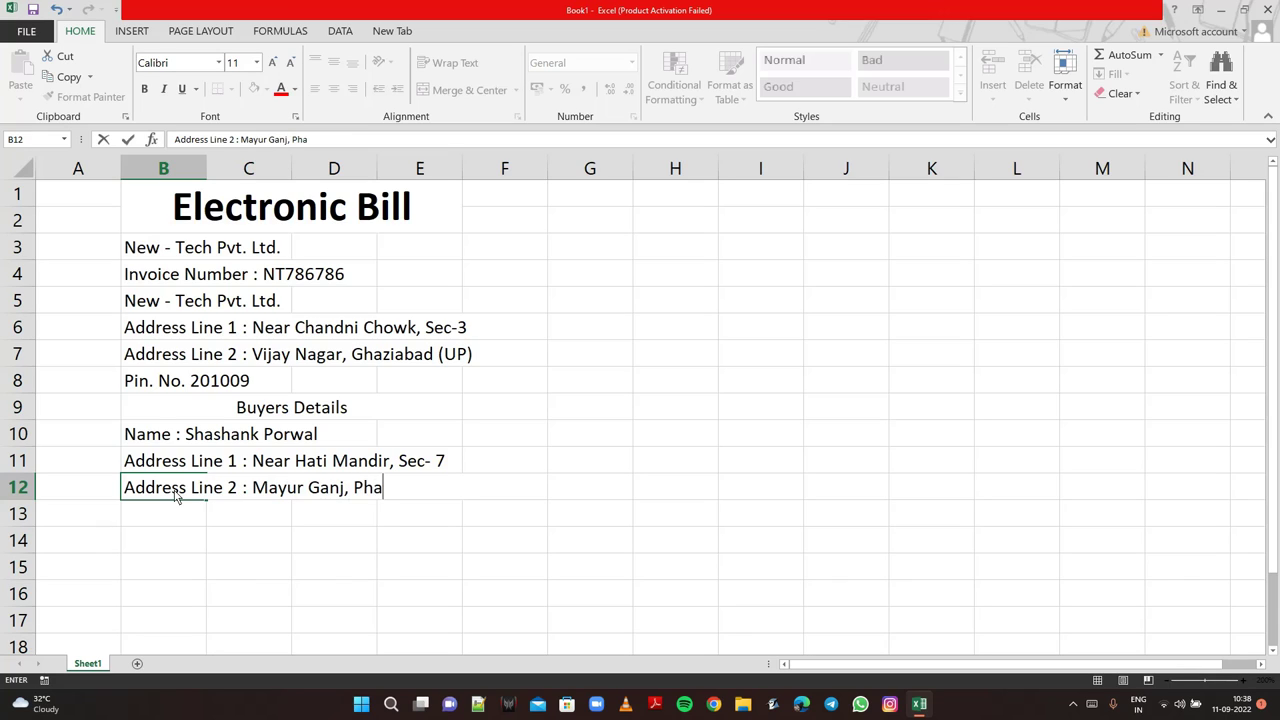
pyautogui.write('se')
pyautogui.write('-')
pyautogui.write('I')
pyautogui.write(', ')
pyautogui.write('Ko')
pyautogui.write('ta')
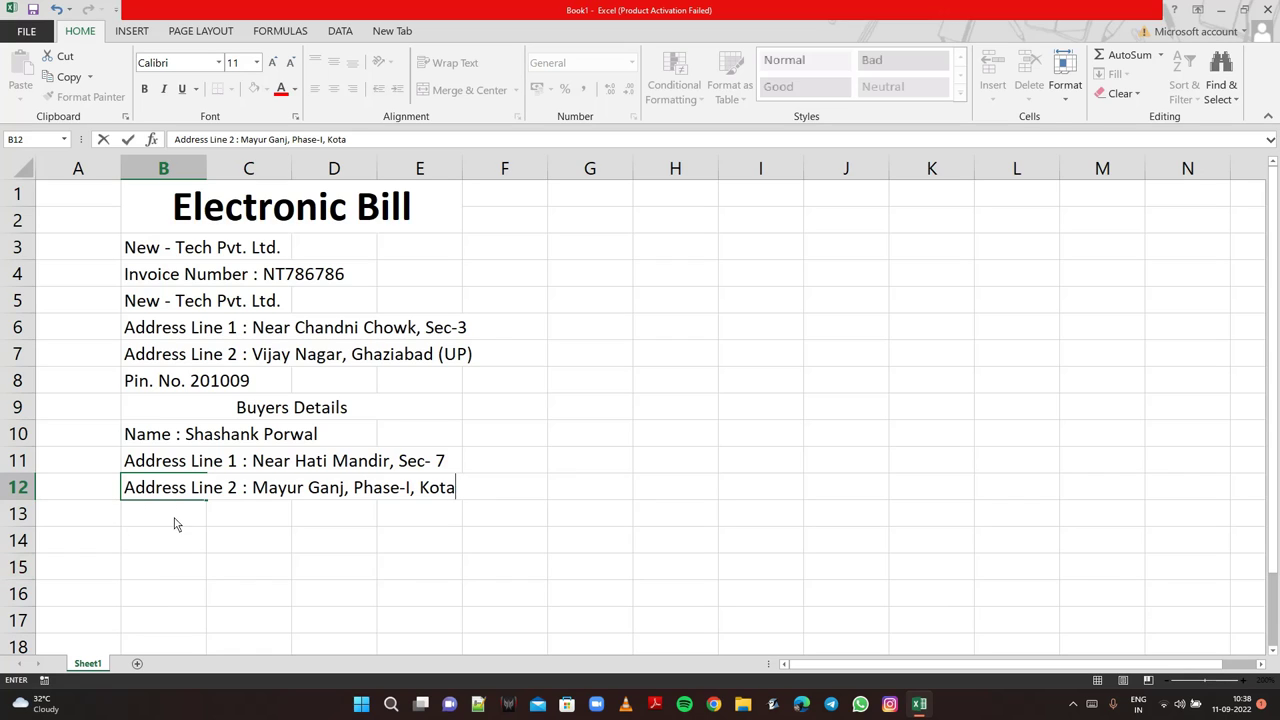
pyautogui.click(175, 517)
# - Enter the buyer's 'Pin. No.' line with the PIN code in B13
pyautogui.write('Pi')
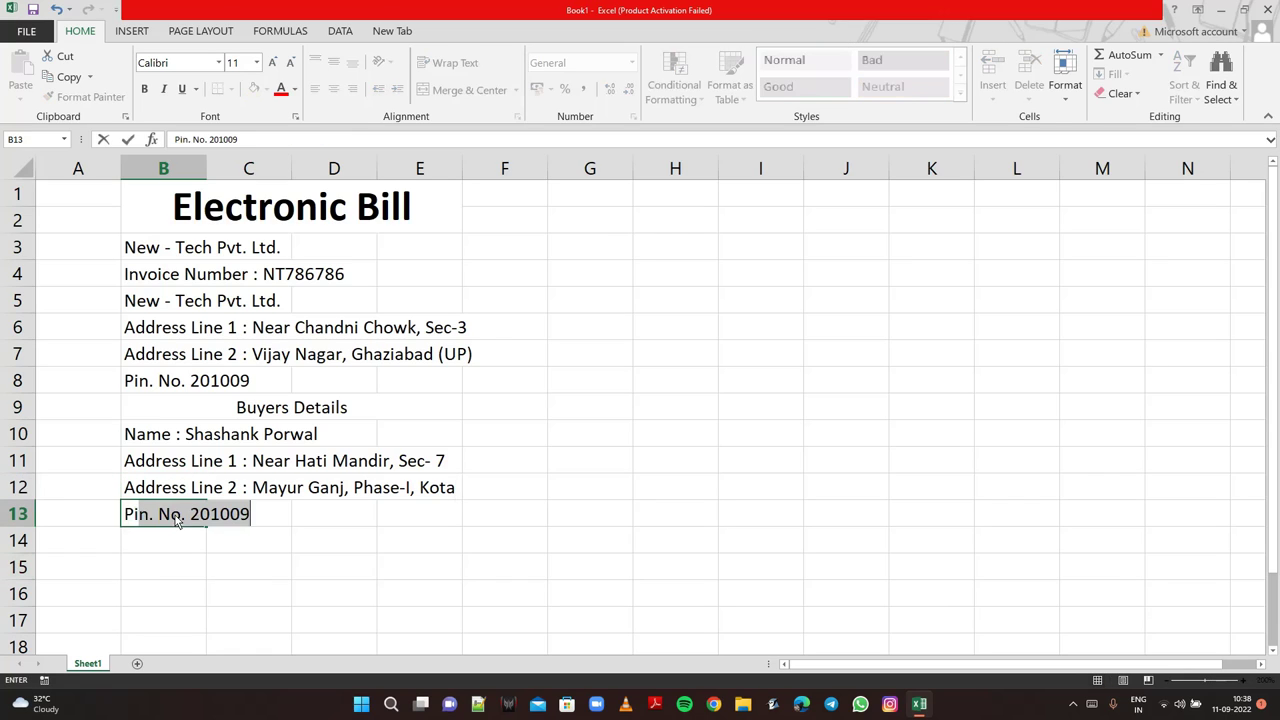
pyautogui.write('n.')
pyautogui.write(' No.')
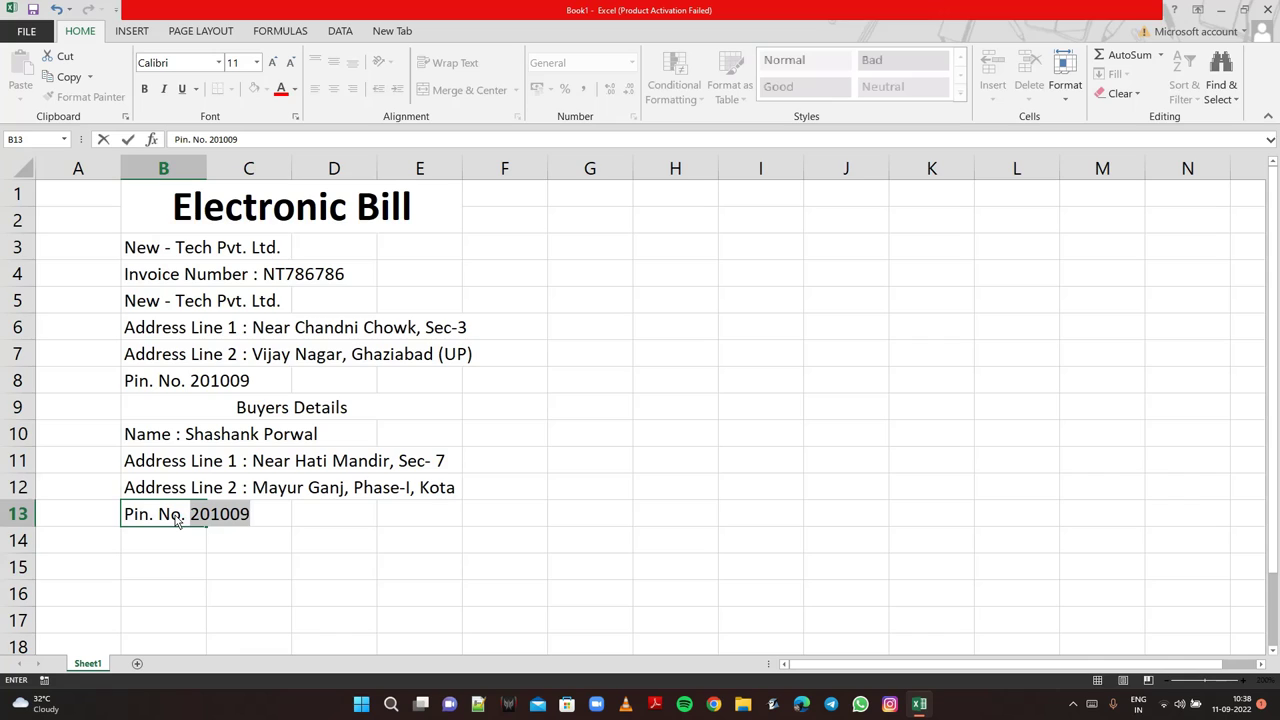
pyautogui.write('110')
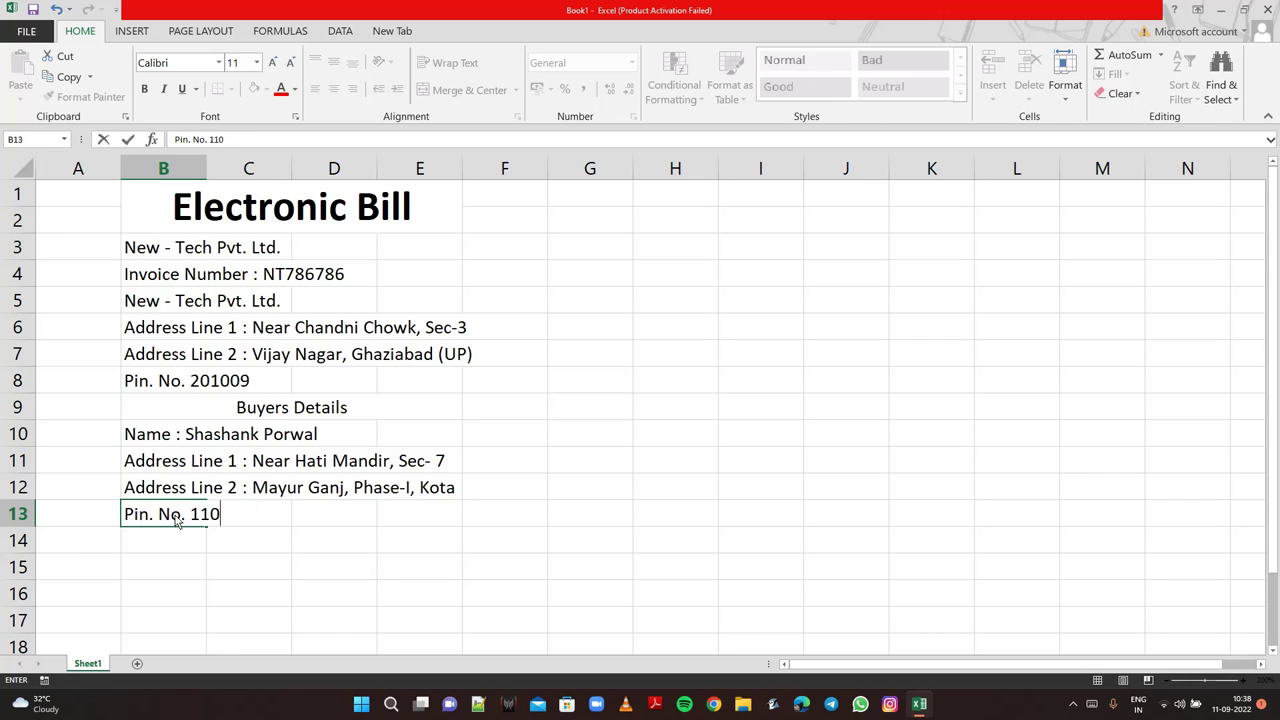
pyautogui.write('091')
pyautogui.click(168, 541)
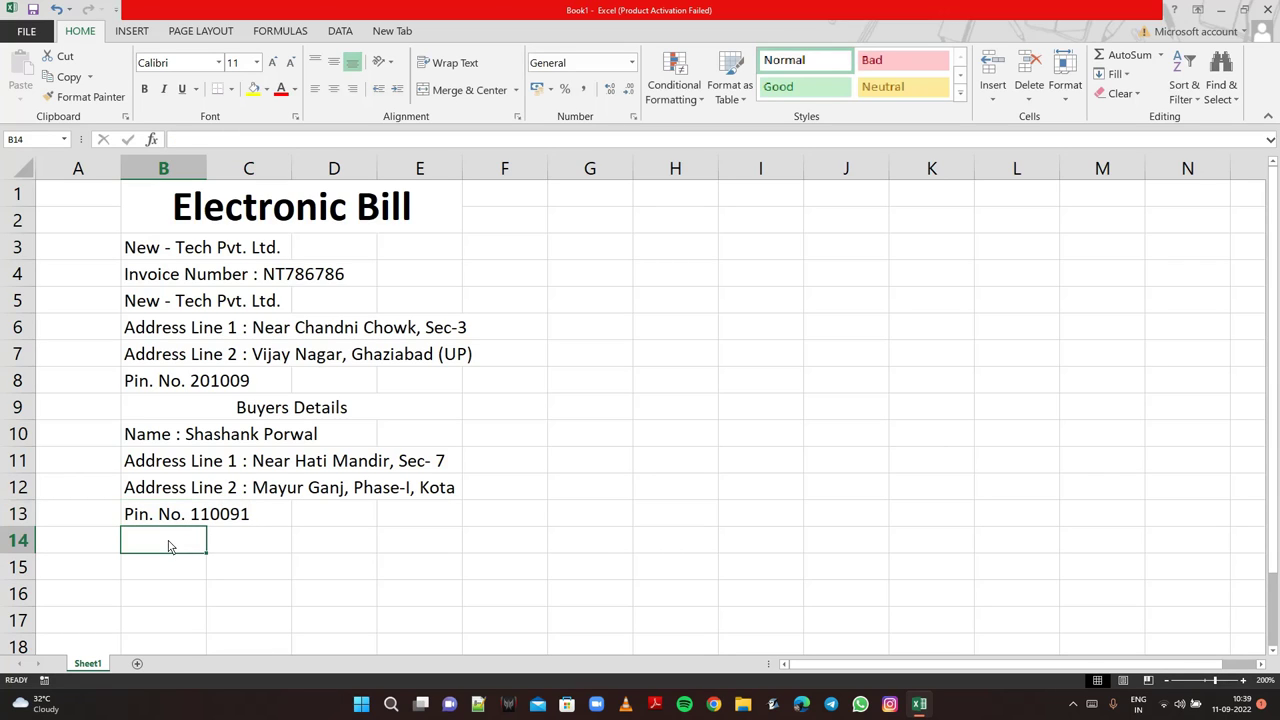
# - Enter headings Quantity, Items Name, Unit Price and Amount in B14:E14, then widen column C
pyautogui.write('Qua')
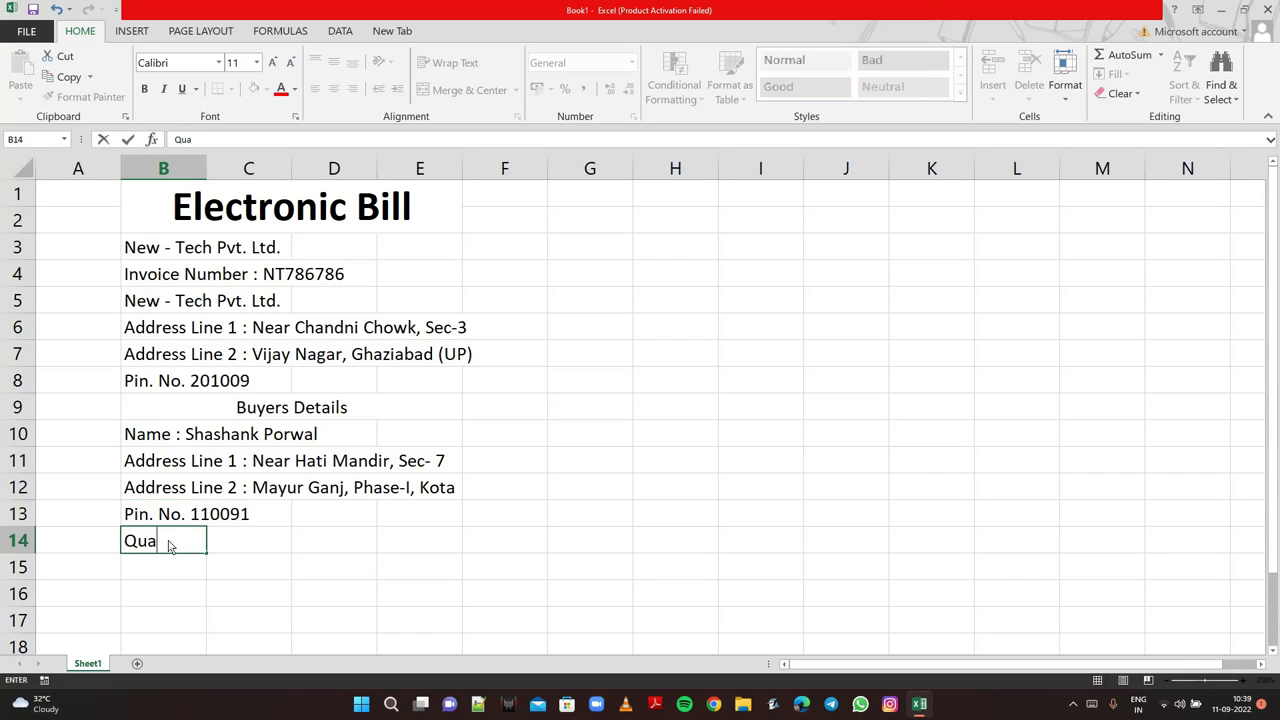
pyautogui.write('ntity')
pyautogui.click(251, 545)
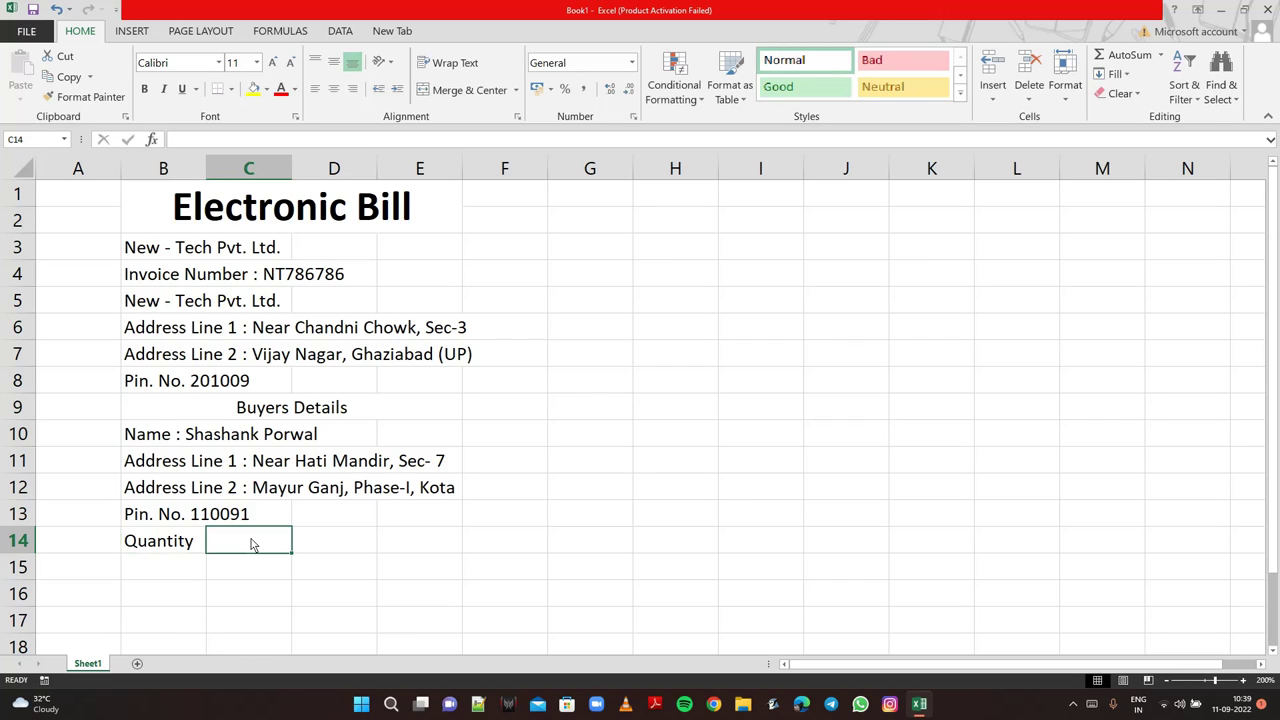
pyautogui.write('It')
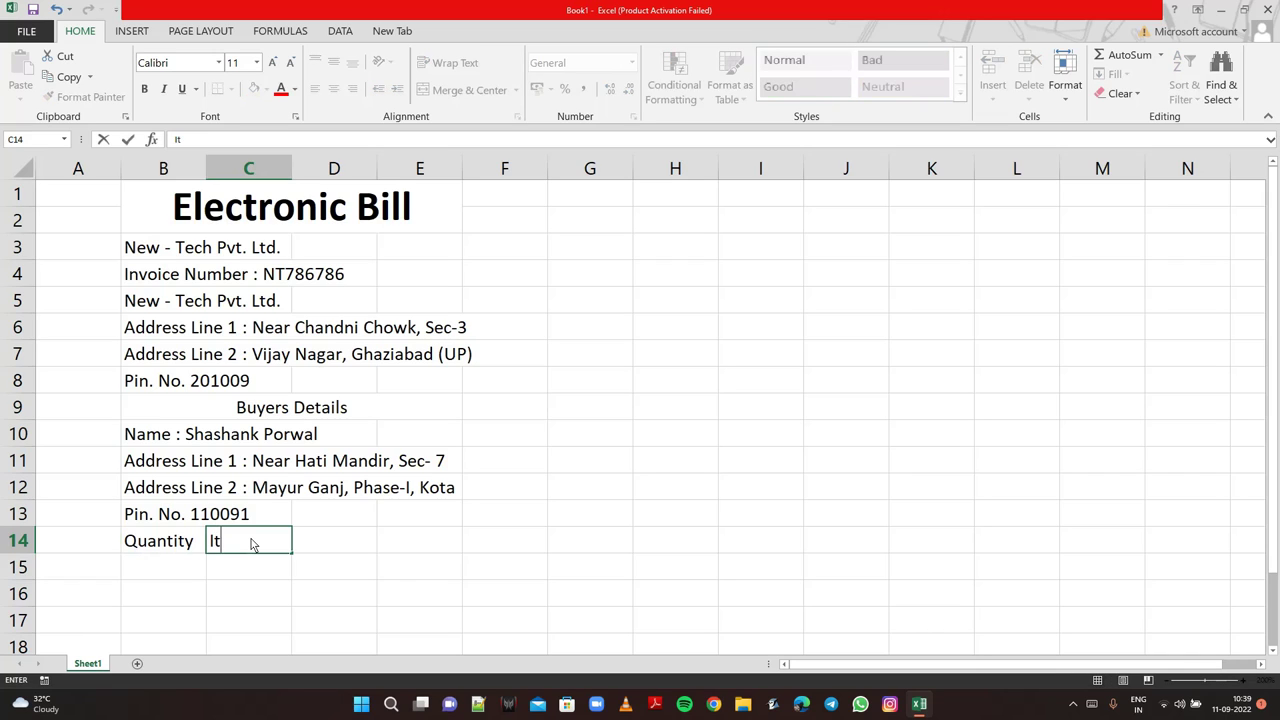
pyautogui.write('ems ')
pyautogui.write('Nam')
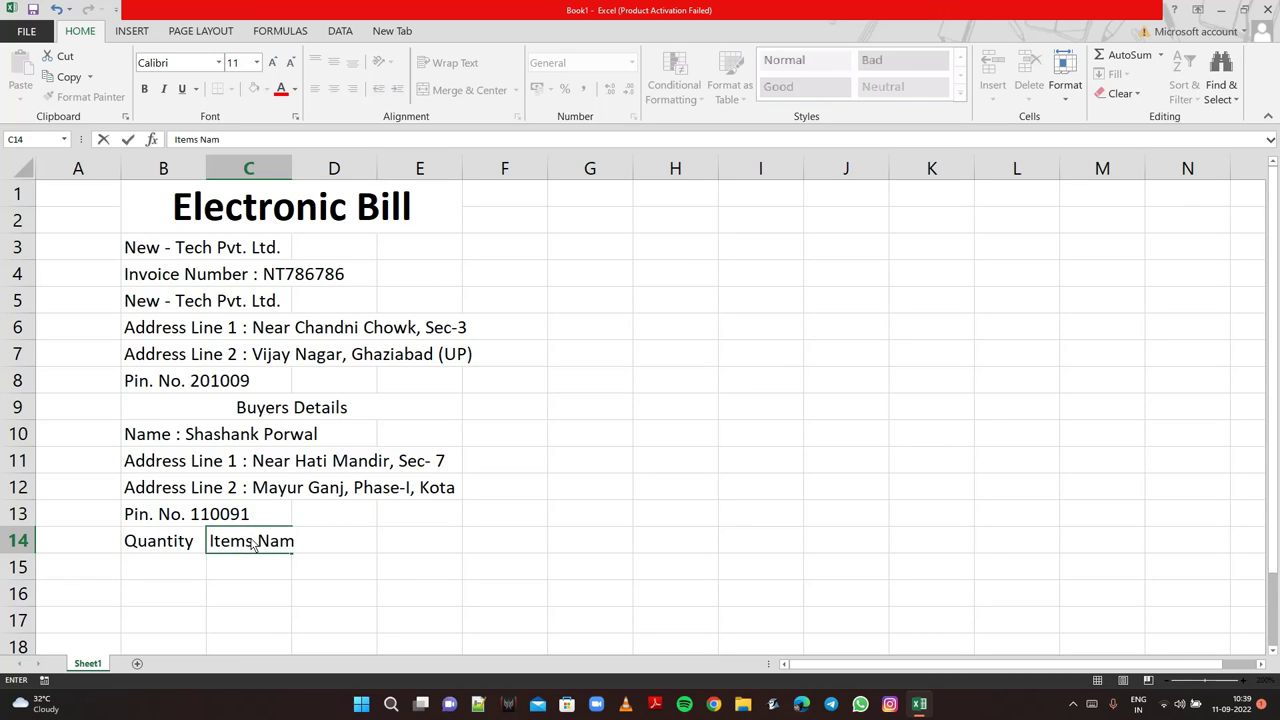
pyautogui.write('e')
pyautogui.click(353, 544)
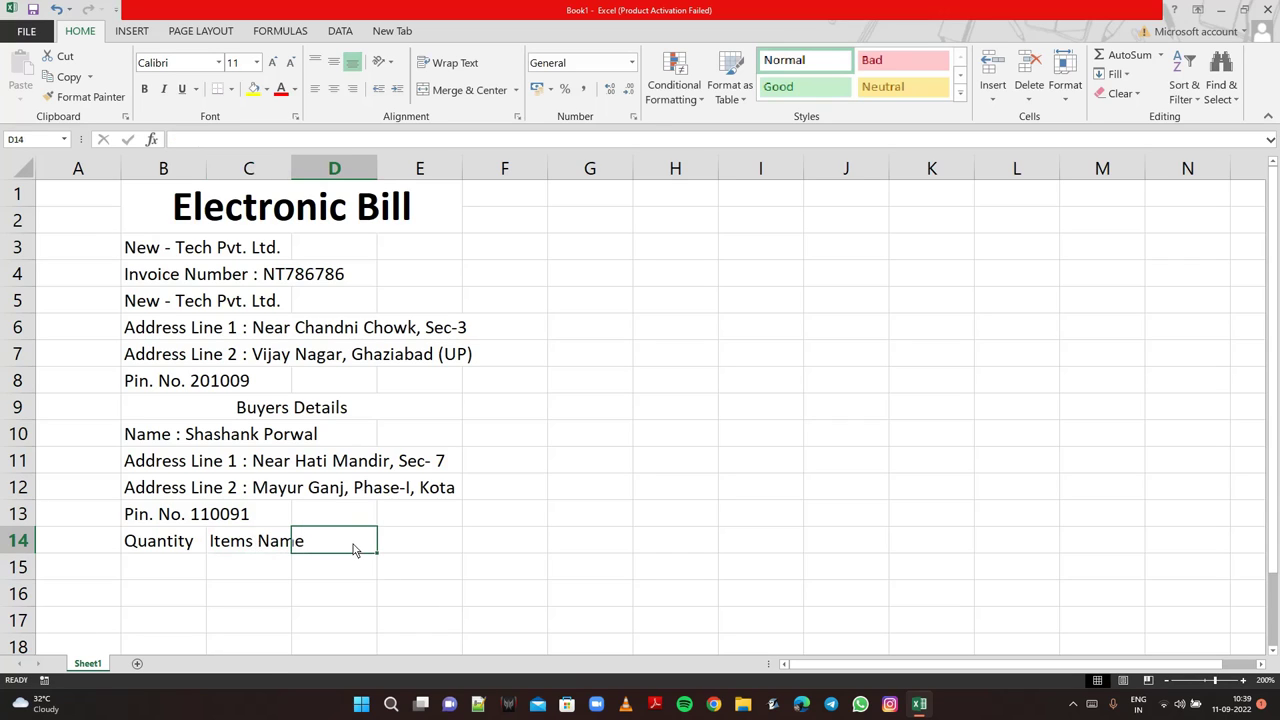
pyautogui.write('U')
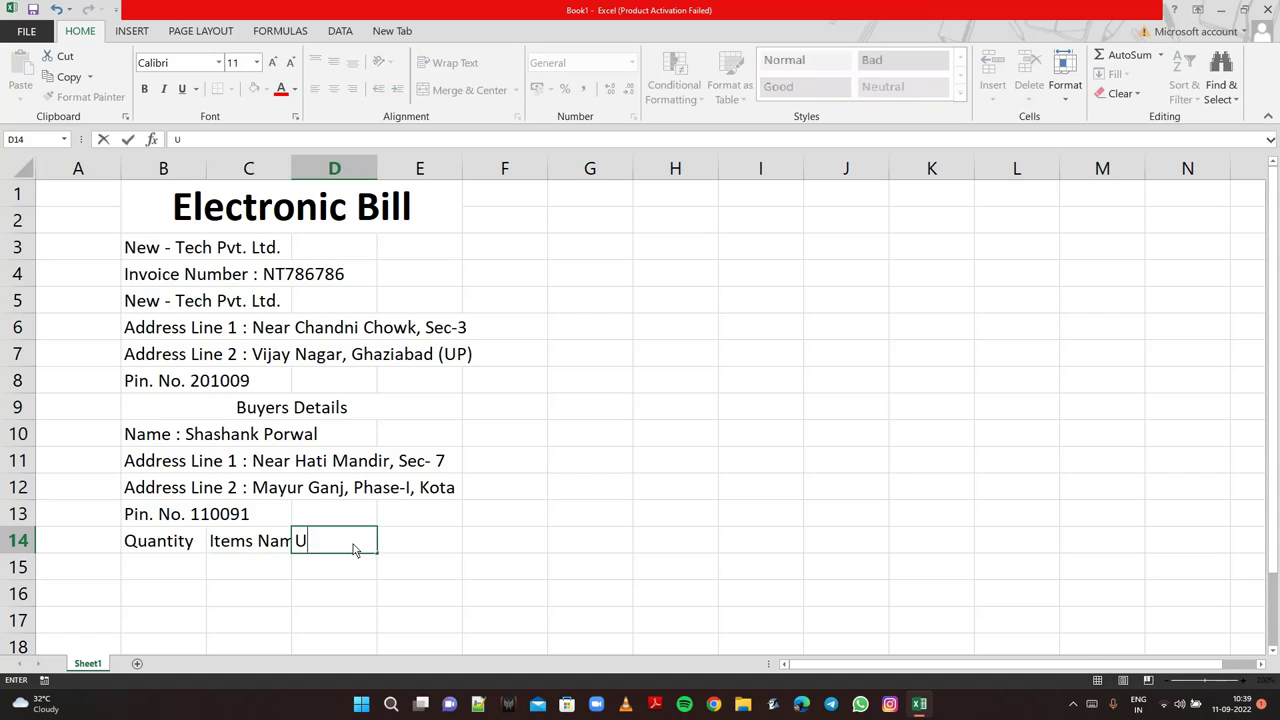
pyautogui.write('ni')
pyautogui.write('s')
pyautogui.write('ri')
pyautogui.write('ce')
pyautogui.click(426, 542)
pyautogui.write('A')
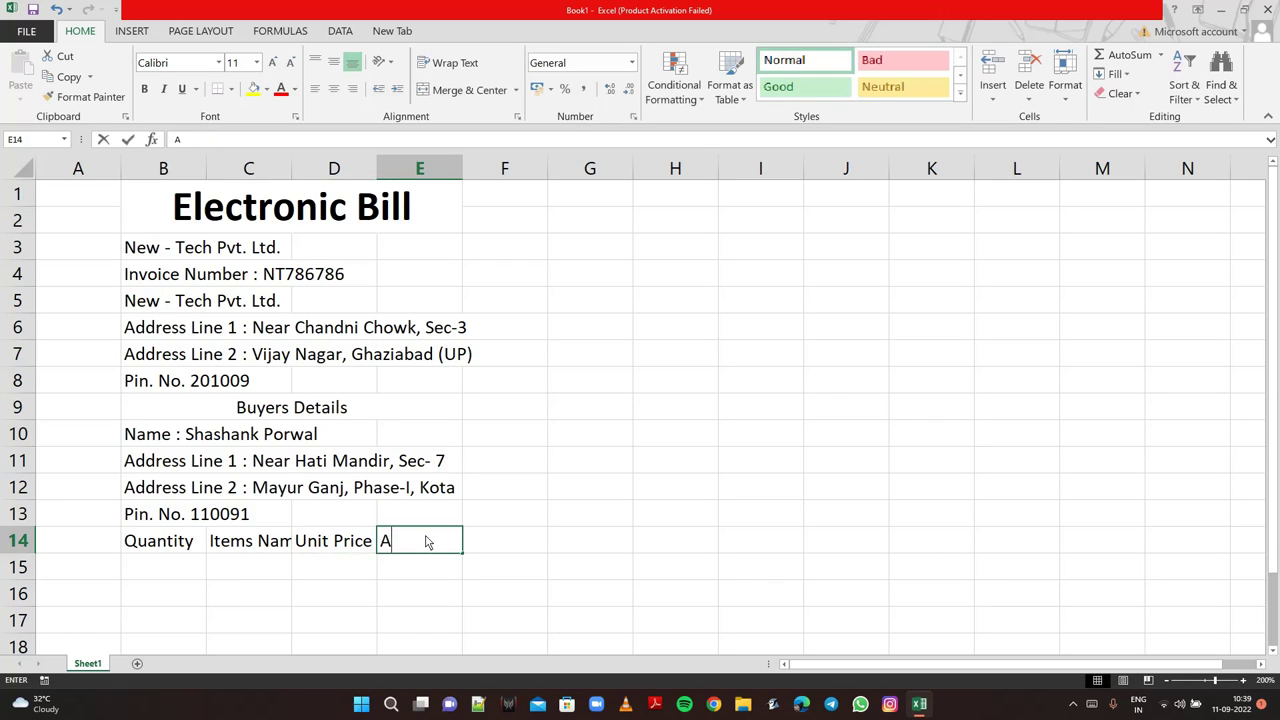
pyautogui.write('mount')
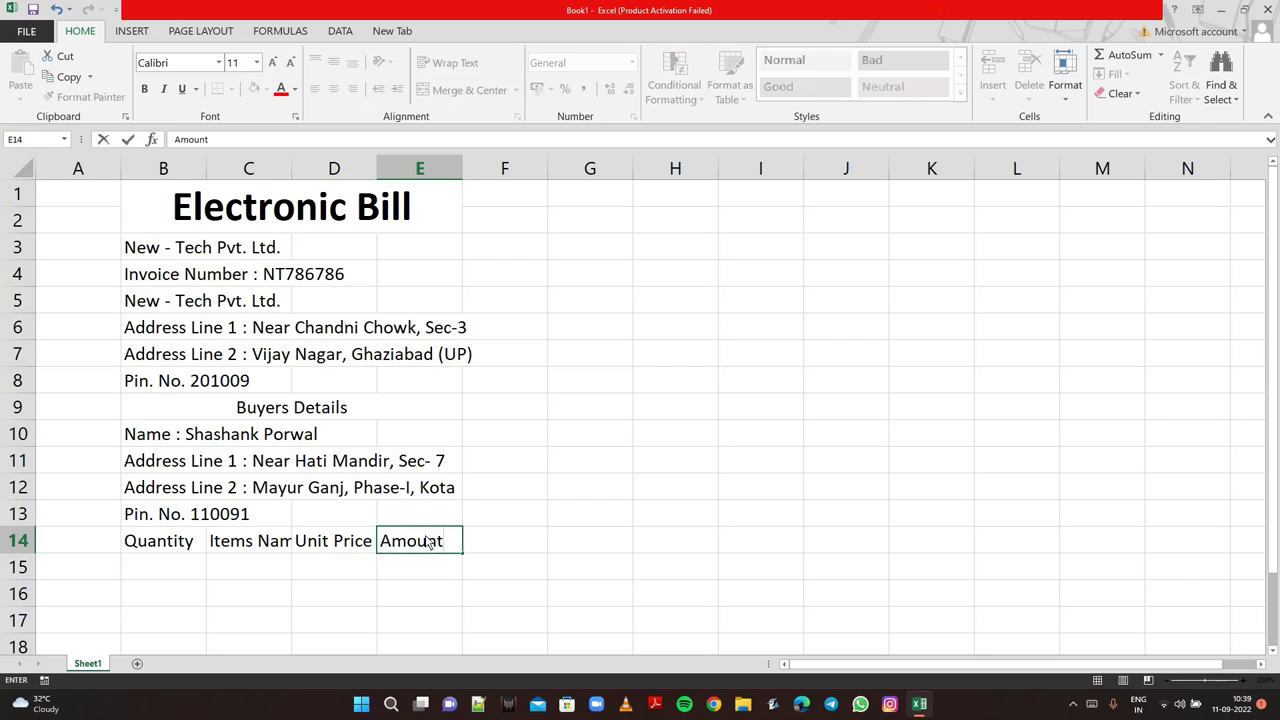
pyautogui.click(296, 170)
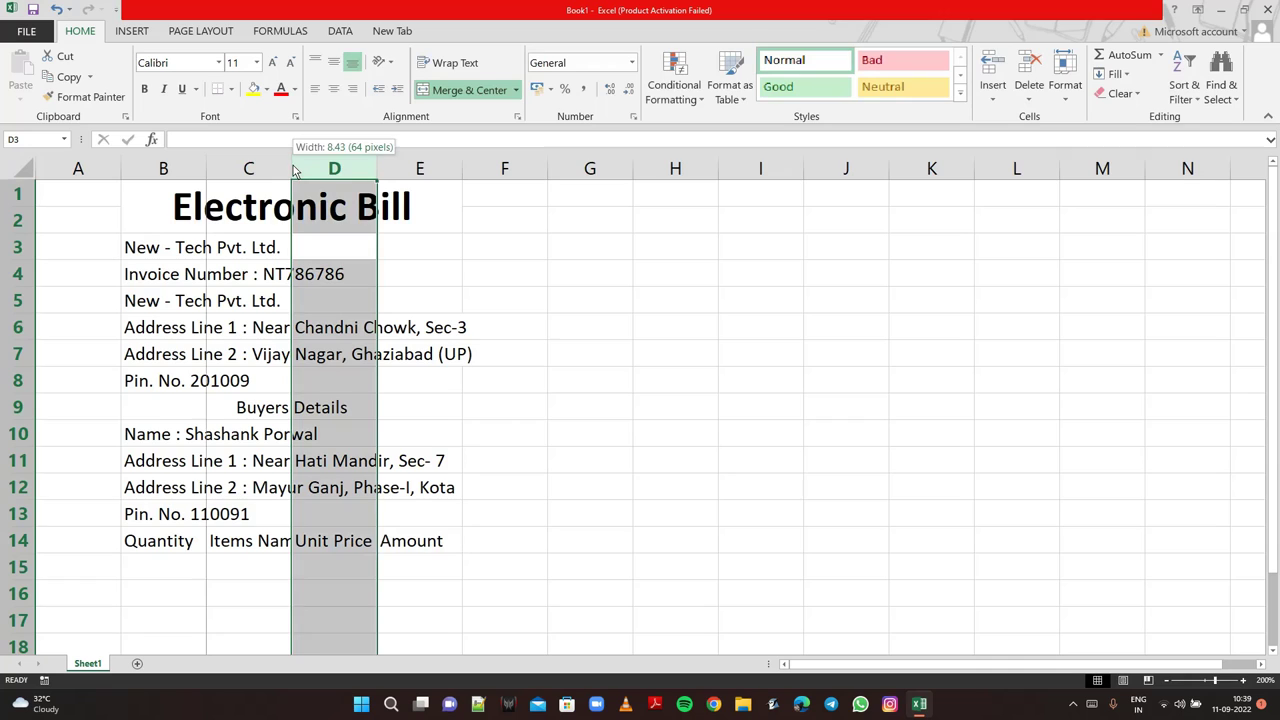
pyautogui.moveTo(292, 170); pyautogui.dragTo(316, 170)
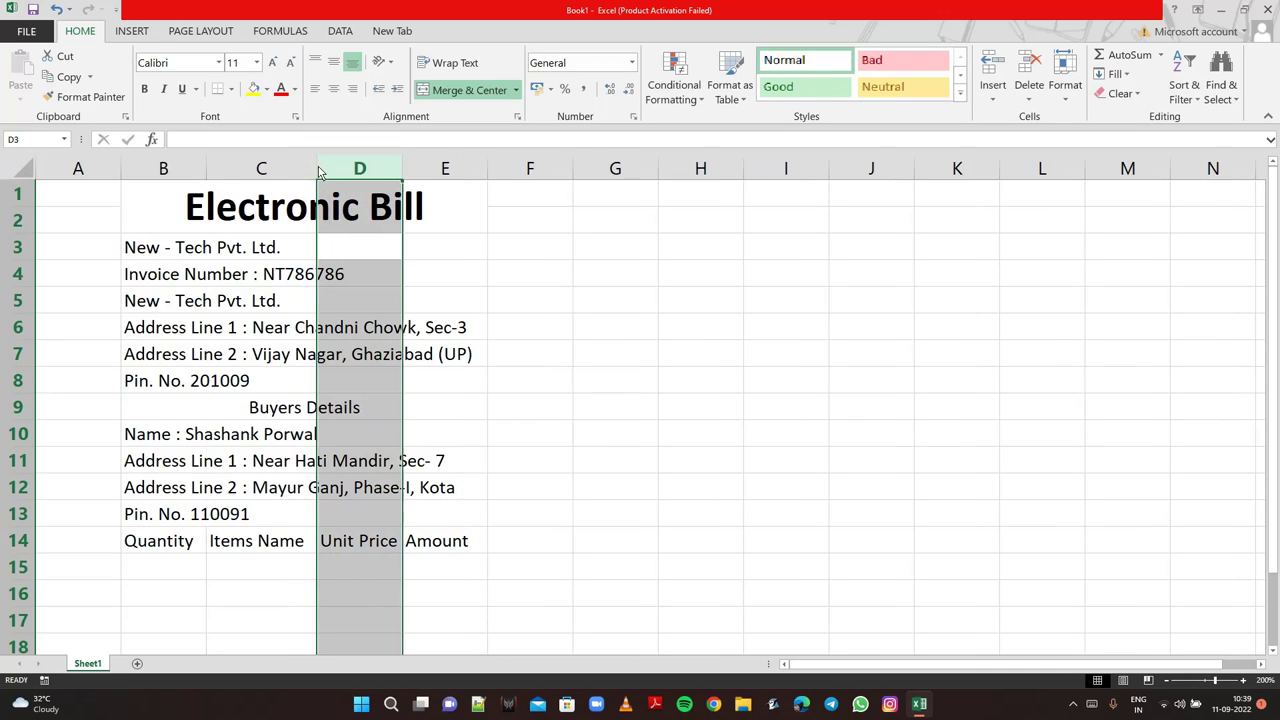
pyautogui.click(155, 569)
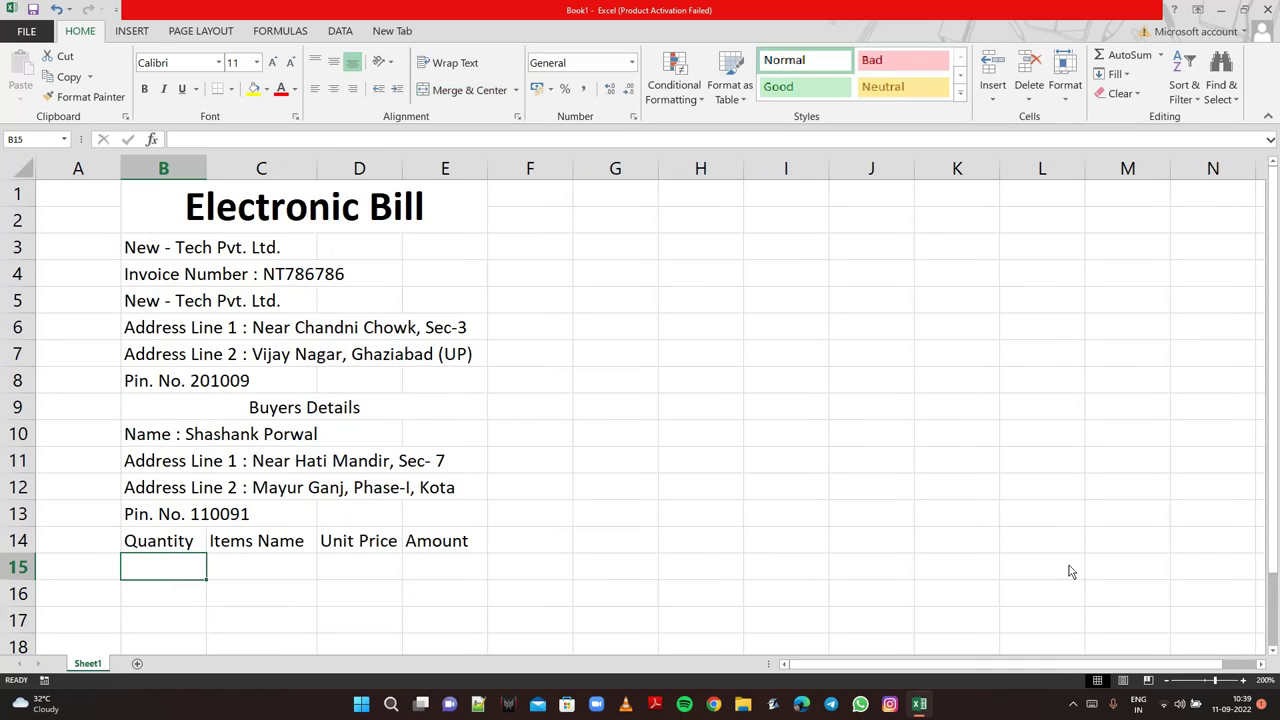
# - Enter quantities 1, 4, 5 and 6 in B15:B18
pyautogui.click(1169, 681)
pyautogui.click(1169, 681)
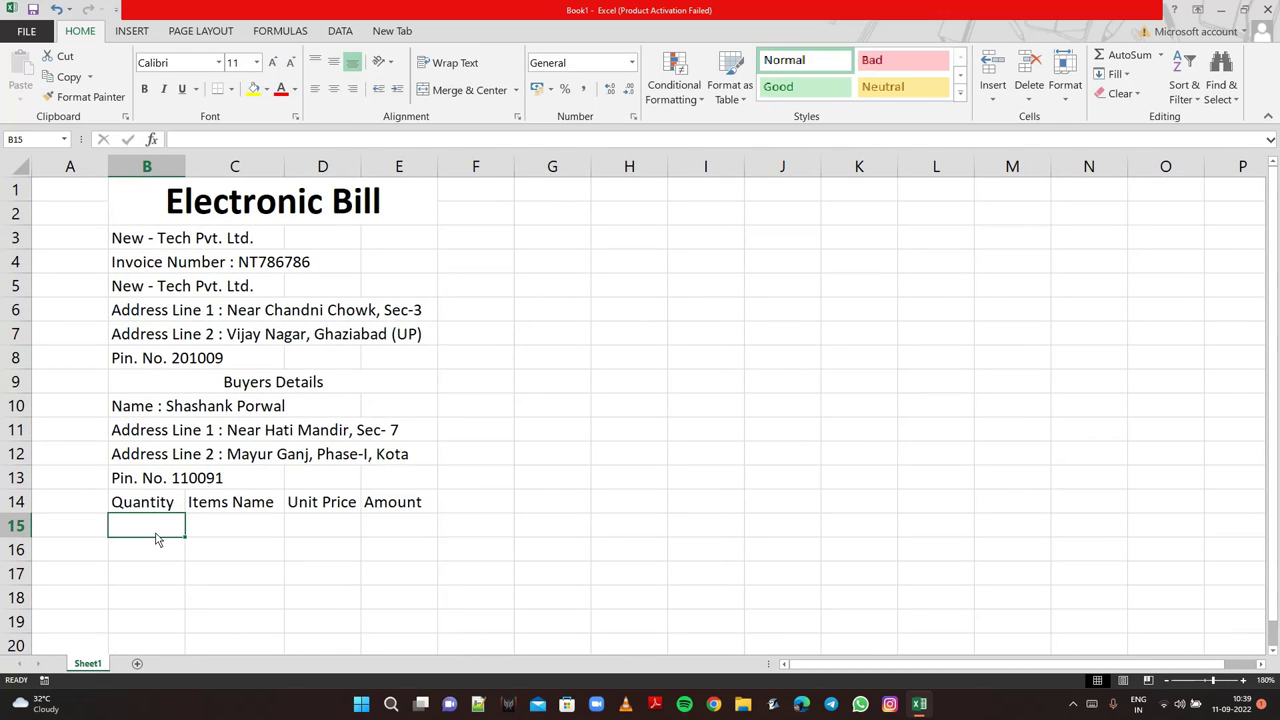
pyautogui.write('1')
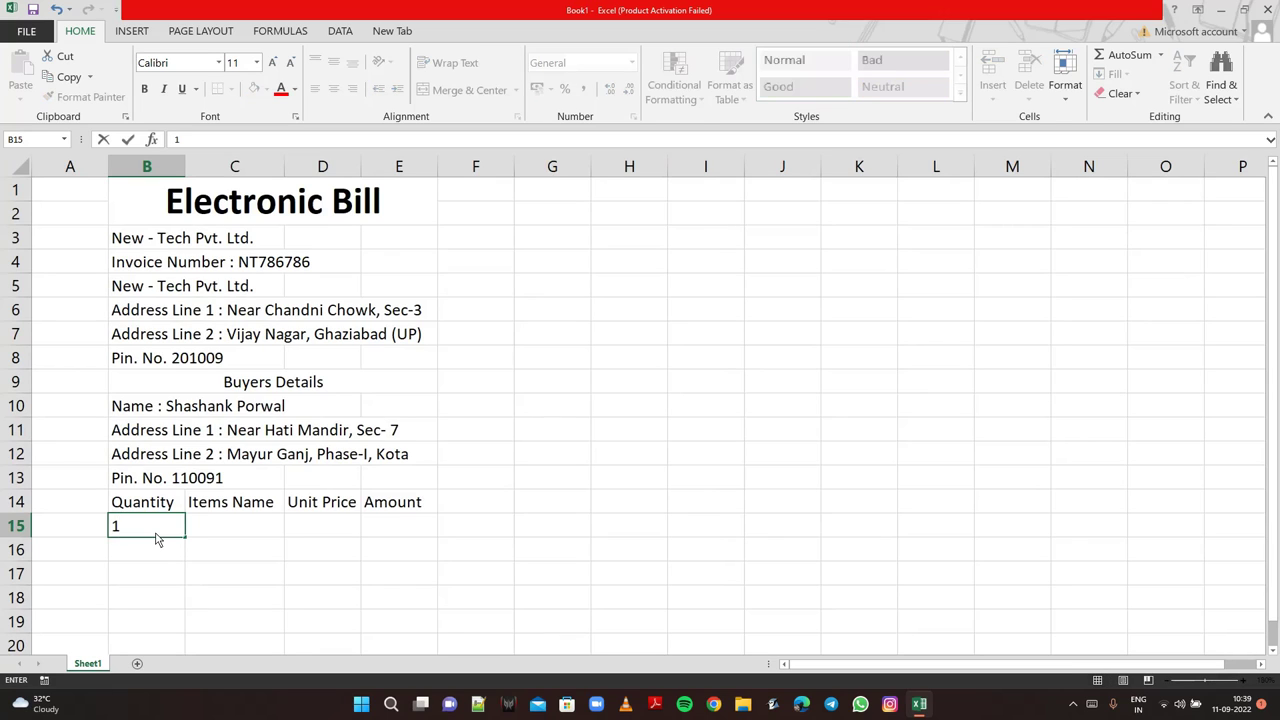
pyautogui.press('Return')
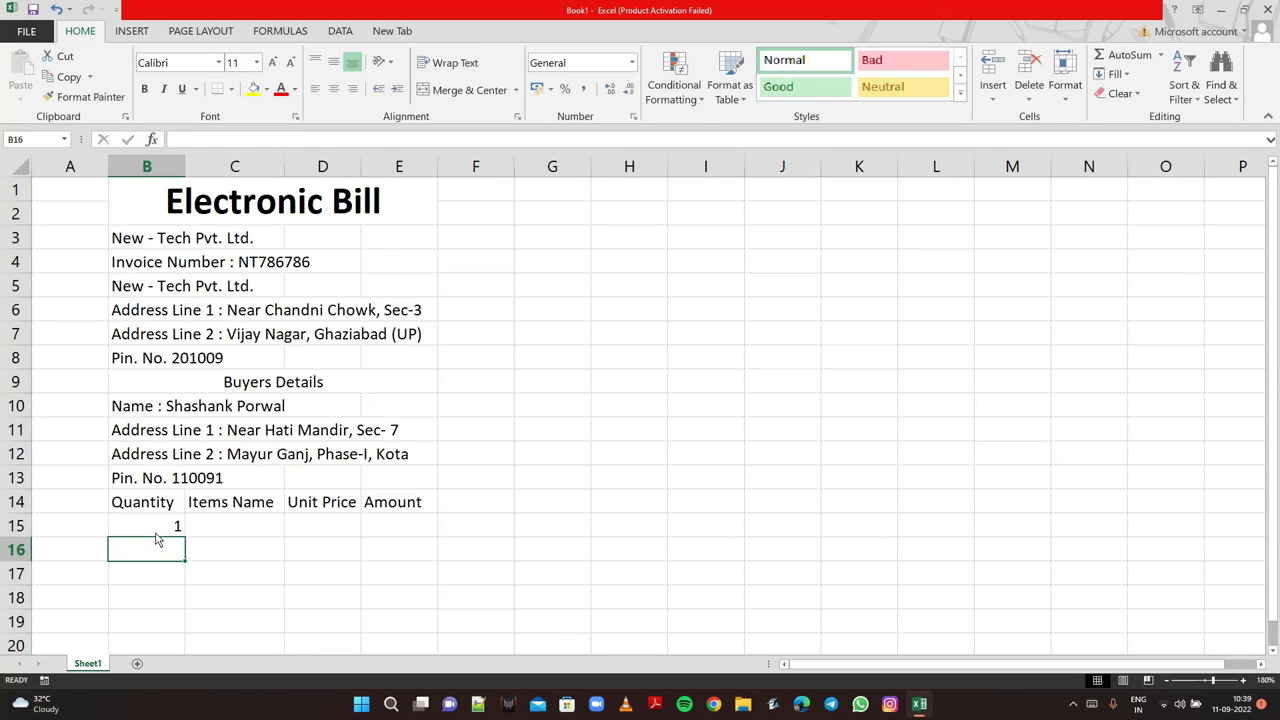
pyautogui.write('4')
pyautogui.press('Return')
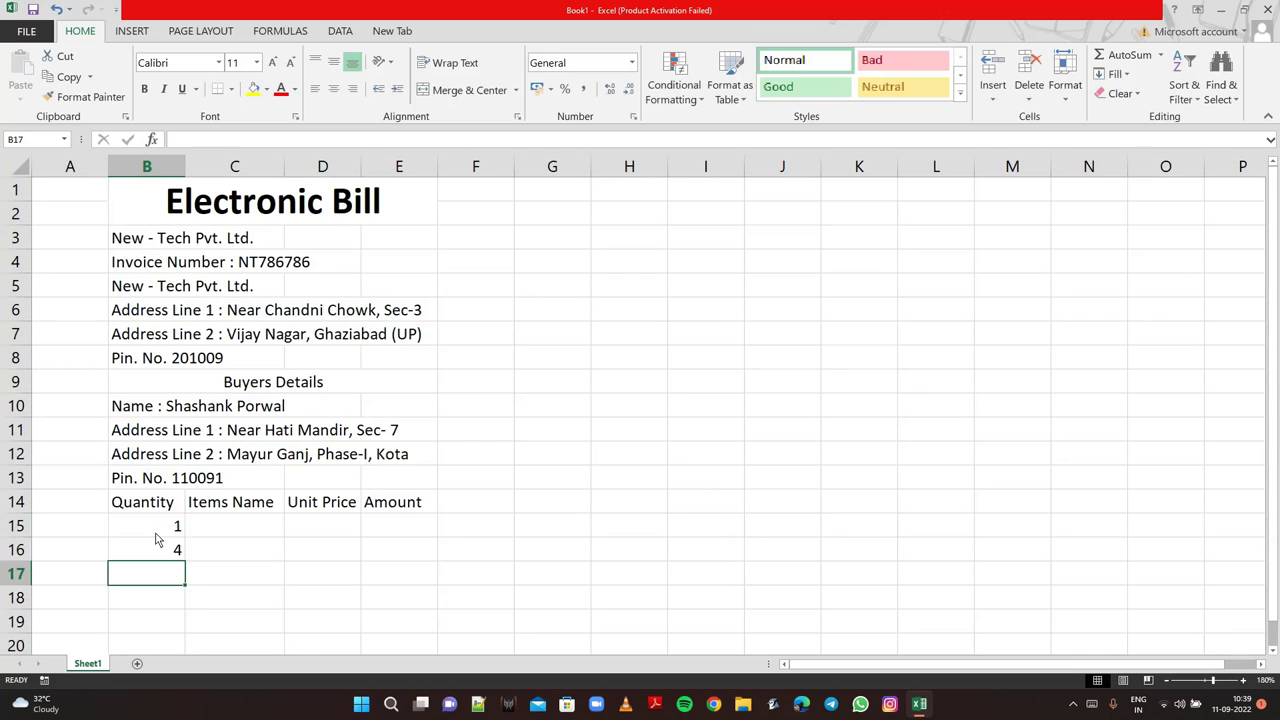
pyautogui.write('5')
pyautogui.press('Return')
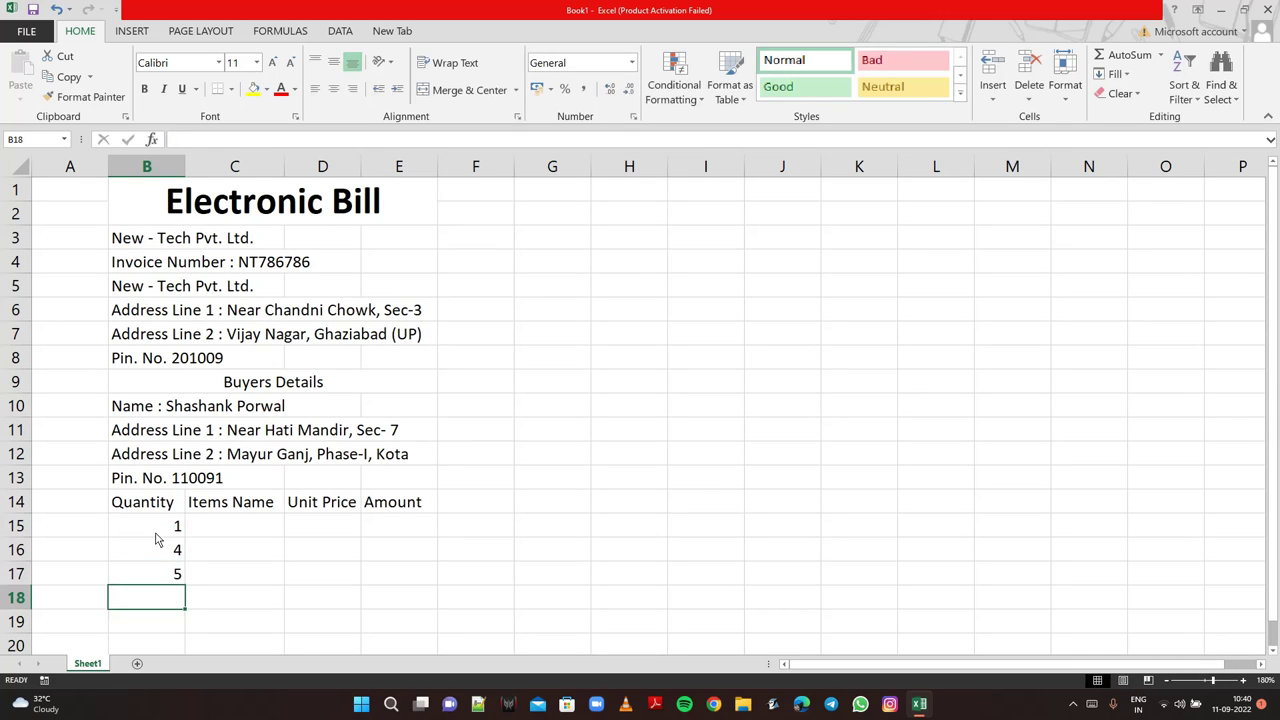
pyautogui.write('6')
pyautogui.press('Return')
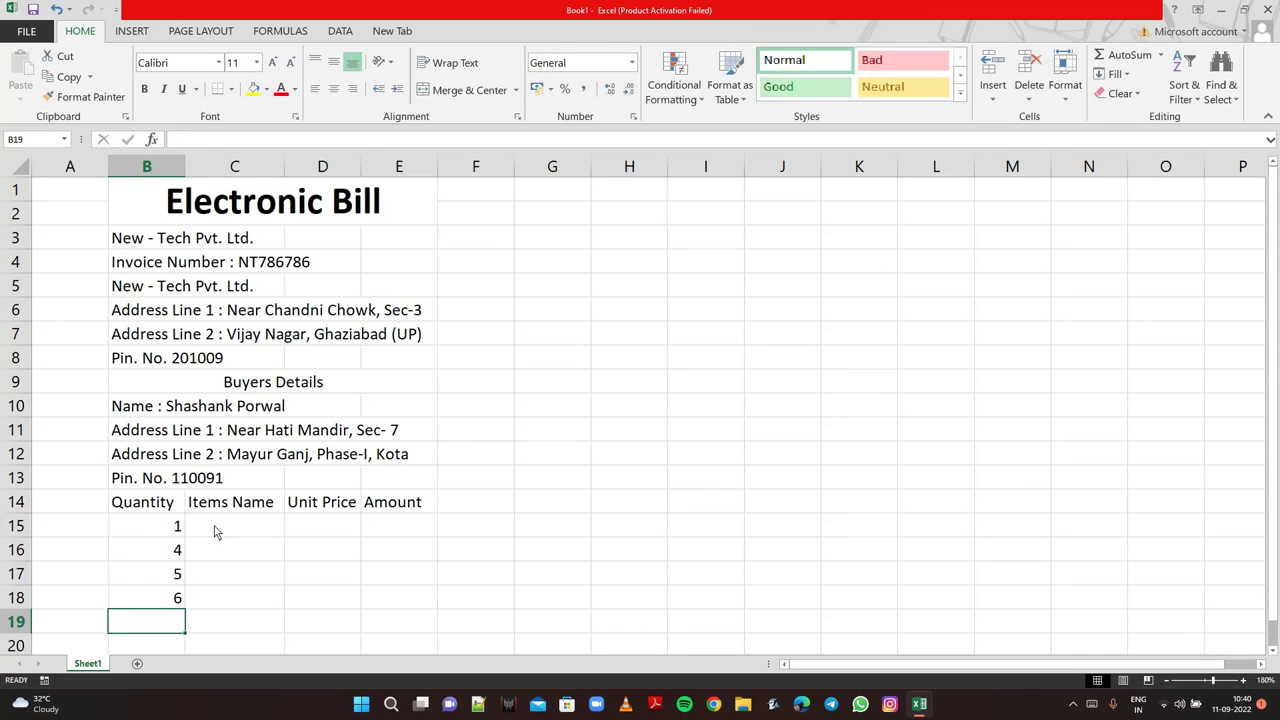
# - Enter item names Door (Alluminium), Window (Steel), Door (Steel) and Window (Alluminium) in C15:C18
pyautogui.click(214, 531)
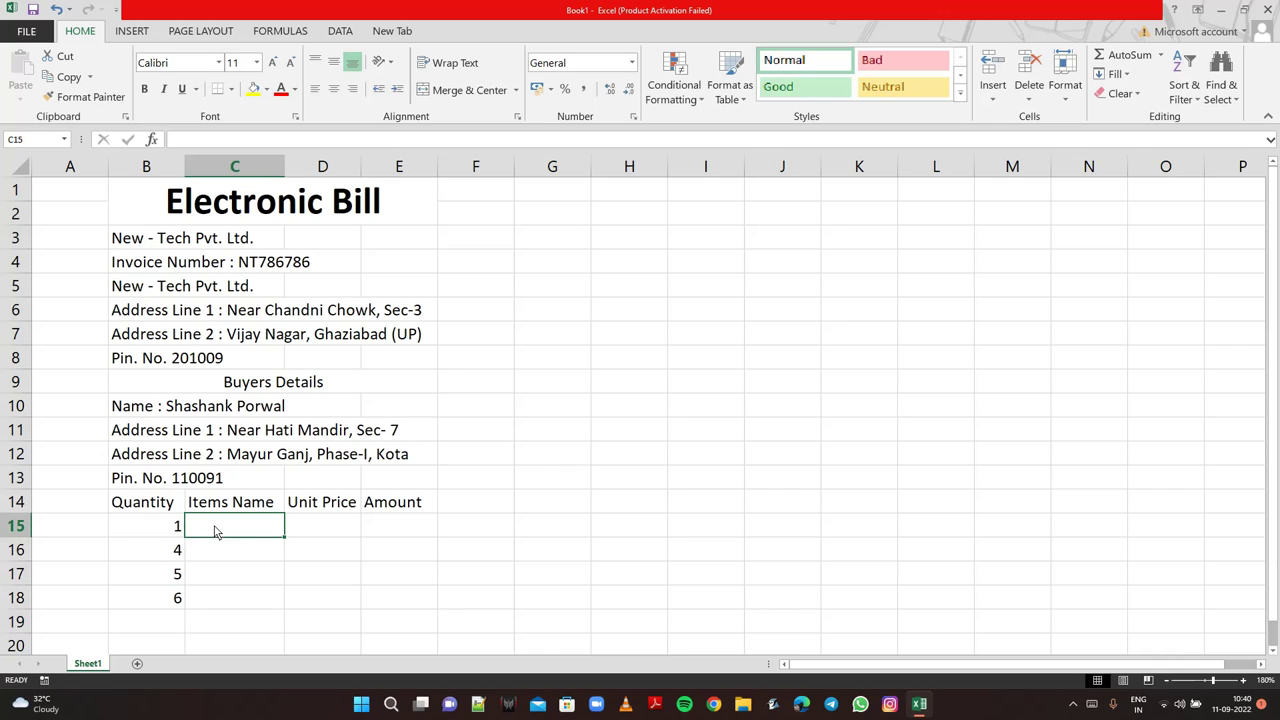
pyautogui.write('Door')
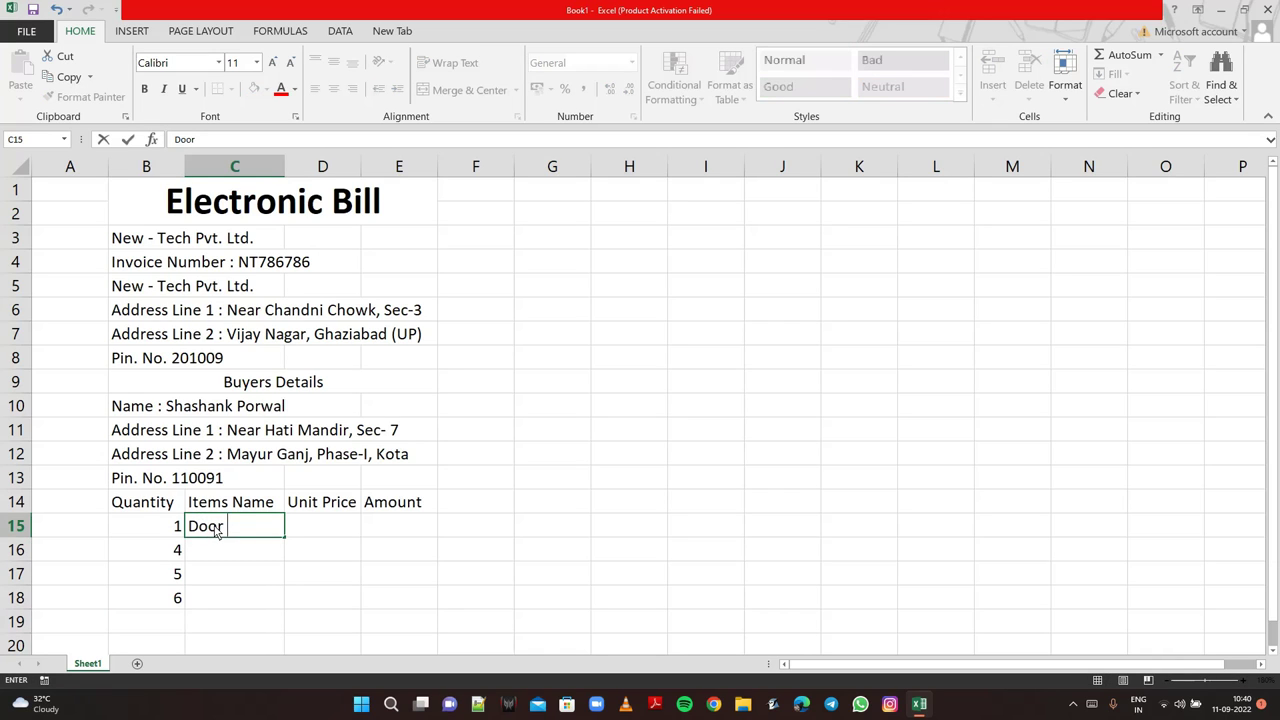
pyautogui.write(' (A')
pyautogui.write('ll')
pyautogui.press('BackSpace')
pyautogui.write('lu')
pyautogui.write('miniu')
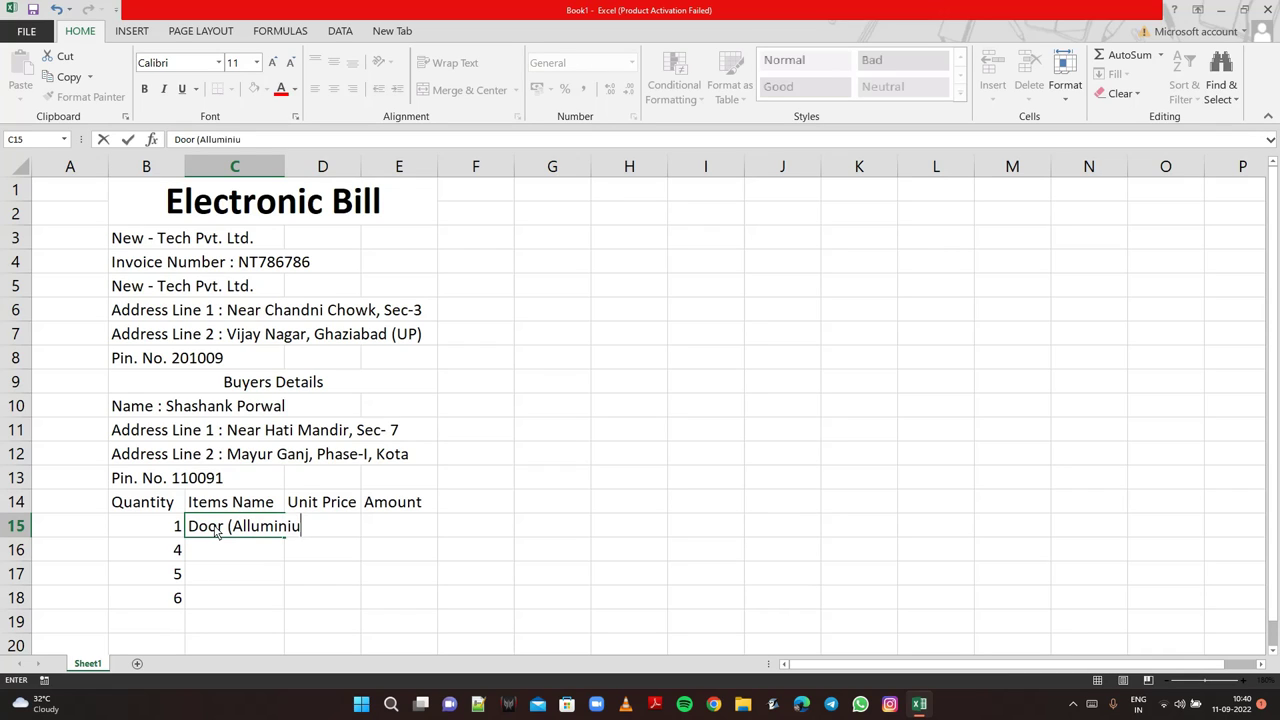
pyautogui.write('m')
pyautogui.write(')')
pyautogui.click(223, 556)
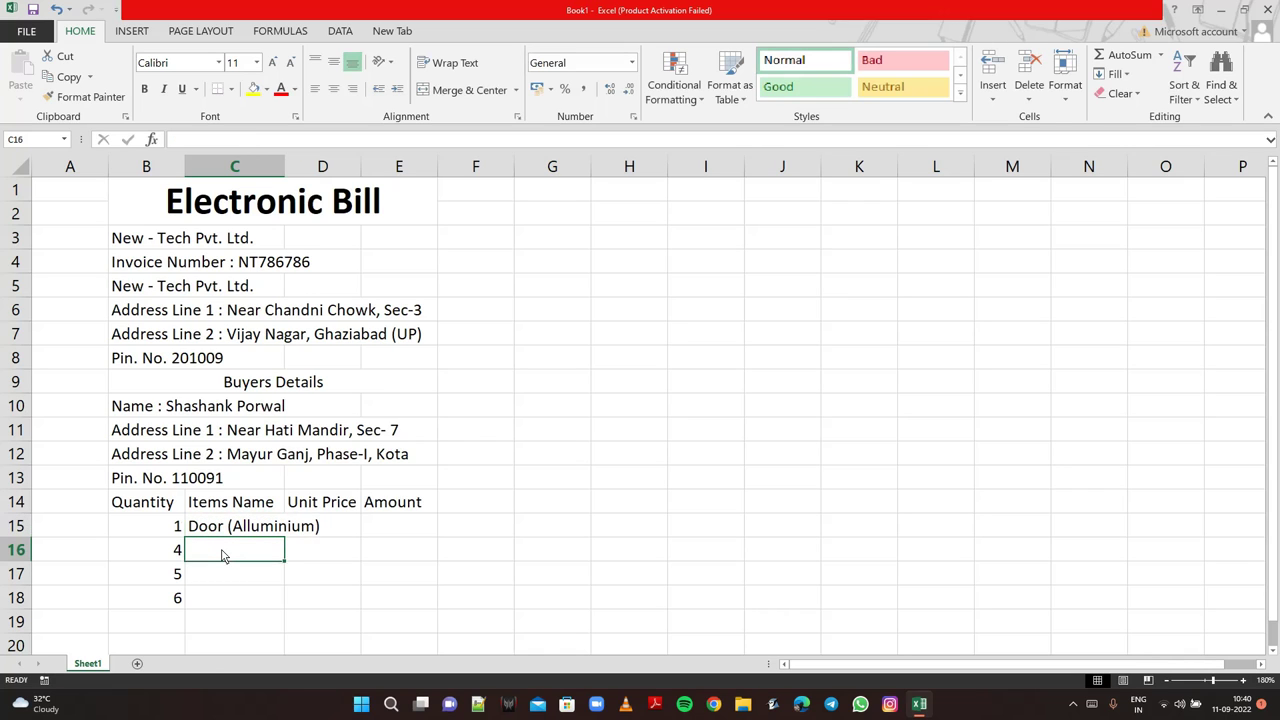
pyautogui.write('Win')
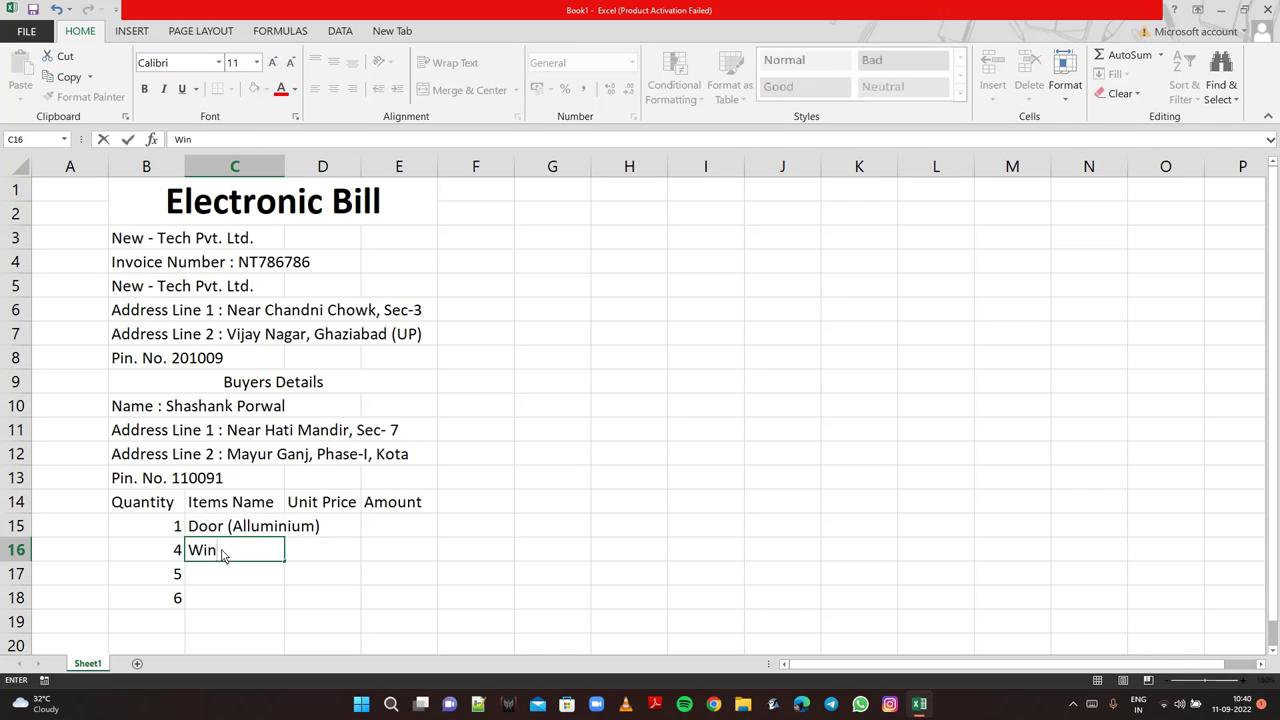
pyautogui.write('dow')
pyautogui.write(' (')
pyautogui.write('Steel')
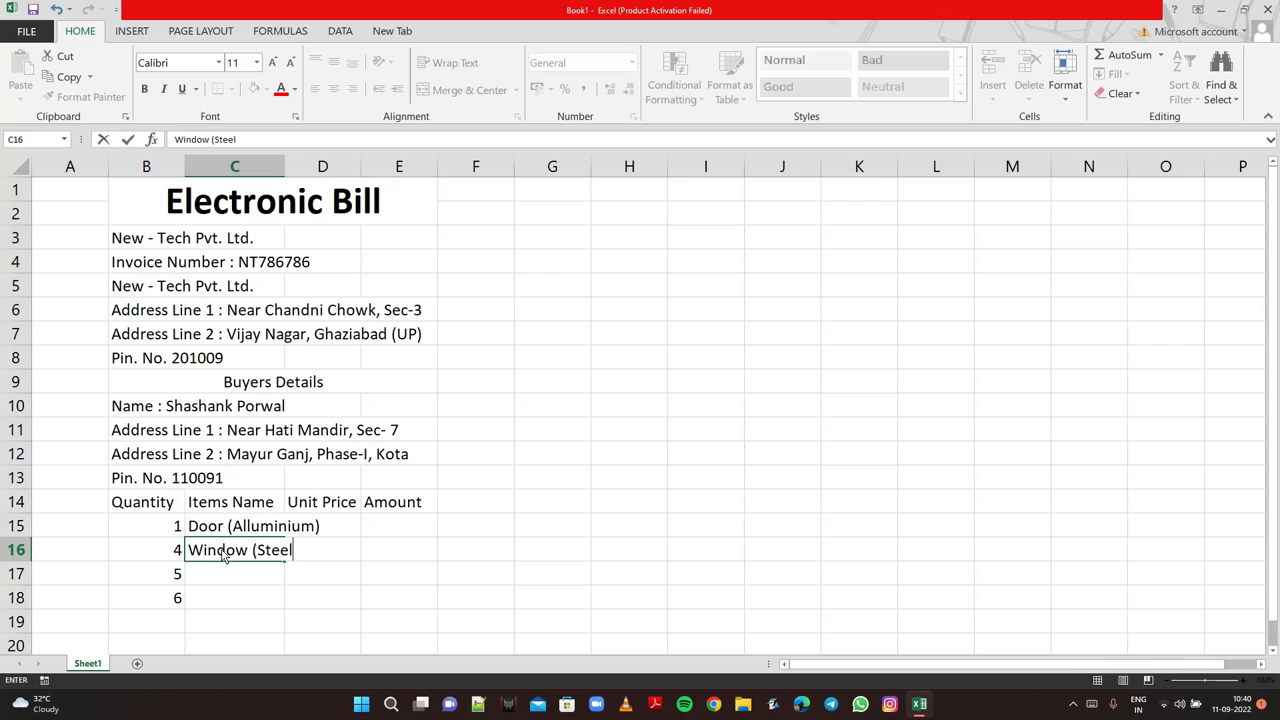
pyautogui.write(')')
pyautogui.press('Return')
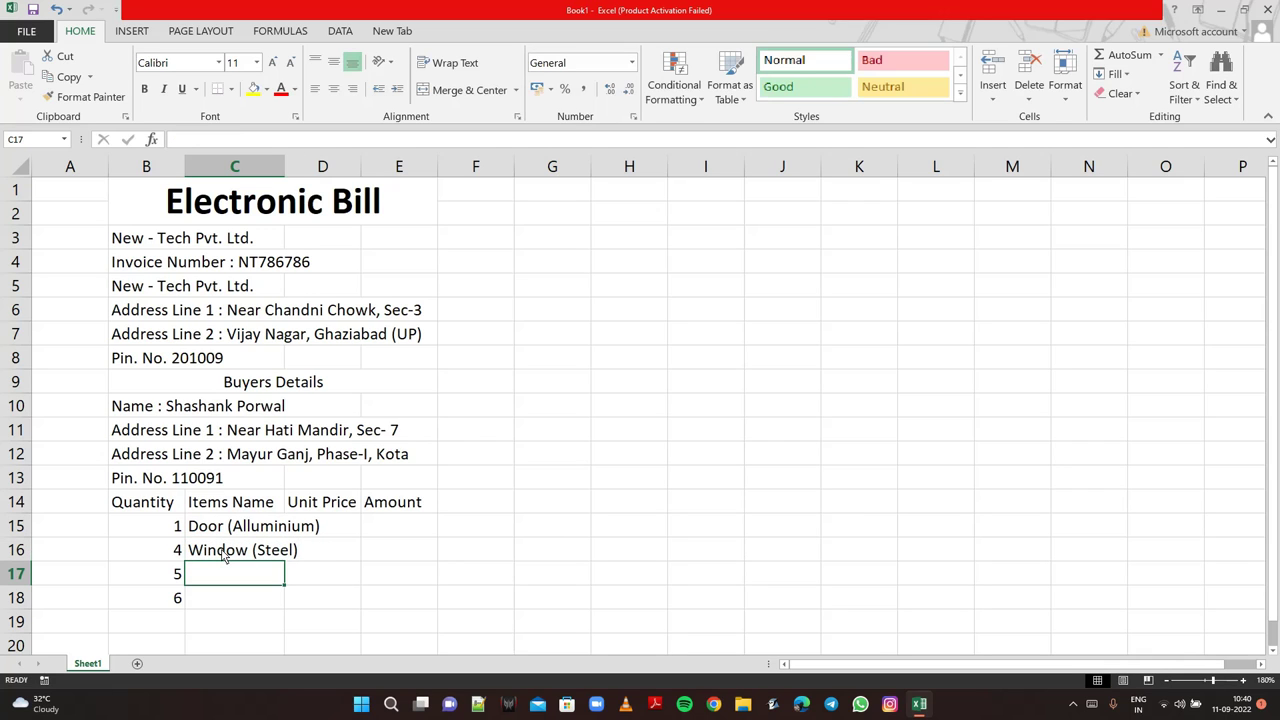
pyautogui.write('Door (')
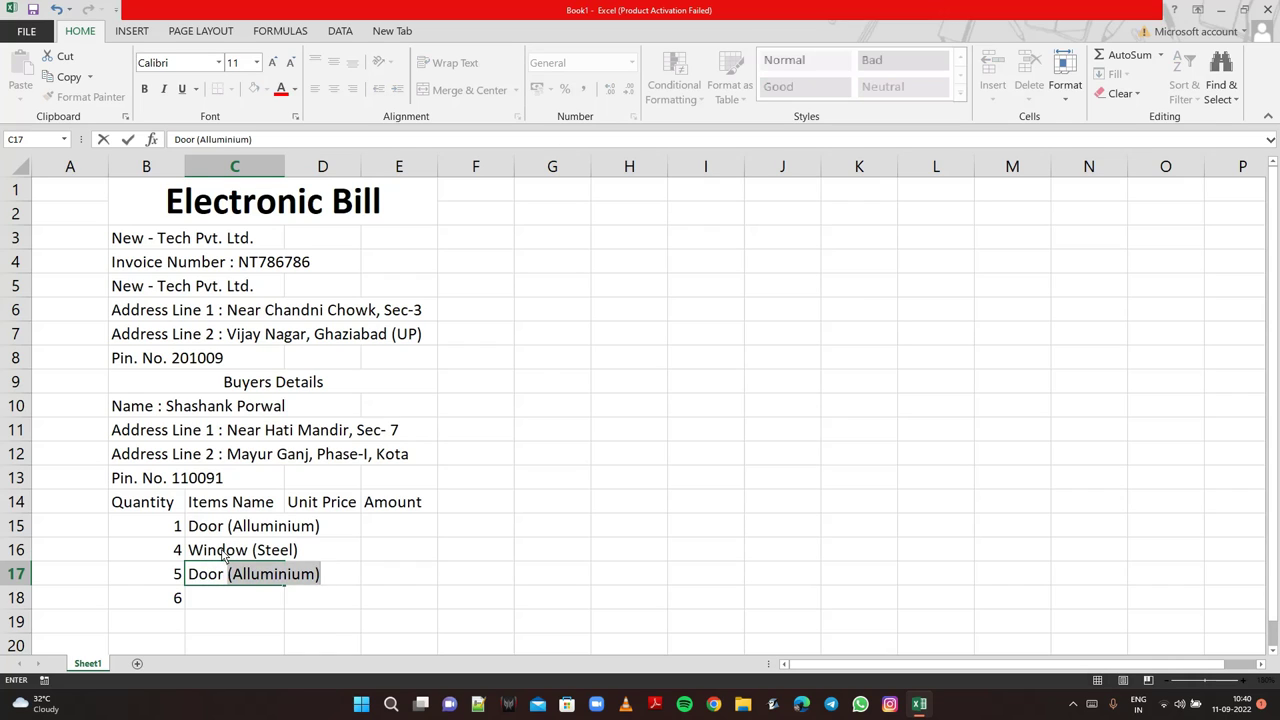
pyautogui.write('St')
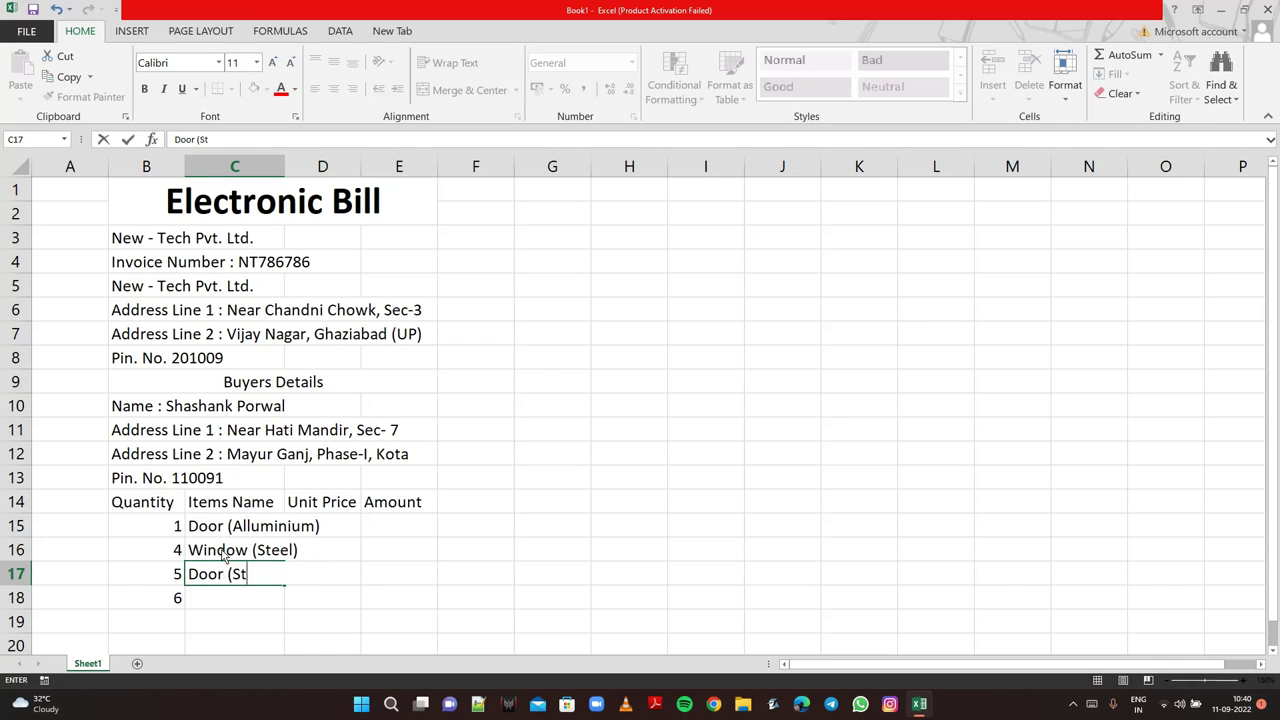
pyautogui.write('eel)')
pyautogui.press('Return')
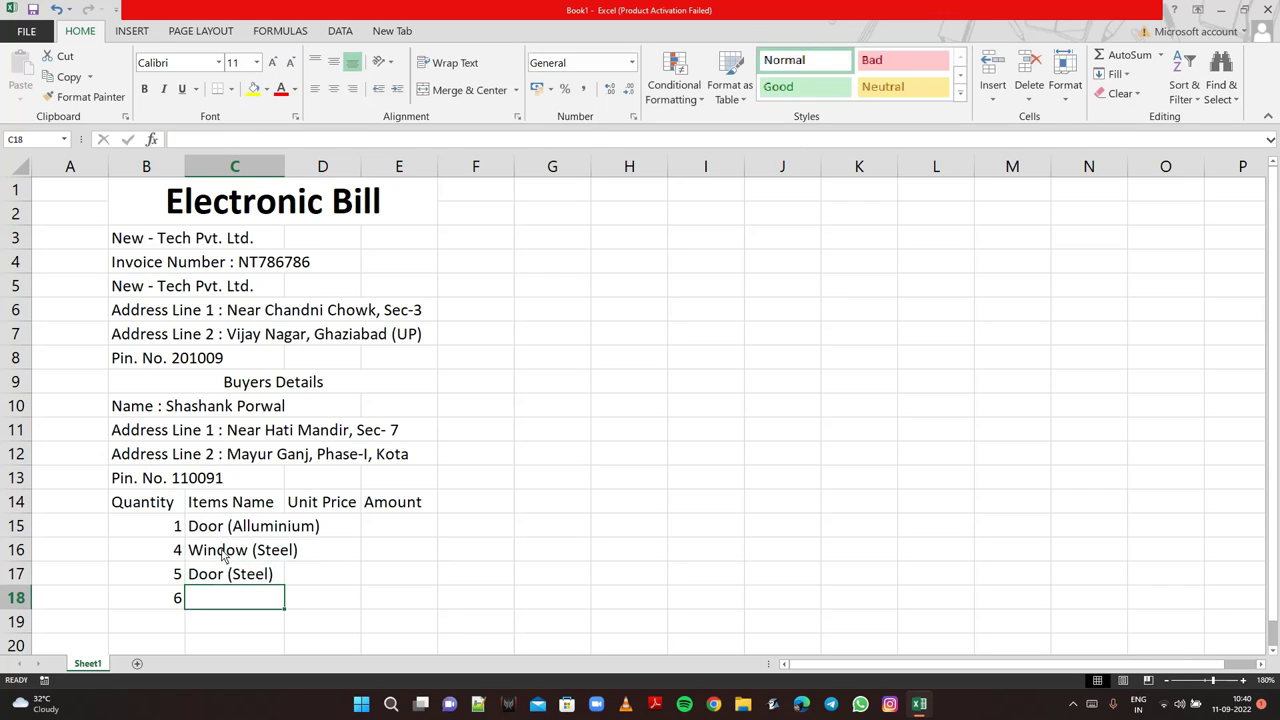
pyautogui.write('Windo')
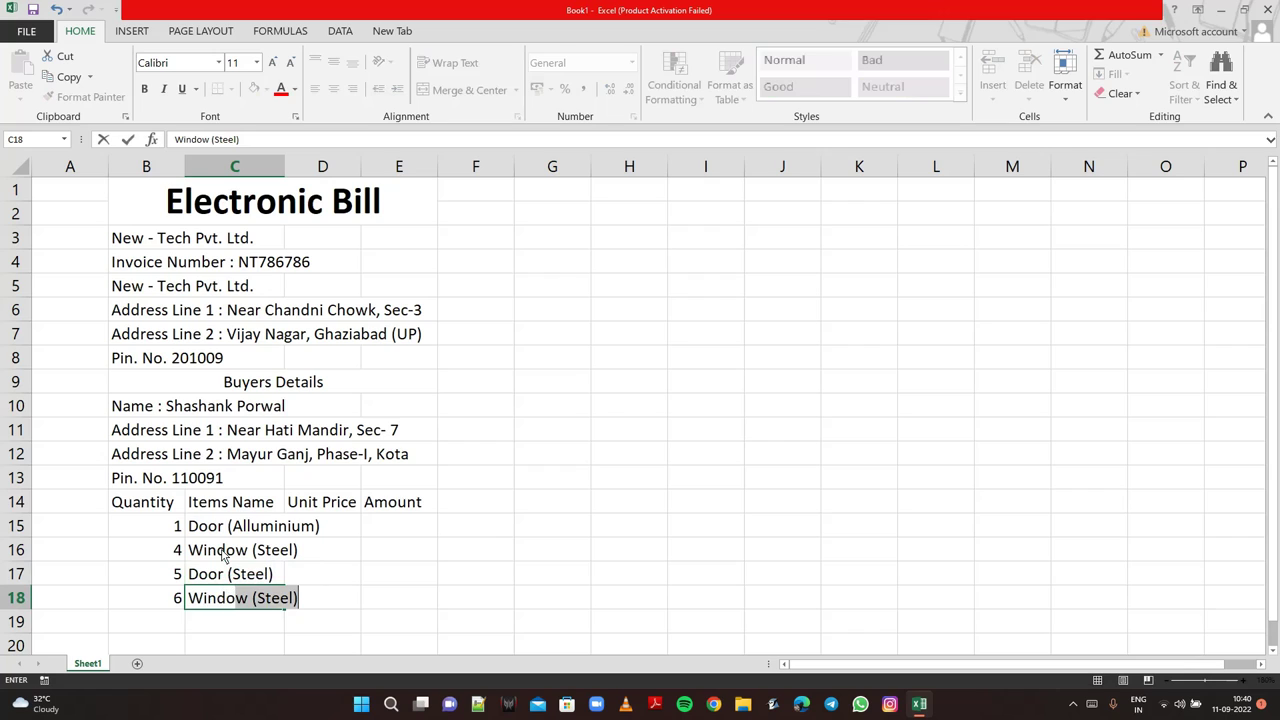
pyautogui.write('w (')
pyautogui.write('Allu')
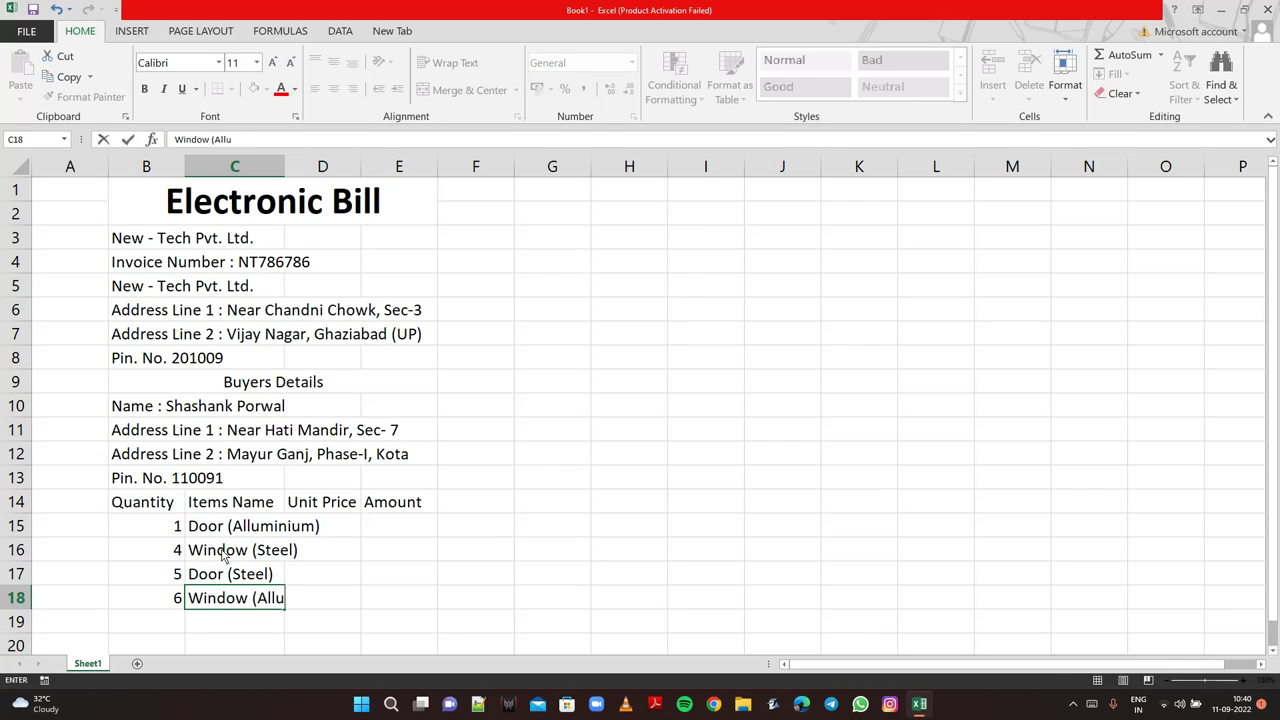
pyautogui.write('minium')
pyautogui.write(')')
pyautogui.press('Return')
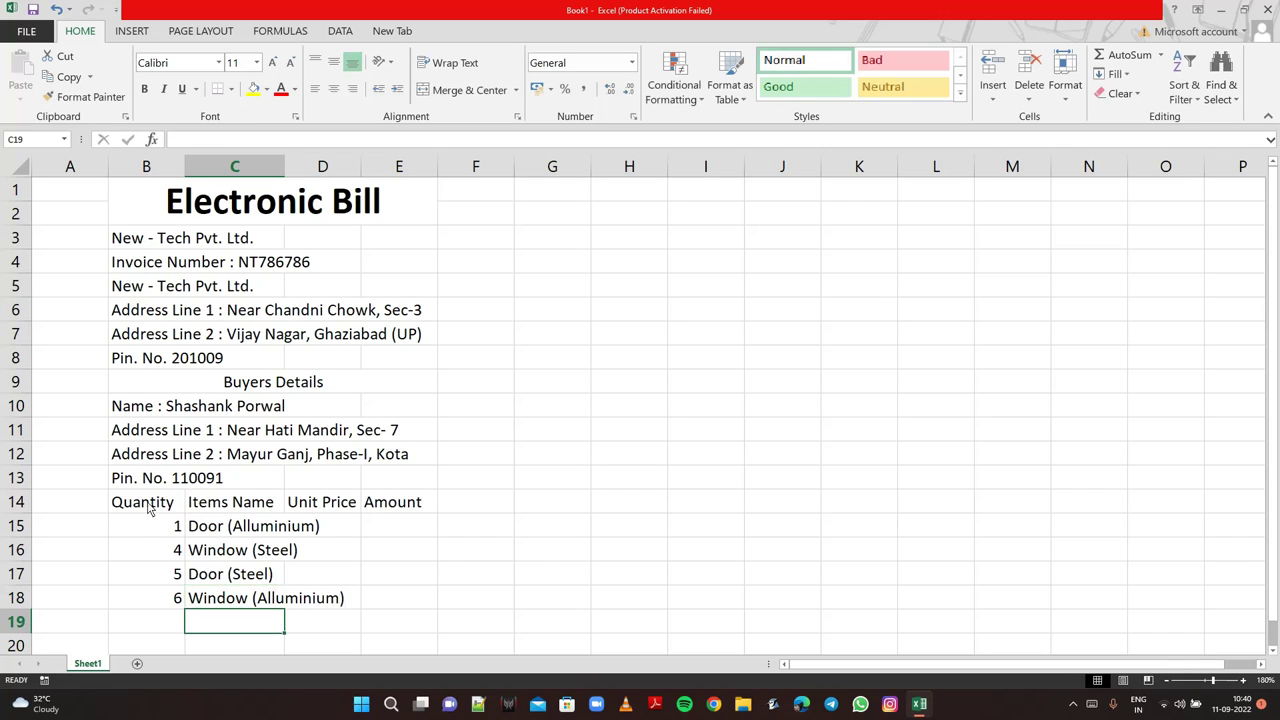
# - Apply All Borders to B14:E25 and widen column C further for the item names
pyautogui.moveTo(157, 507)
pyautogui.mouseDown()
pyautogui.moveTo(342, 650)
pyautogui.moveTo(372, 620)
pyautogui.mouseUp()
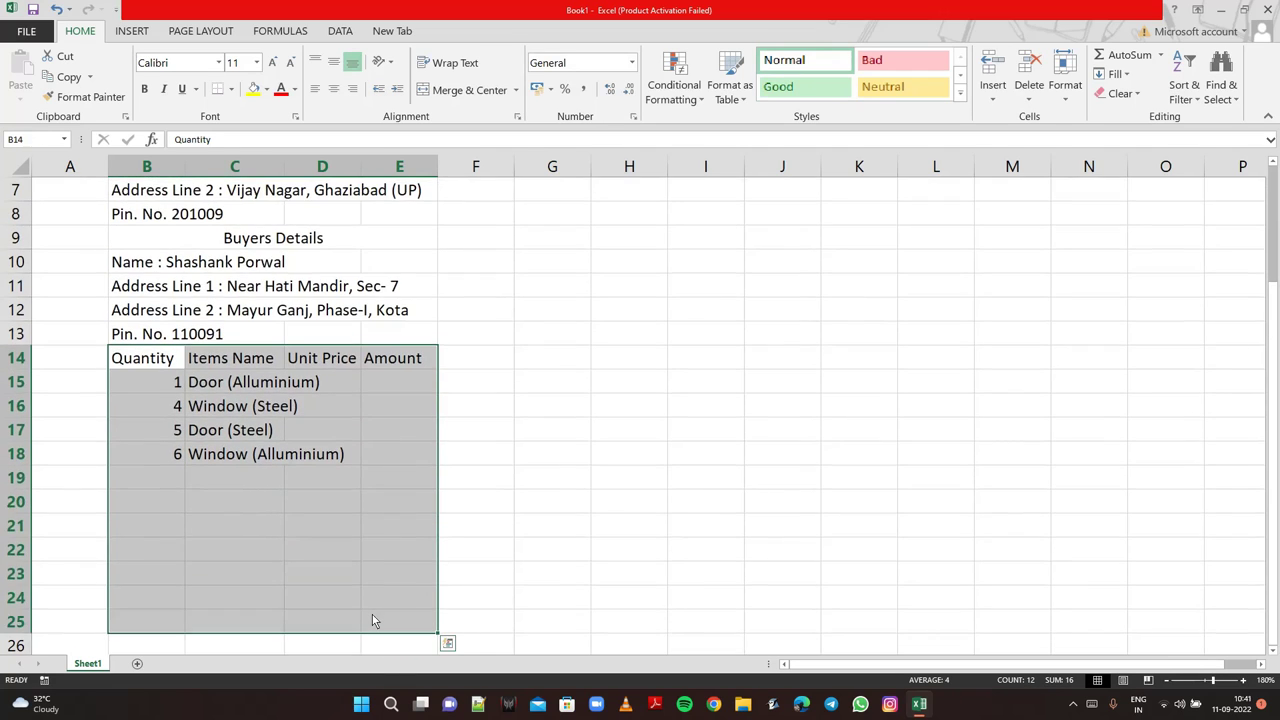
pyautogui.click(233, 90)
pyautogui.click(266, 207)
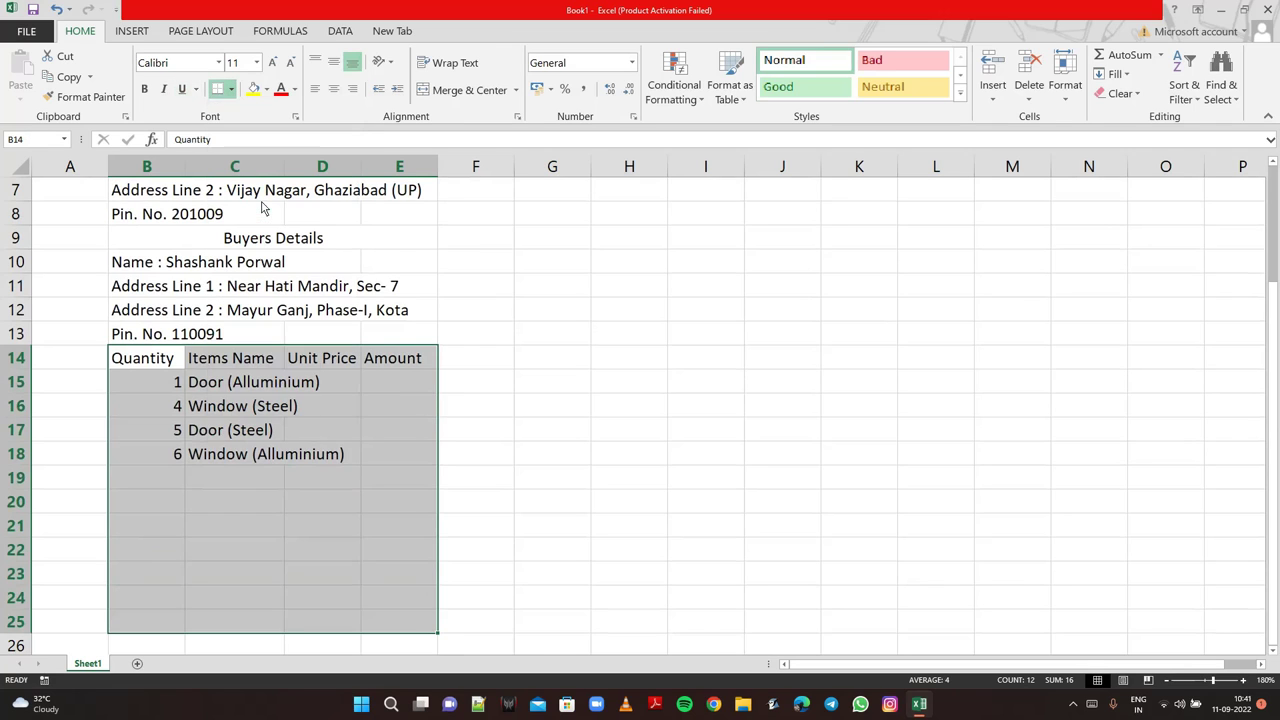
pyautogui.click(586, 306)
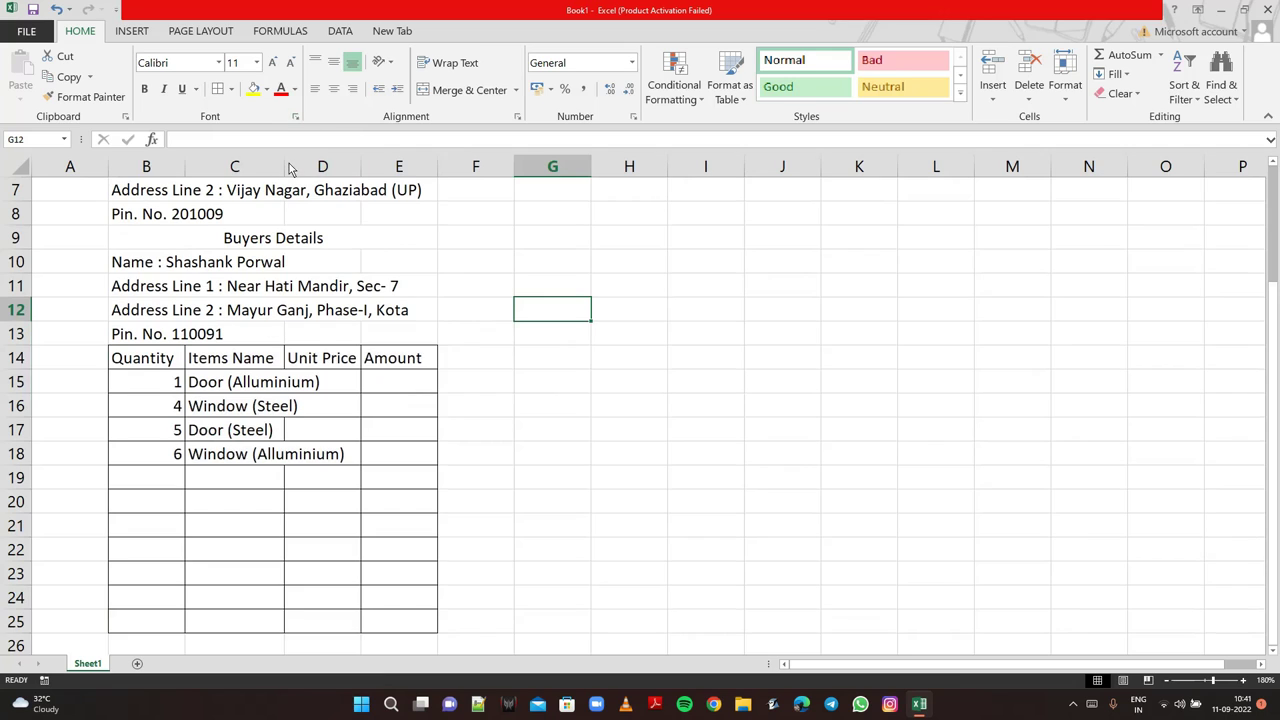
pyautogui.moveTo(286, 168); pyautogui.dragTo(361, 170)
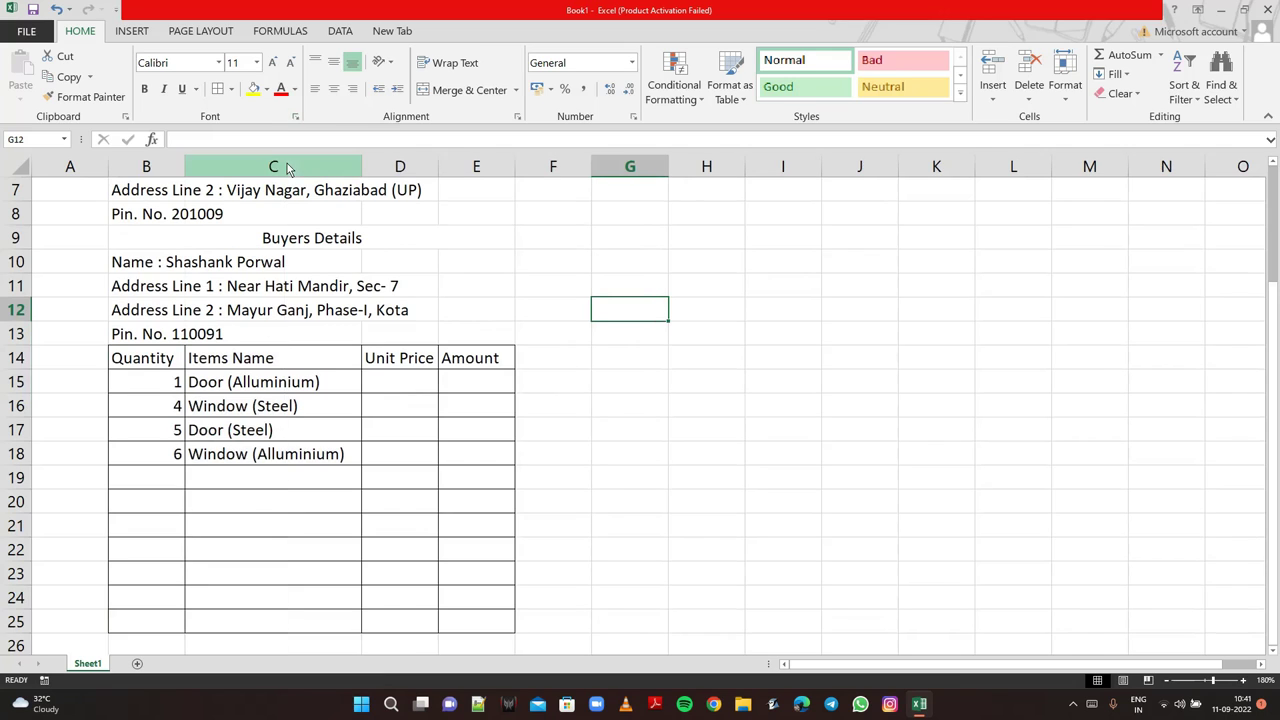
# - Enter unit prices 22000, 12000, 18000 and 13000 in D15:D18
pyautogui.click(433, 381)
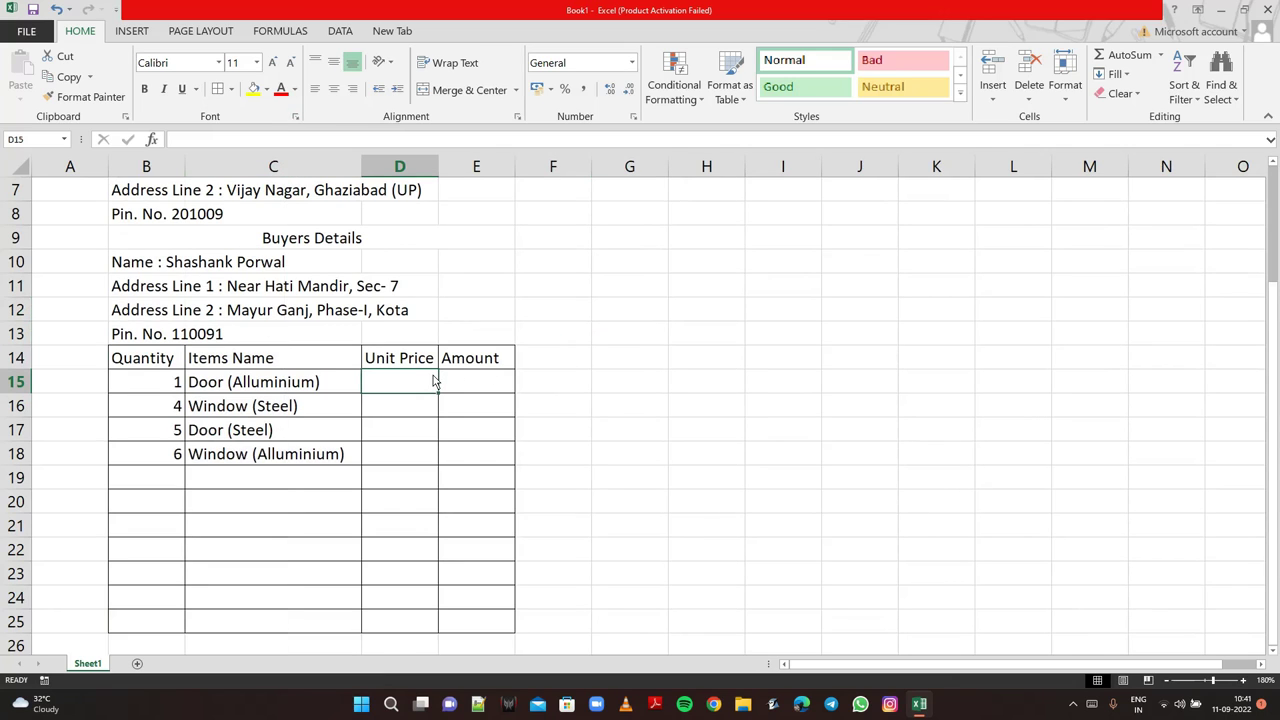
pyautogui.write('22000')
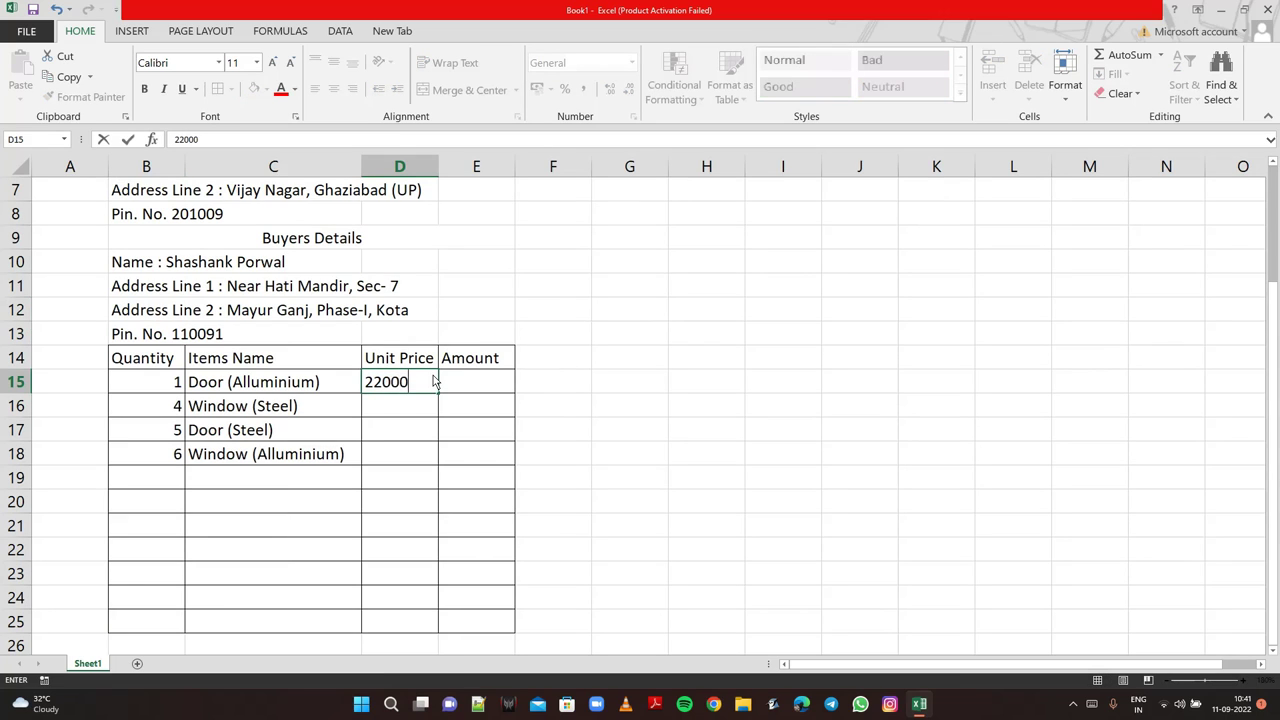
pyautogui.press('Return')
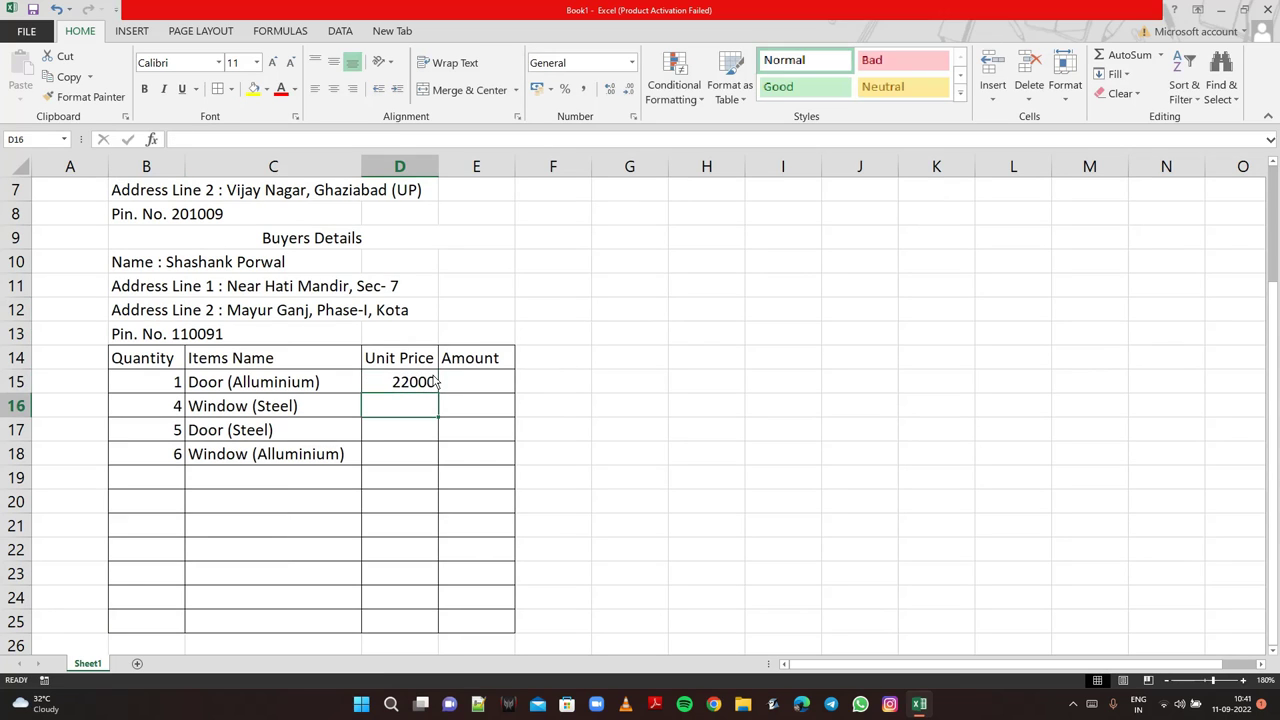
pyautogui.write('1200')
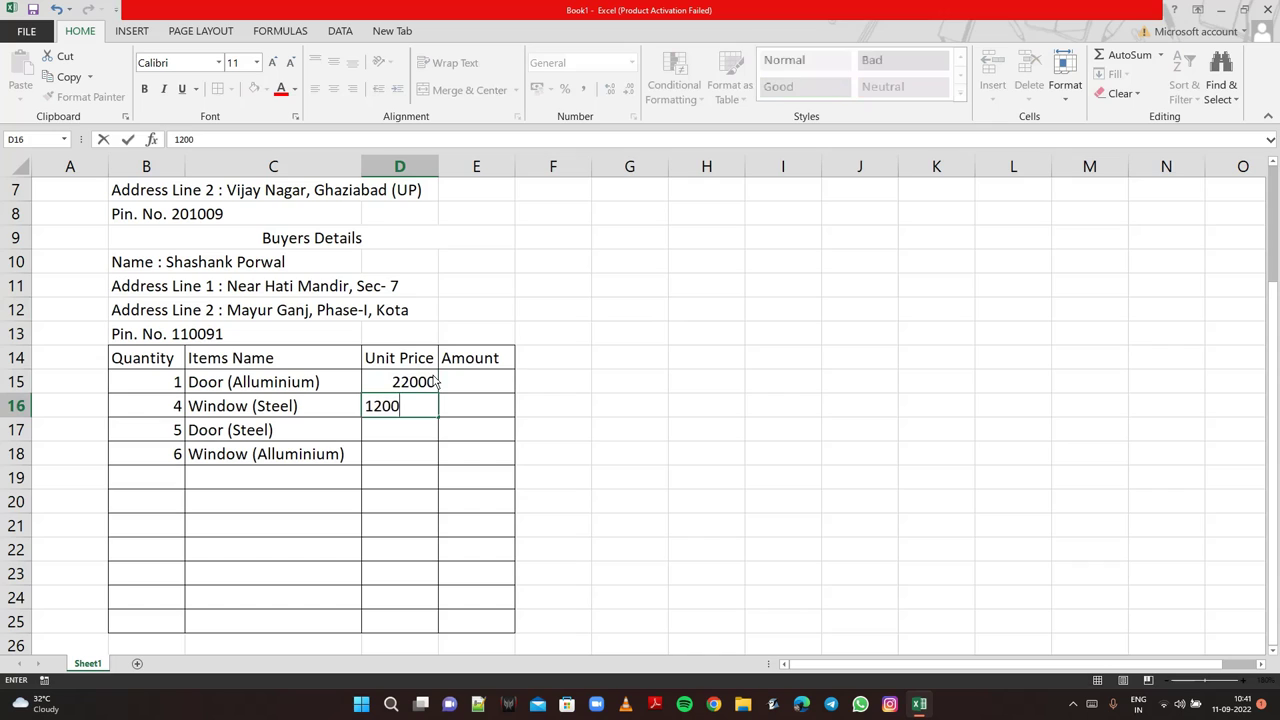
pyautogui.write('0')
pyautogui.press('Return')
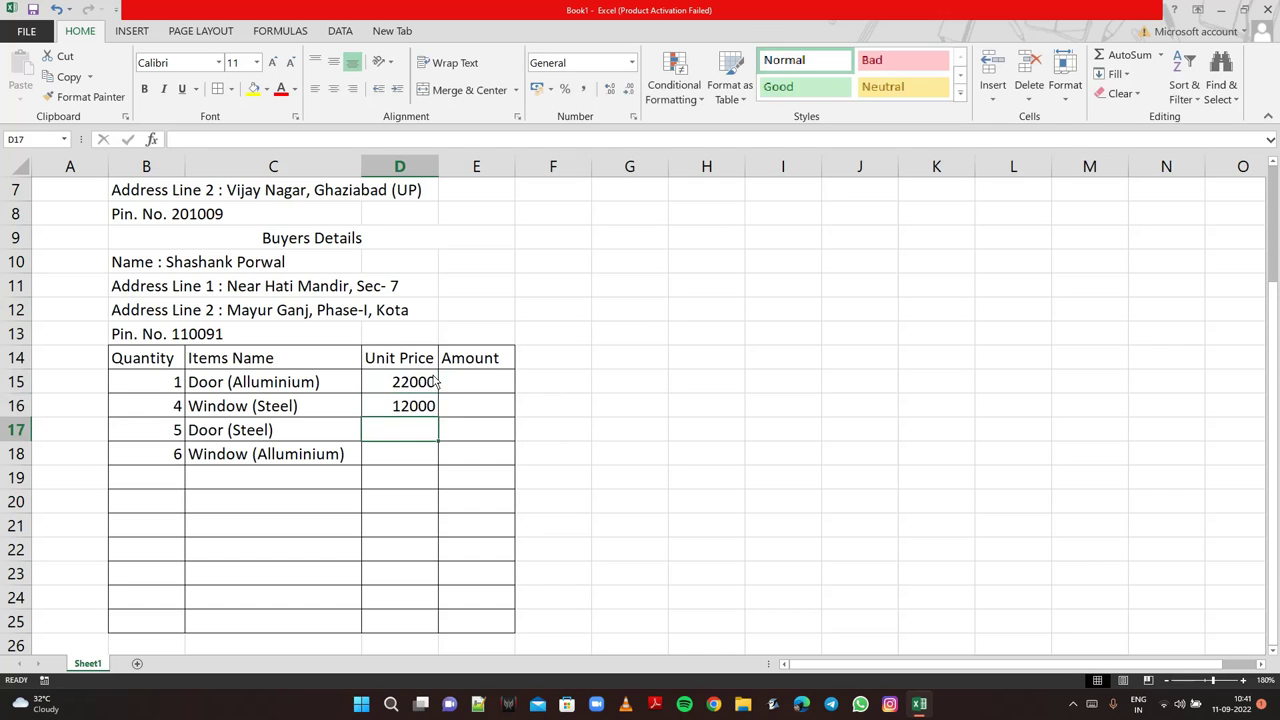
pyautogui.write('18000')
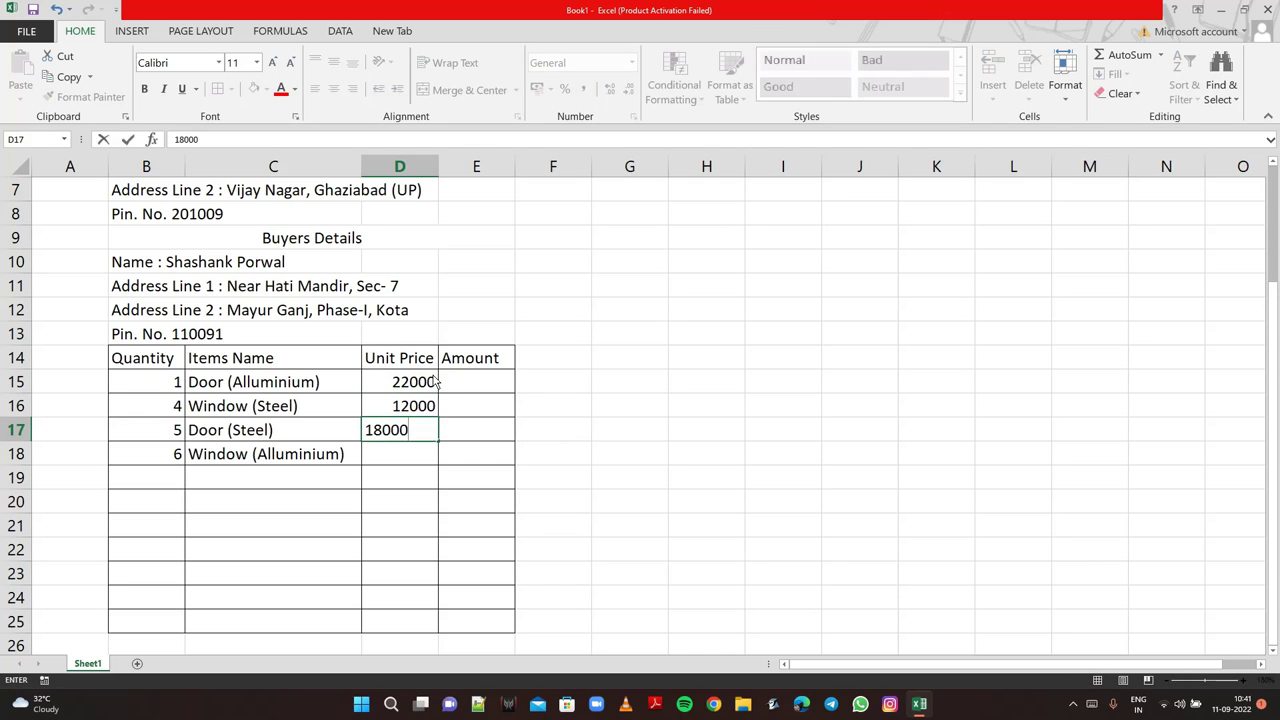
pyautogui.press('Return')
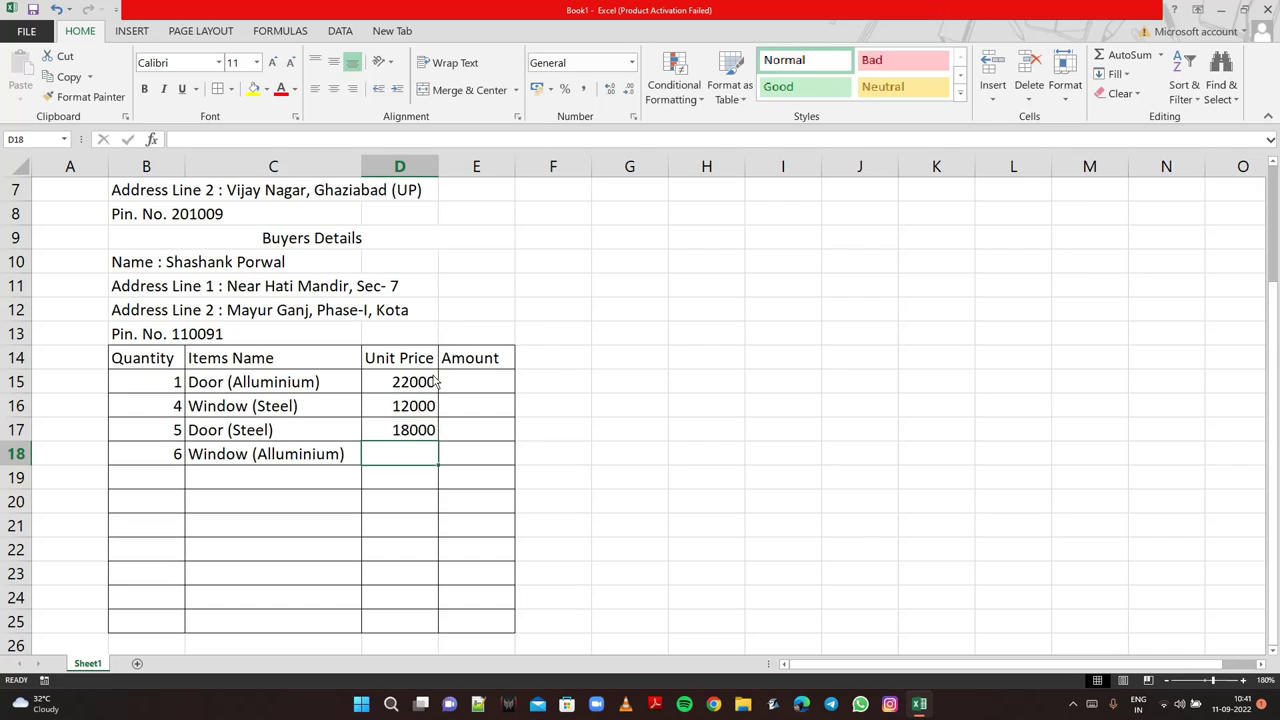
pyautogui.write('13000')
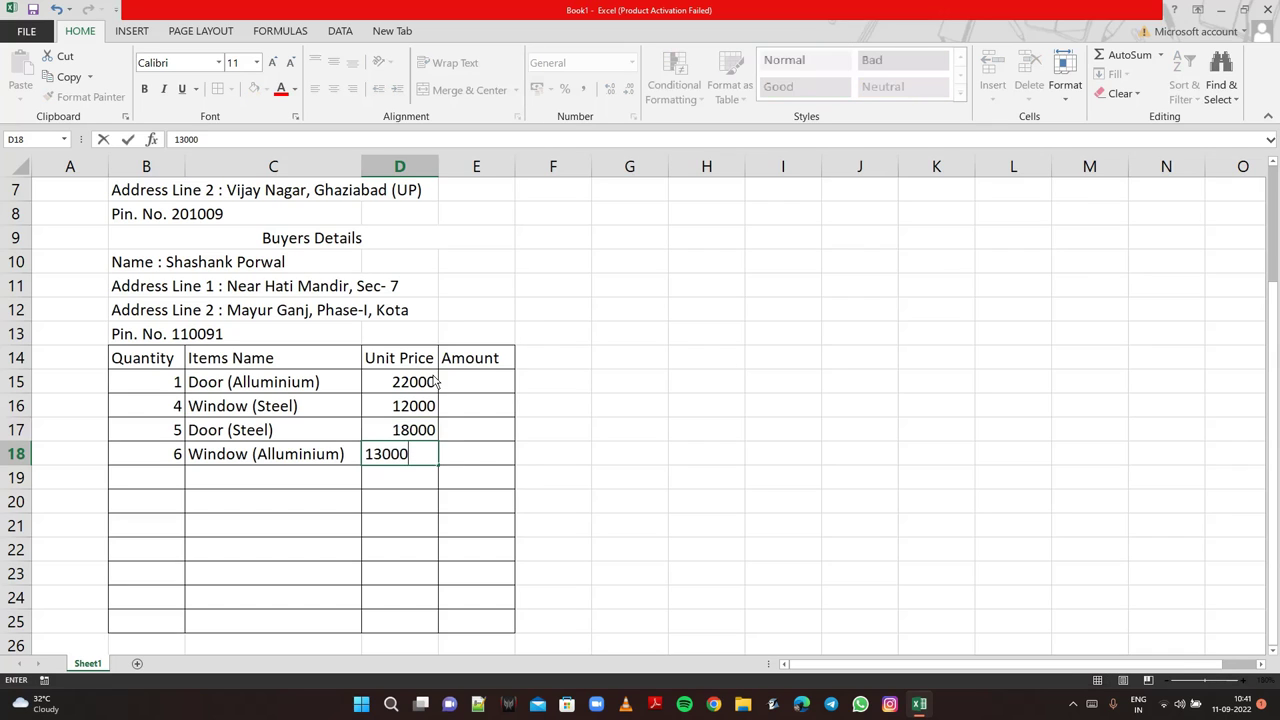
pyautogui.press('Return')
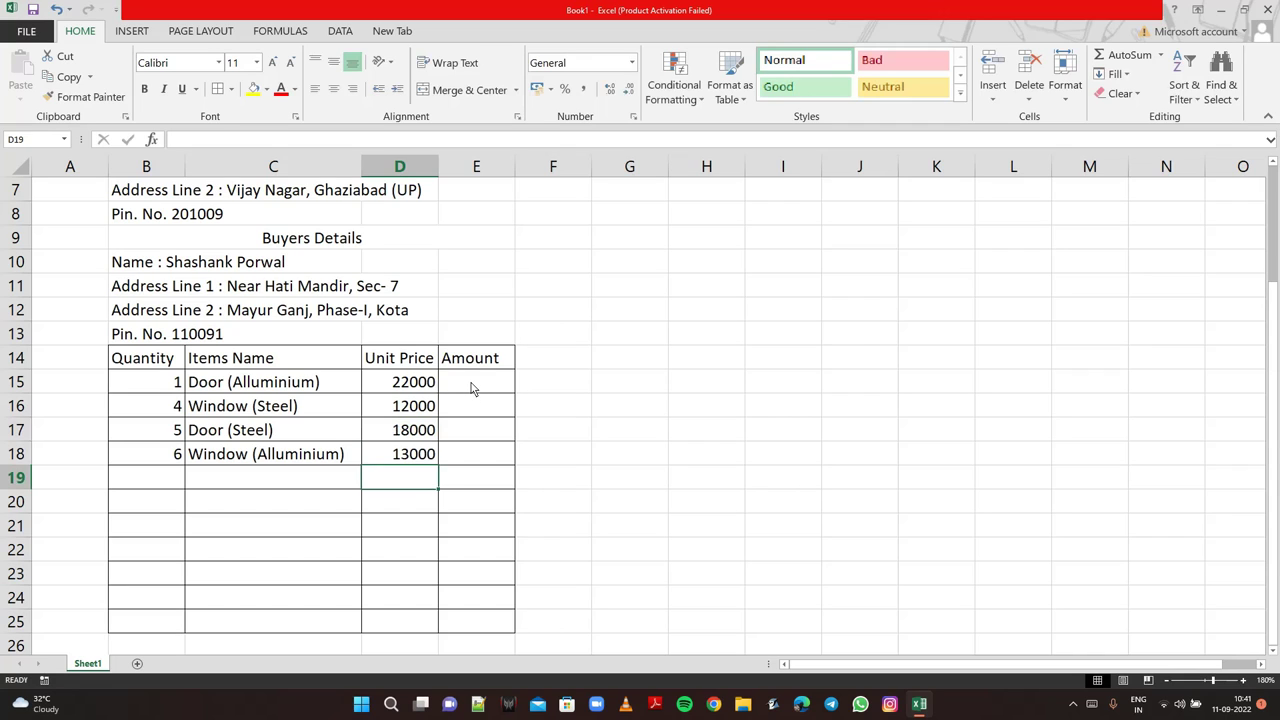
pyautogui.click(473, 387)
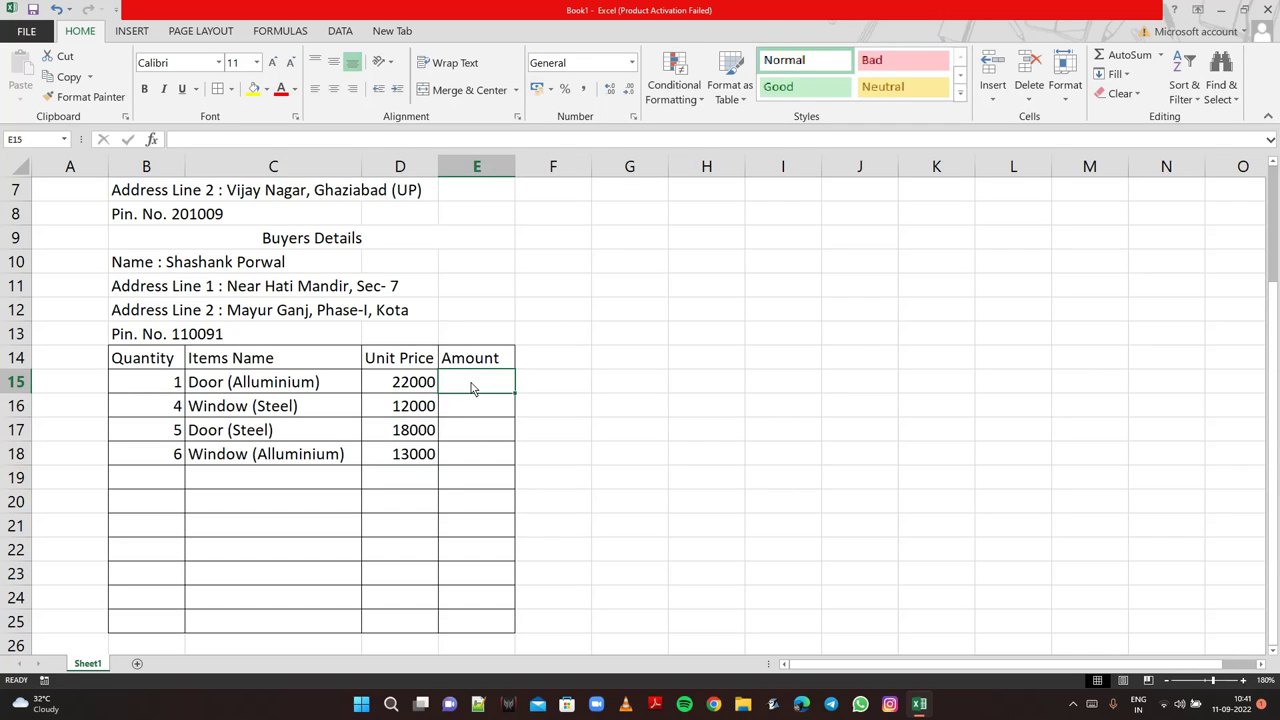
# - Enter =D15*B15 and =D16*B16 in E15:E16 and fill them down to E24
pyautogui.write('=')
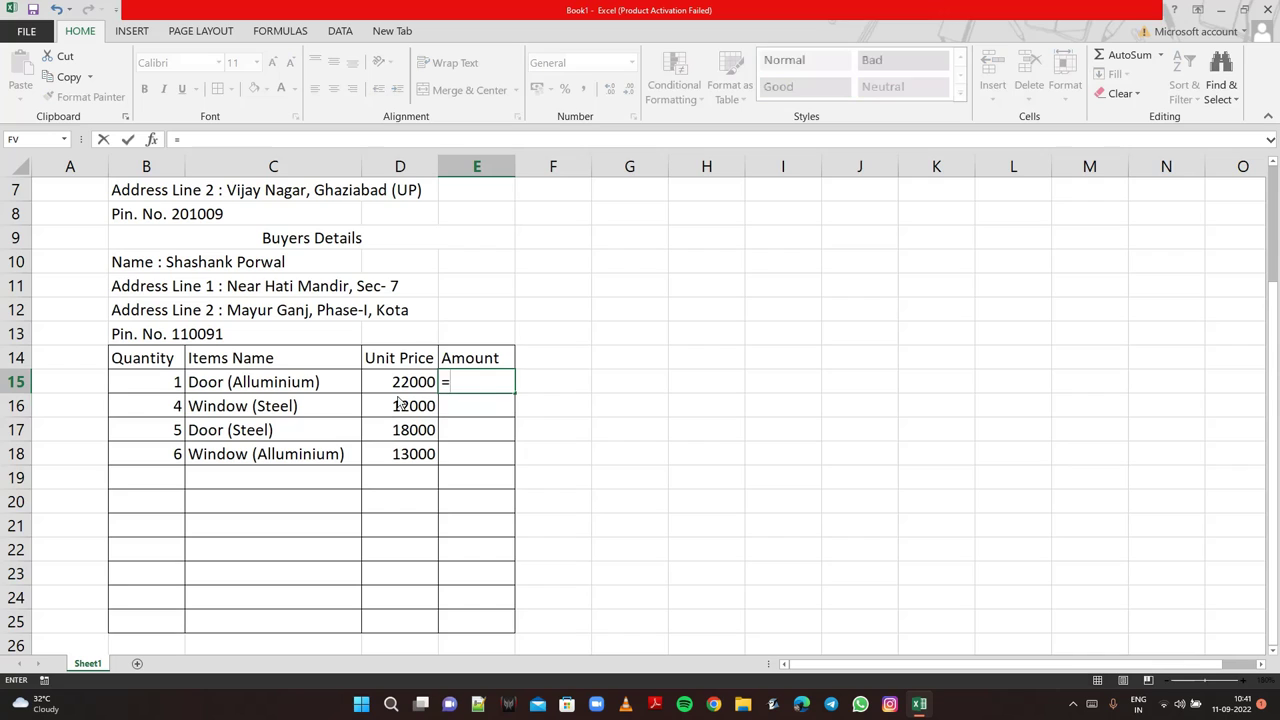
pyautogui.click(401, 390)
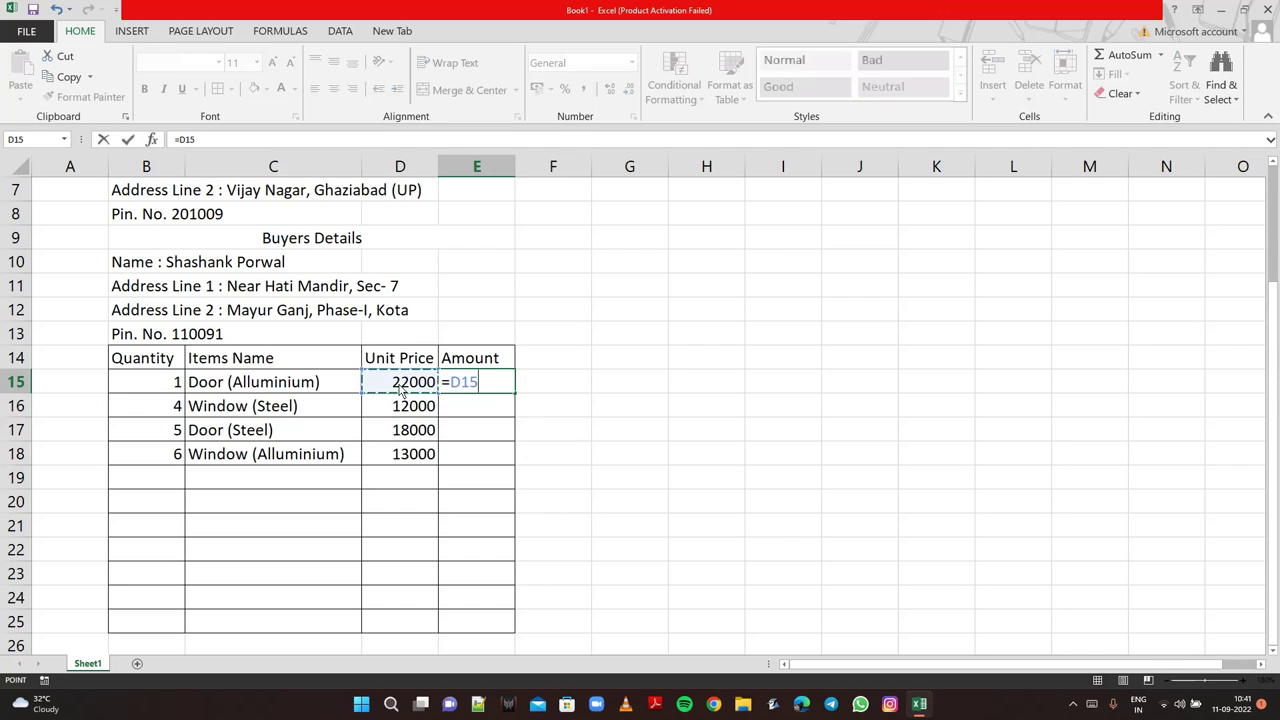
pyautogui.write('*')
pyautogui.click(149, 385)
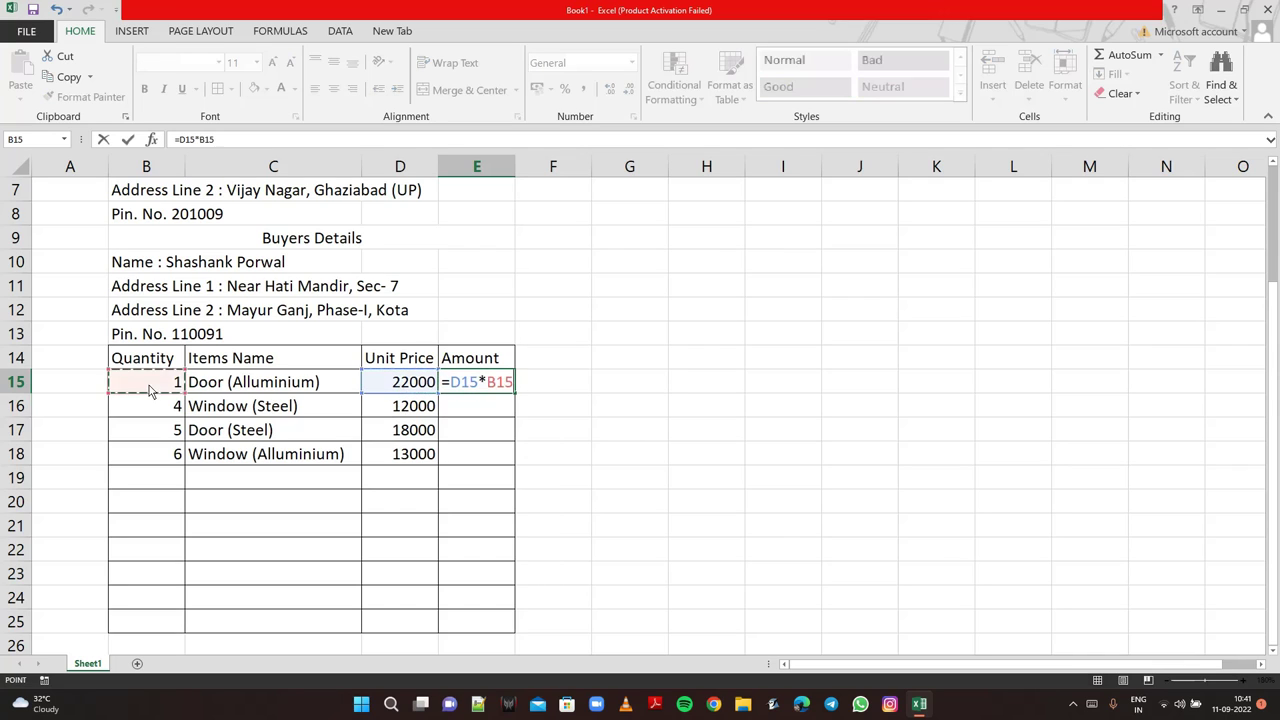
pyautogui.press('Return')
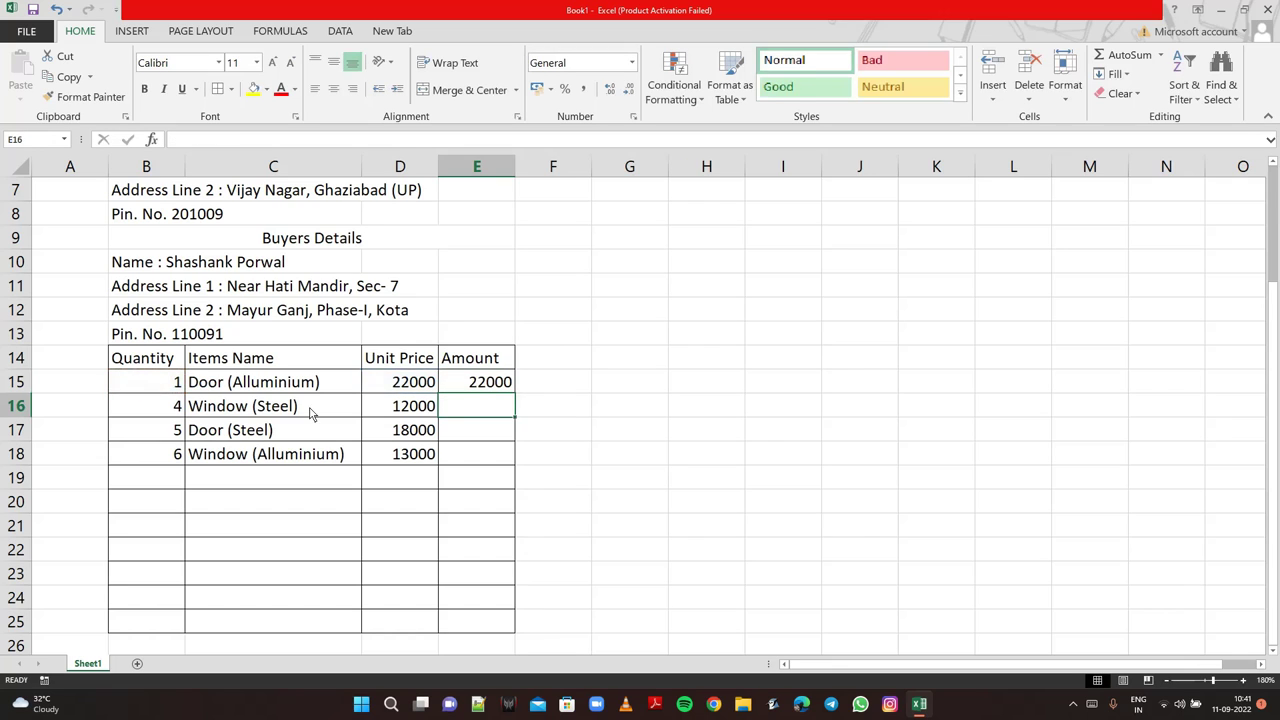
pyautogui.write('=')
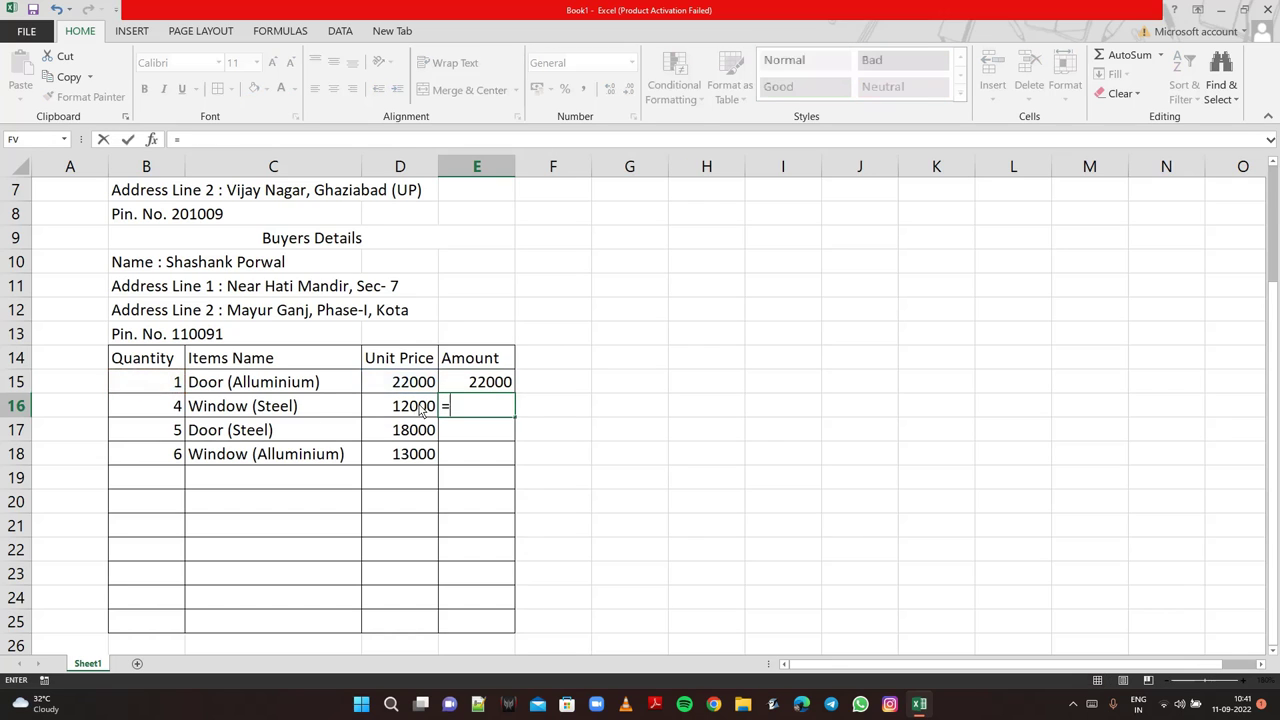
pyautogui.click(421, 409)
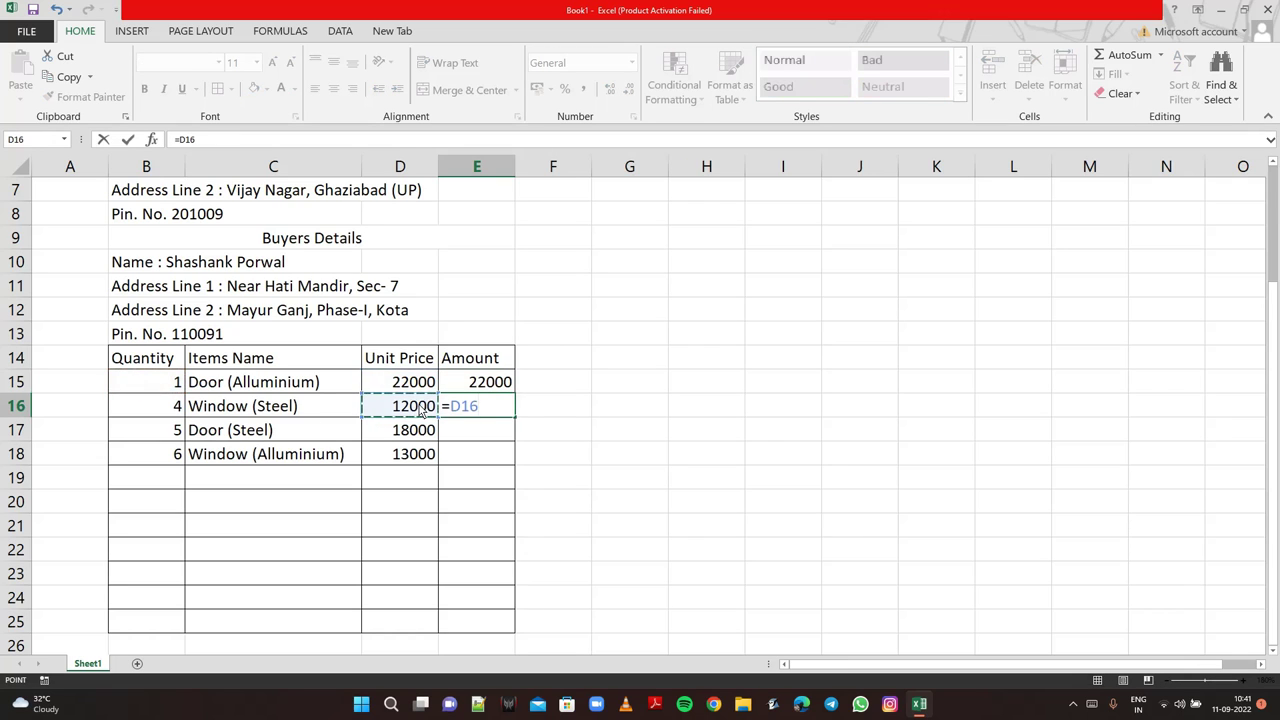
pyautogui.write('*')
pyautogui.click(165, 418)
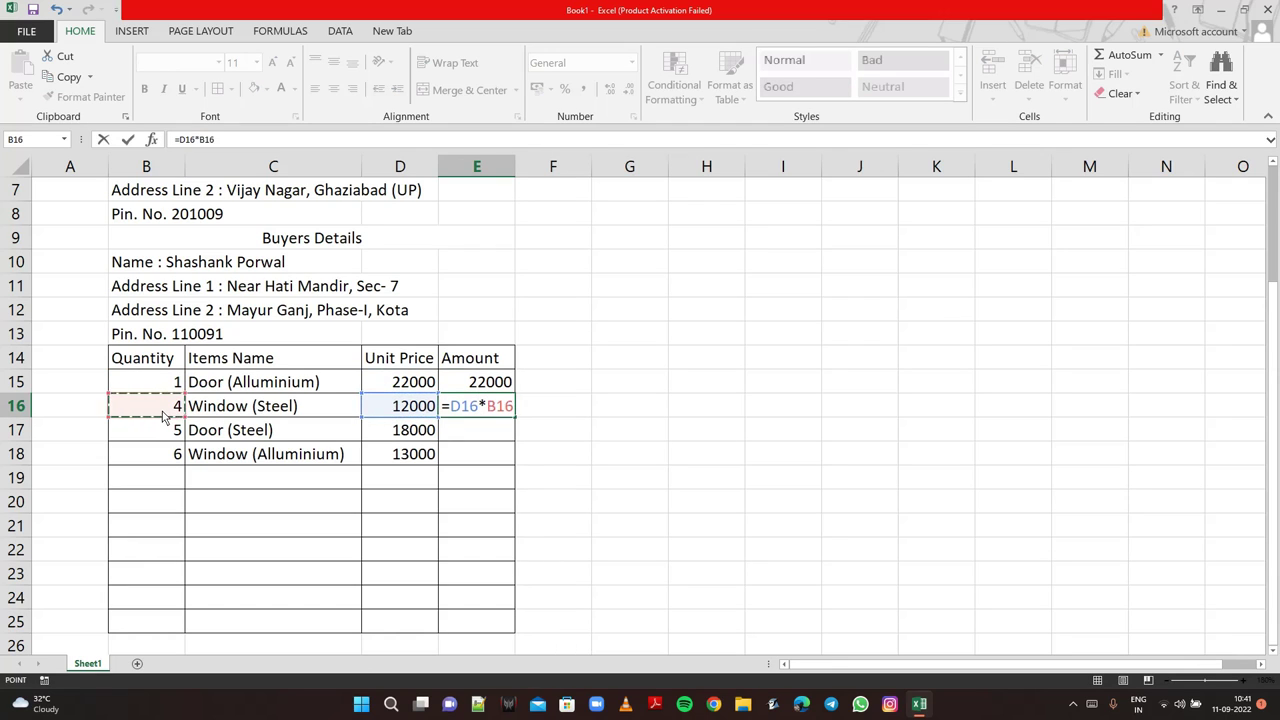
pyautogui.press('Return')
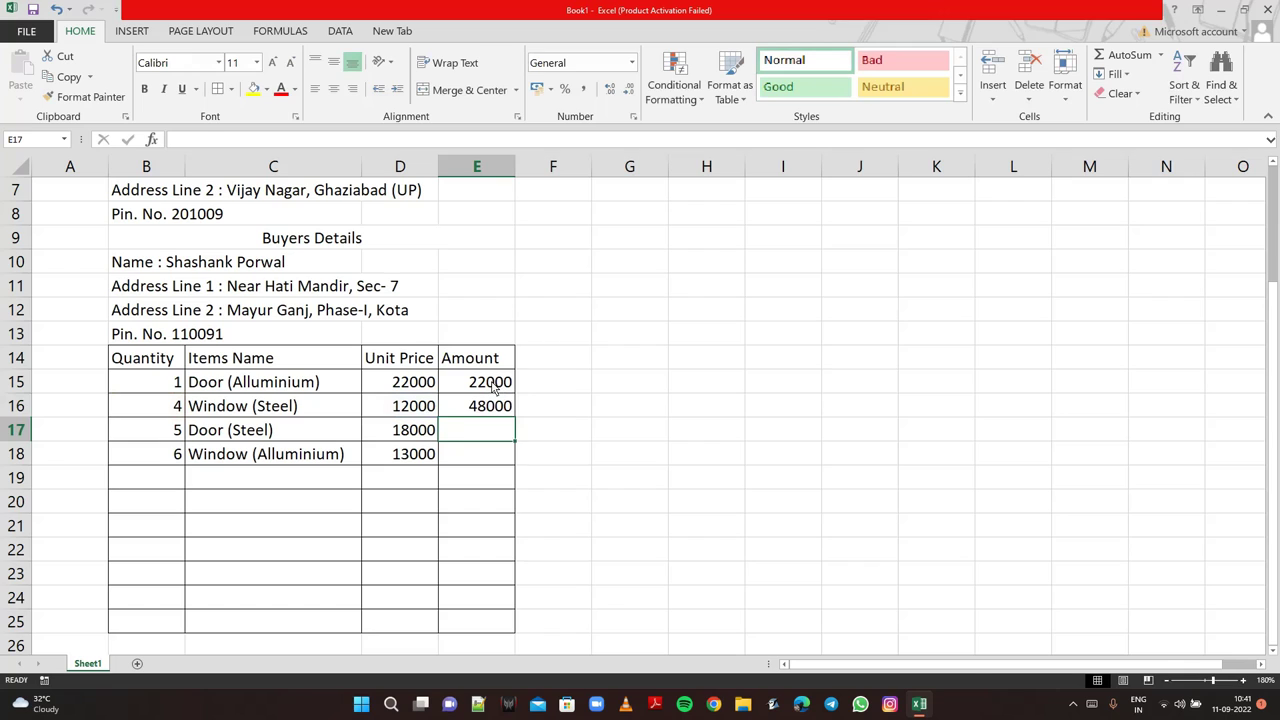
pyautogui.moveTo(498, 388)
pyautogui.mouseDown()
pyautogui.moveTo(519, 538)
pyautogui.moveTo(507, 604)
pyautogui.mouseUp()
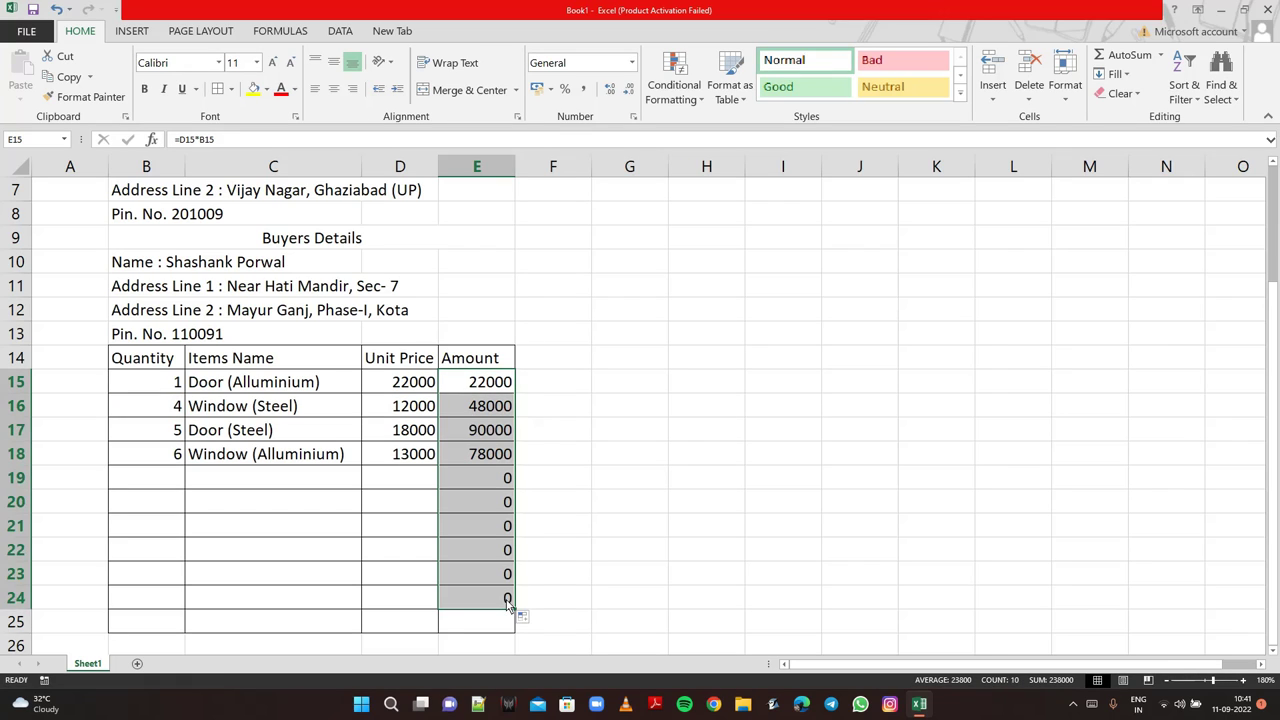
# - Type the label 'Total' into cell D25
pyautogui.click(416, 624)
pyautogui.write('T')
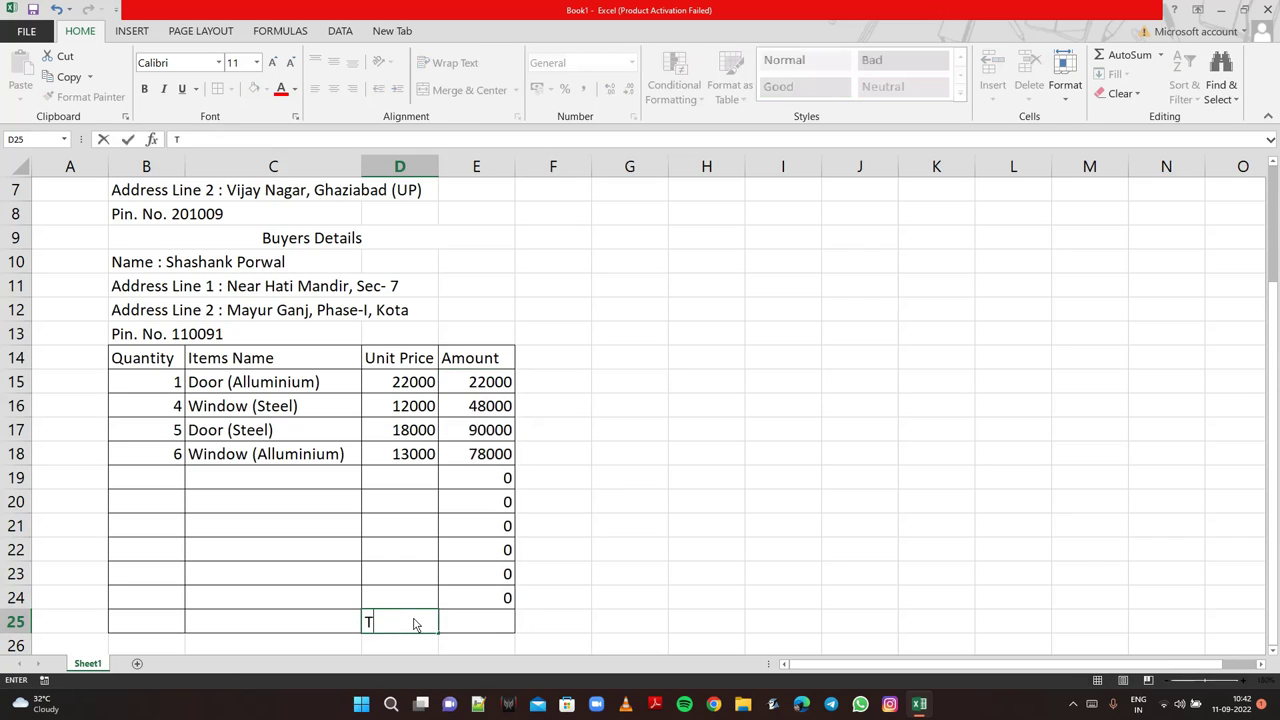
pyautogui.write('otal')
pyautogui.click(478, 628)
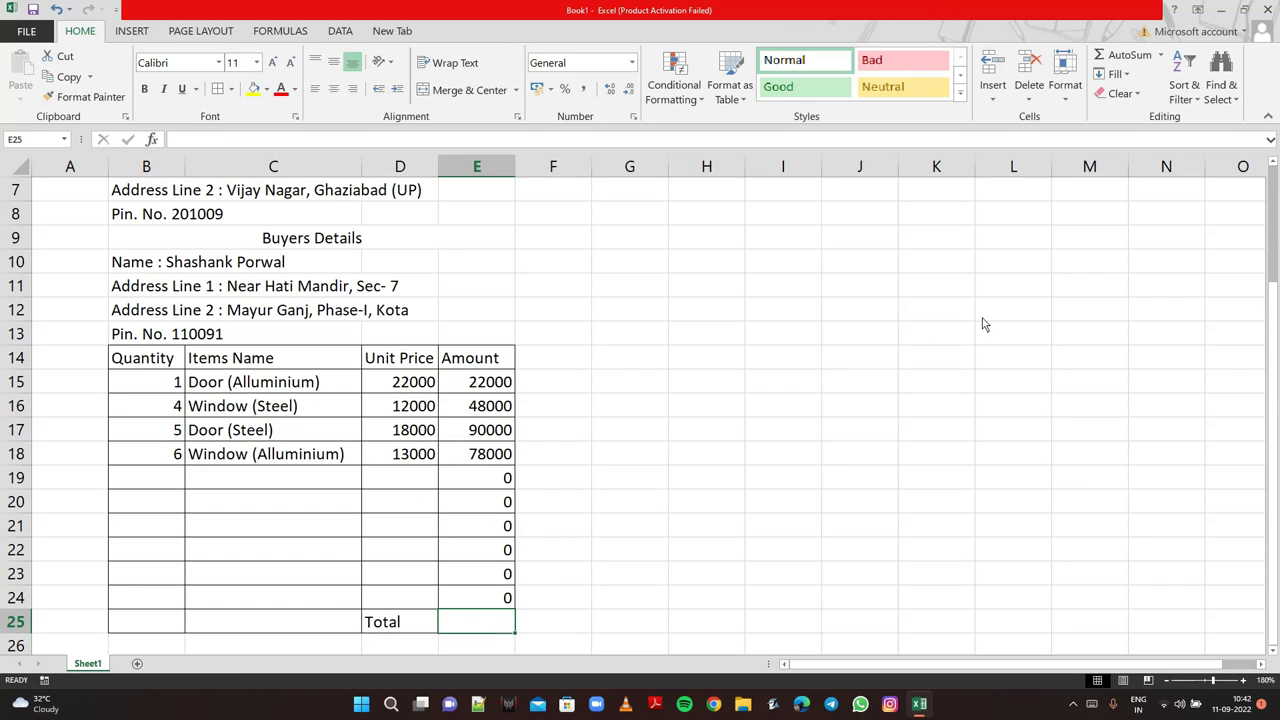
# - Merge and centre rows 3, 4 and 5 (company name, invoice number) across B:E
pyautogui.scroll(1, 1274, 268)
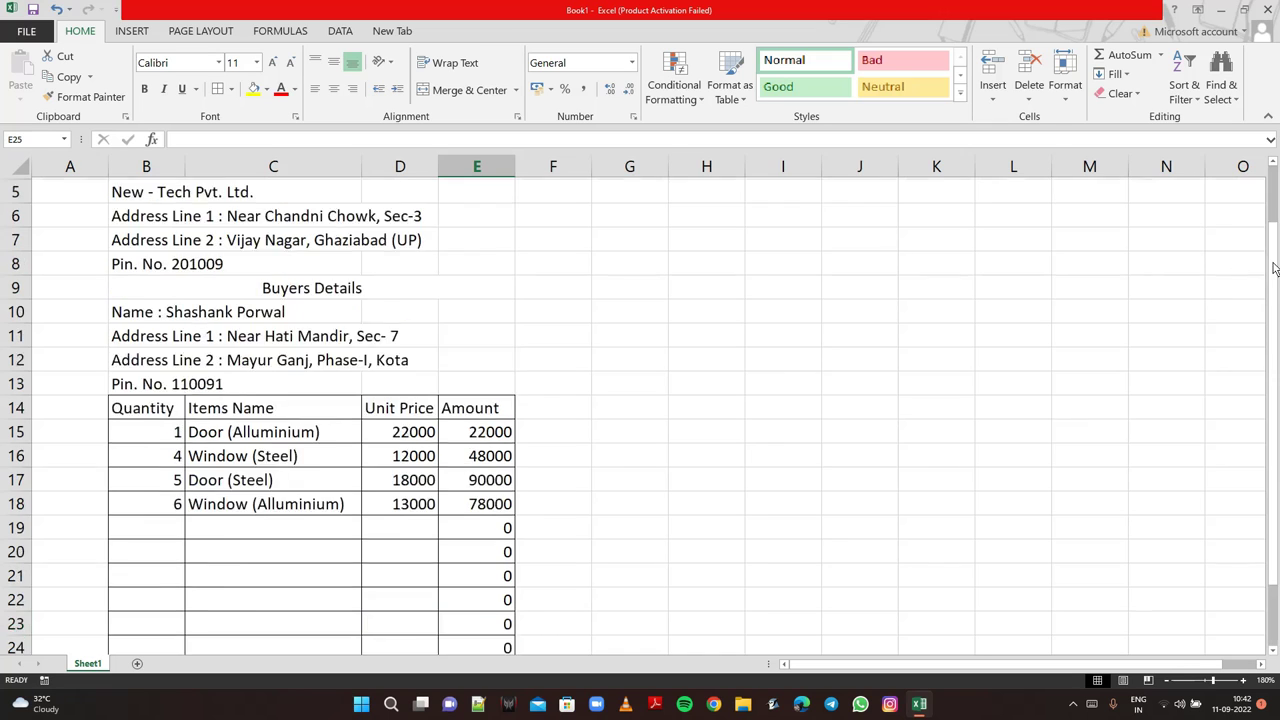
pyautogui.scroll(2, 1274, 268)
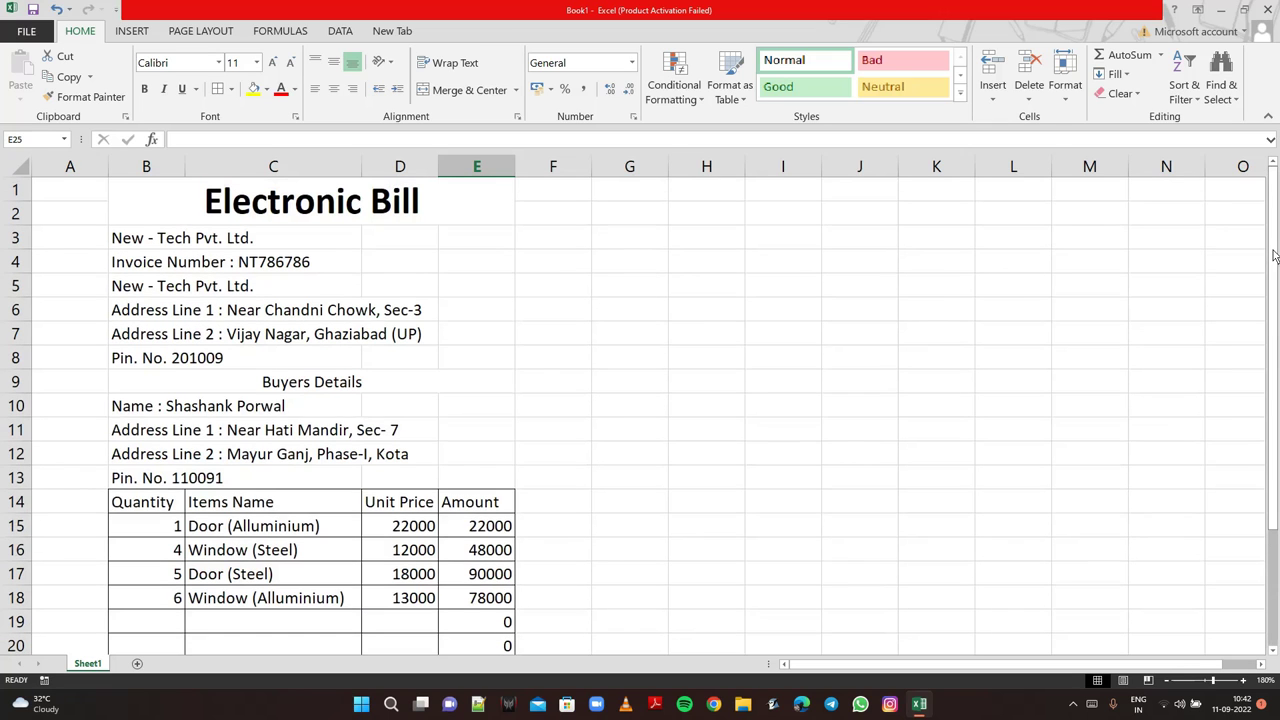
pyautogui.click(240, 240)
pyautogui.moveTo(158, 245); pyautogui.dragTo(490, 240)
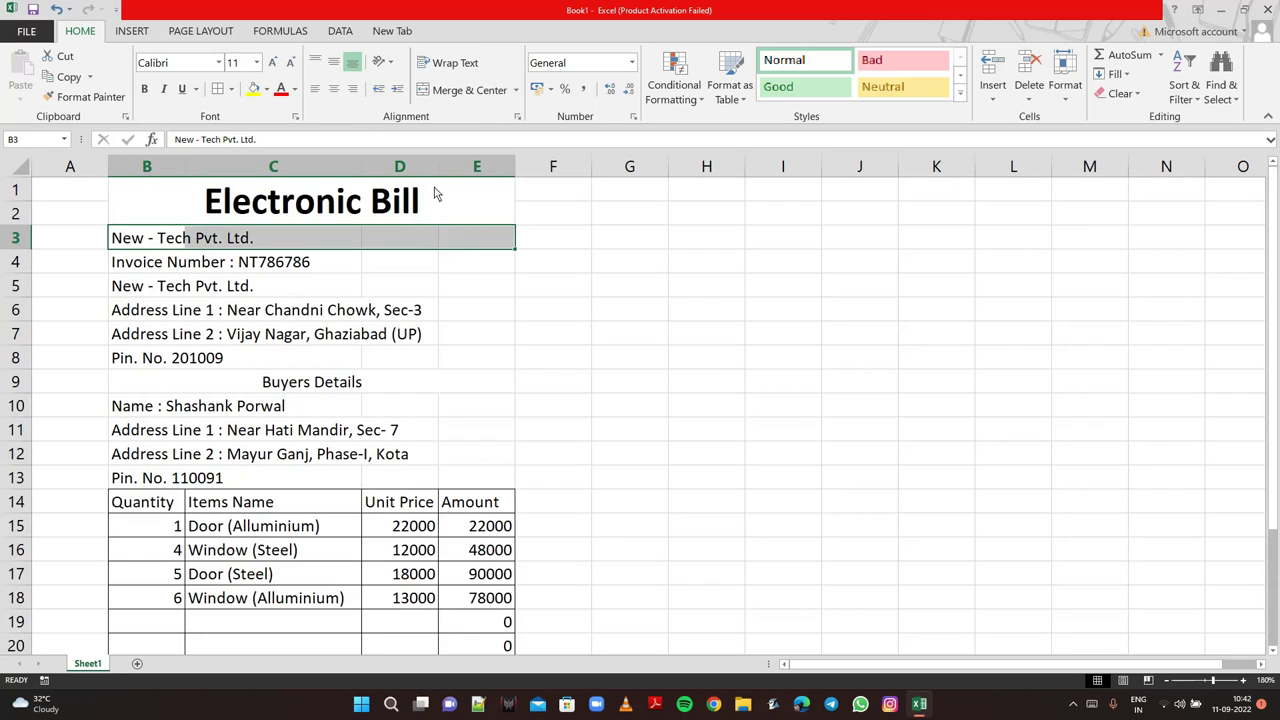
pyautogui.click(470, 91)
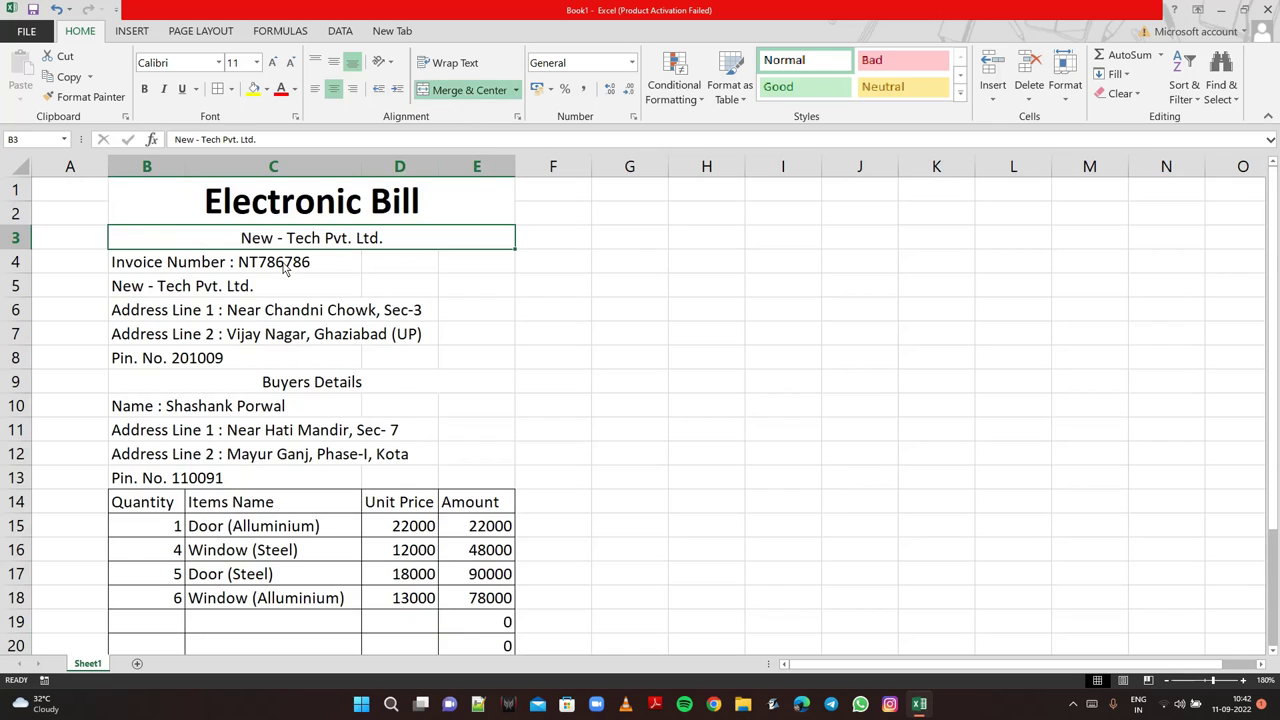
pyautogui.moveTo(285, 268)
pyautogui.mouseDown()
pyautogui.moveTo(168, 262)
pyautogui.moveTo(449, 266)
pyautogui.mouseUp()
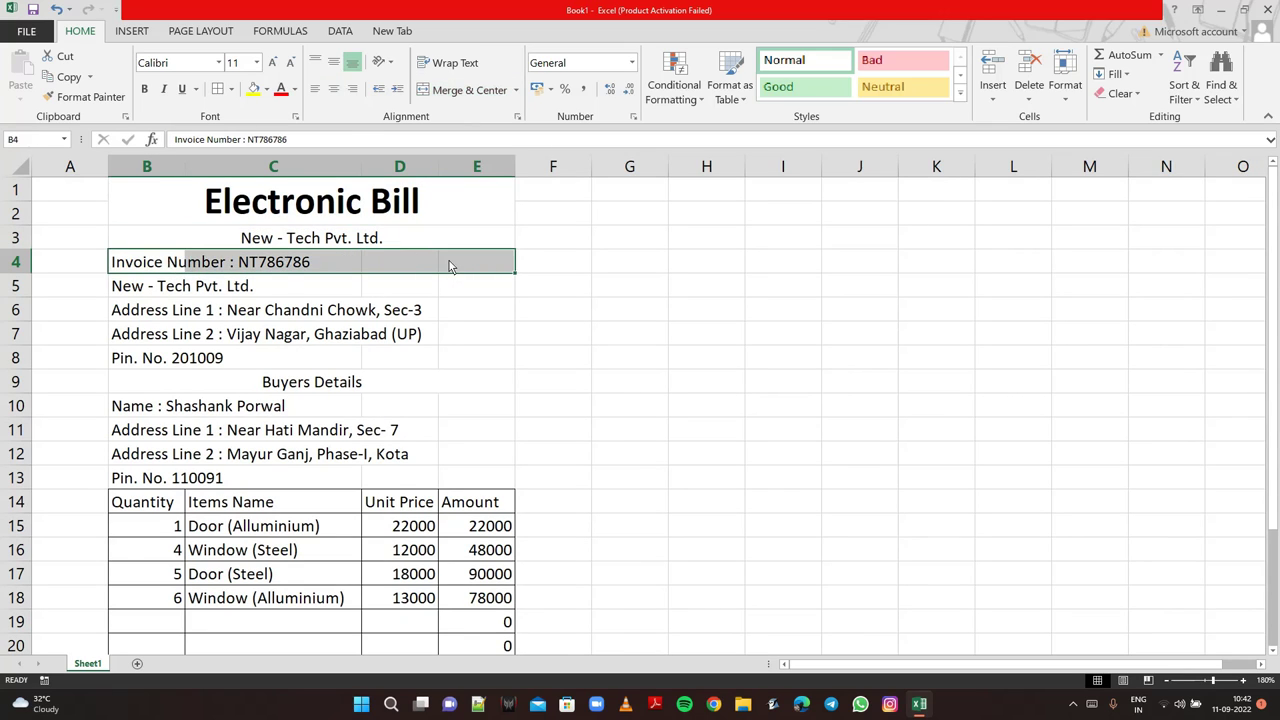
pyautogui.click(462, 90)
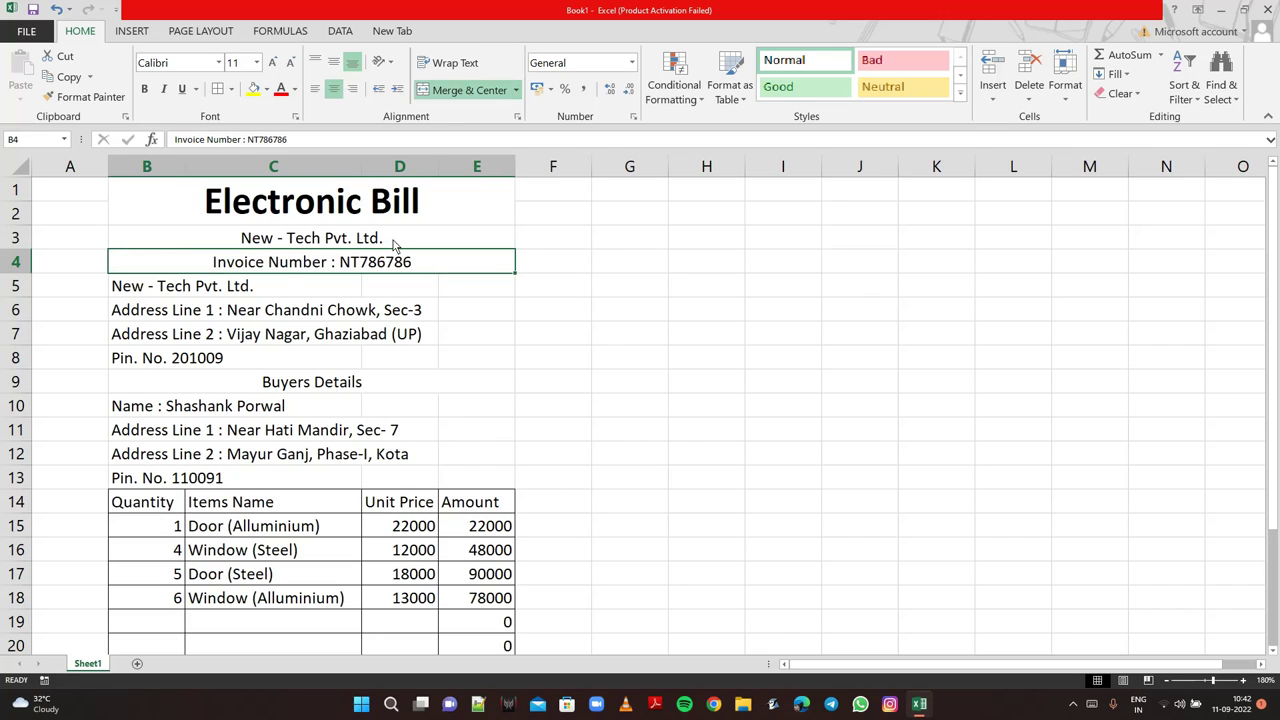
pyautogui.moveTo(195, 288)
pyautogui.mouseDown()
pyautogui.moveTo(410, 282)
pyautogui.moveTo(120, 289)
pyautogui.moveTo(410, 288)
pyautogui.mouseUp()
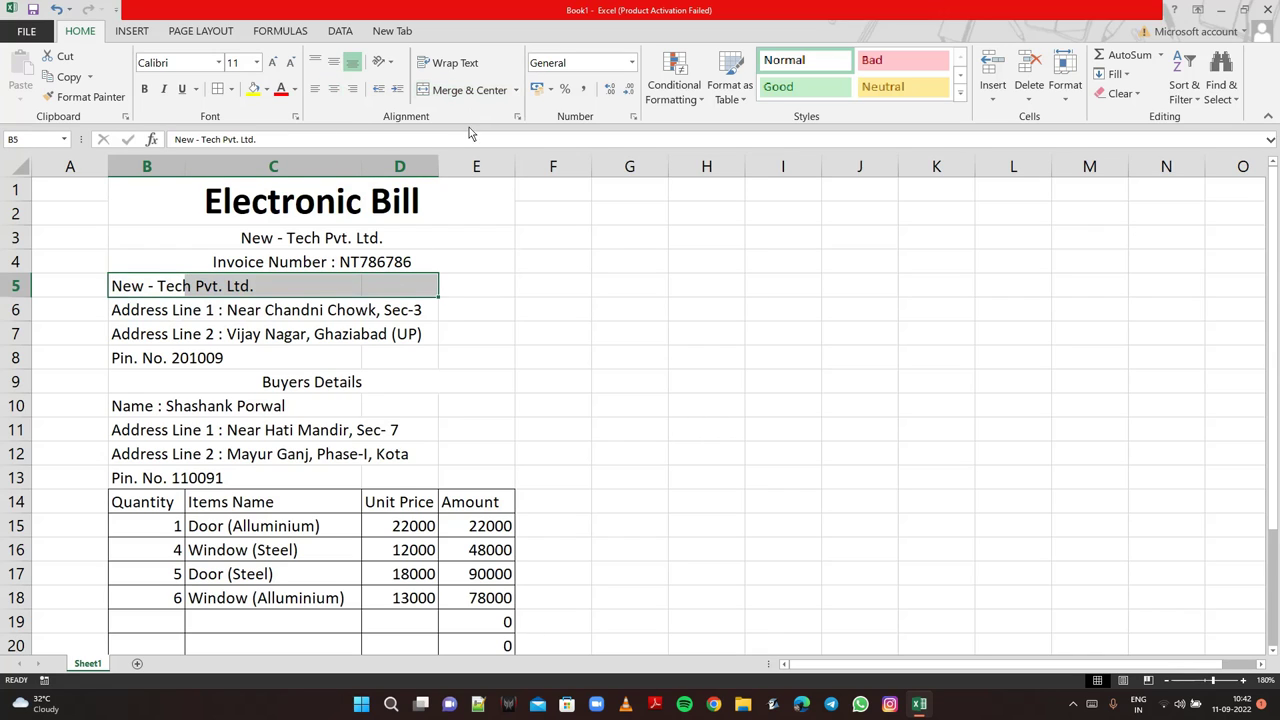
pyautogui.hotkey('shift', 'Right')
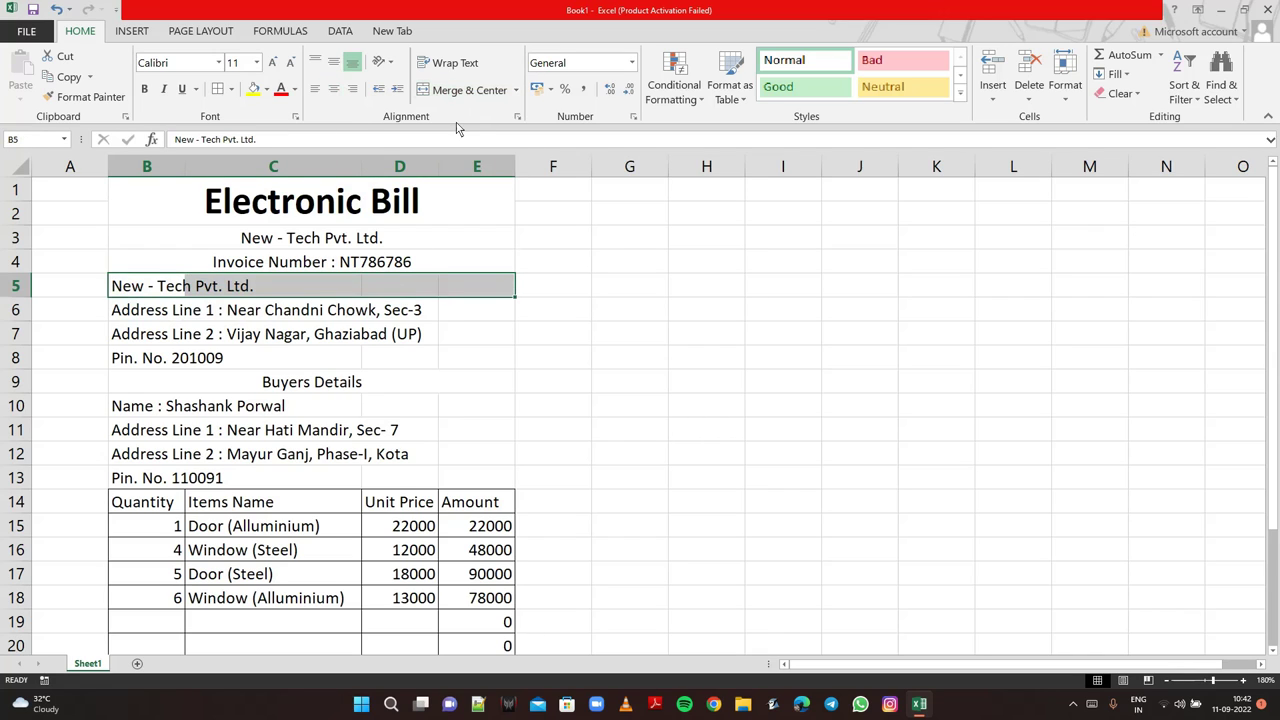
pyautogui.click(458, 92)
# - Merge and centre the seller's address lines and PIN in rows 6–8 across B:E
pyautogui.press('Return')
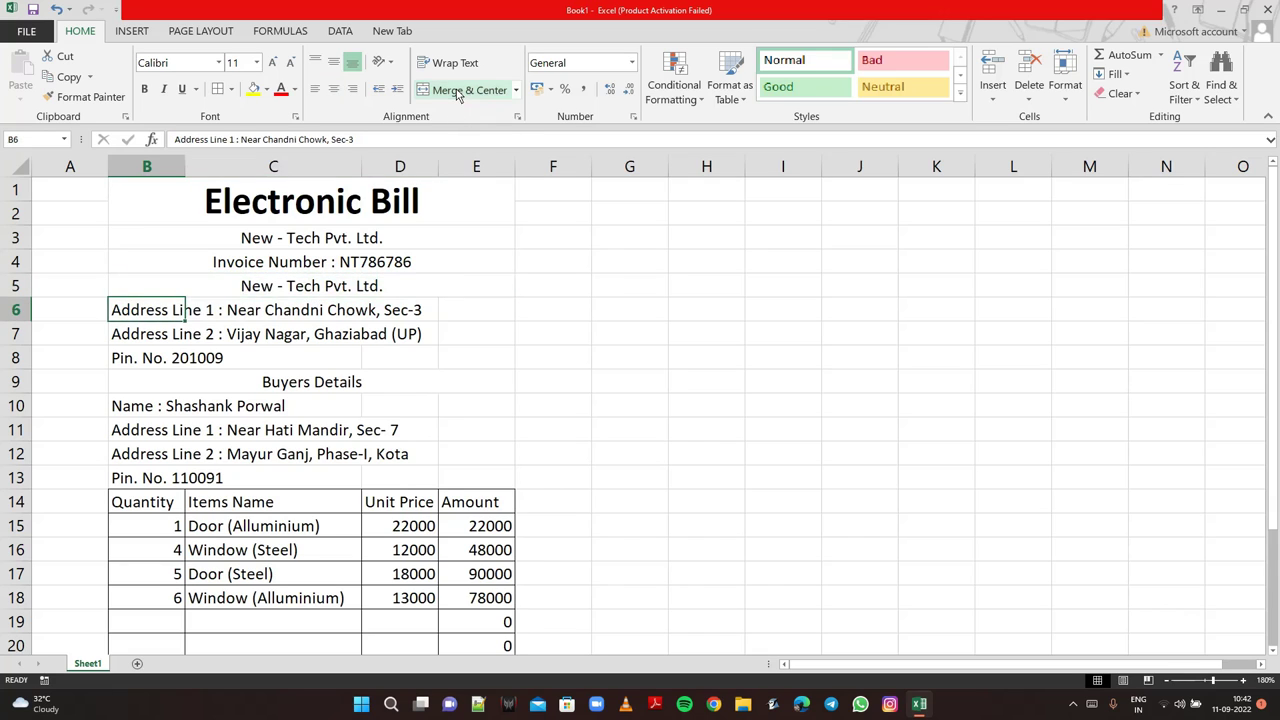
pyautogui.hotkey('shift', 'Right')
pyautogui.hotkey('shift', 'Right')
pyautogui.hotkey('shift', 'Right')
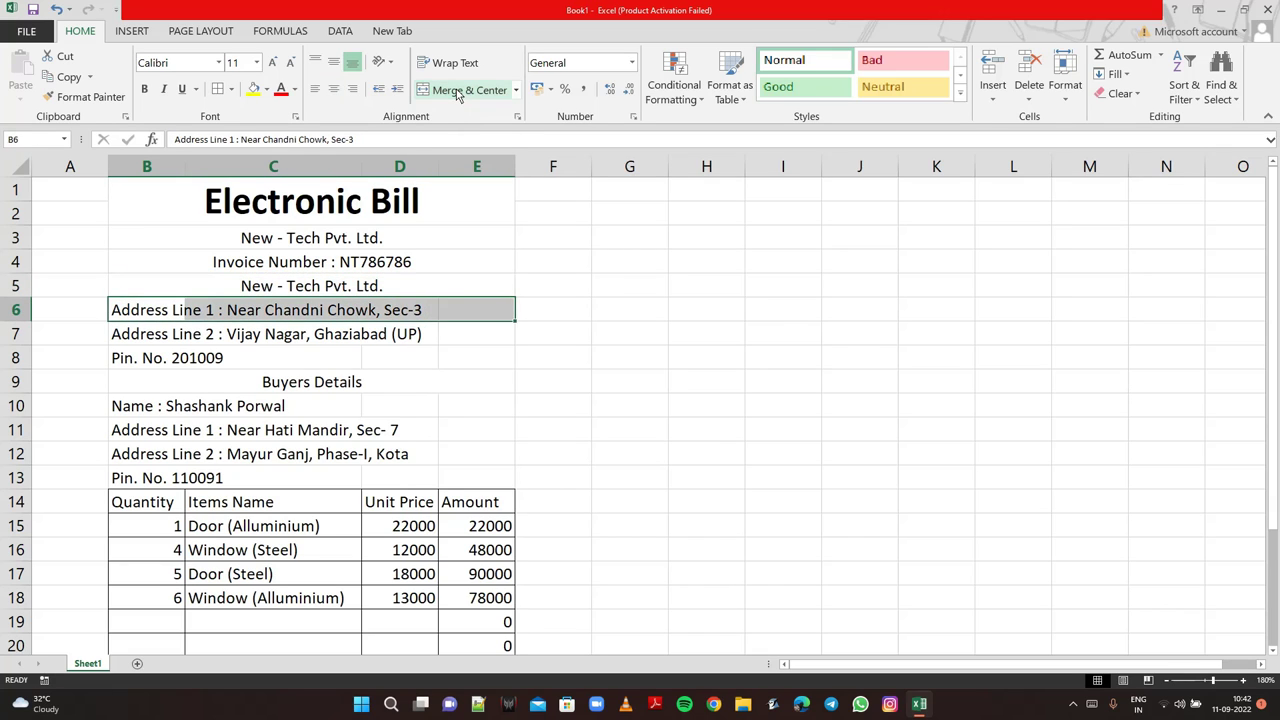
pyautogui.click(458, 92)
pyautogui.press('Return')
pyautogui.hotkey('shift', 'Right')
pyautogui.hotkey('shift', 'Right')
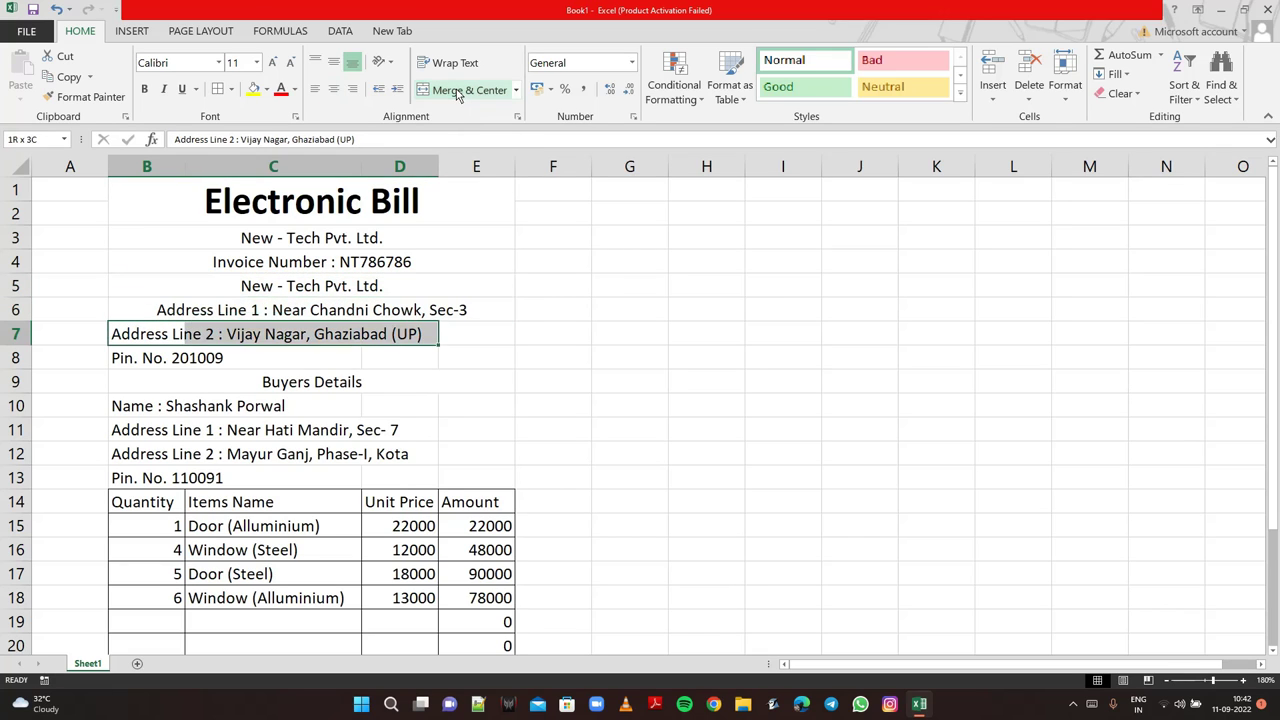
pyautogui.hotkey('shift', 'Right')
pyautogui.click(458, 92)
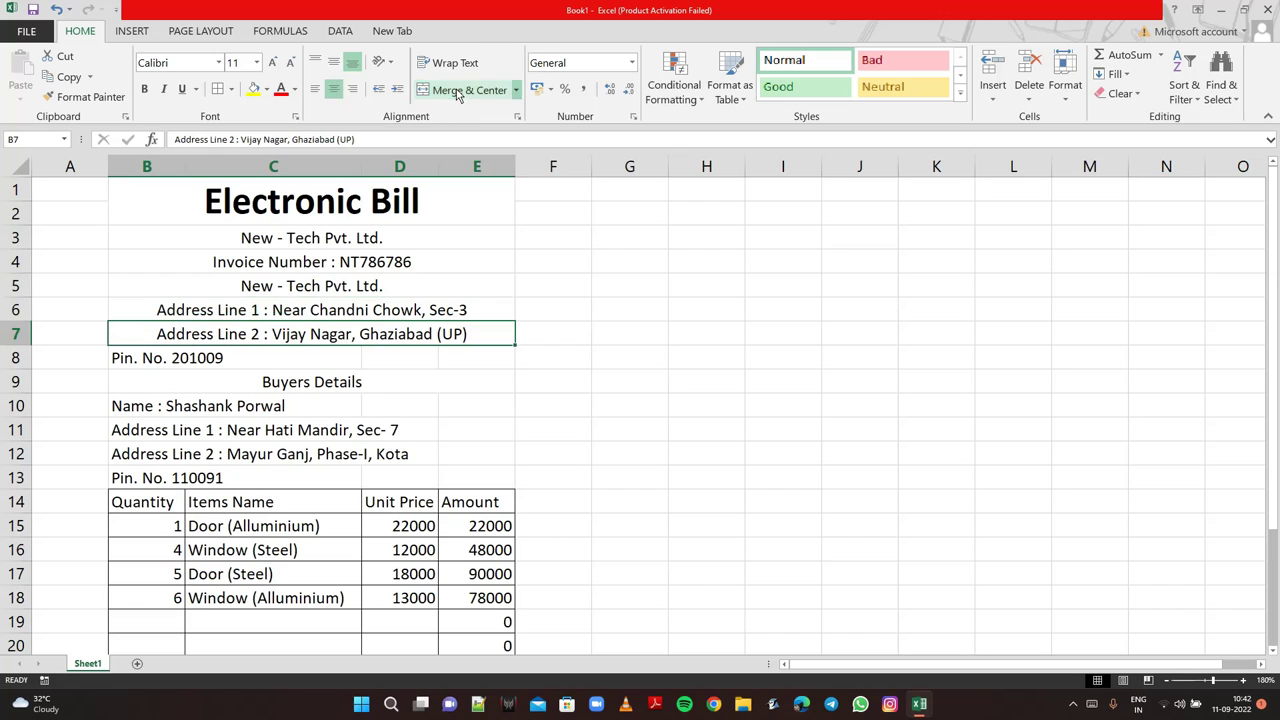
pyautogui.press('Return')
pyautogui.hotkey('shift', 'Right')
pyautogui.hotkey('shift', 'Right')
pyautogui.hotkey('shift', 'Right')
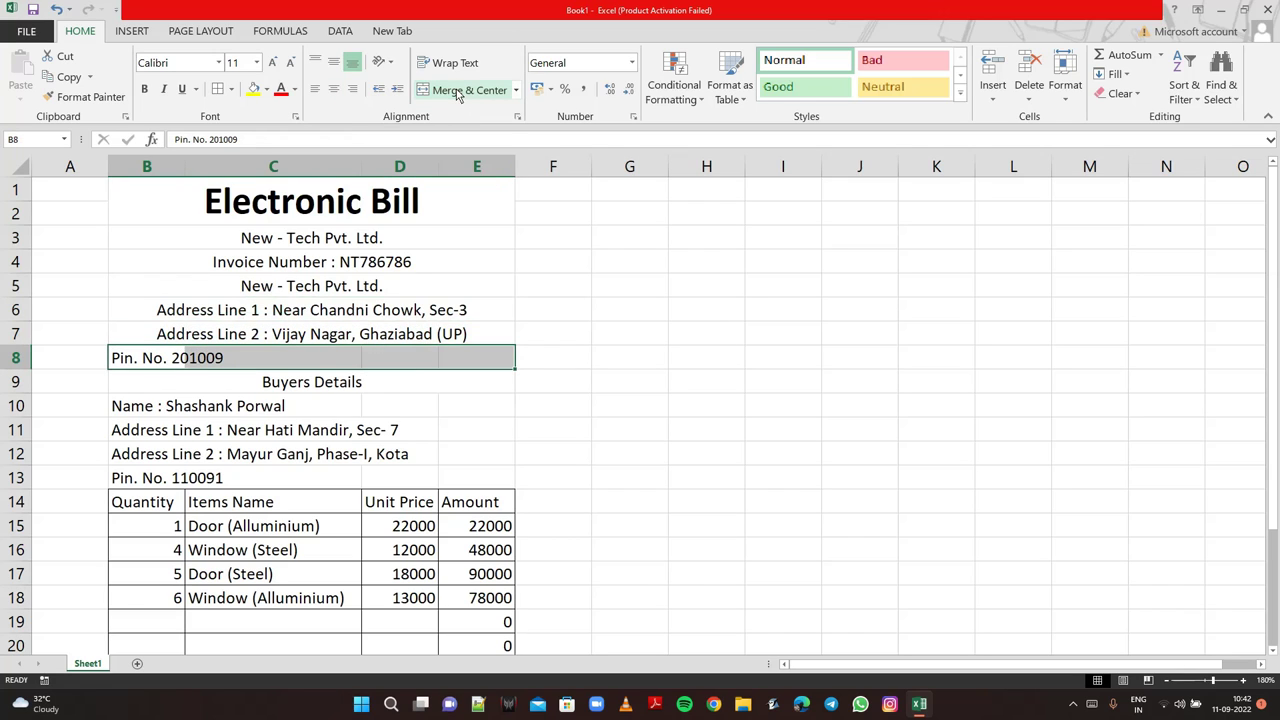
pyautogui.click(458, 92)
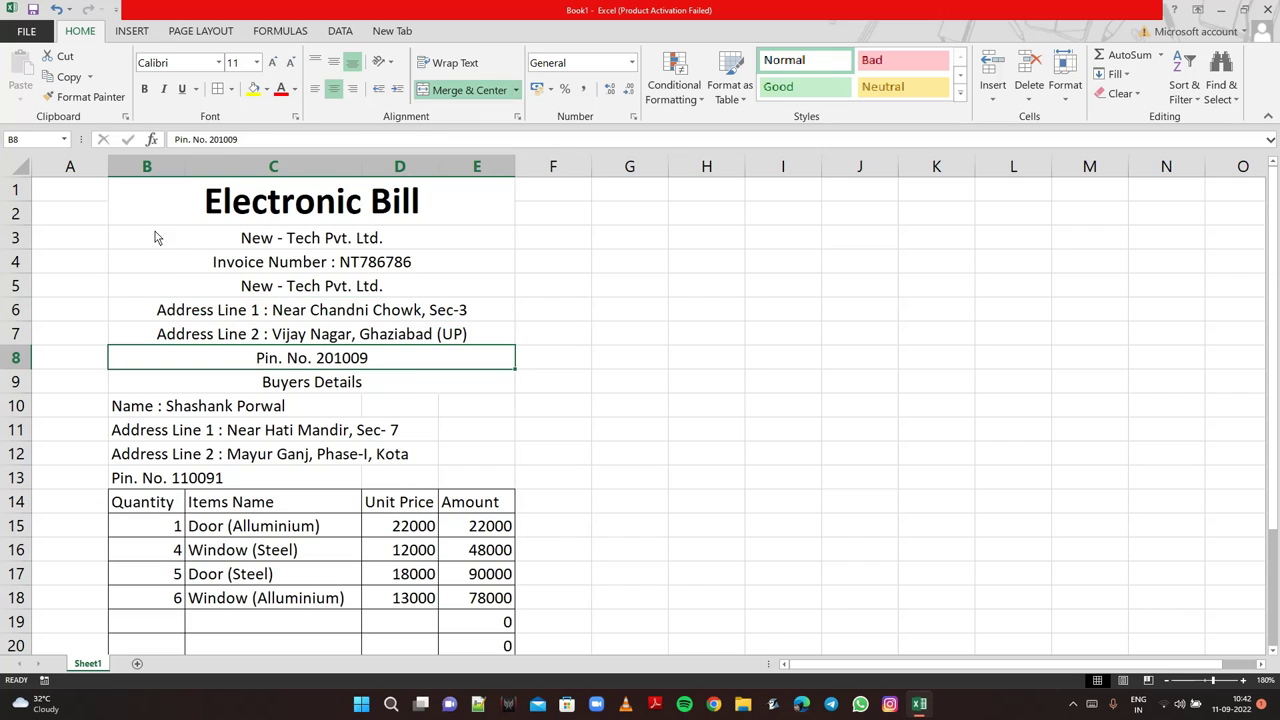
pyautogui.moveTo(155, 235); pyautogui.dragTo(352, 362)
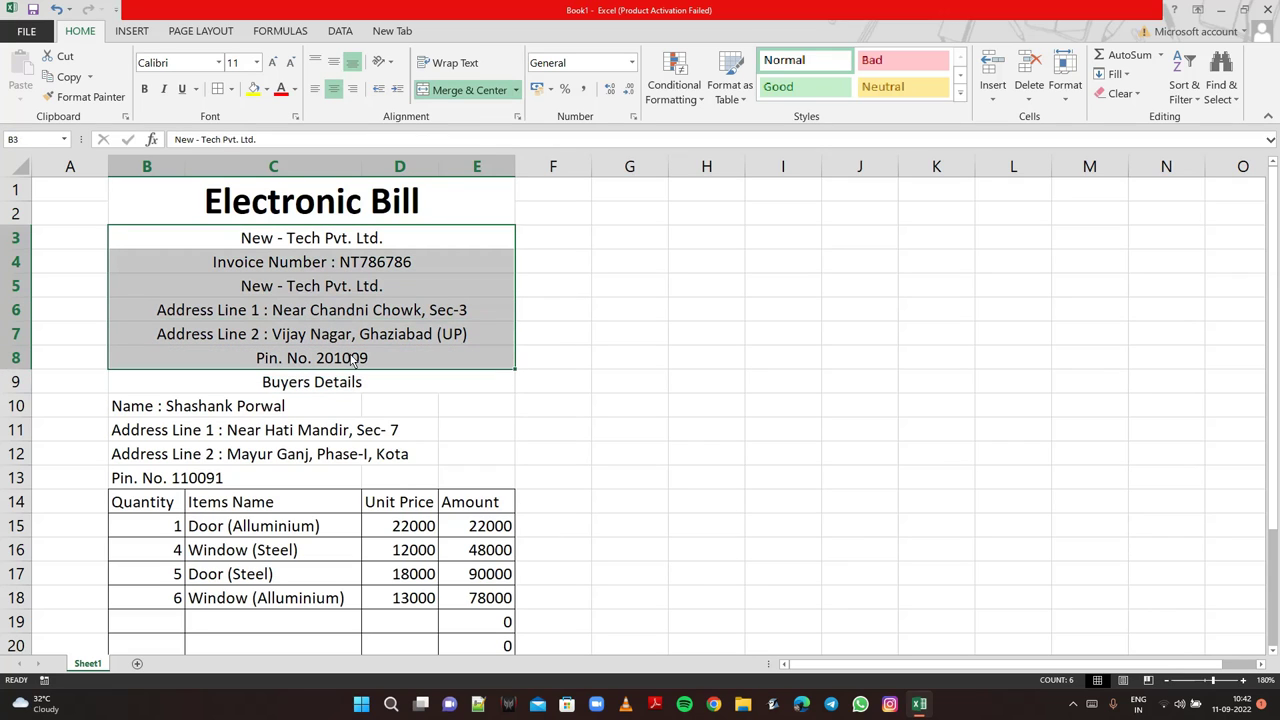
# - Left-align the seller block B3:E8 and give the company-name row 3 a blue fill
pyautogui.click(315, 89)
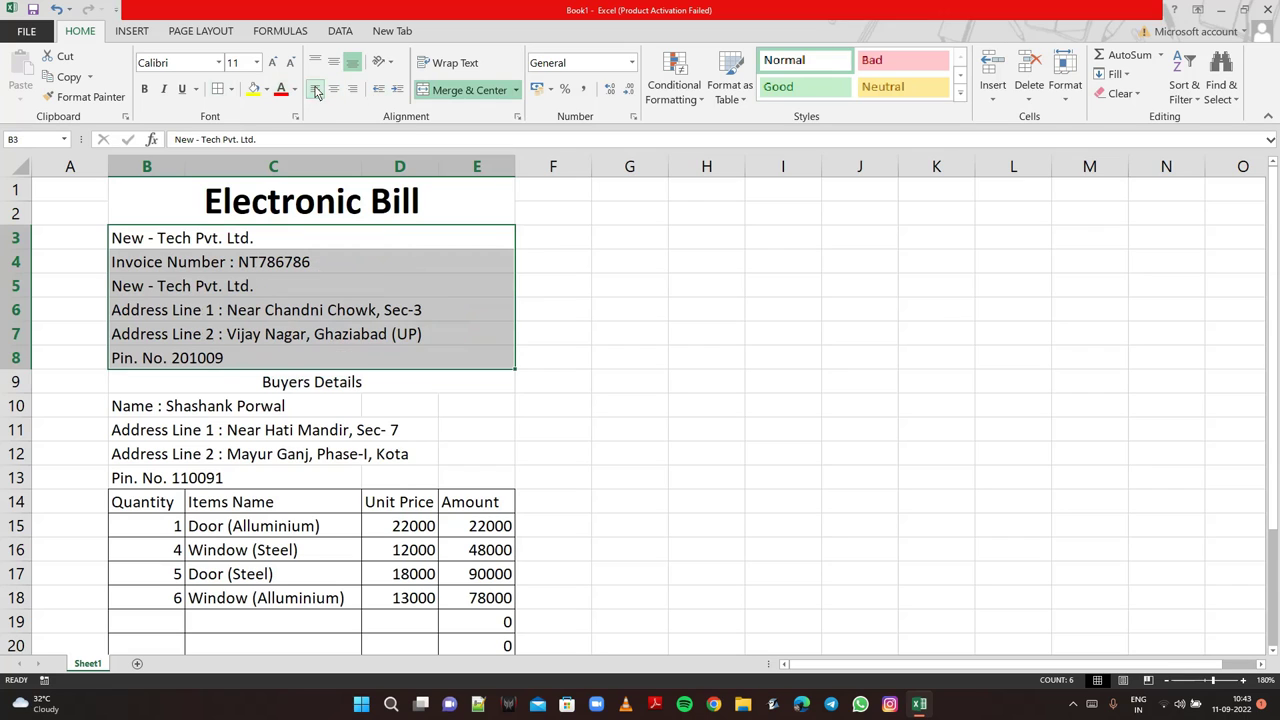
pyautogui.click(681, 224)
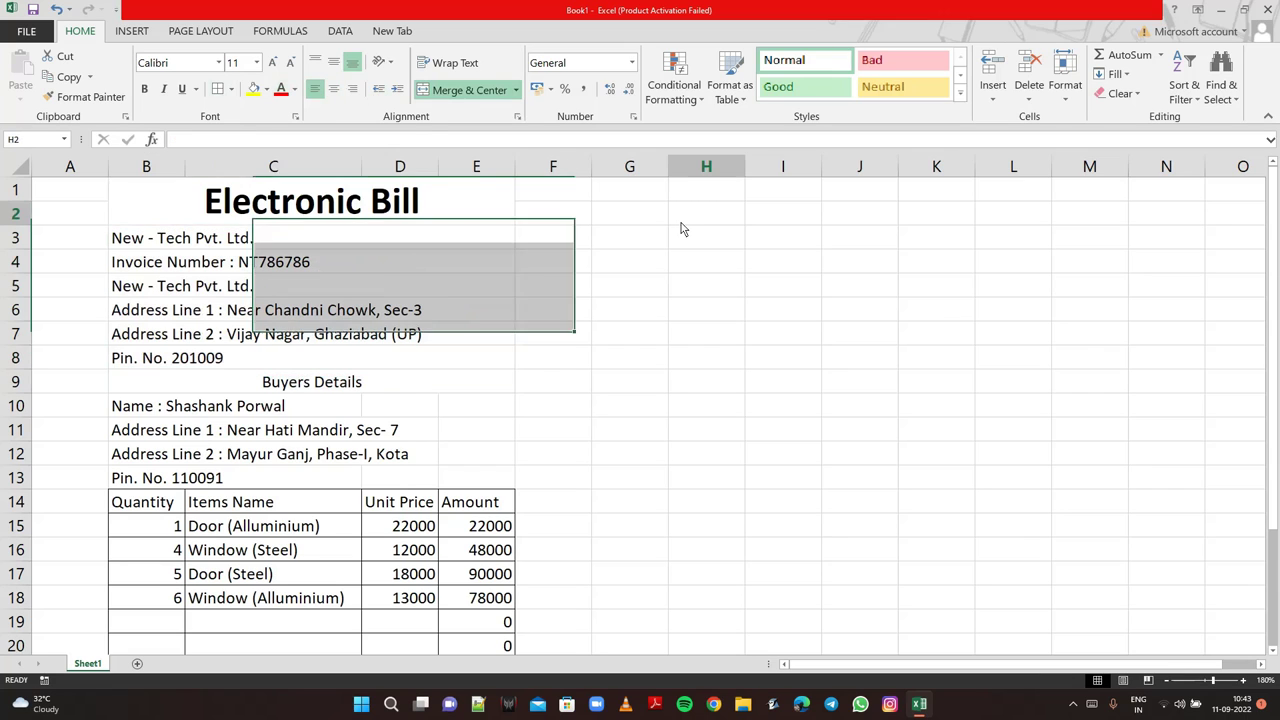
pyautogui.click(228, 242)
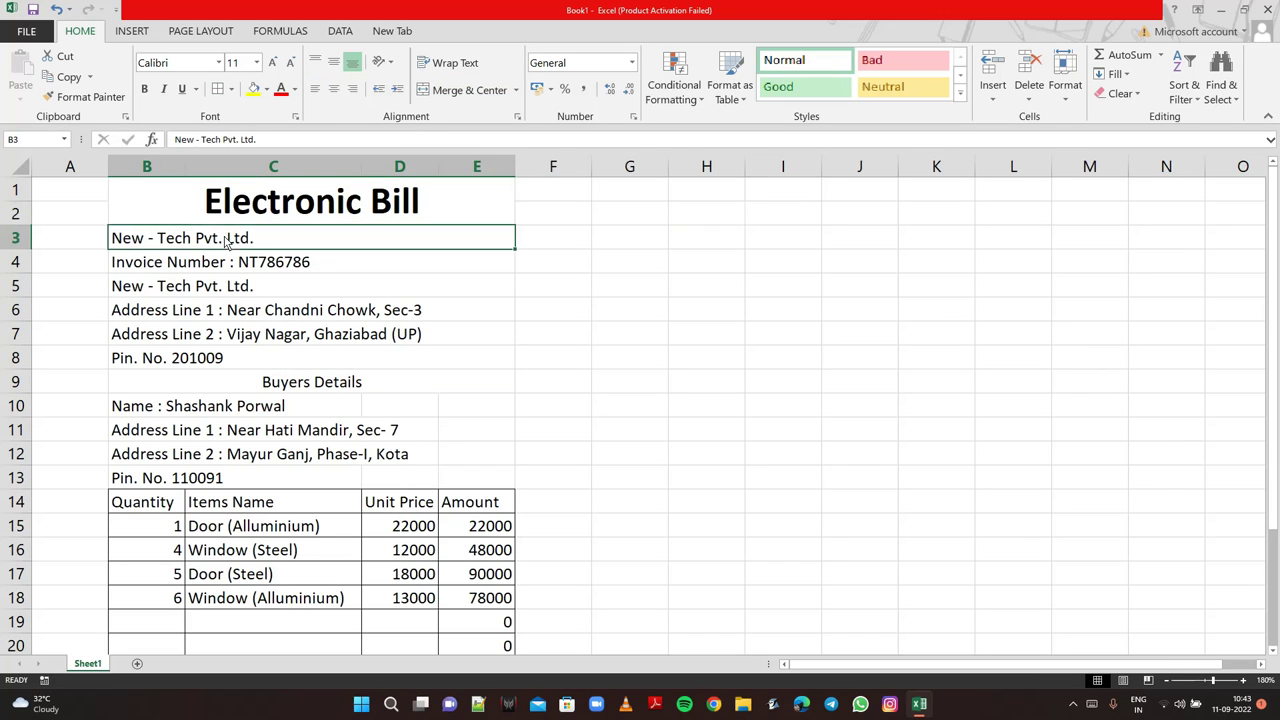
pyautogui.click(267, 89)
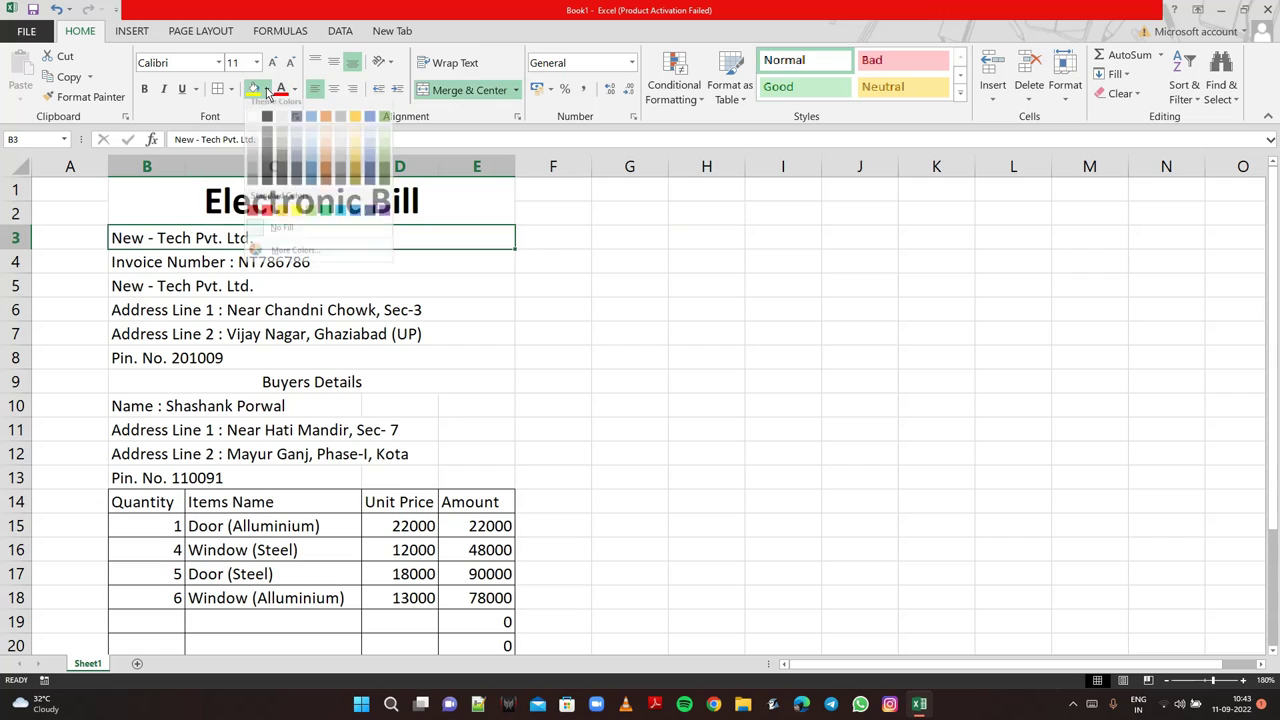
pyautogui.click(341, 217)
pyautogui.click(677, 318)
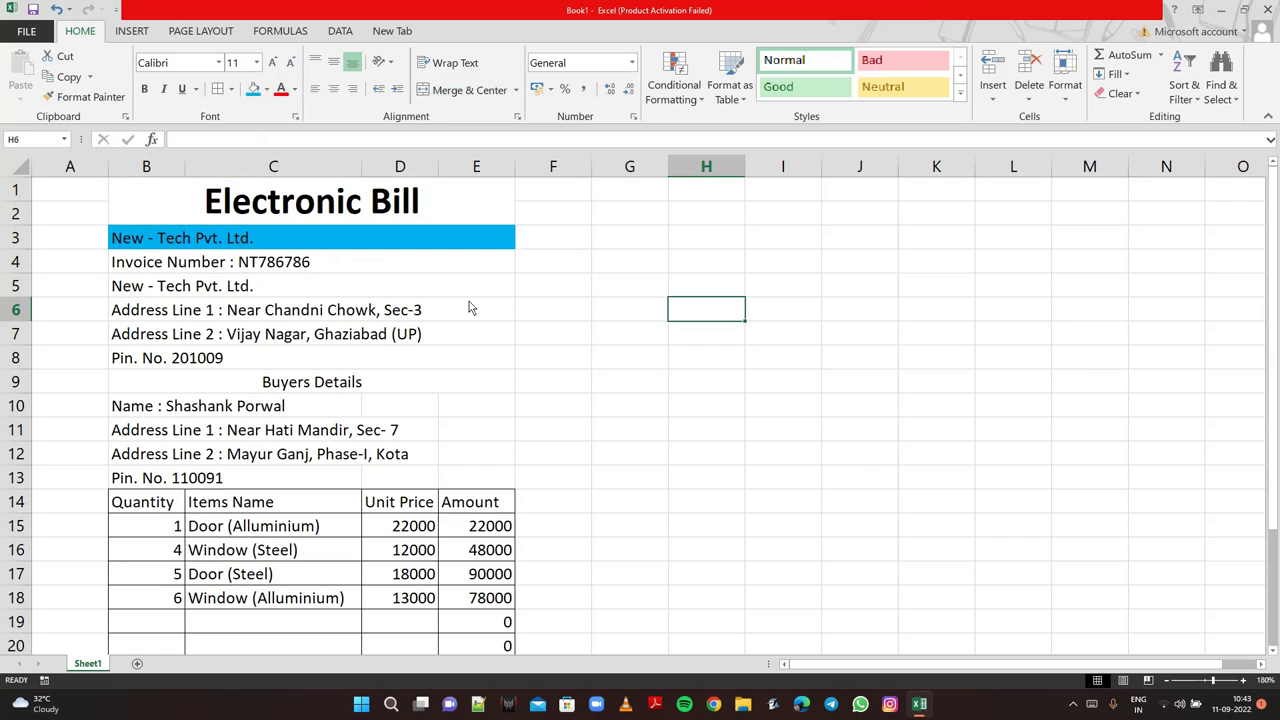
pyautogui.click(276, 387)
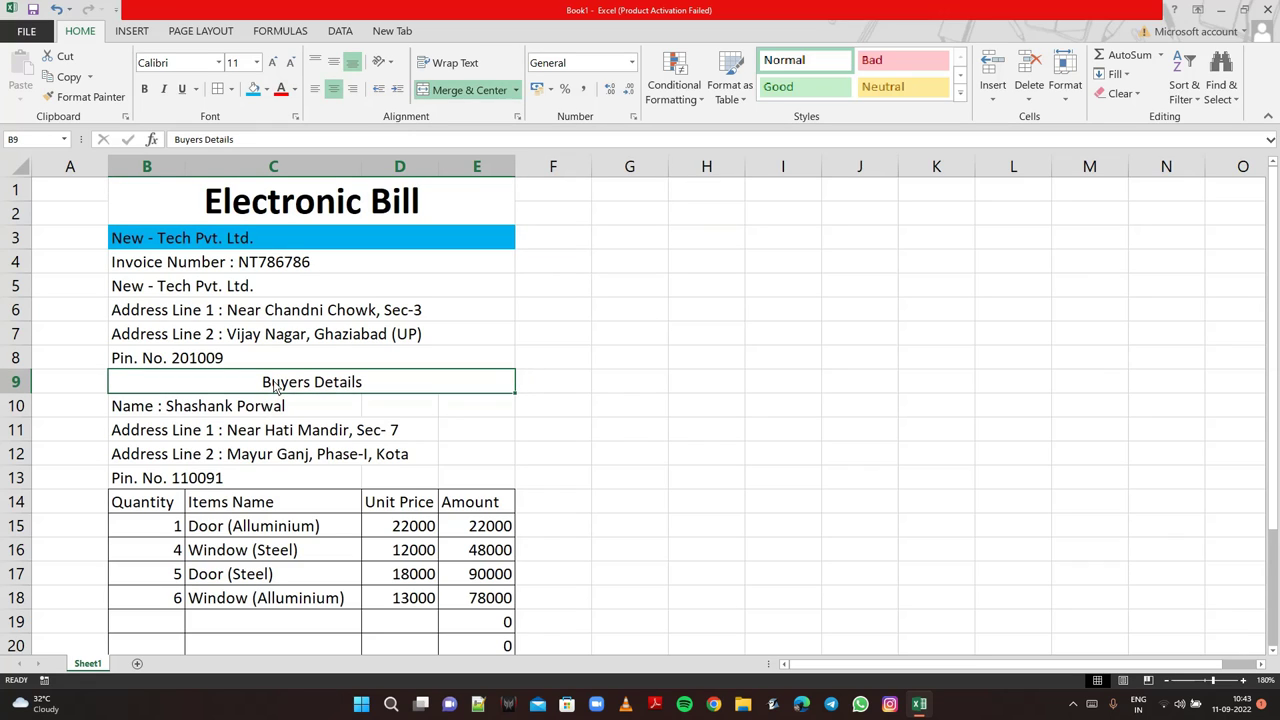
# - Give the Buyers Details heading a black fill with yellow text
pyautogui.click(268, 90)
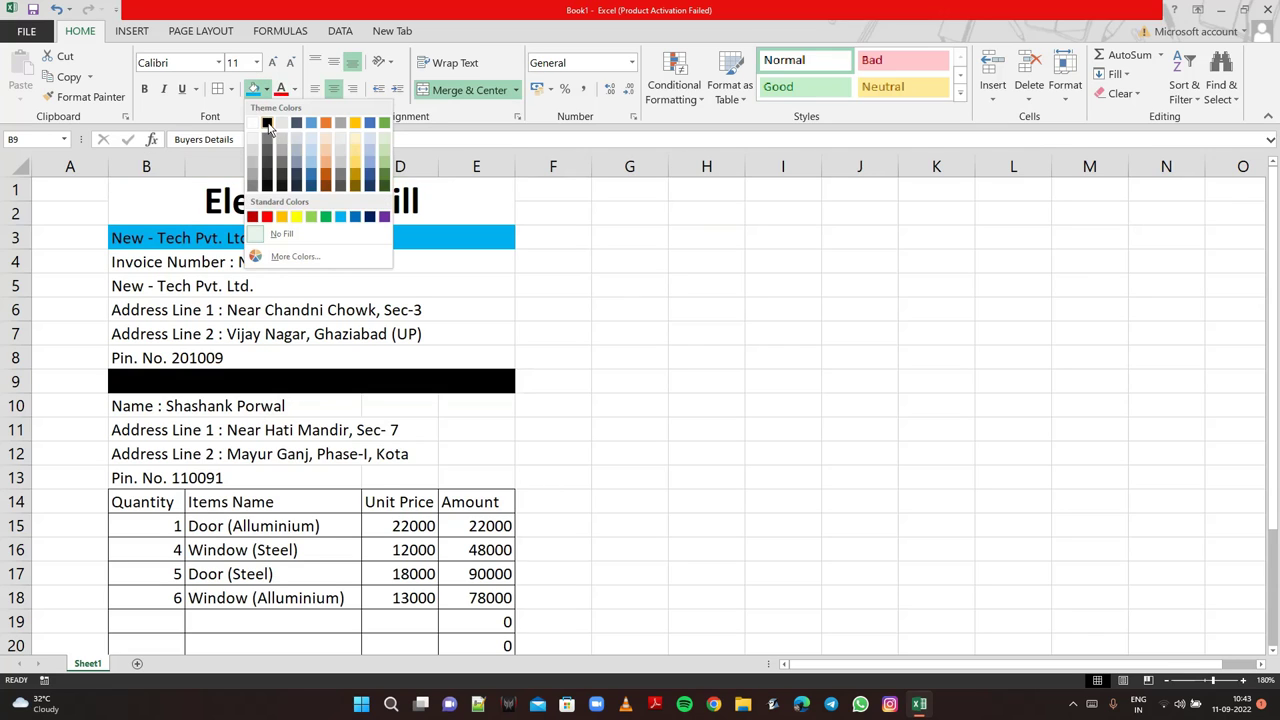
pyautogui.click(267, 124)
pyautogui.click(294, 89)
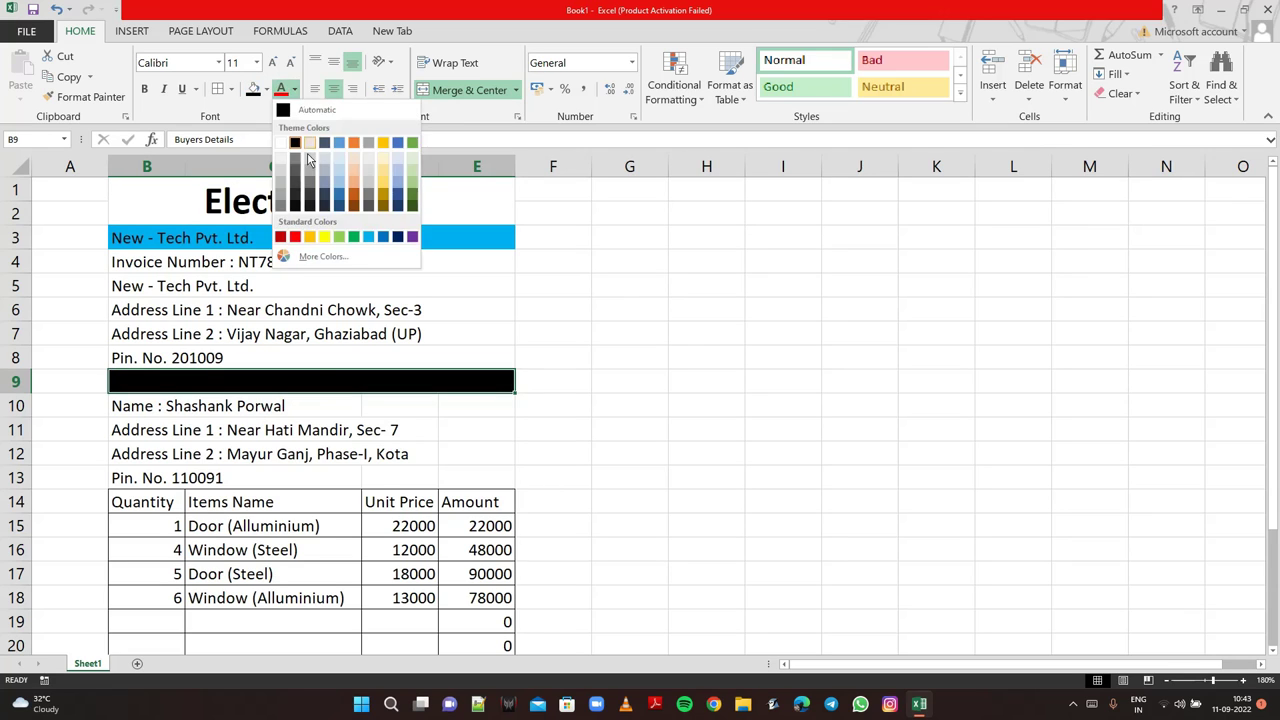
pyautogui.click(324, 240)
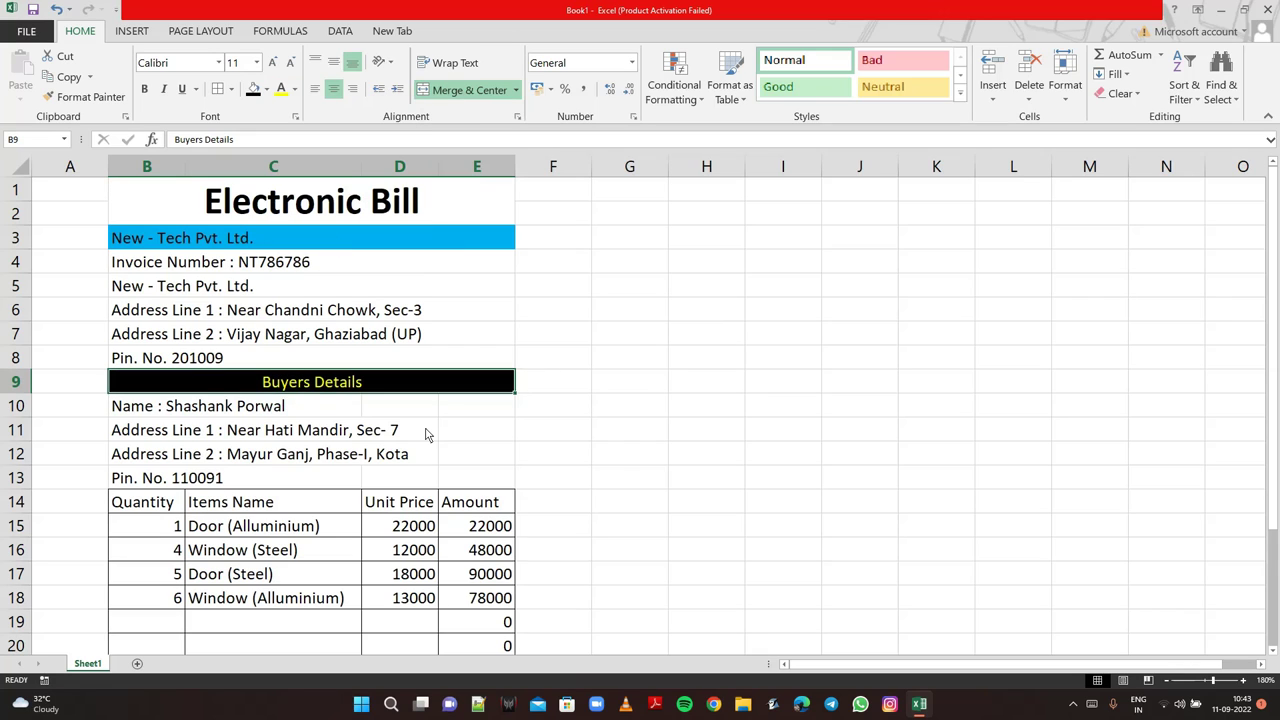
# - Merge and centre each buyer line in rows 10–13 (name, addresses, Pin. No.) across B:E
pyautogui.click(135, 412)
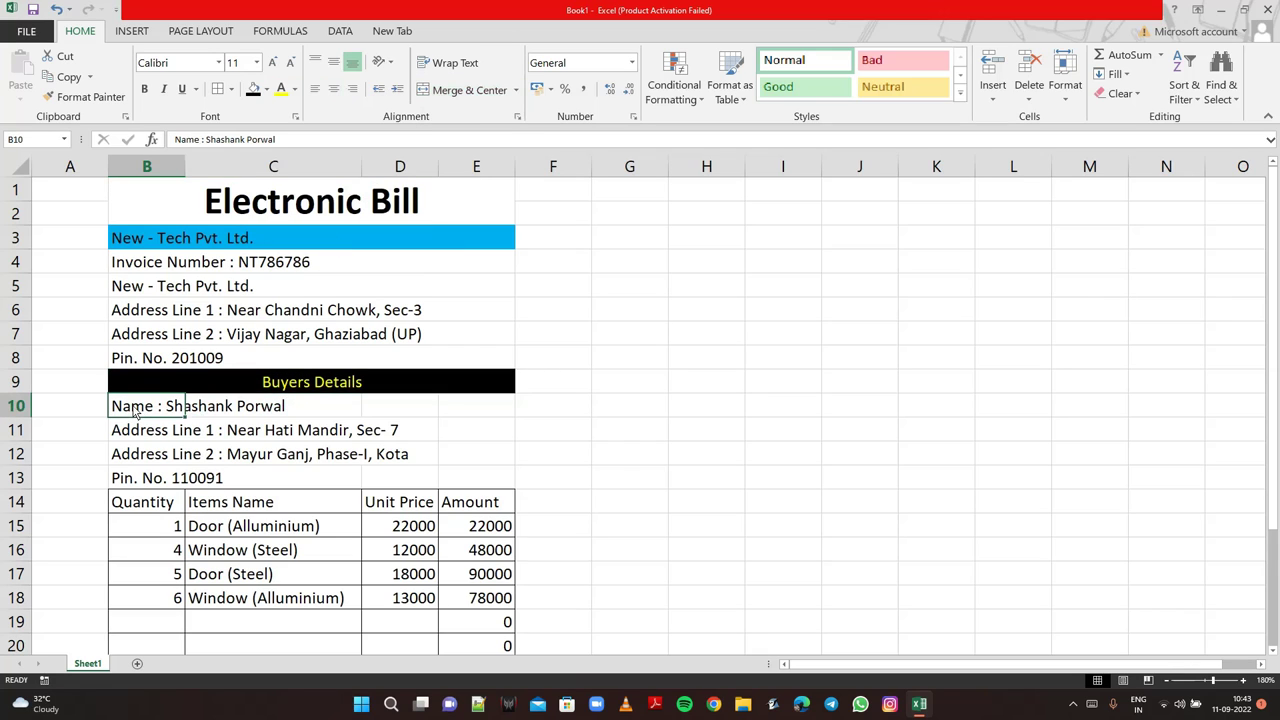
pyautogui.hotkey('shift', 'Right')
pyautogui.hotkey('shift', 'Right')
pyautogui.hotkey('shift', 'Right')
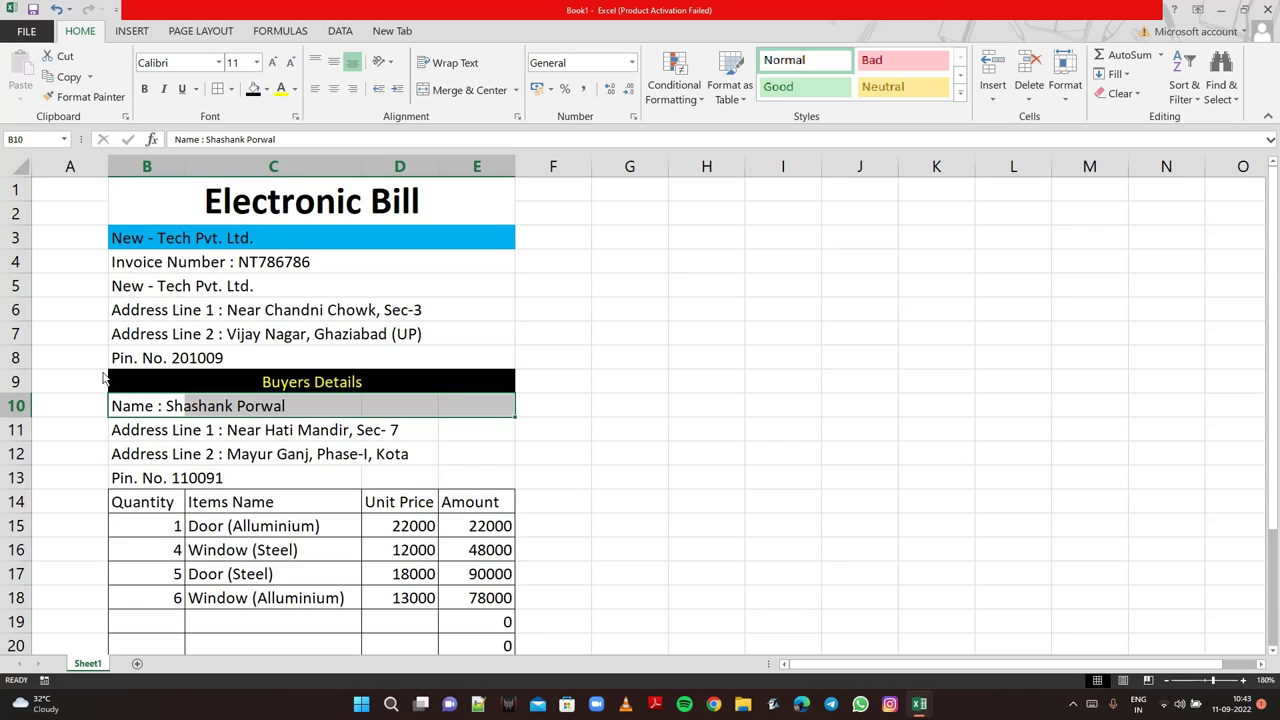
pyautogui.click(449, 101)
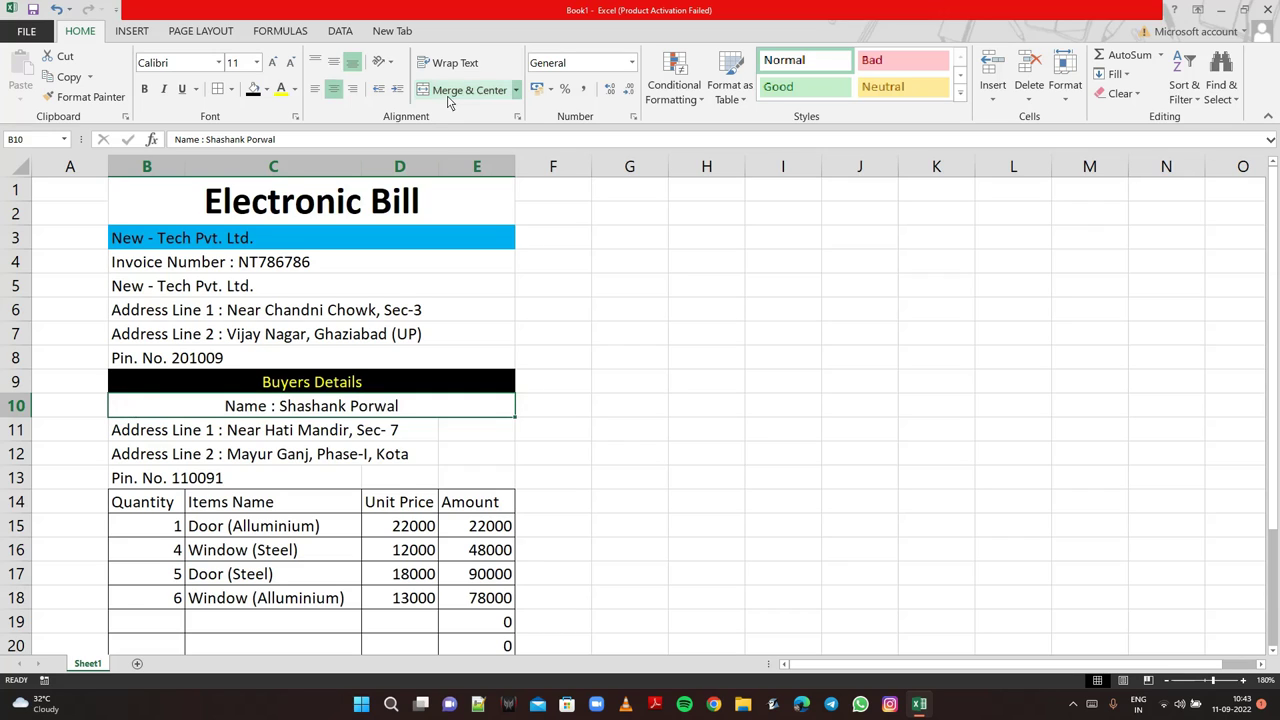
pyautogui.press('Down')
pyautogui.hotkey('shift', 'Right')
pyautogui.hotkey('shift', 'Right')
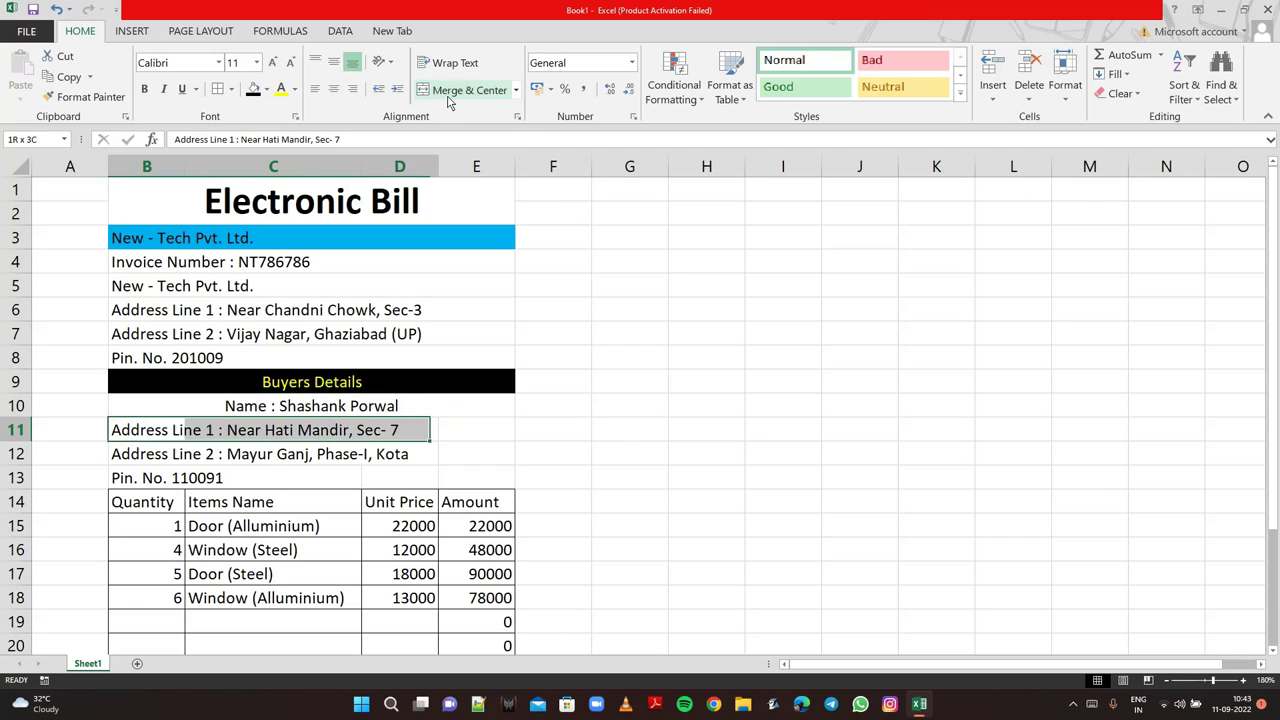
pyautogui.hotkey('shift', 'Right')
pyautogui.click(449, 101)
pyautogui.press('Down')
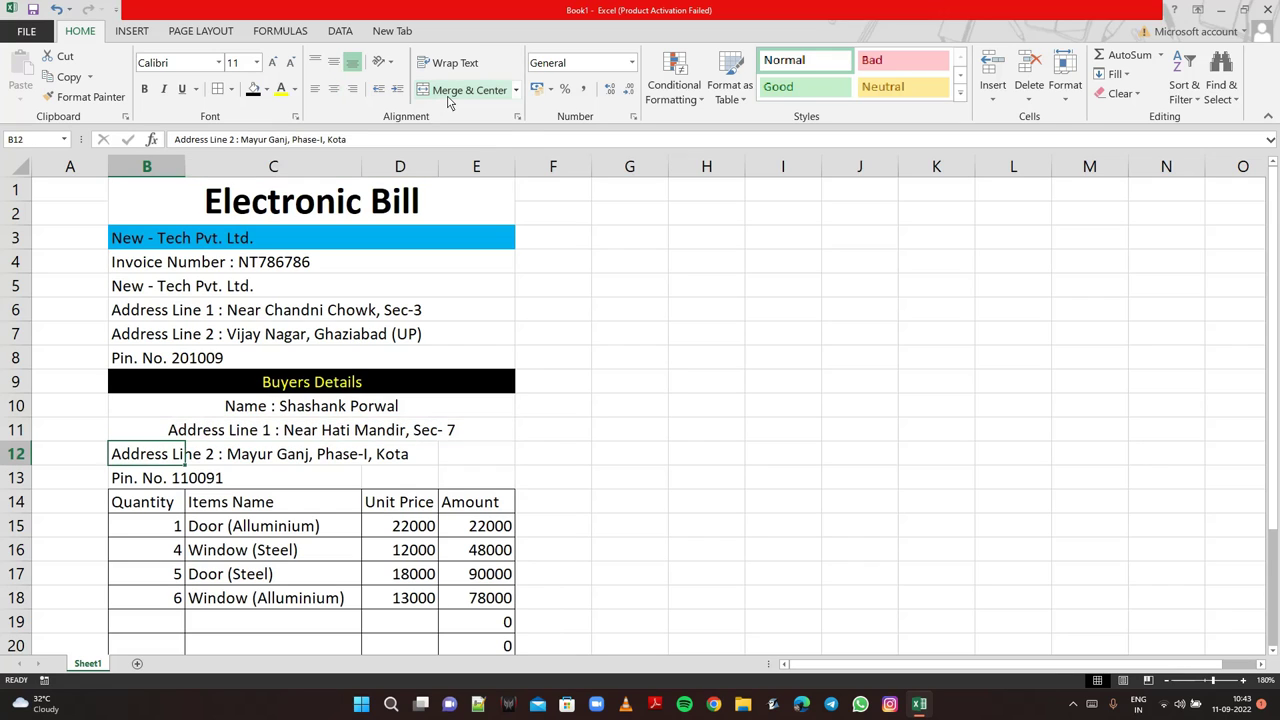
pyautogui.hotkey('shift', 'Right')
pyautogui.hotkey('shift', 'Right')
pyautogui.hotkey('shift', 'Right')
pyautogui.click(449, 101)
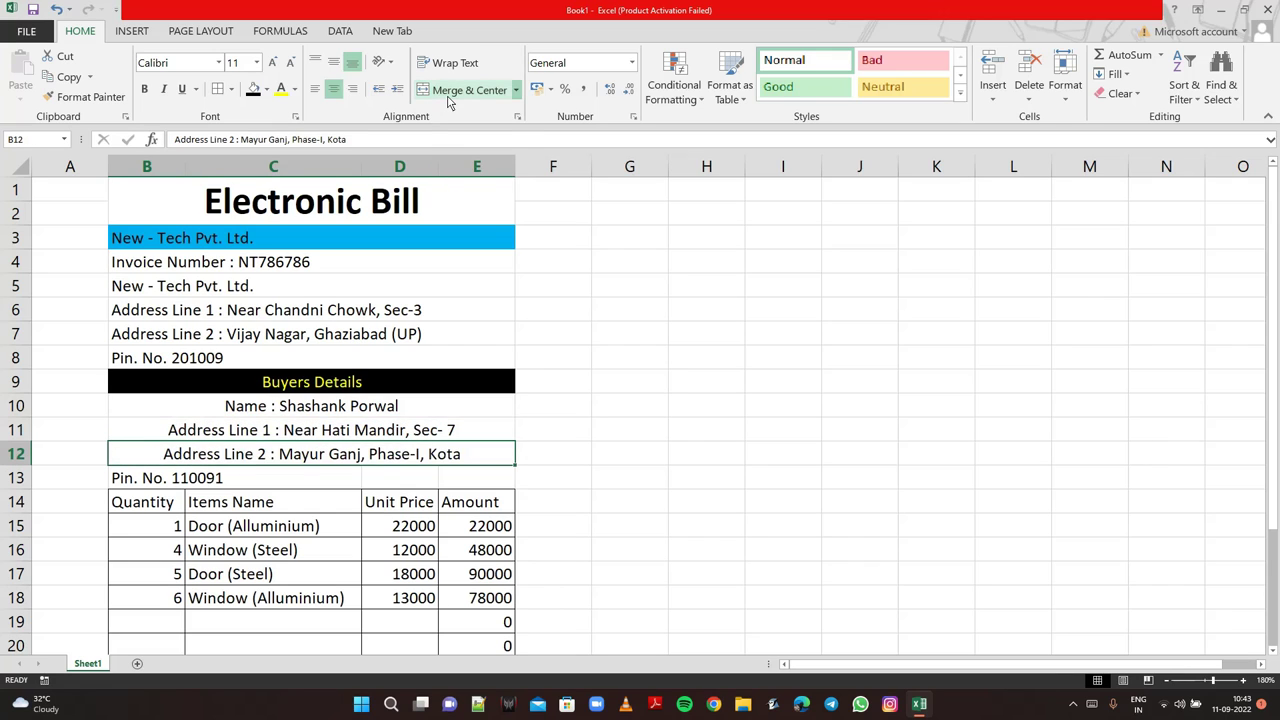
pyautogui.press('Down')
pyautogui.hotkey('shift', 'Right')
pyautogui.hotkey('shift', 'Right')
pyautogui.hotkey('shift', 'Right')
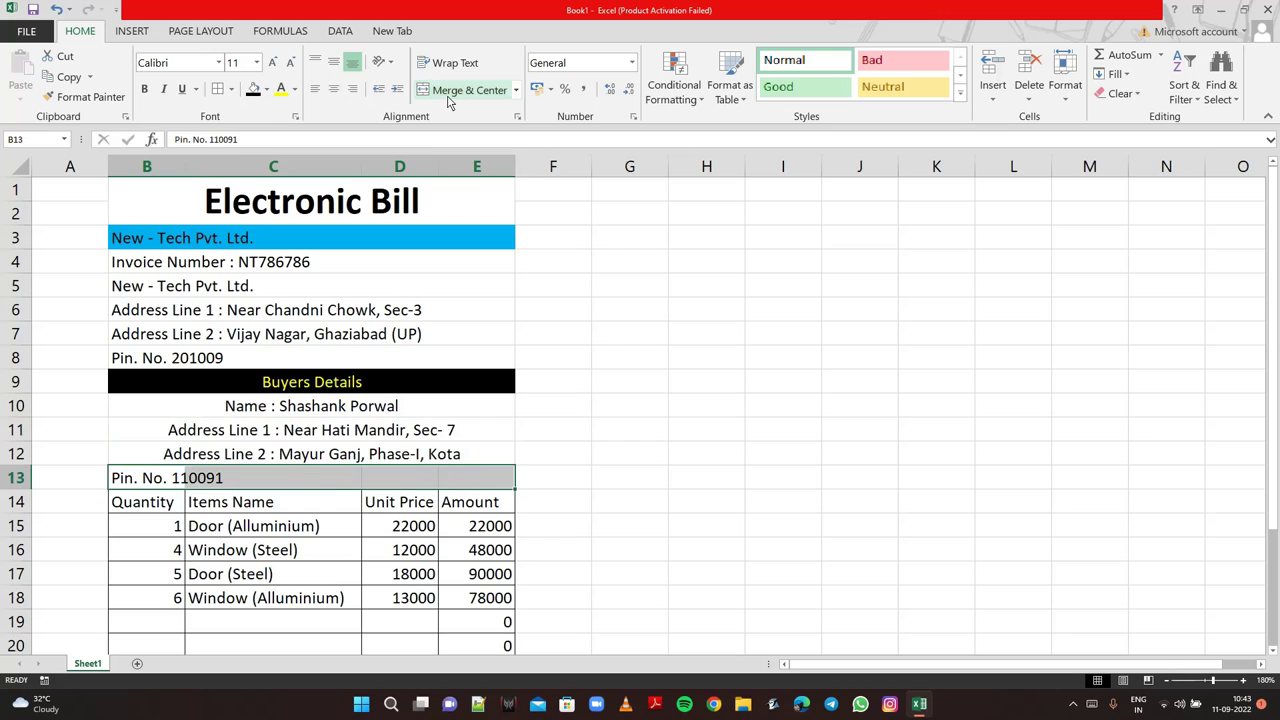
pyautogui.click(449, 101)
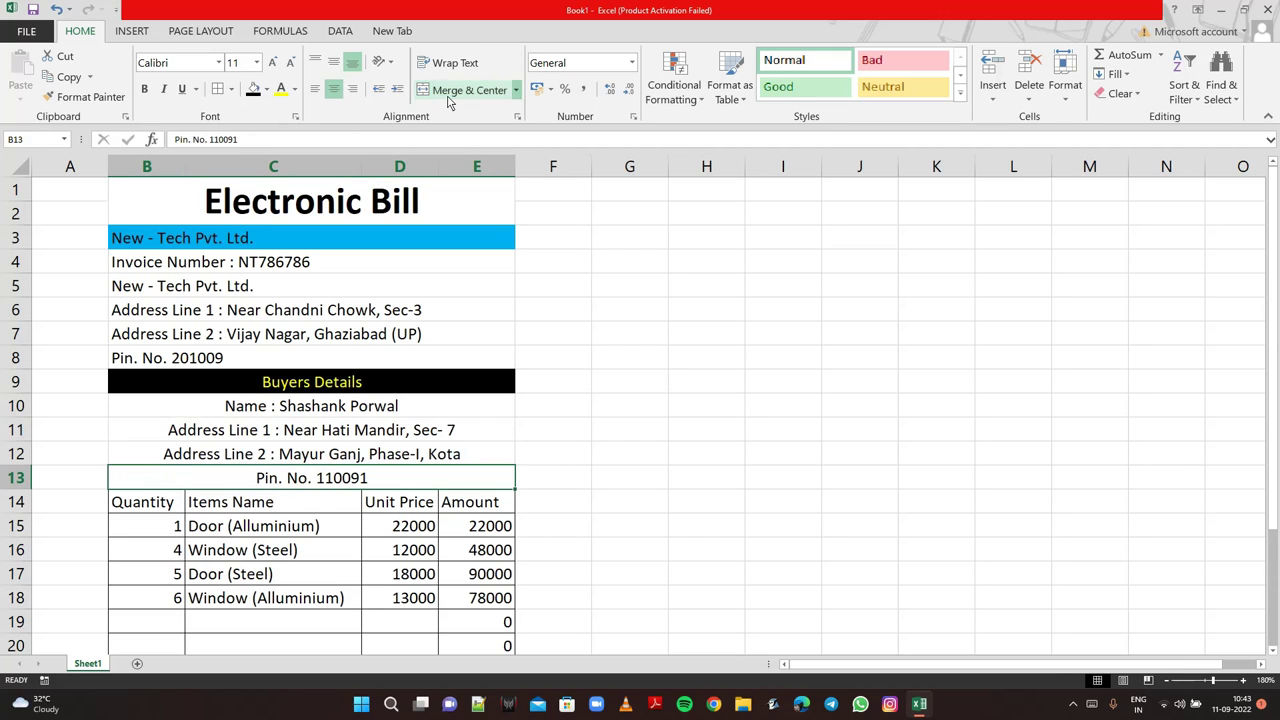
# - Left-align the buyer detail rows 10–13
pyautogui.moveTo(197, 410); pyautogui.dragTo(200, 478)
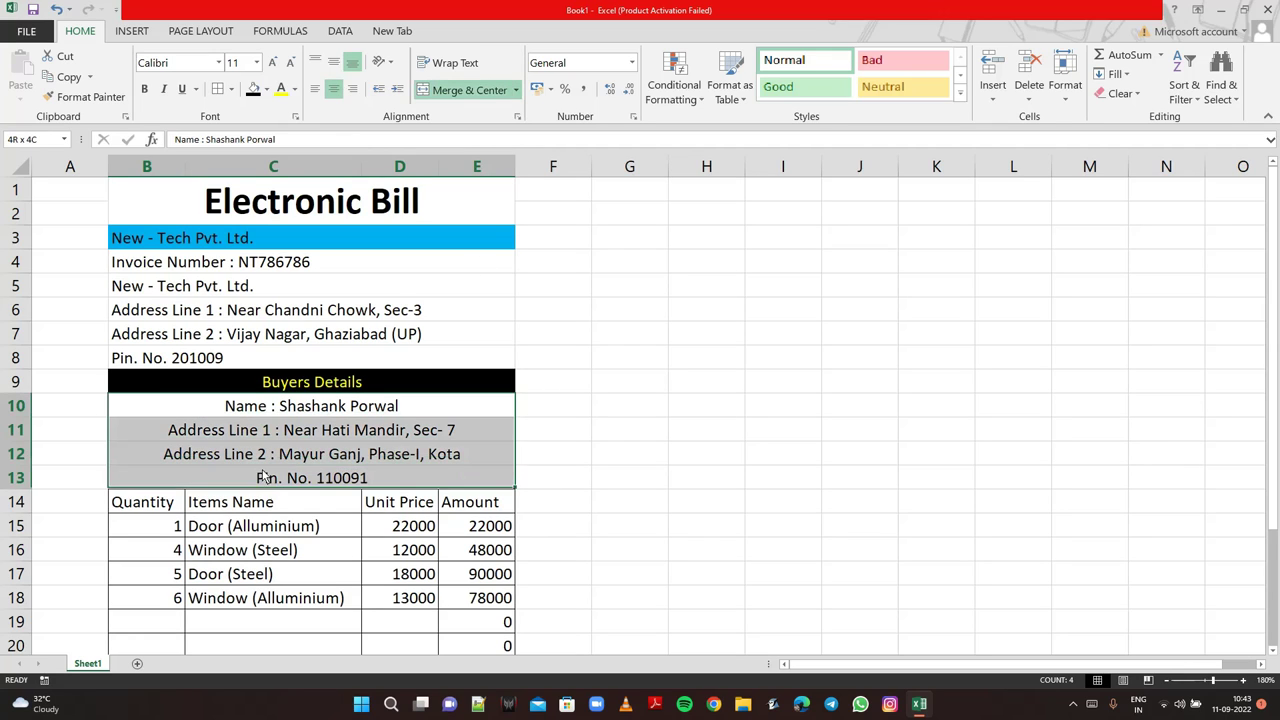
pyautogui.click(316, 90)
pyautogui.click(758, 337)
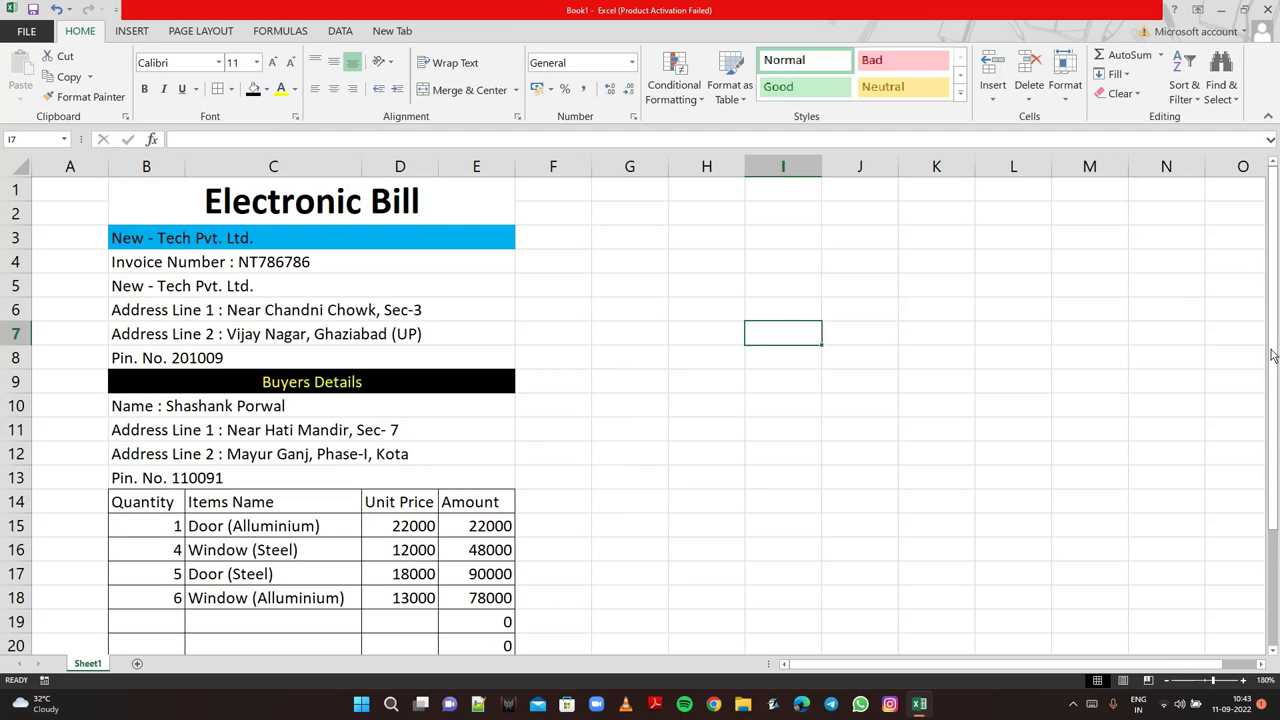
# - Format the D25 Total cell with a black fill and white font colour
pyautogui.moveTo(1273, 355); pyautogui.dragTo(1277, 514)
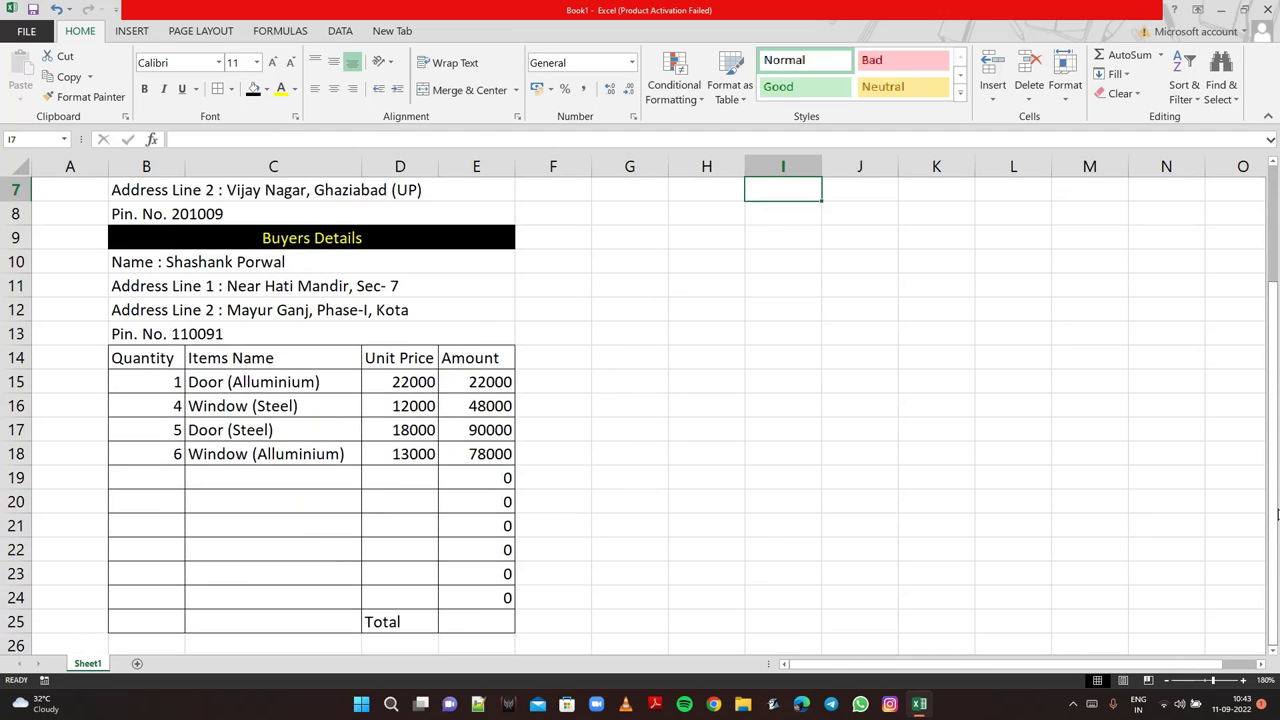
pyautogui.click(394, 630)
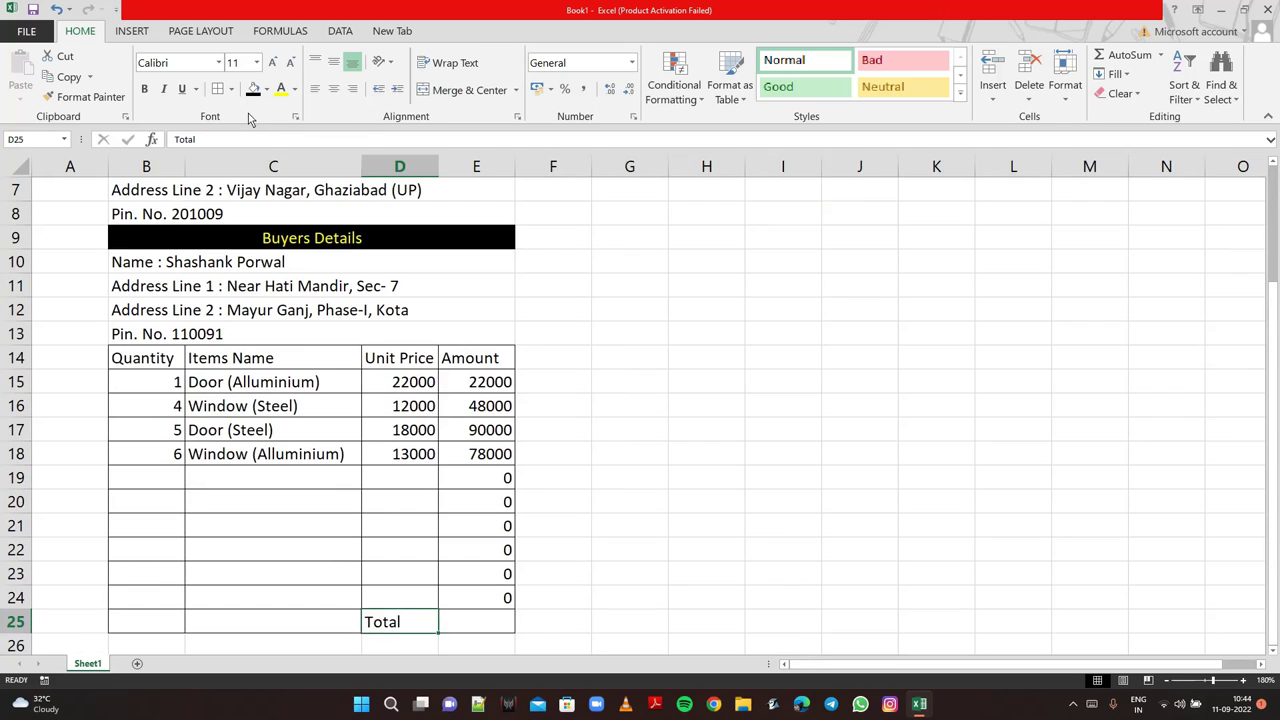
pyautogui.click(254, 88)
pyautogui.click(294, 89)
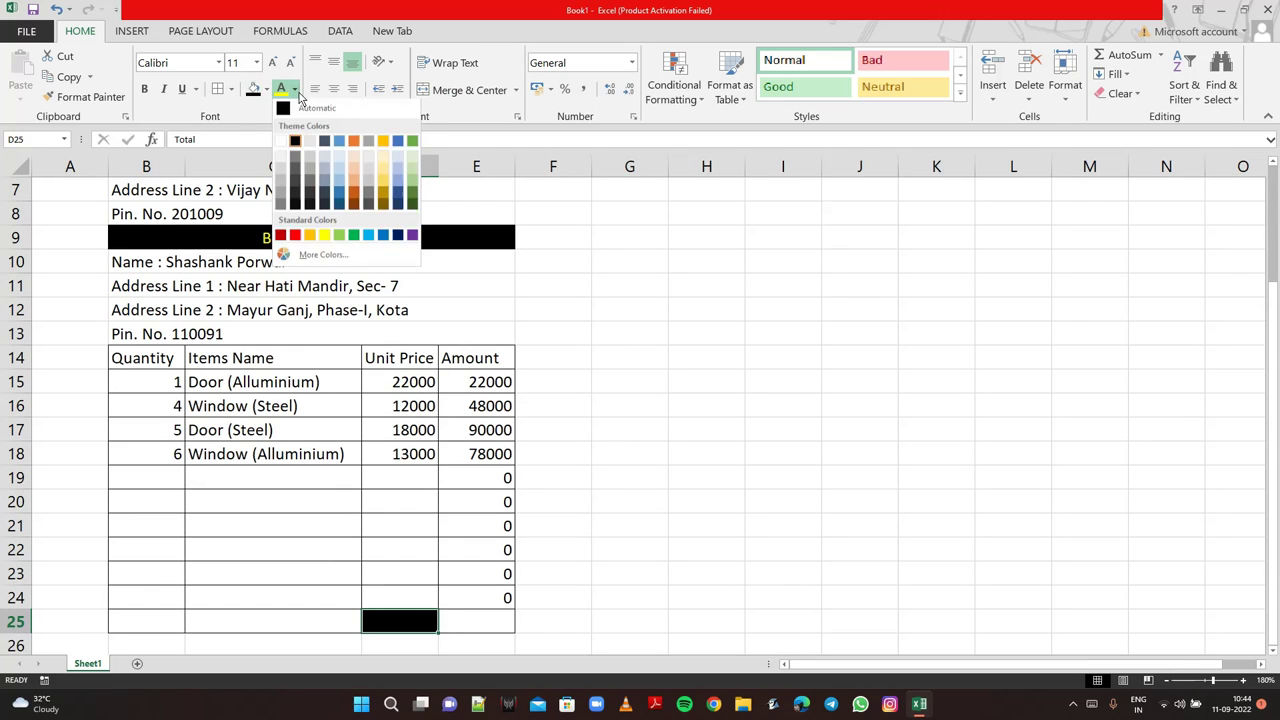
pyautogui.click(281, 143)
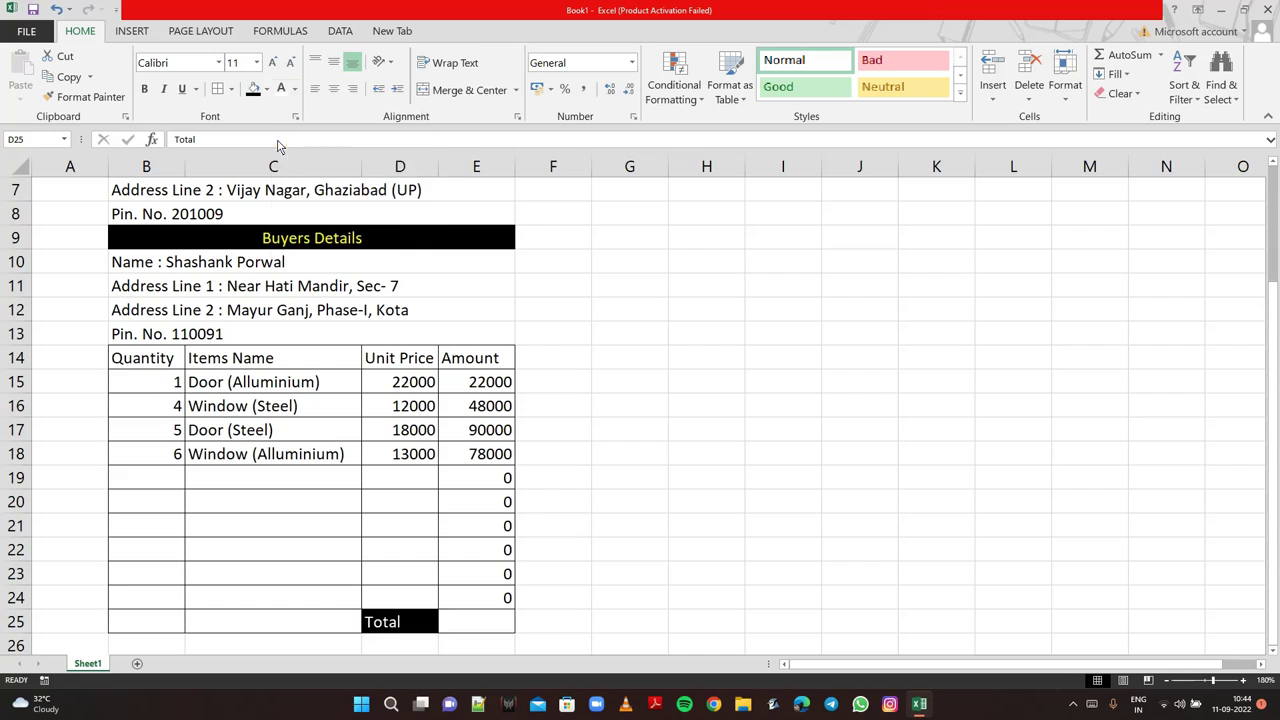
pyautogui.click(716, 344)
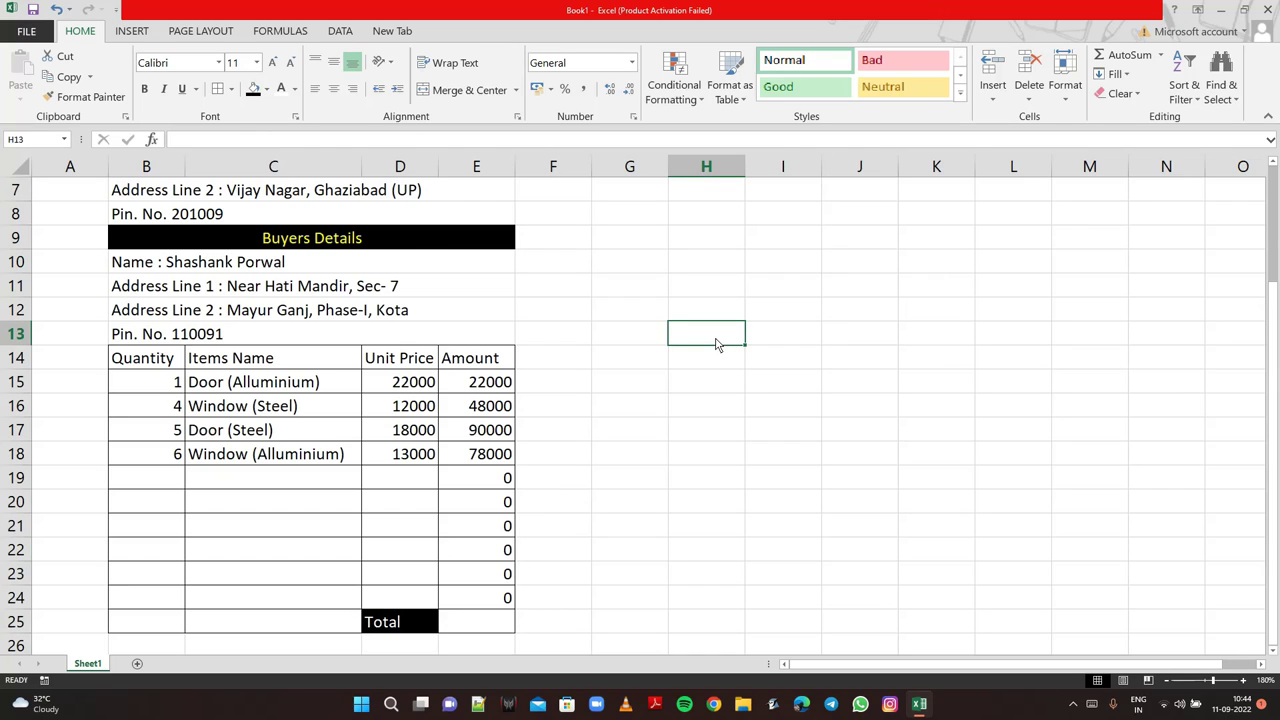
pyautogui.click(400, 577)
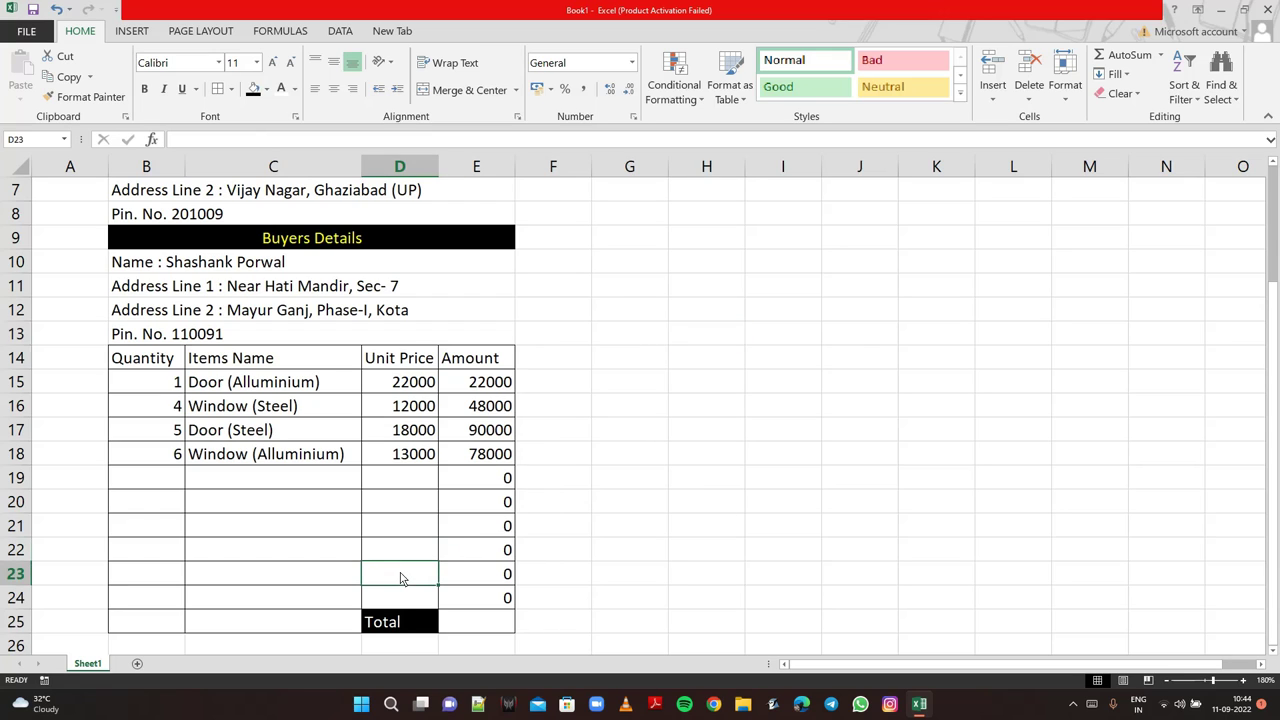
# - Enter the label Sub-Total in D23, correcting the typo
pyautogui.write('Sub')
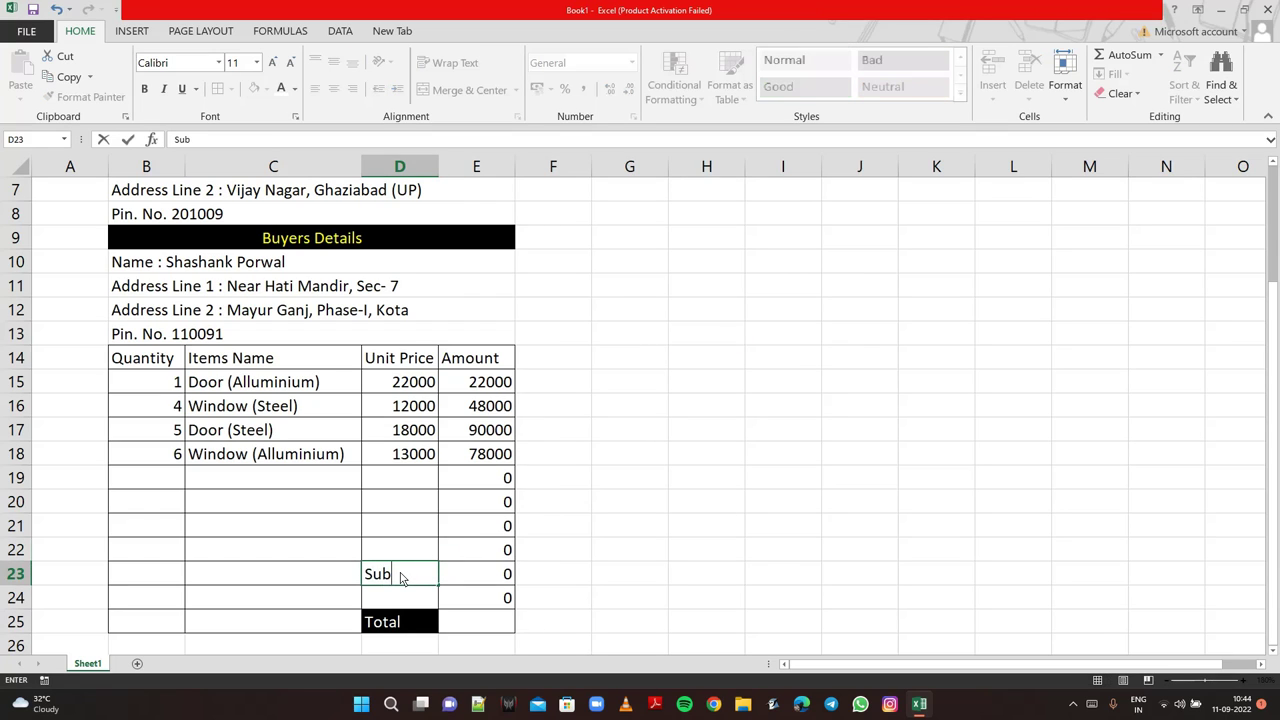
pyautogui.write('-')
pyautogui.write('Toal')
pyautogui.press('BackSpace')
pyautogui.write('tal')
pyautogui.click(415, 600)
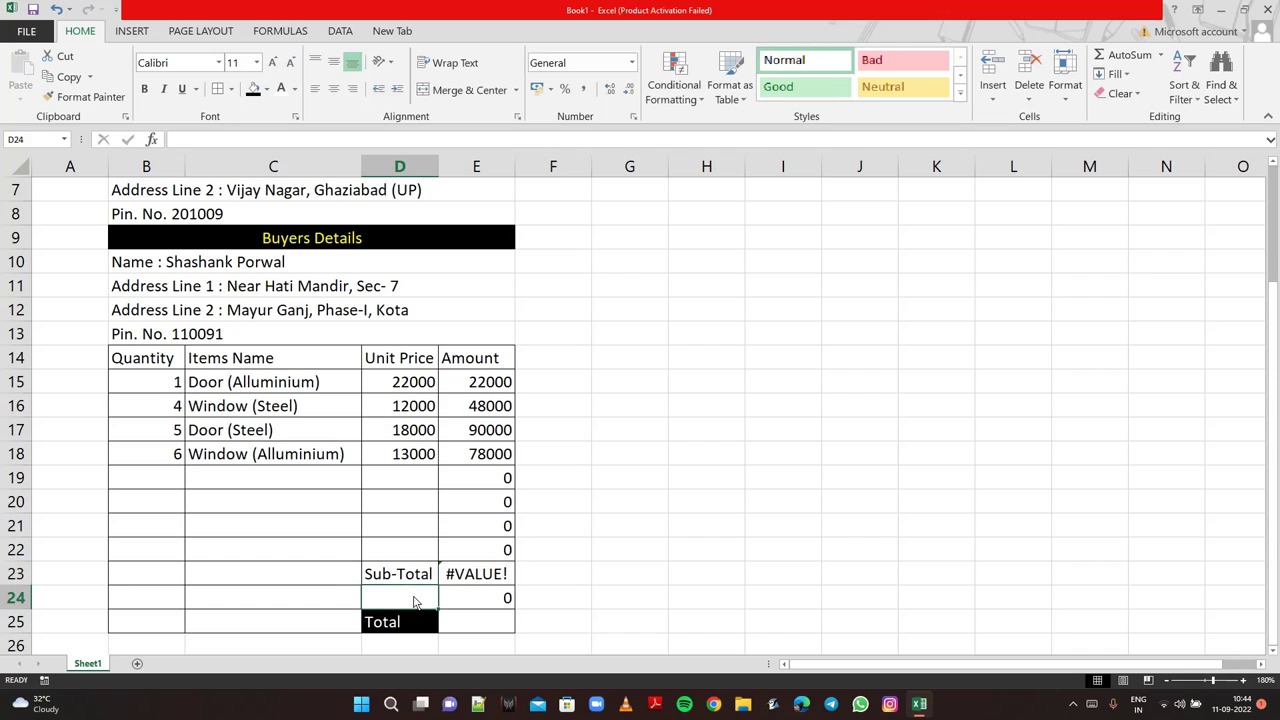
# - Add a right-aligned GST label in C24
pyautogui.click(302, 603)
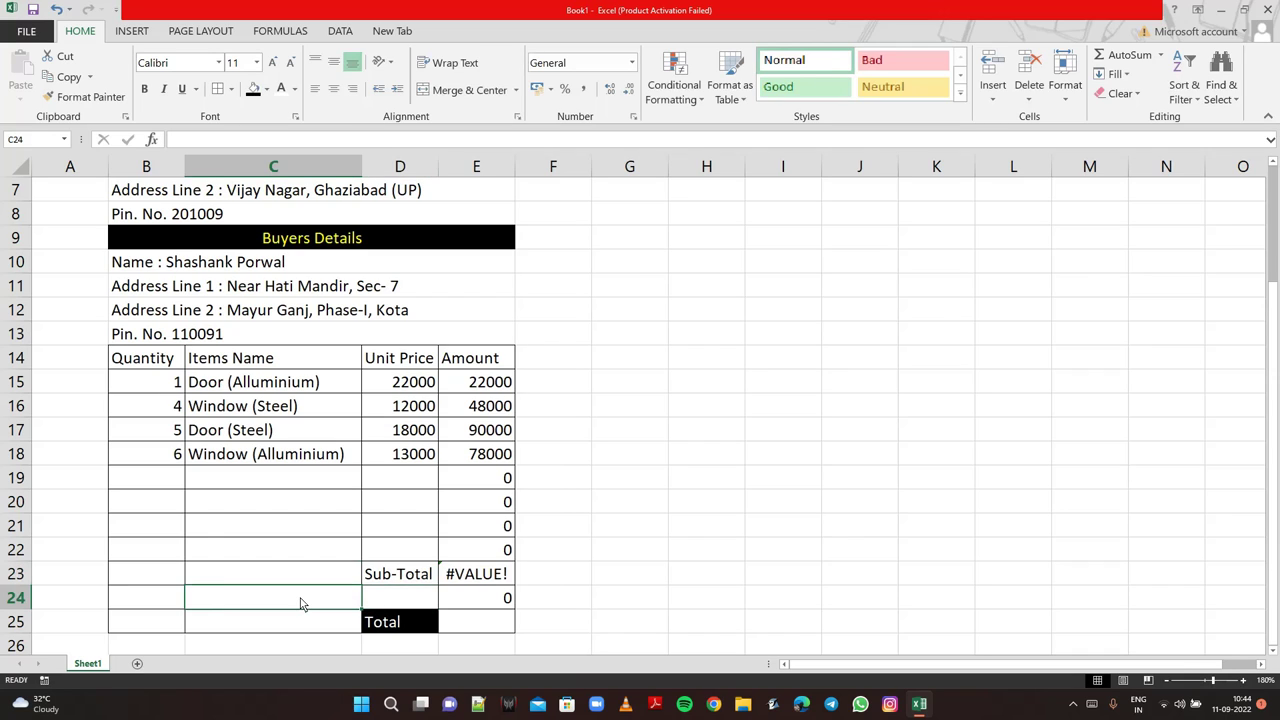
pyautogui.write('GS')
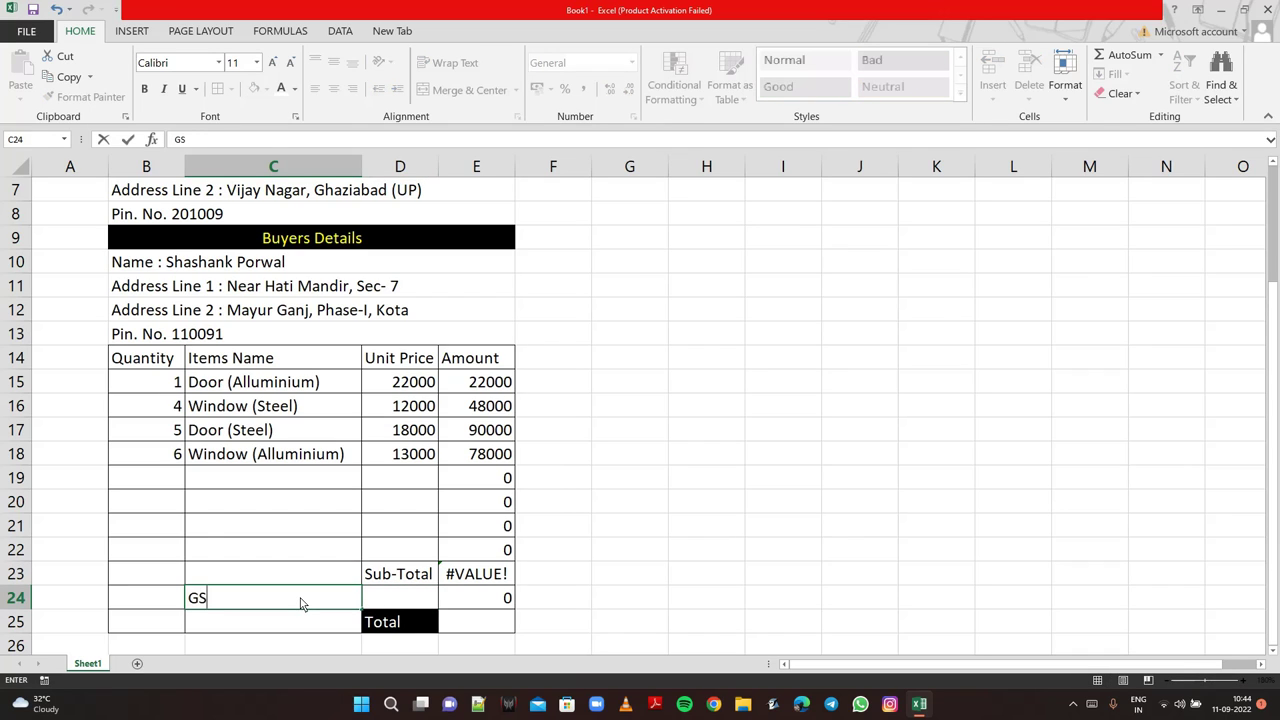
pyautogui.write('T')
pyautogui.click(692, 366)
pyautogui.click(306, 608)
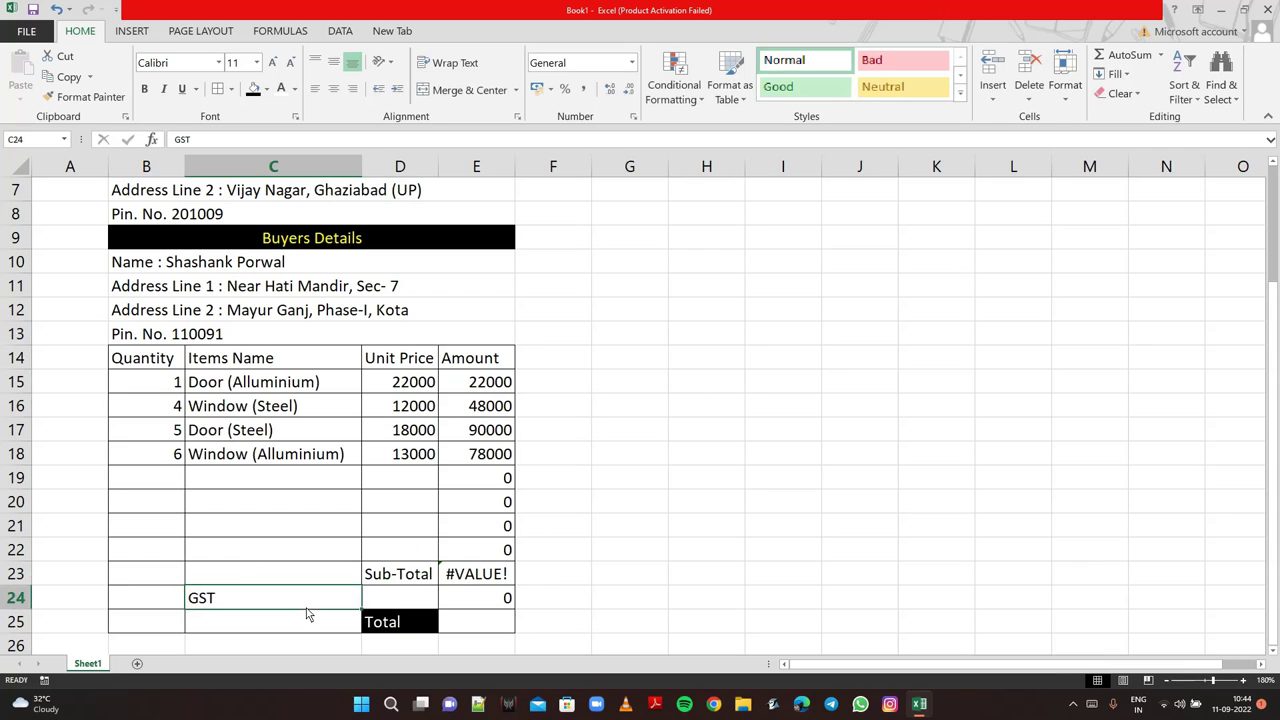
pyautogui.click(351, 90)
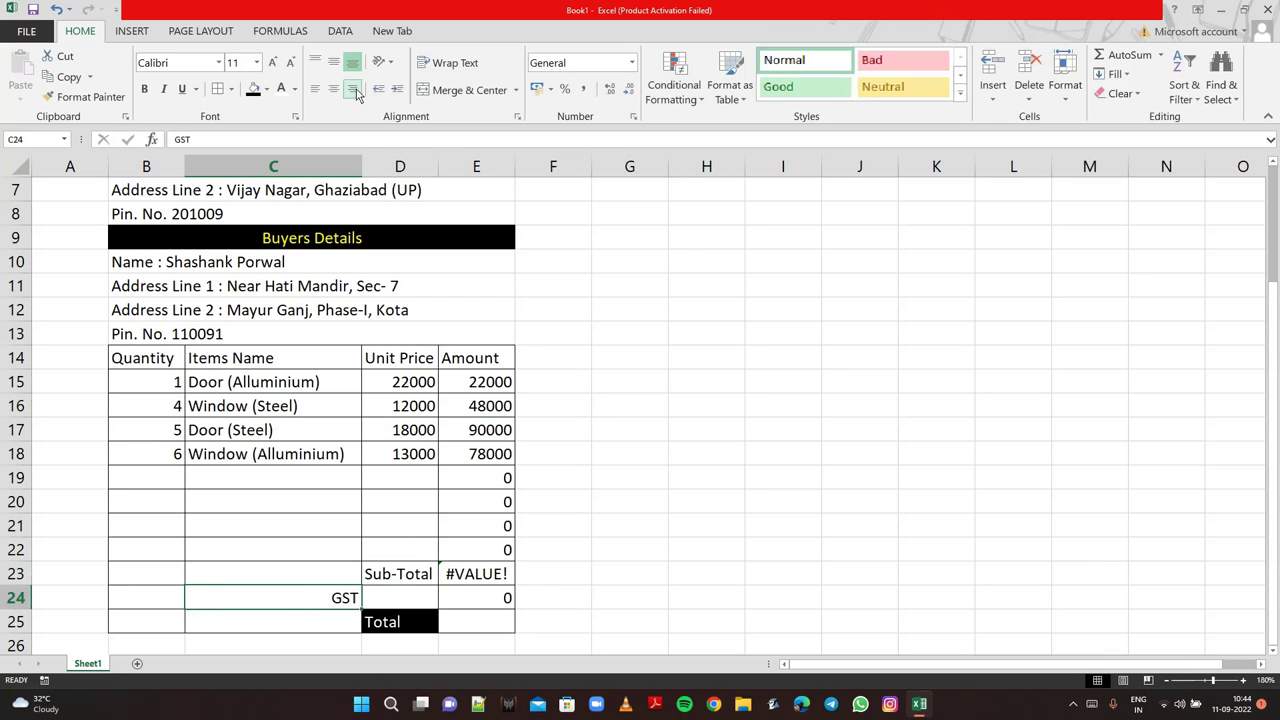
# - Enter the GST rate 28% in D24
pyautogui.click(407, 601)
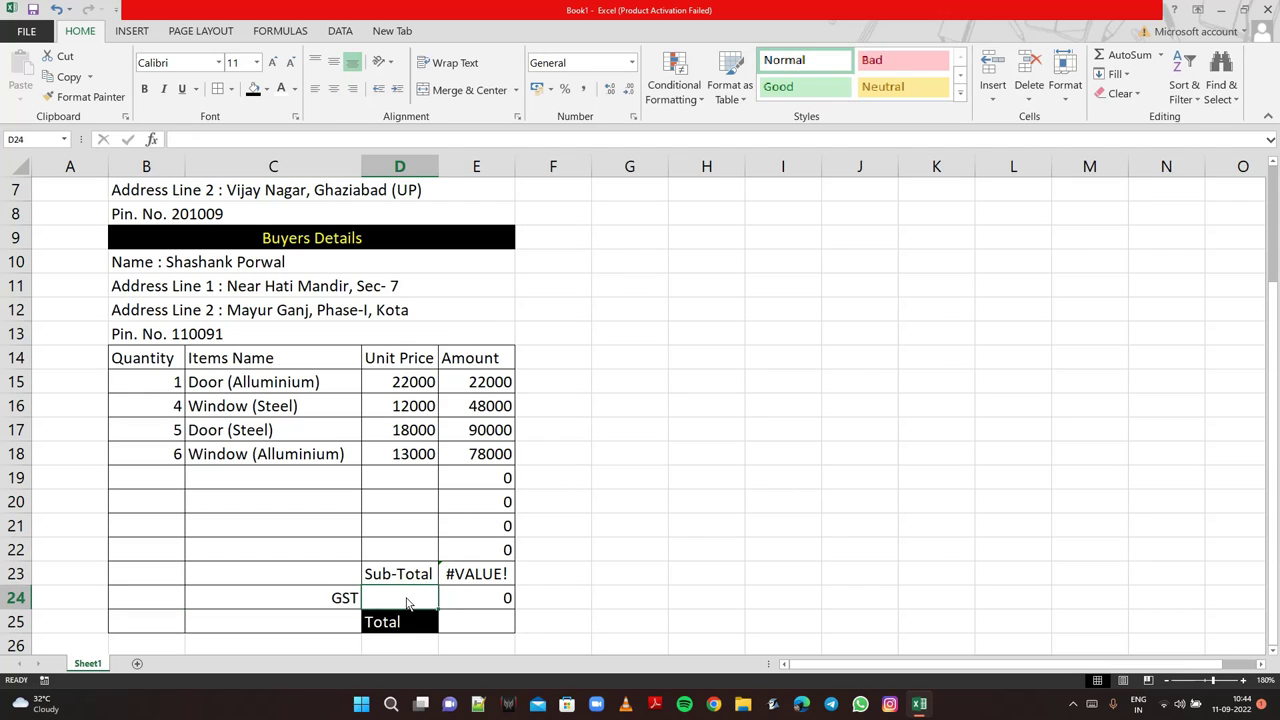
pyautogui.write('28')
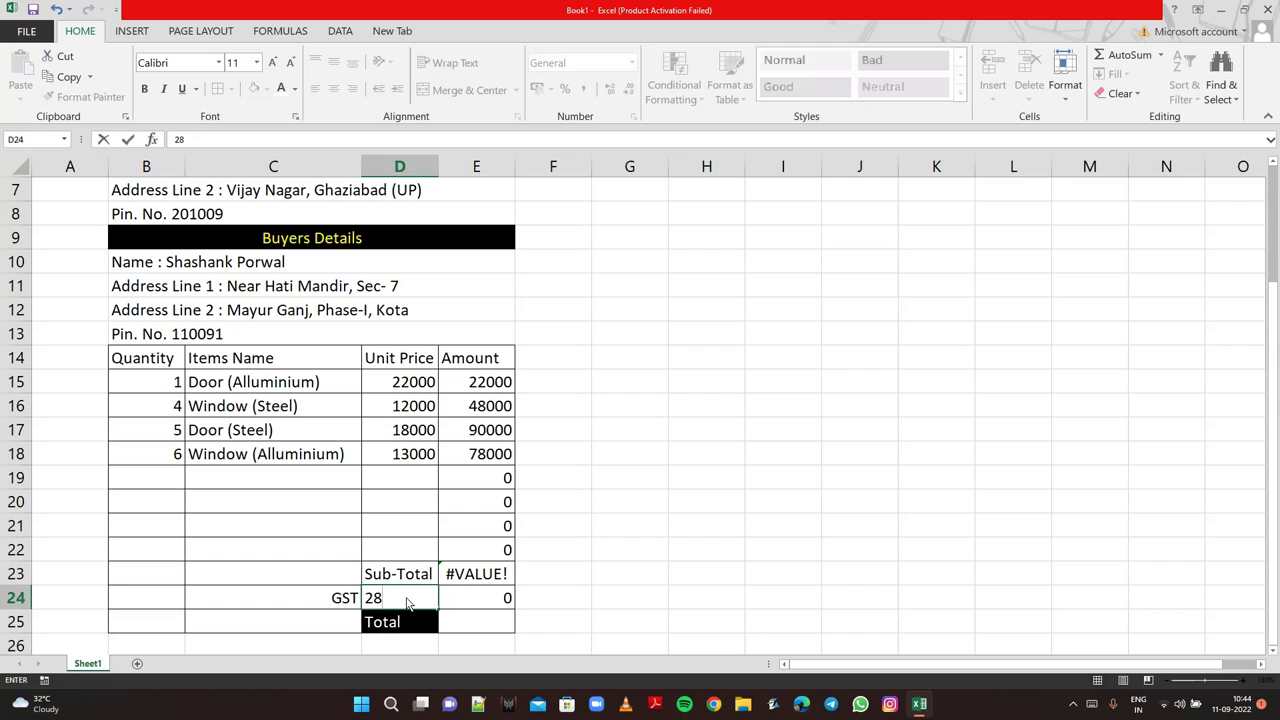
pyautogui.write('%')
pyautogui.click(488, 627)
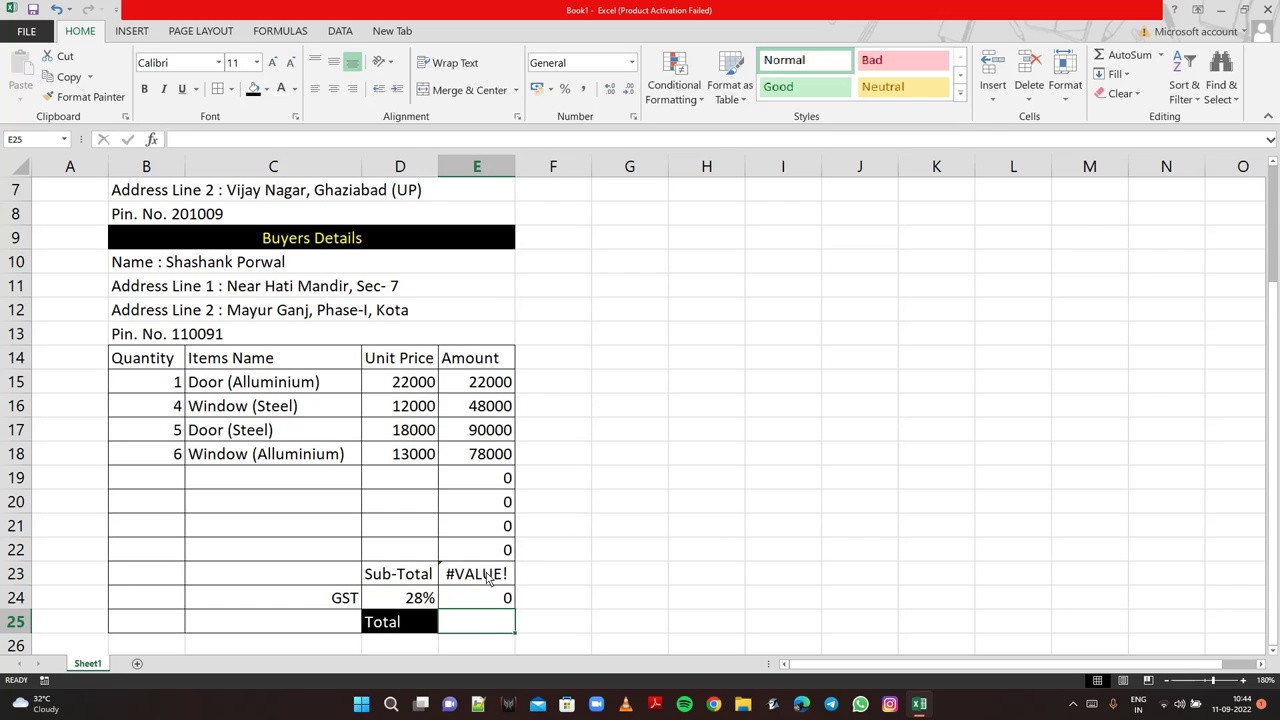
pyautogui.click(564, 559)
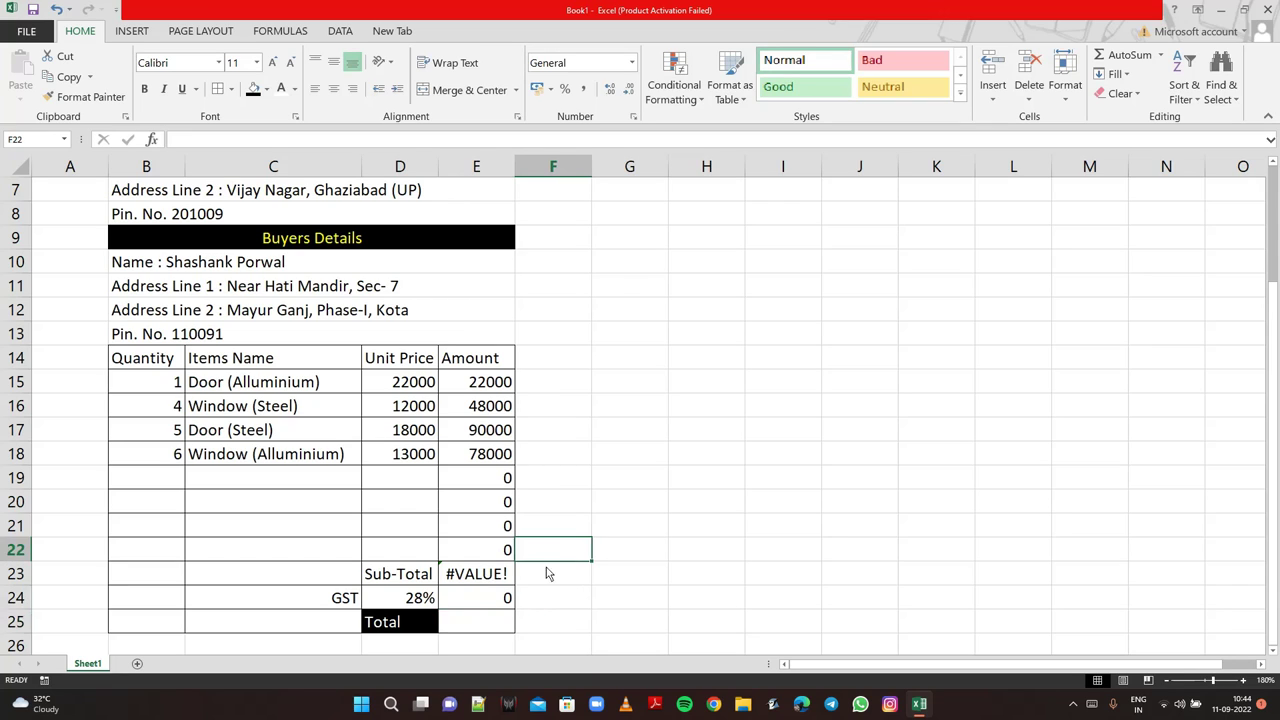
# - Clear the #VALUE! formula from E23
pyautogui.click(500, 583)
pyautogui.press('Delete')
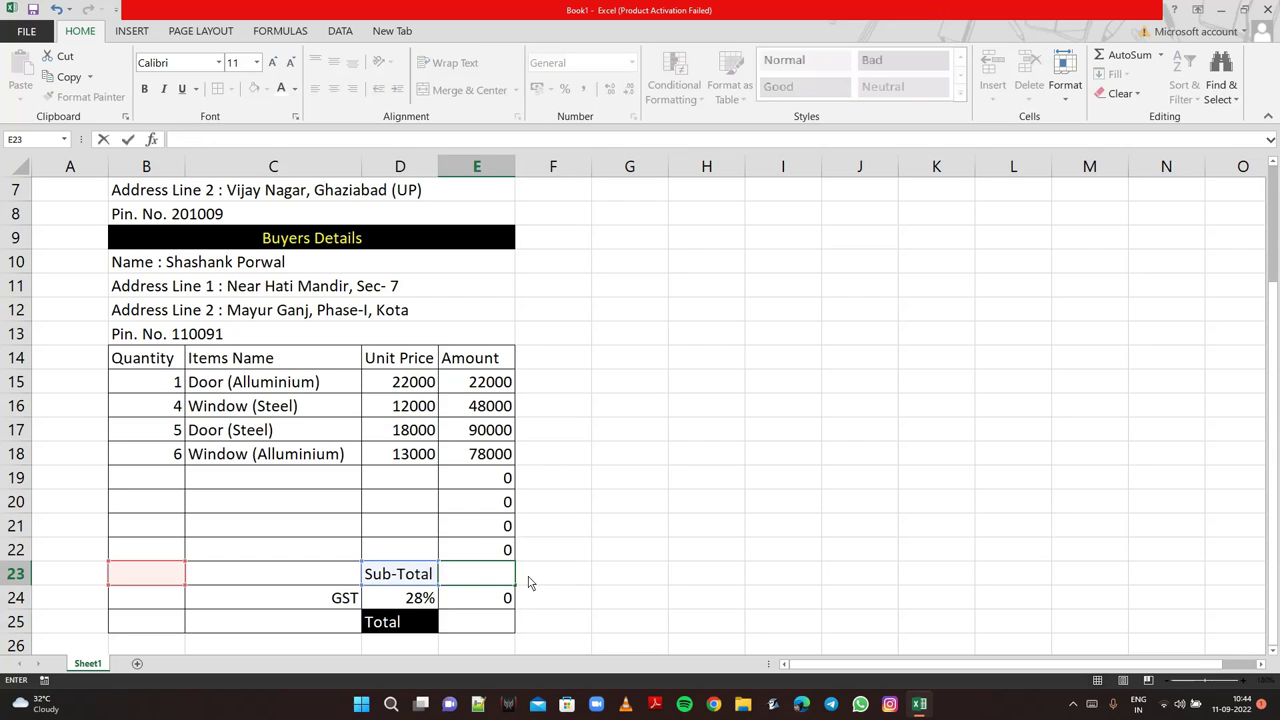
pyautogui.click(553, 580)
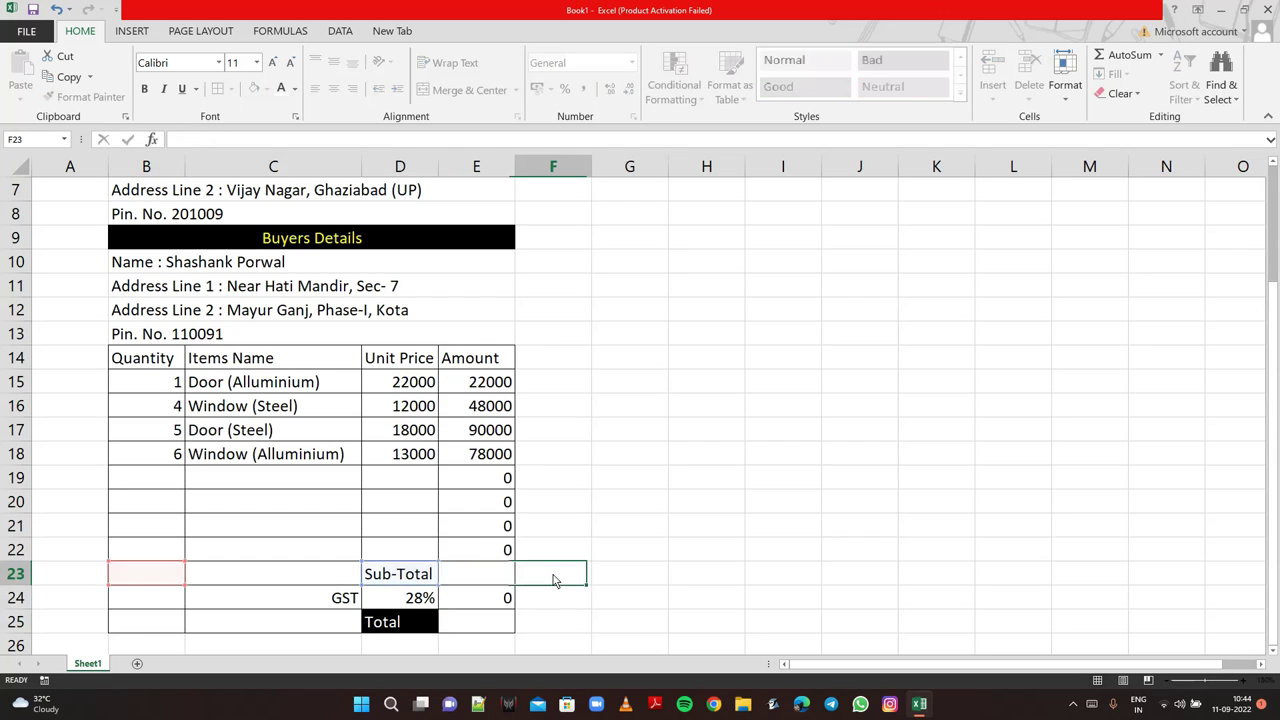
# - Put the Total formula =E23+E24 in E25, showing 0
pyautogui.click(479, 622)
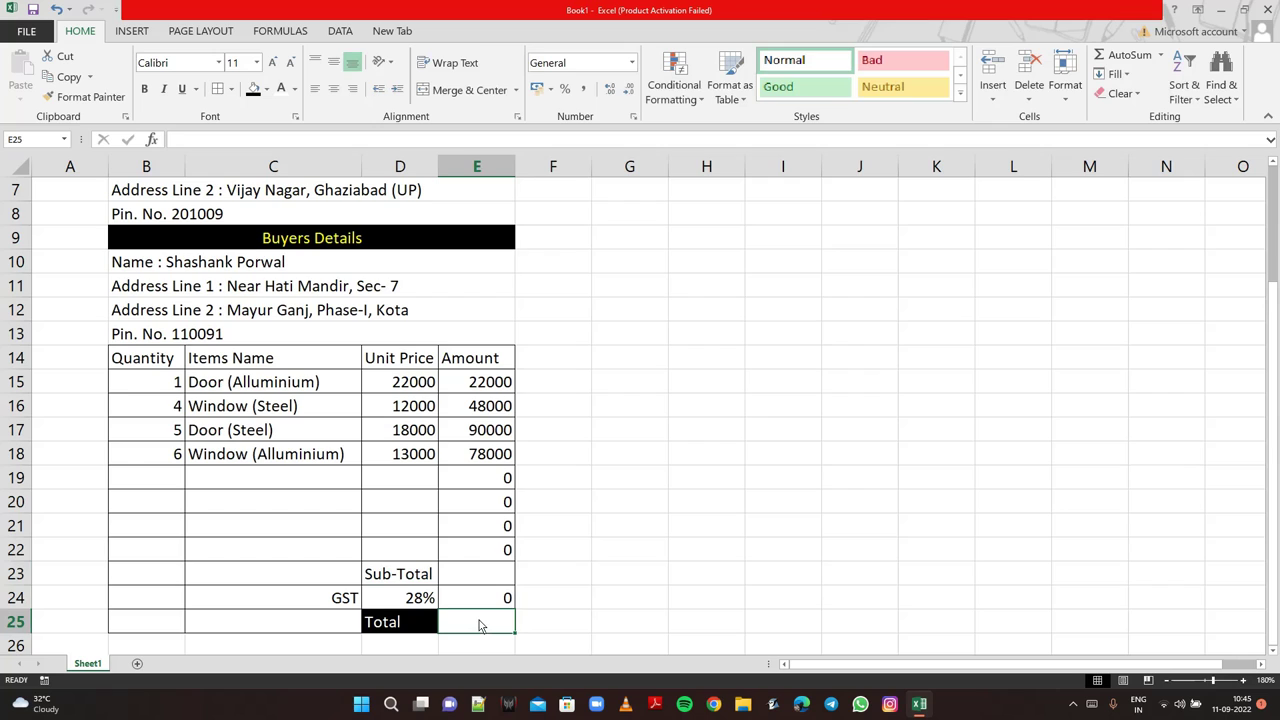
pyautogui.write('=')
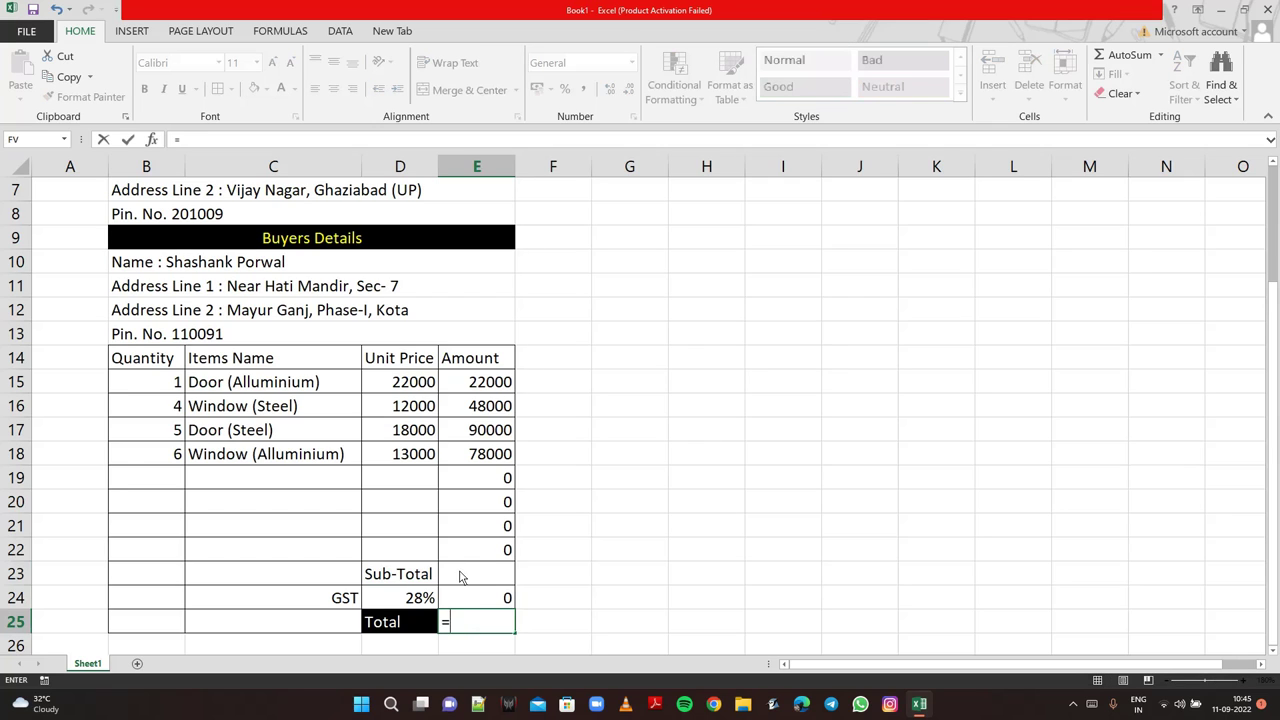
pyautogui.click(461, 578)
pyautogui.moveTo(461, 578); pyautogui.dragTo(470, 585)
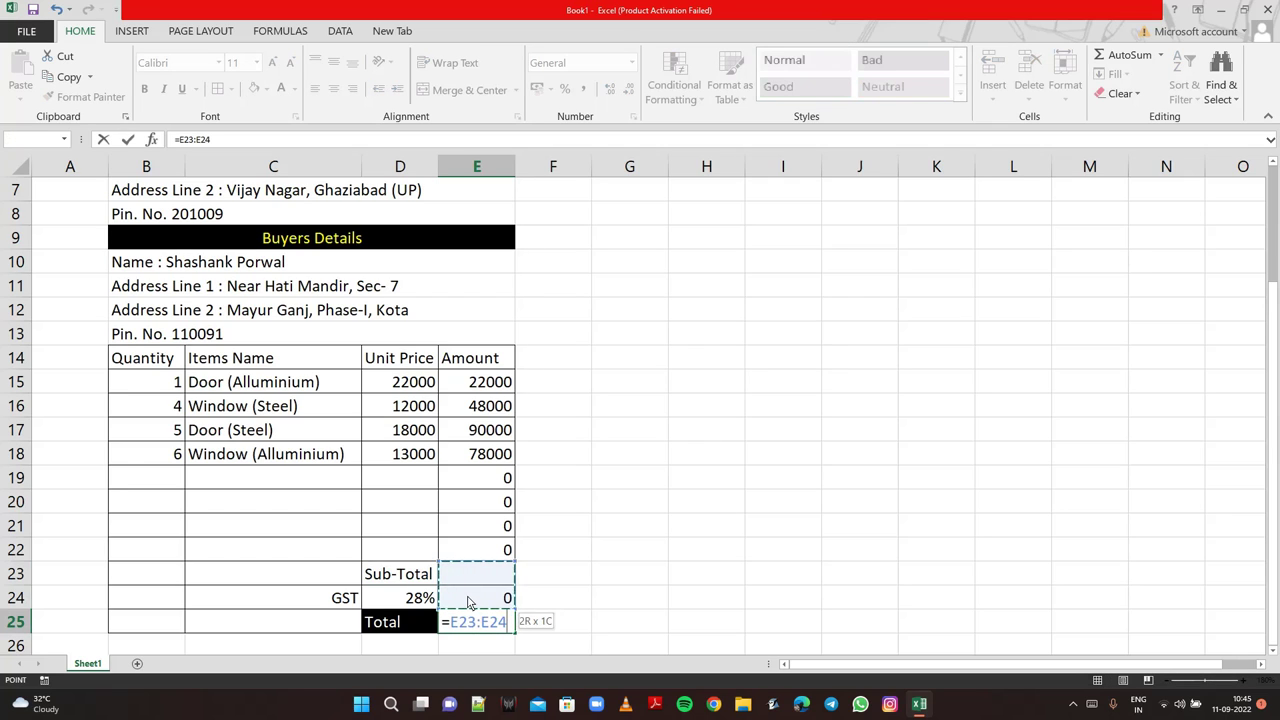
pyautogui.write('+')
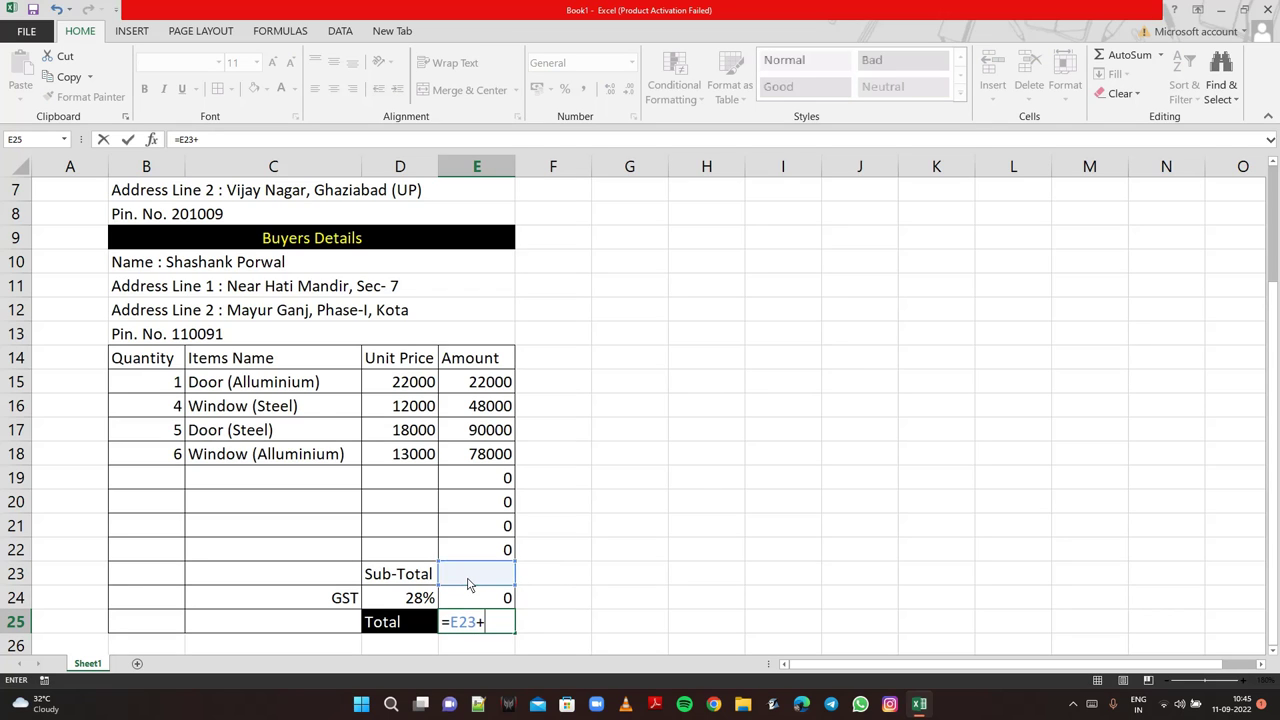
pyautogui.click(477, 603)
pyautogui.press('Return')
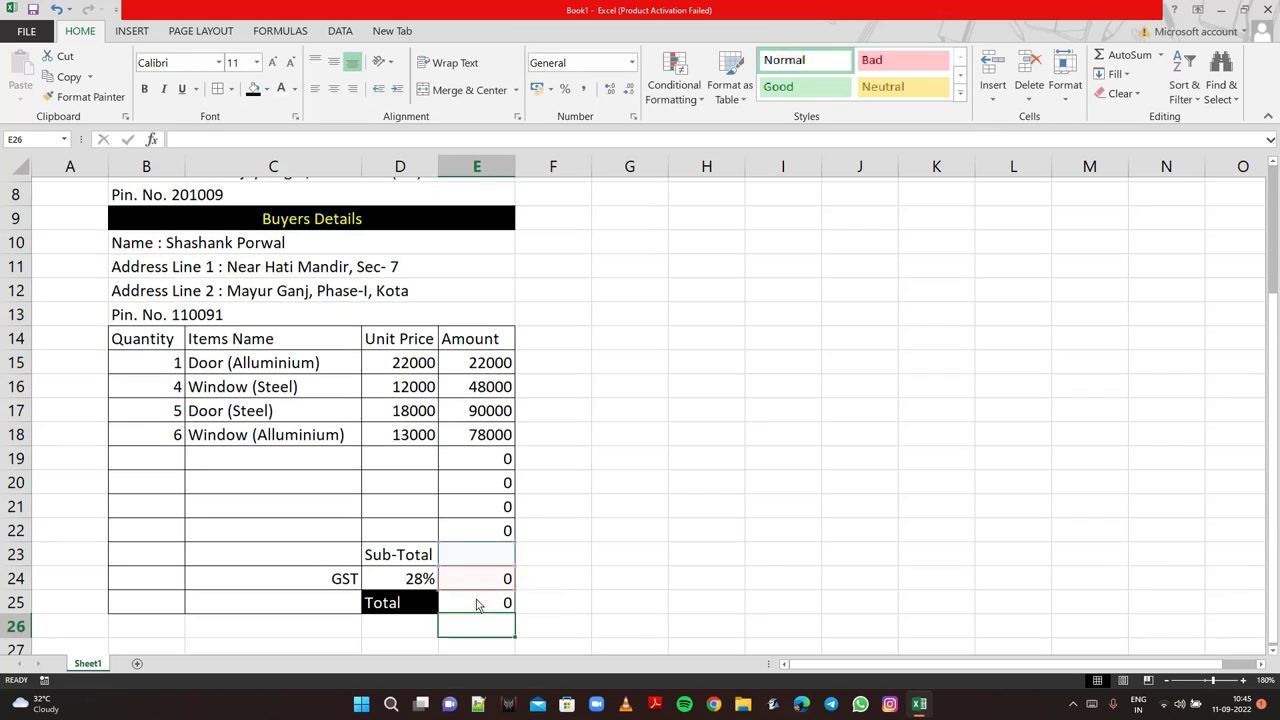
pyautogui.click(471, 555)
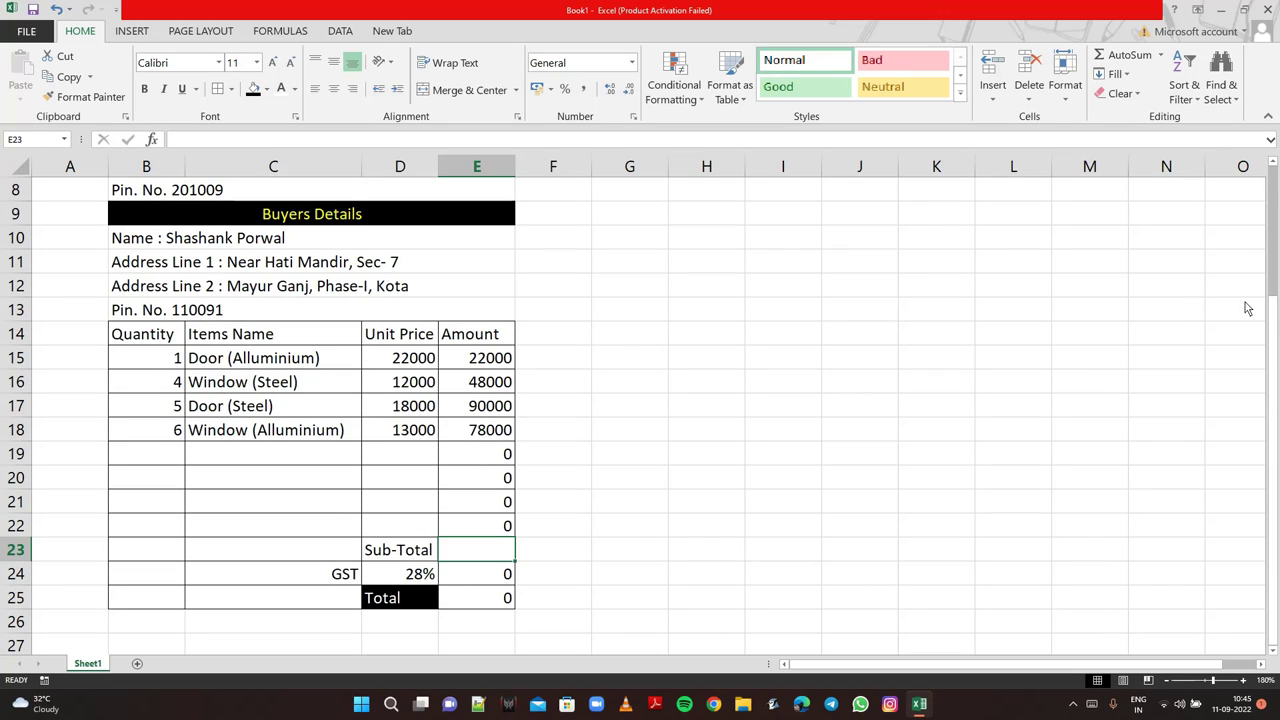
# - Merge and center B26:E27 and type the note 'Enter Text Here That You Want To Print'
pyautogui.moveTo(1275, 348); pyautogui.dragTo(1275, 352)
pyautogui.click(137, 624)
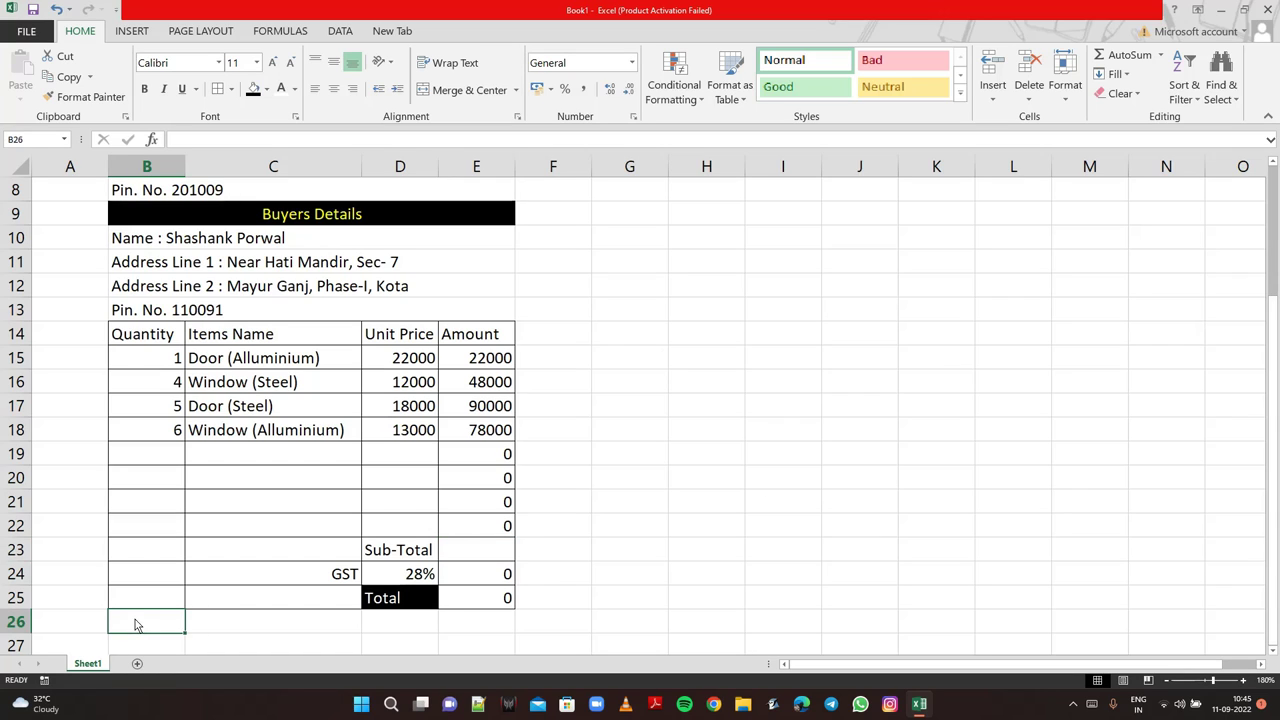
pyautogui.moveTo(399, 640); pyautogui.dragTo(457, 645)
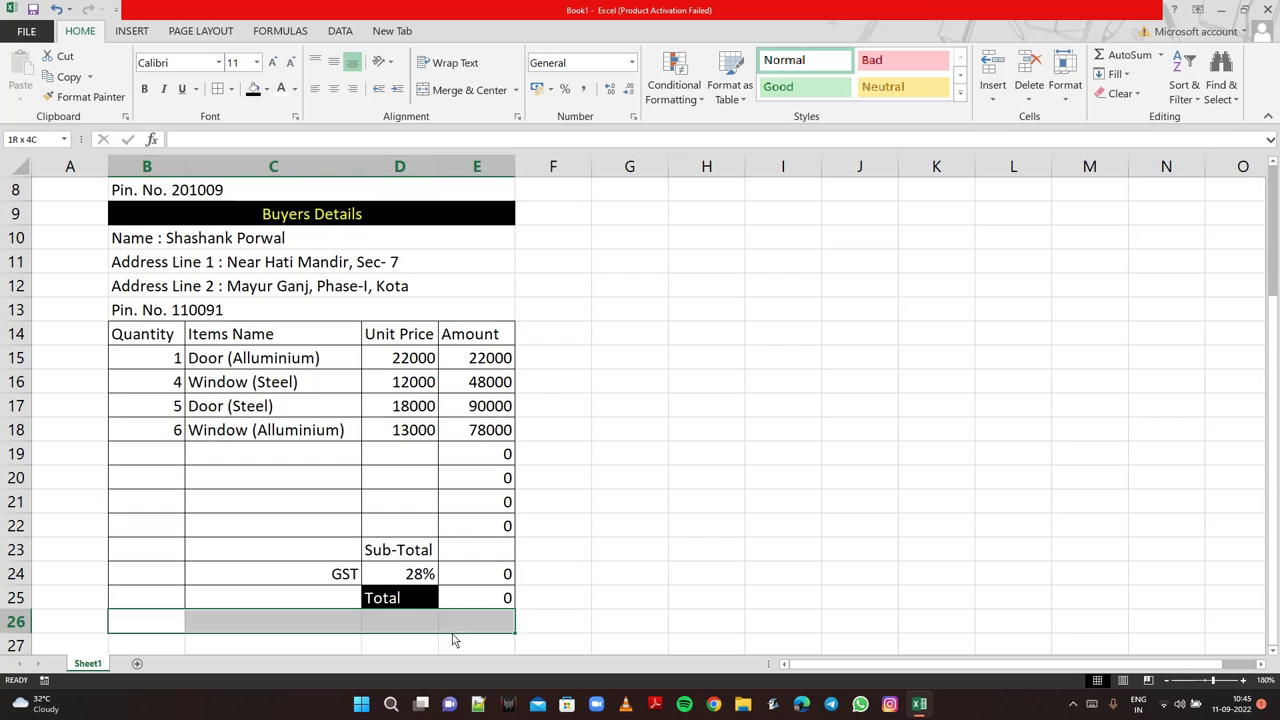
pyautogui.click(462, 90)
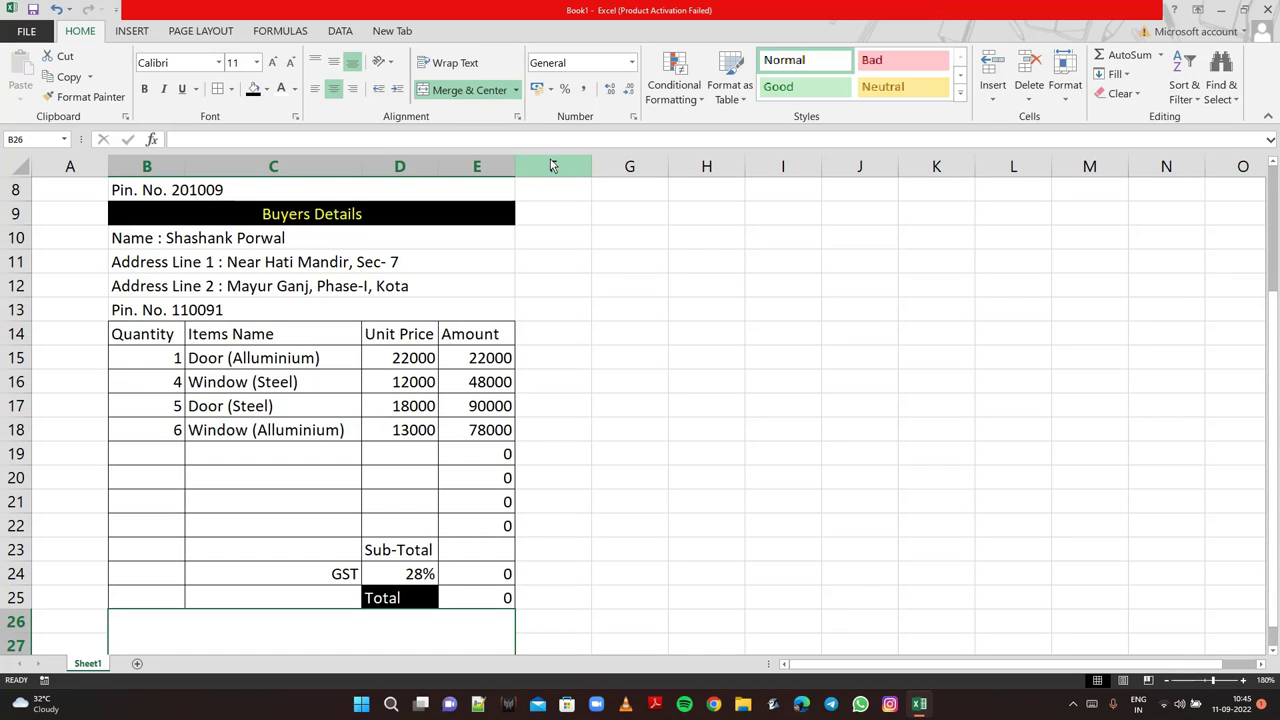
pyautogui.write('EN')
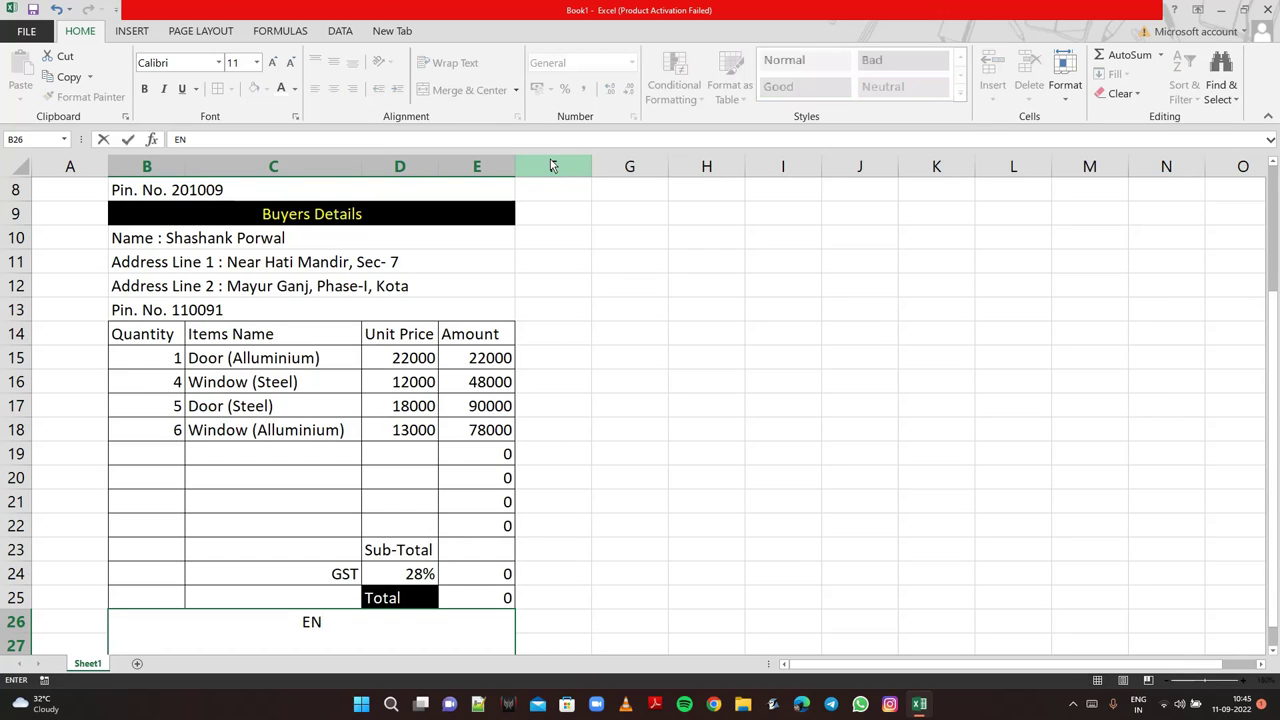
pyautogui.press('BackSpace')
pyautogui.write('nter')
pyautogui.write(' Text')
pyautogui.write(' He')
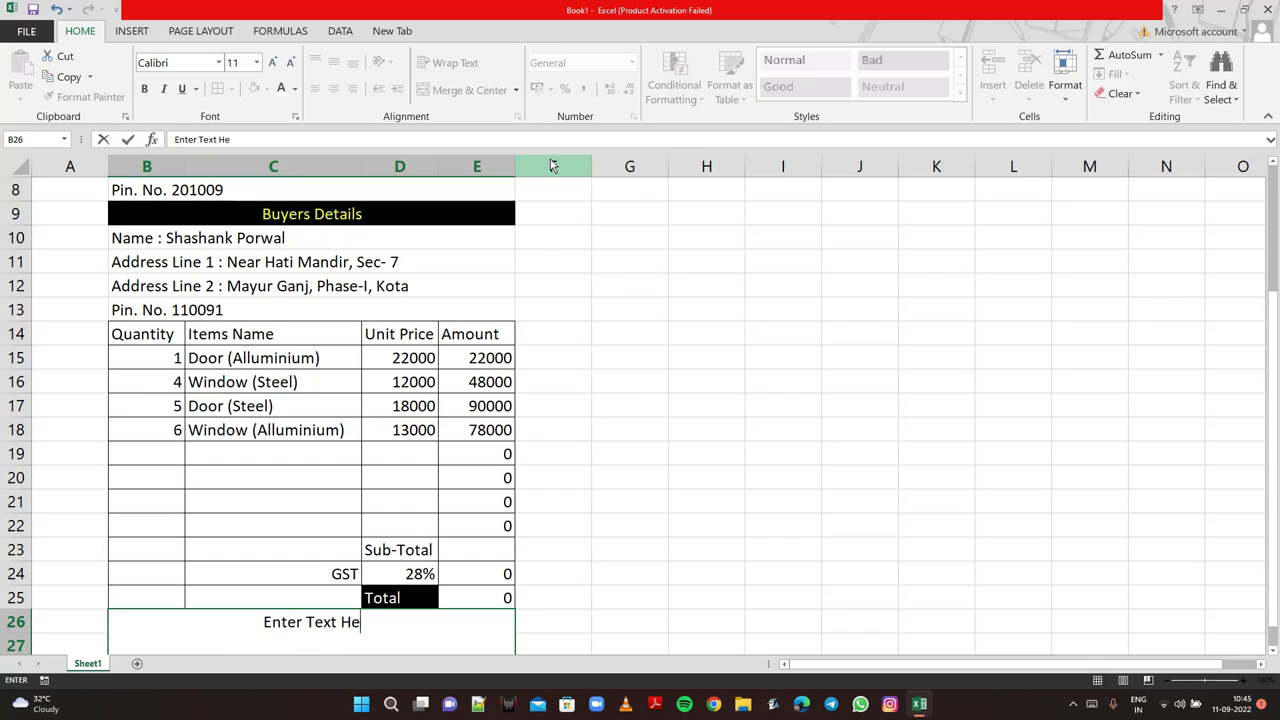
pyautogui.write('re T')
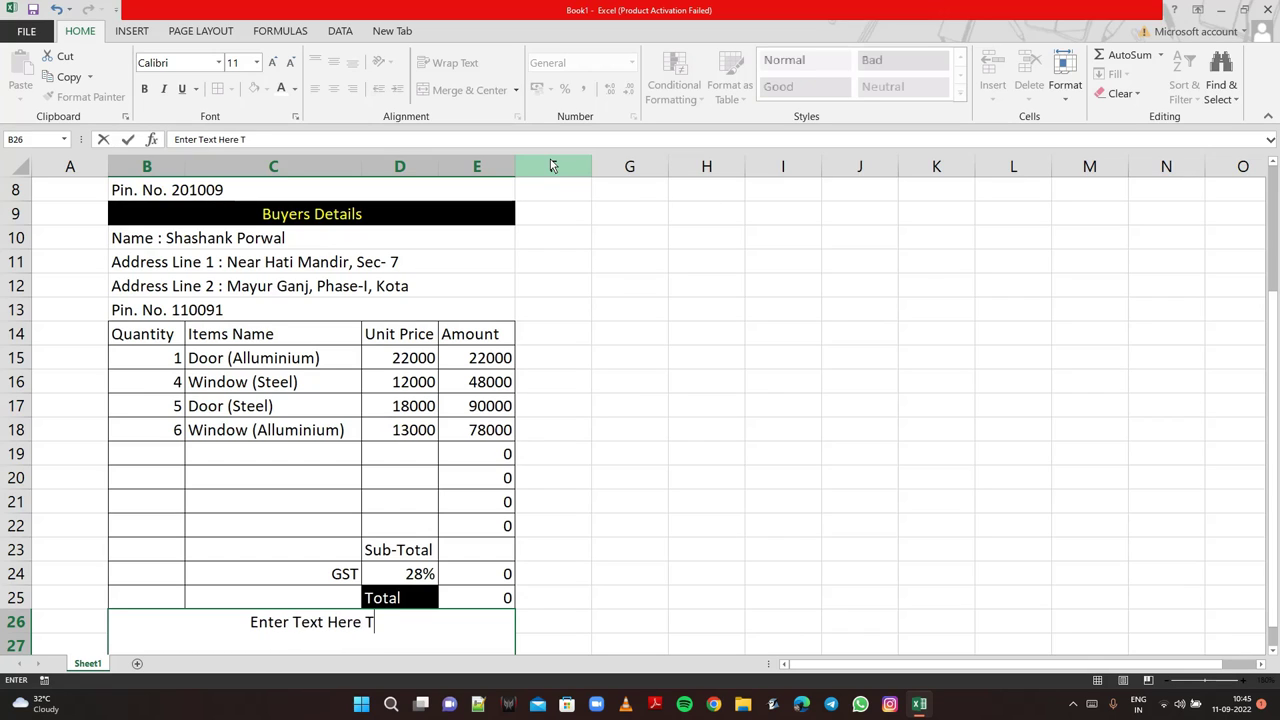
pyautogui.write('hat ')
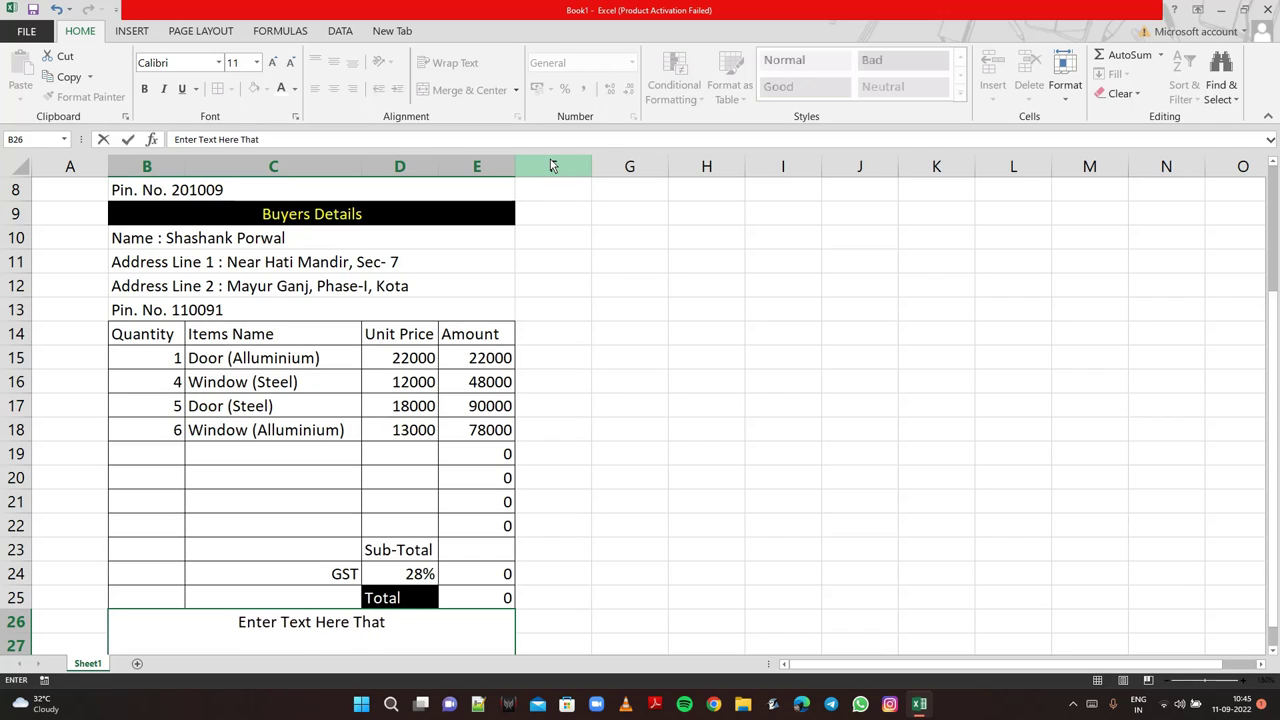
pyautogui.write('You ')
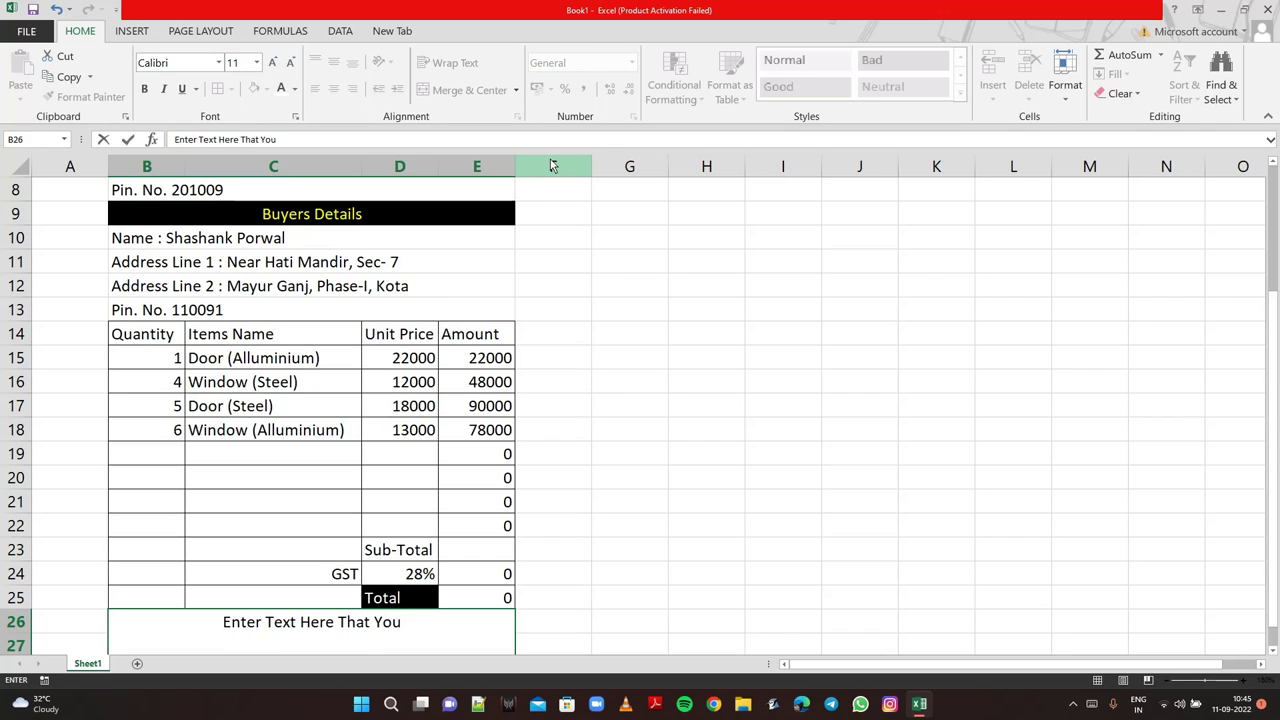
pyautogui.write('Wa')
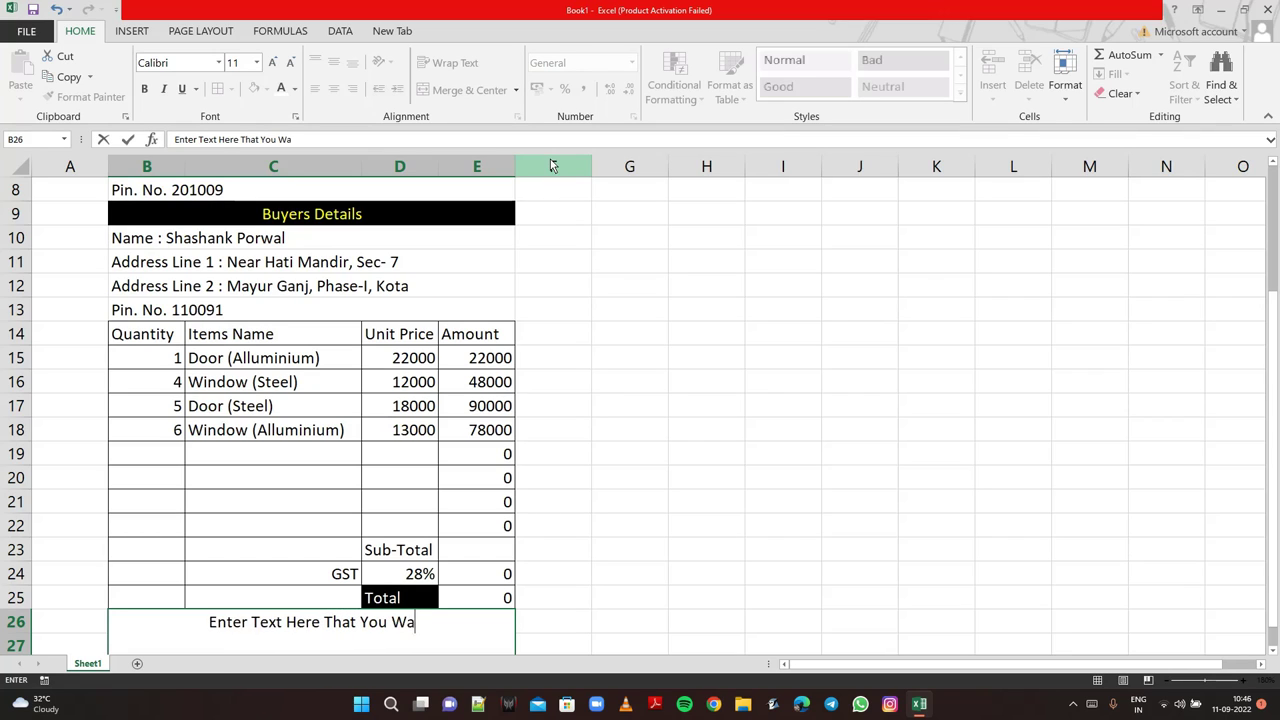
pyautogui.write('nt T')
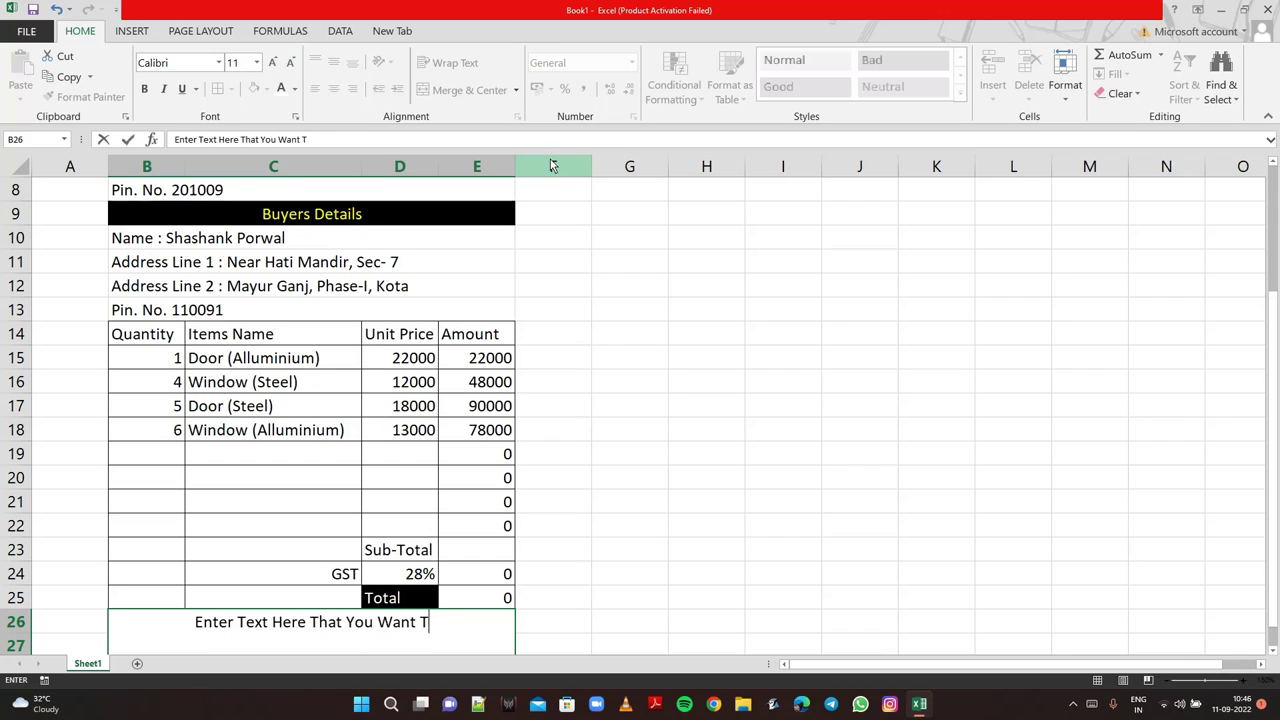
pyautogui.write('o P')
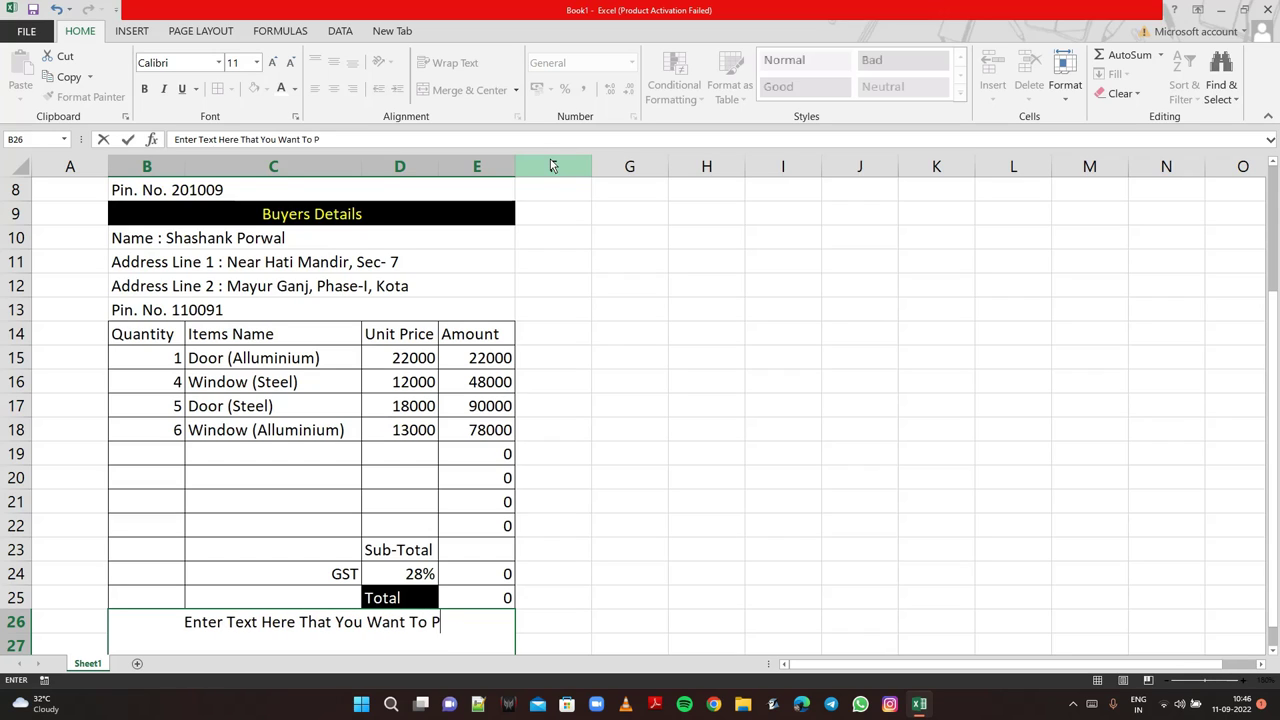
pyautogui.write('rint')
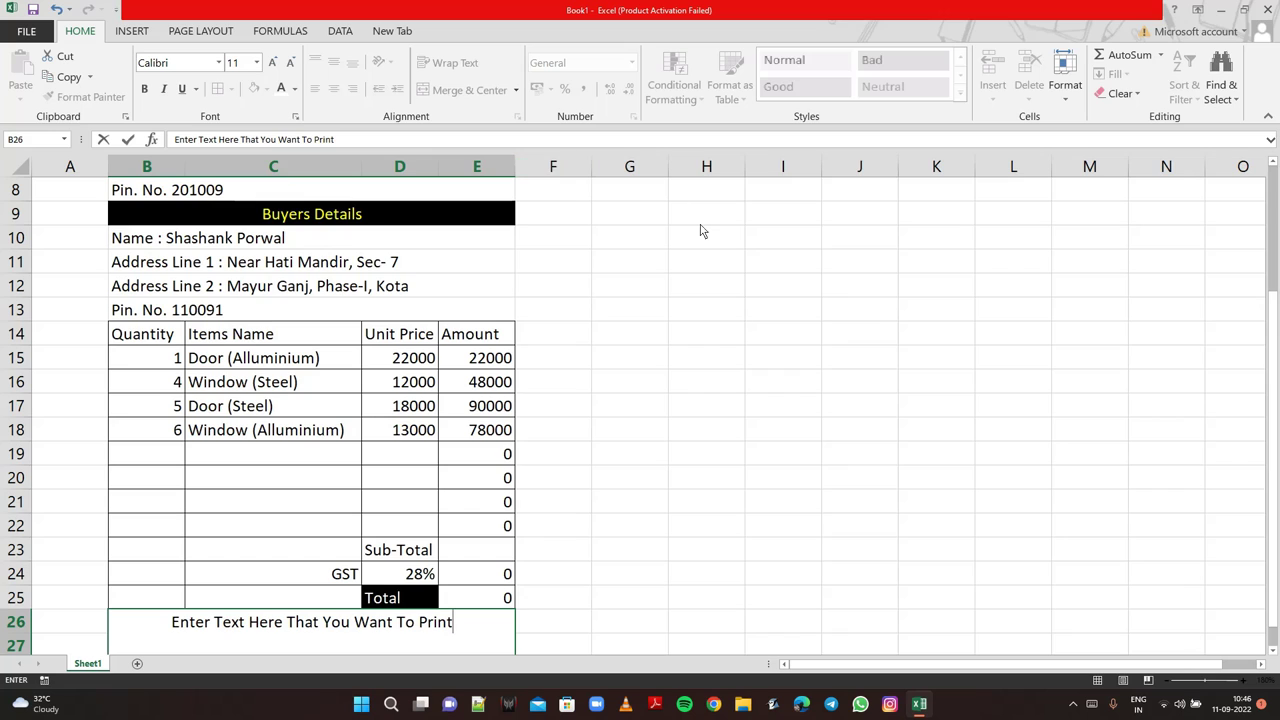
pyautogui.click(641, 268)
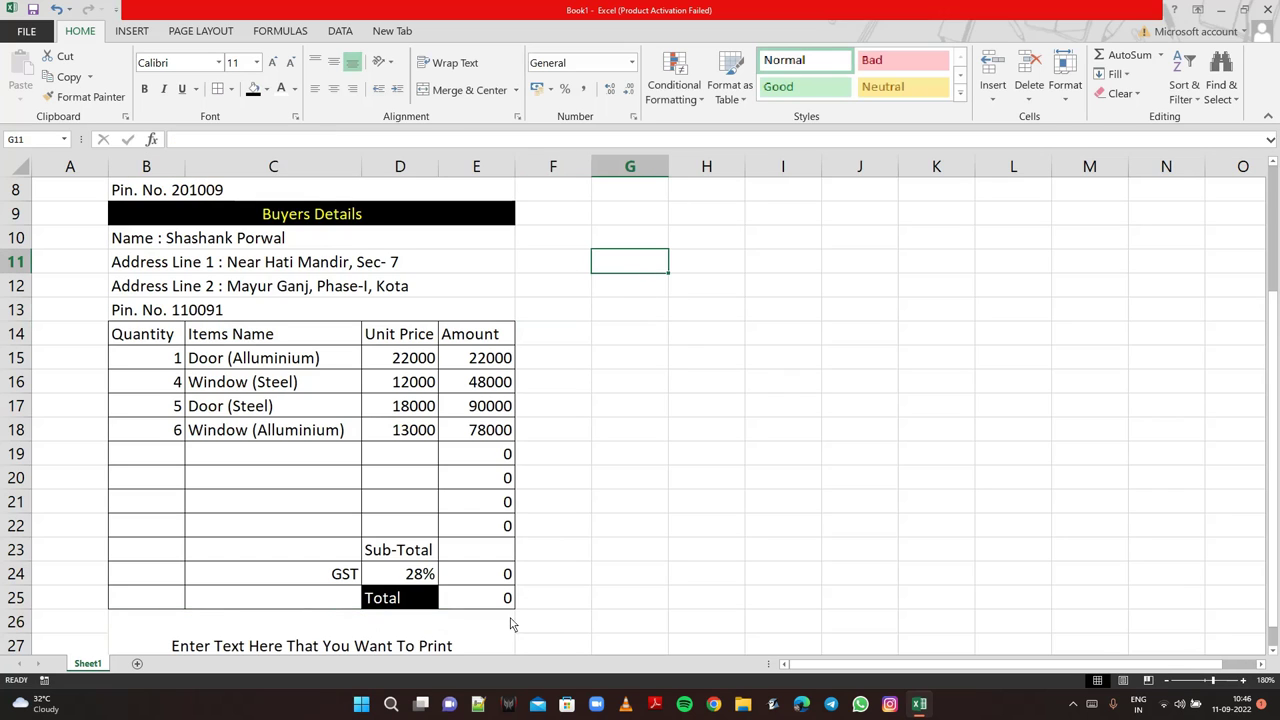
# - Give the merged B26 note middle alignment, bold text and an outside border
pyautogui.click(744, 458)
pyautogui.moveTo(1272, 302); pyautogui.dragTo(1272, 340)
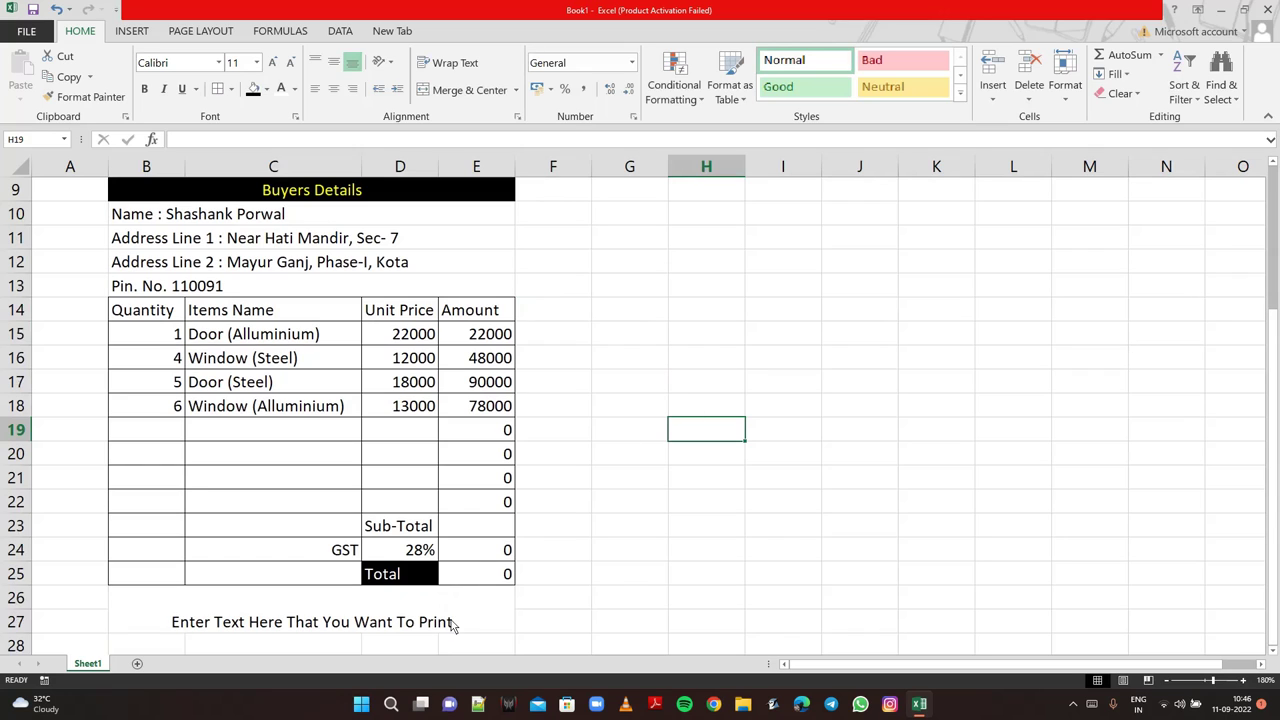
pyautogui.click(460, 596)
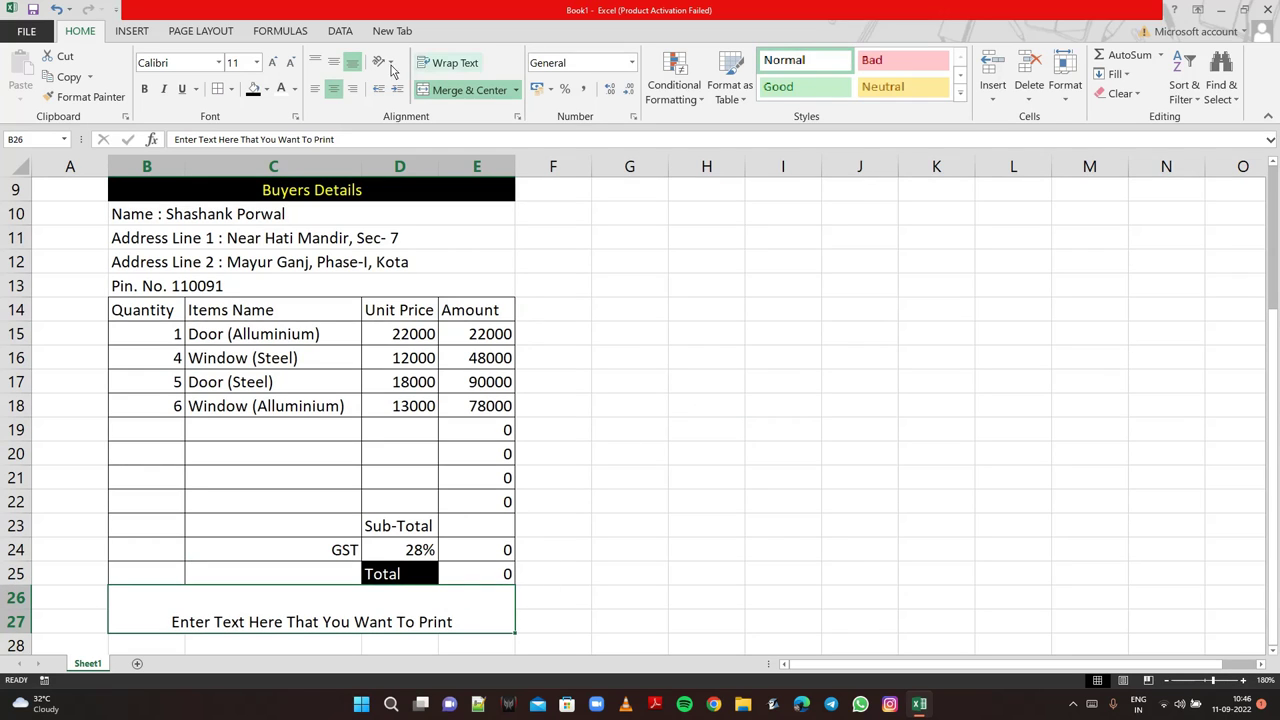
pyautogui.click(335, 64)
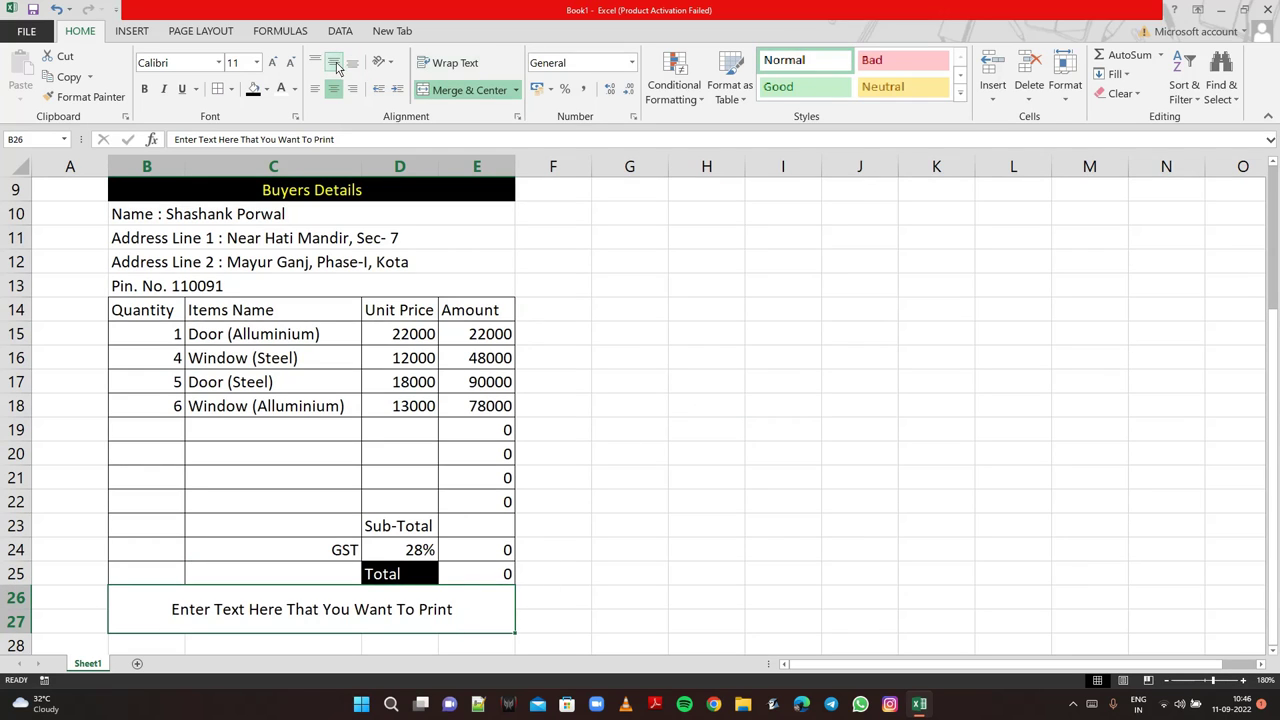
pyautogui.click(741, 294)
pyautogui.click(437, 607)
pyautogui.click(144, 88)
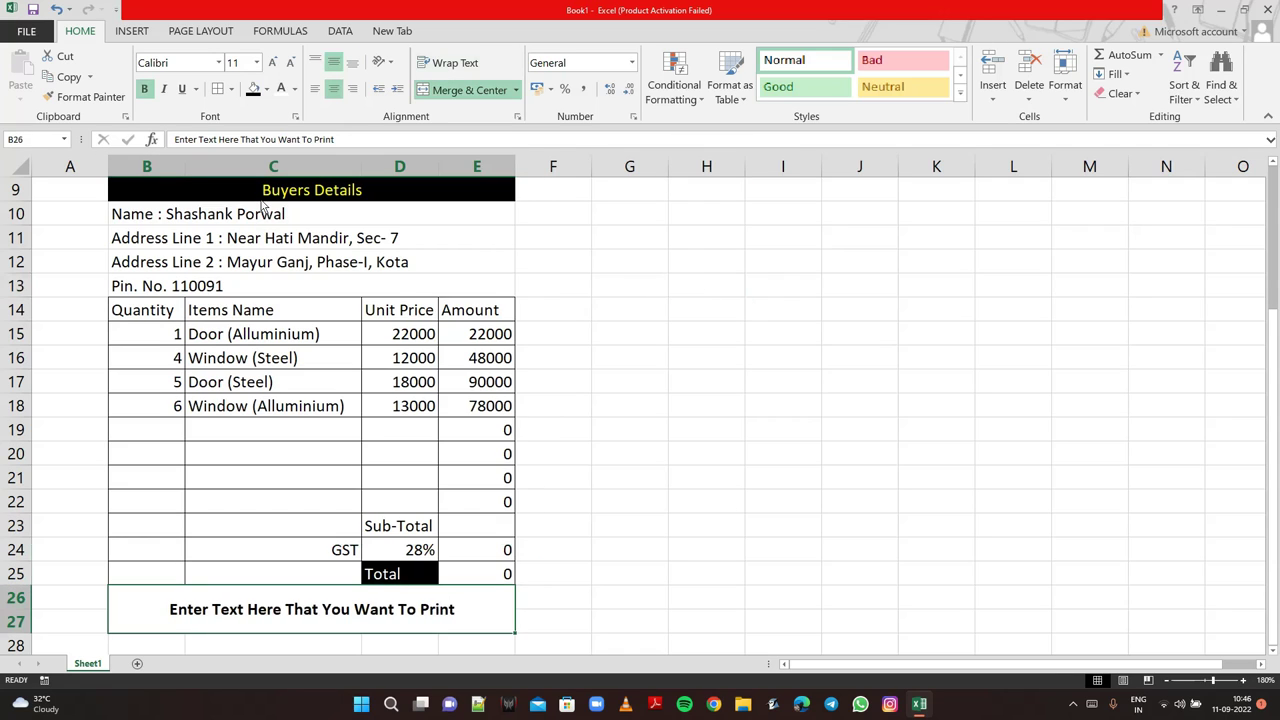
pyautogui.click(864, 364)
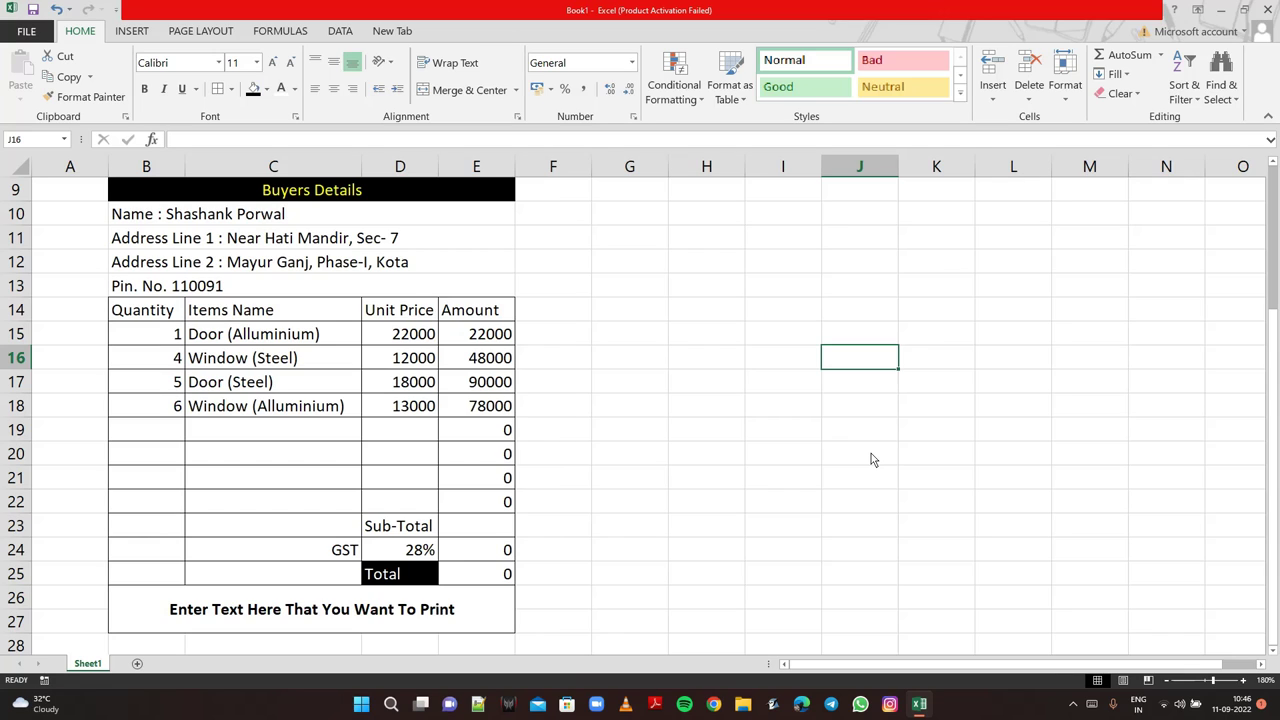
# - Enter =SUM(E15:E22) in E23 so the Sub-Total shows 238000
pyautogui.click(491, 529)
pyautogui.write('=')
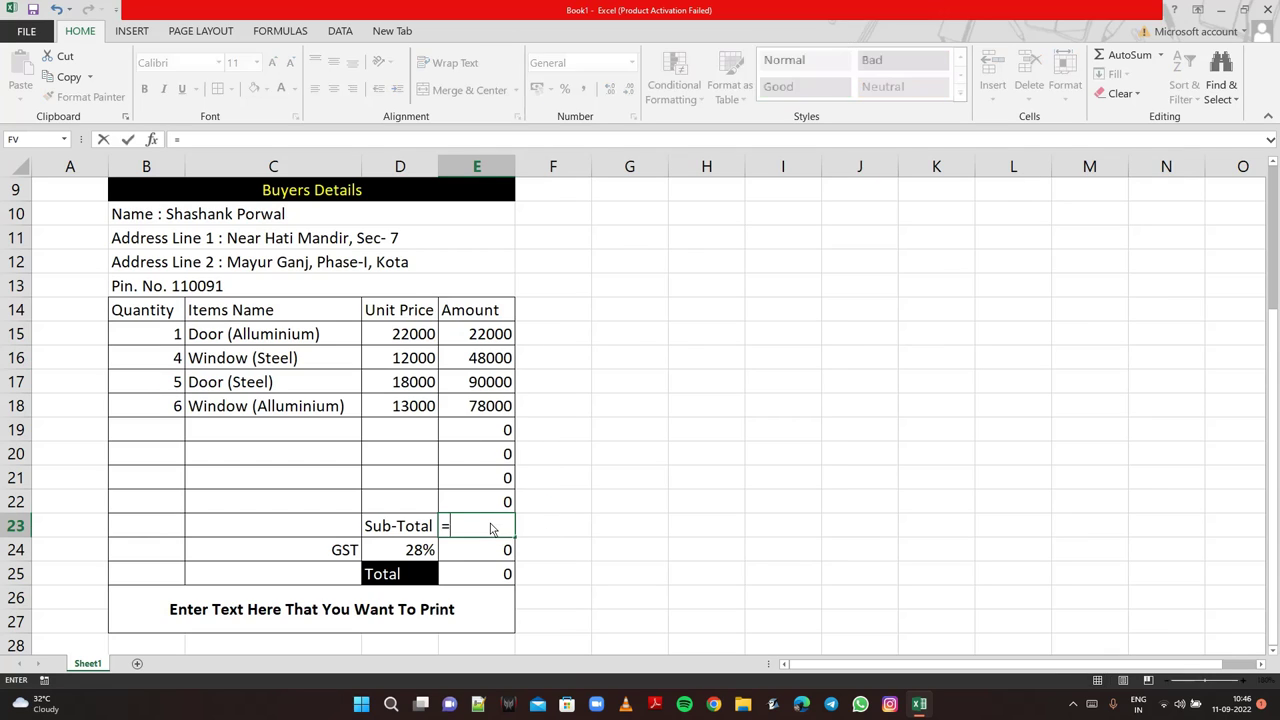
pyautogui.click(466, 336)
pyautogui.moveTo(469, 357); pyautogui.dragTo(492, 507)
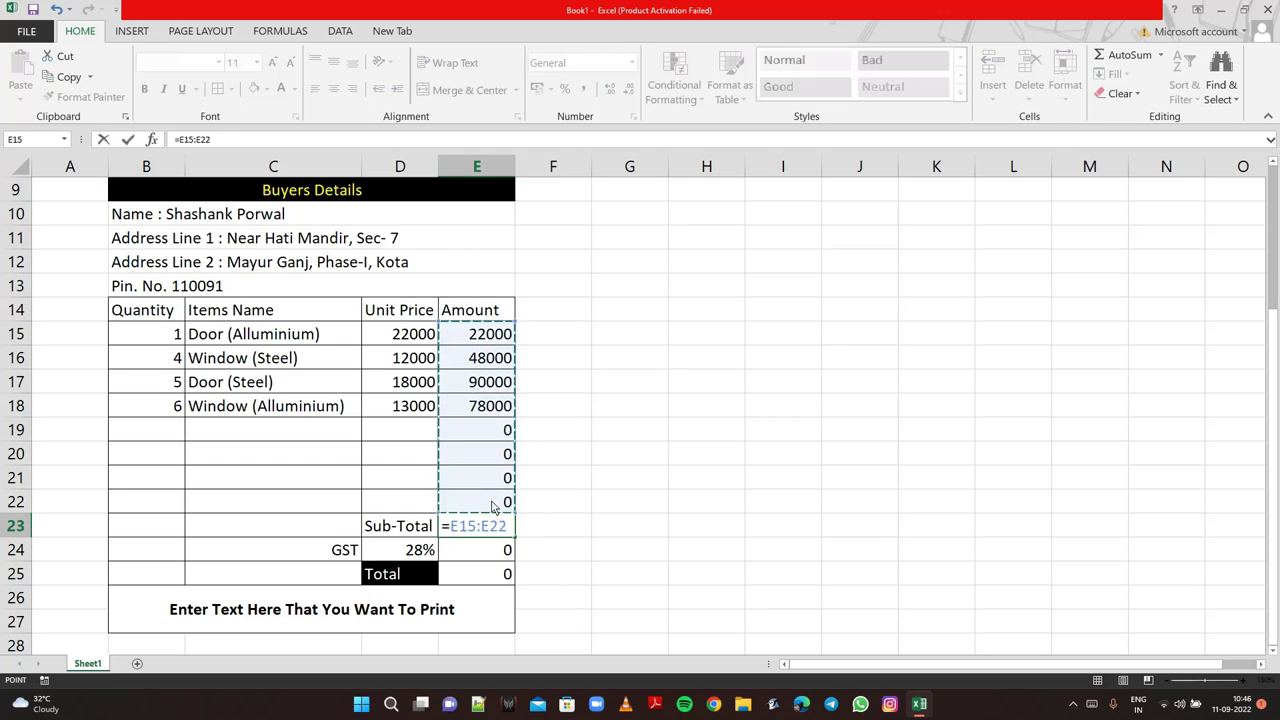
pyautogui.press('Return')
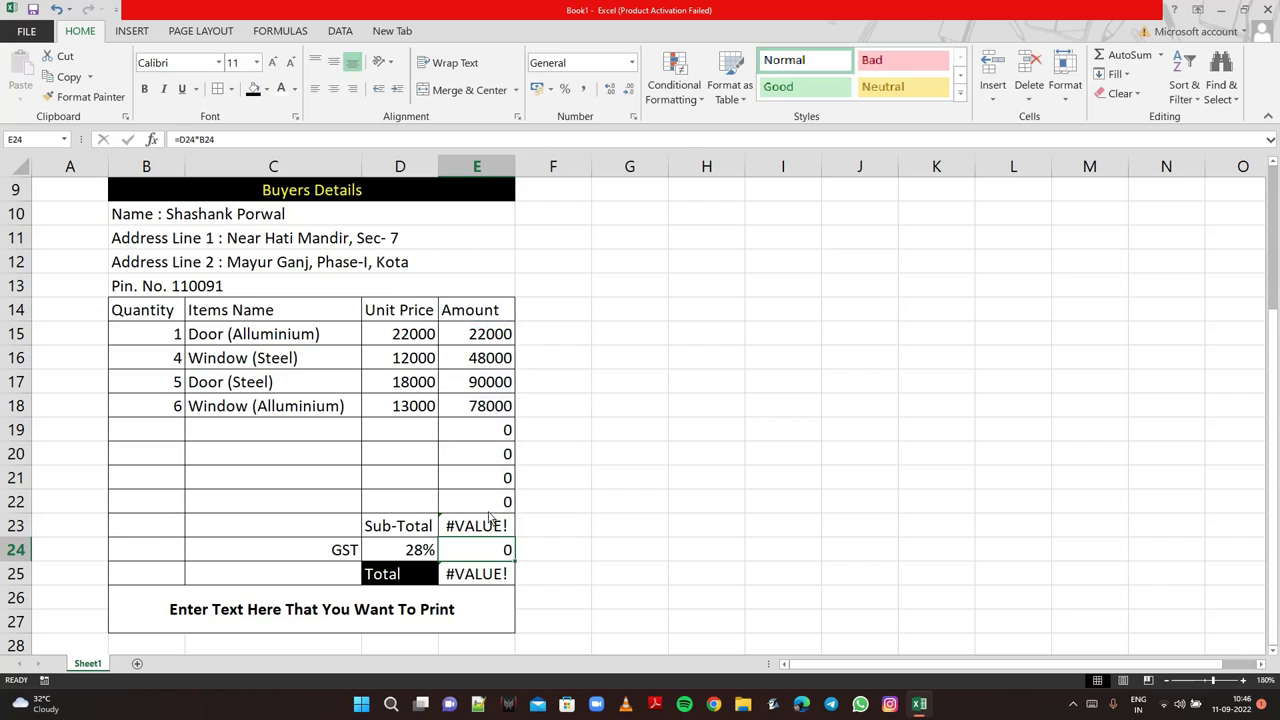
pyautogui.click(484, 532)
pyautogui.press('BackSpace')
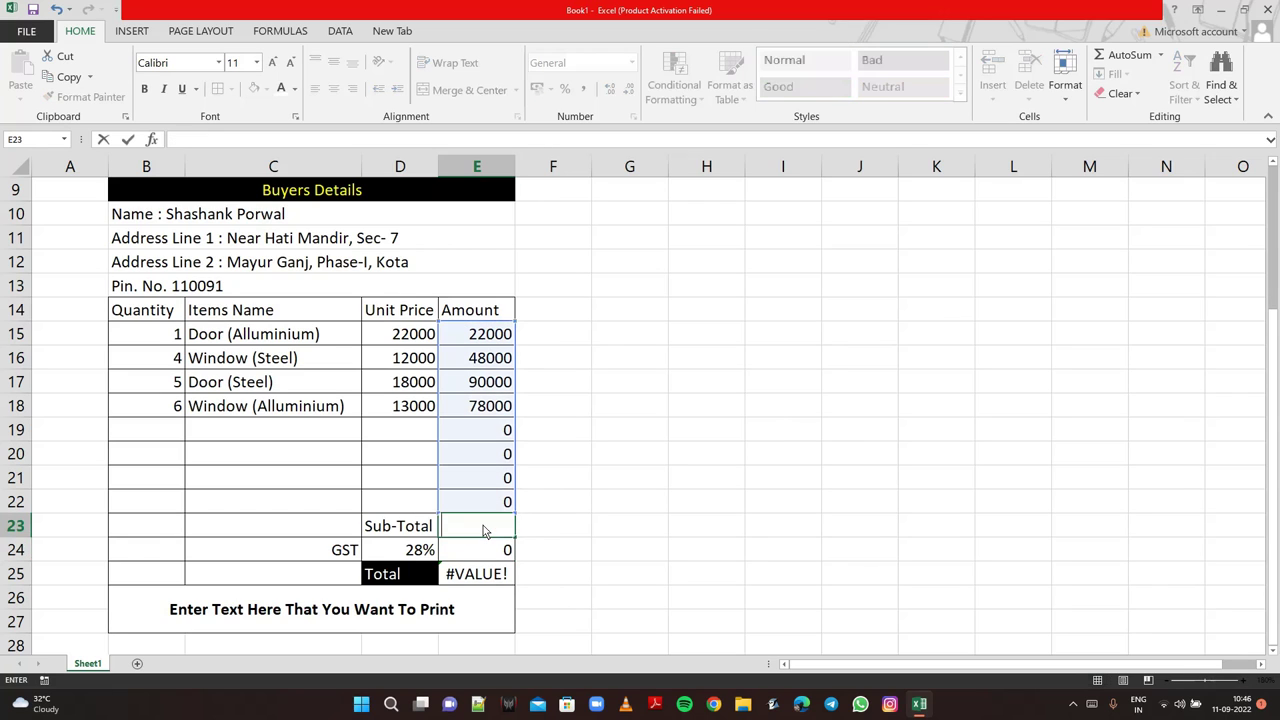
pyautogui.write('=')
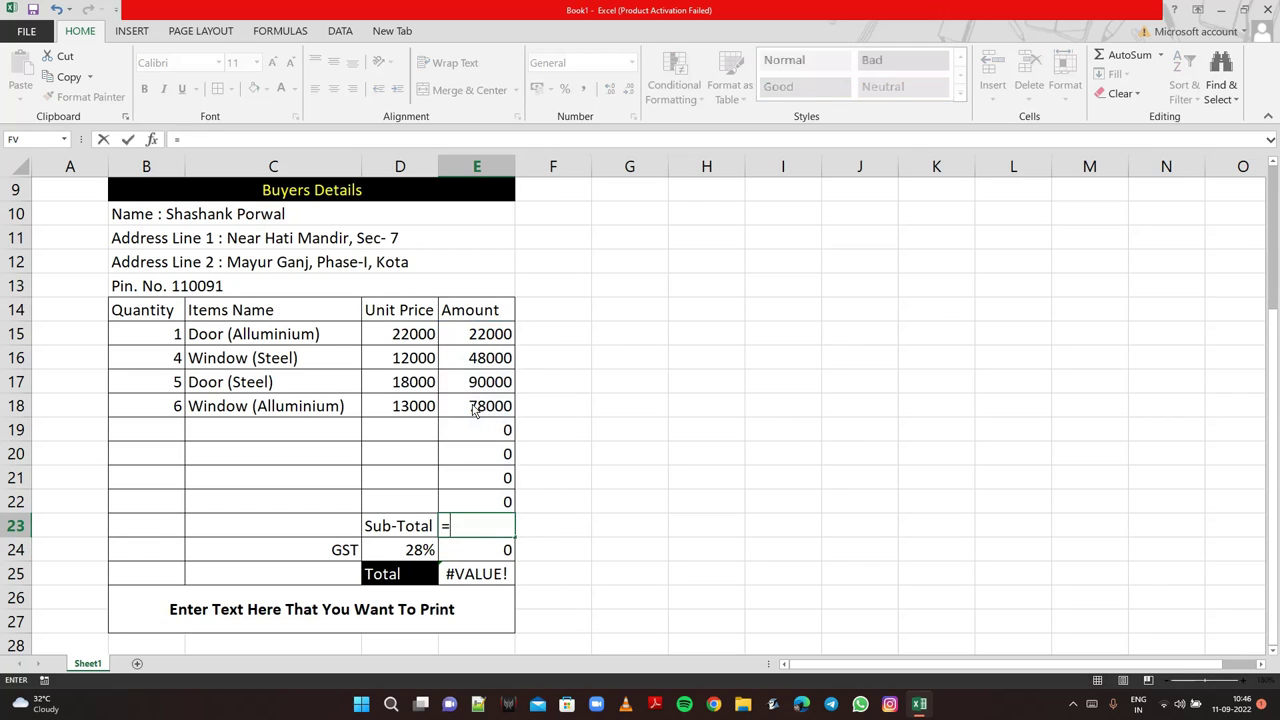
pyautogui.write('sum')
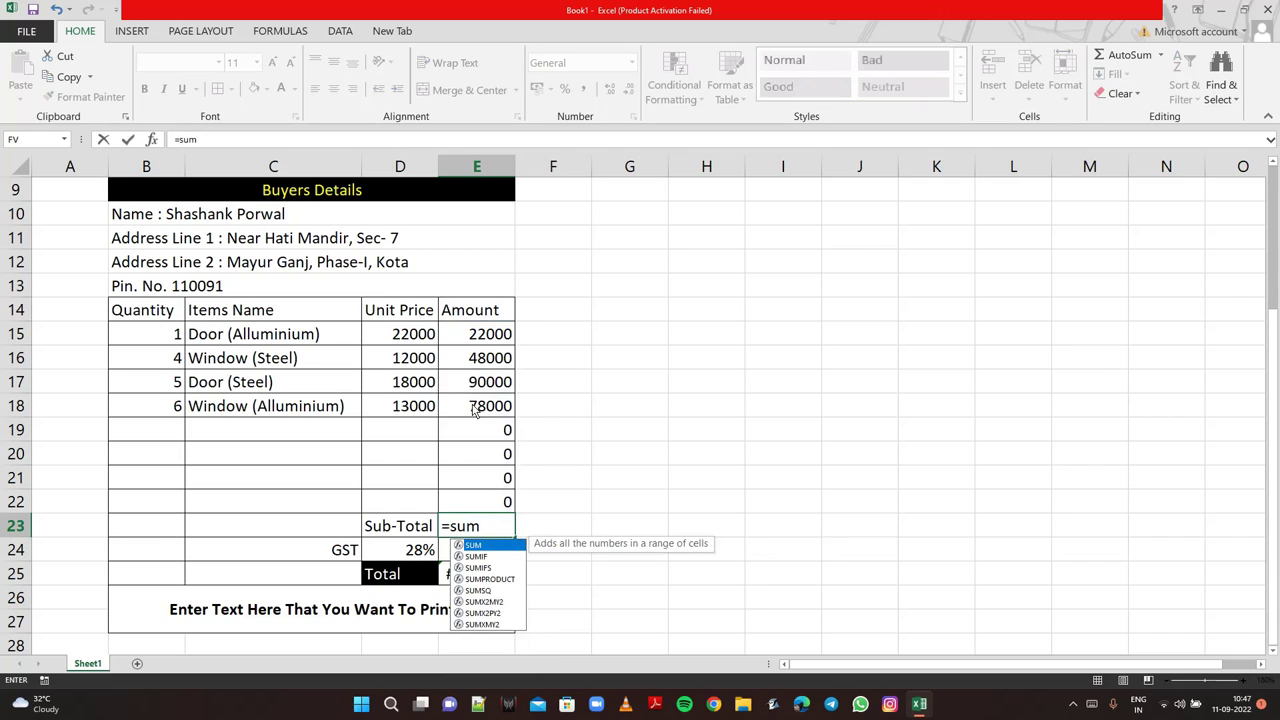
pyautogui.write('(')
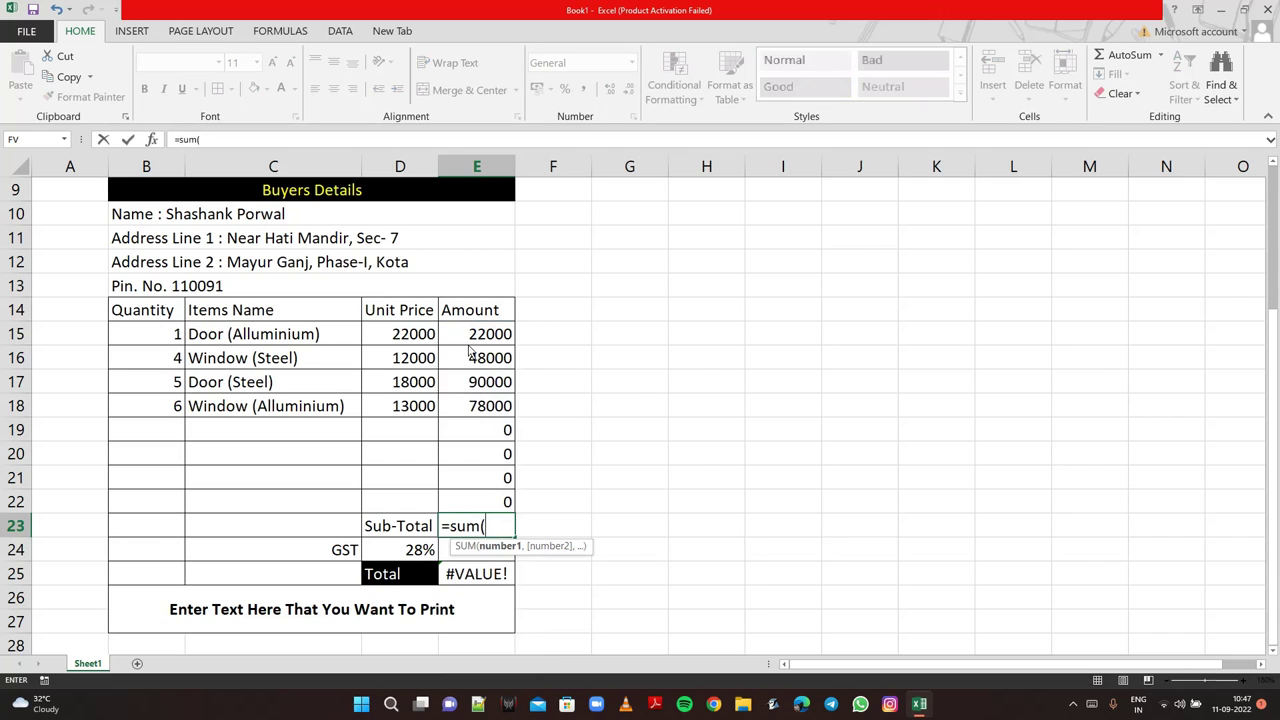
pyautogui.moveTo(470, 338); pyautogui.dragTo(493, 506)
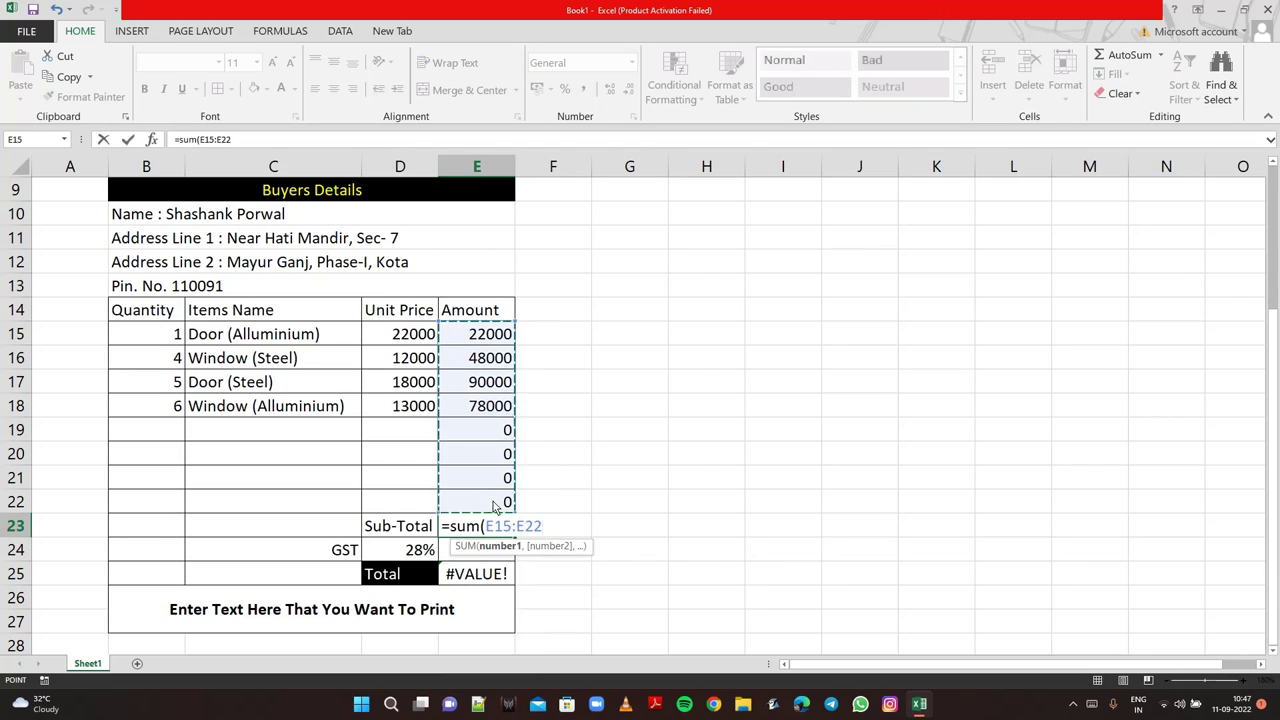
pyautogui.press('Return')
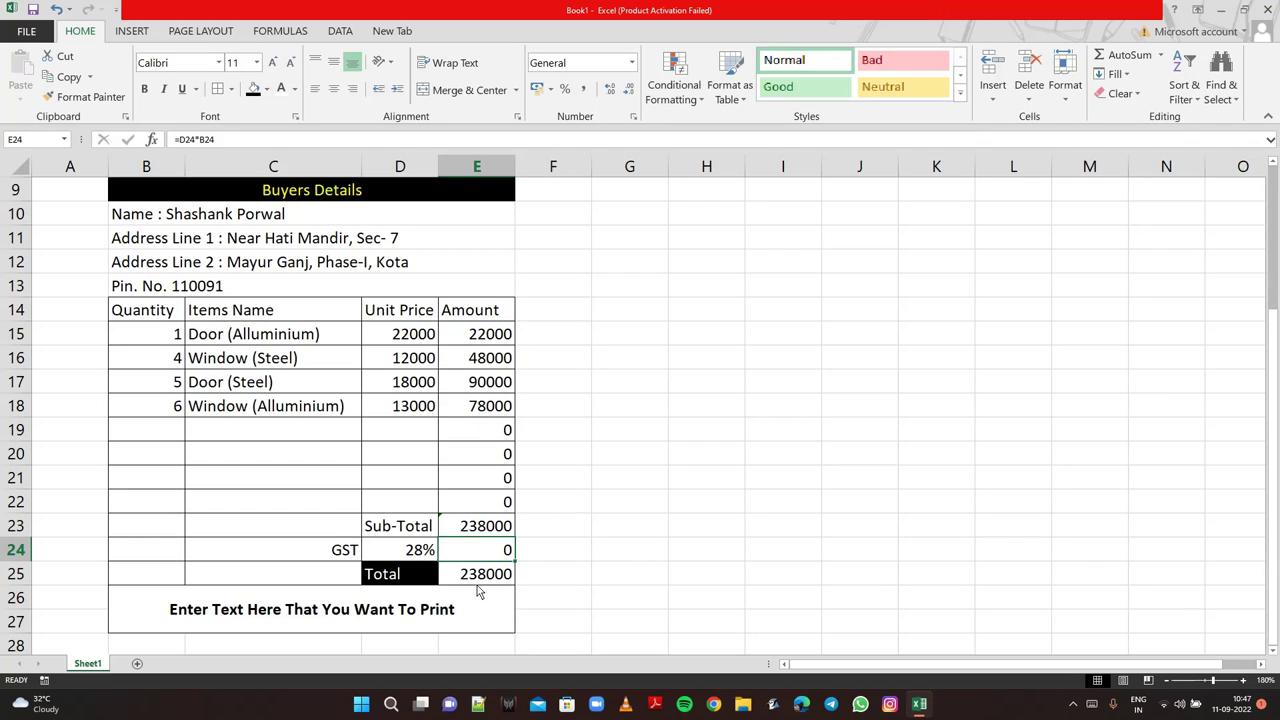
# - Enter =E23*D24 in E24 to compute the 28% GST of 66640
pyautogui.write('=')
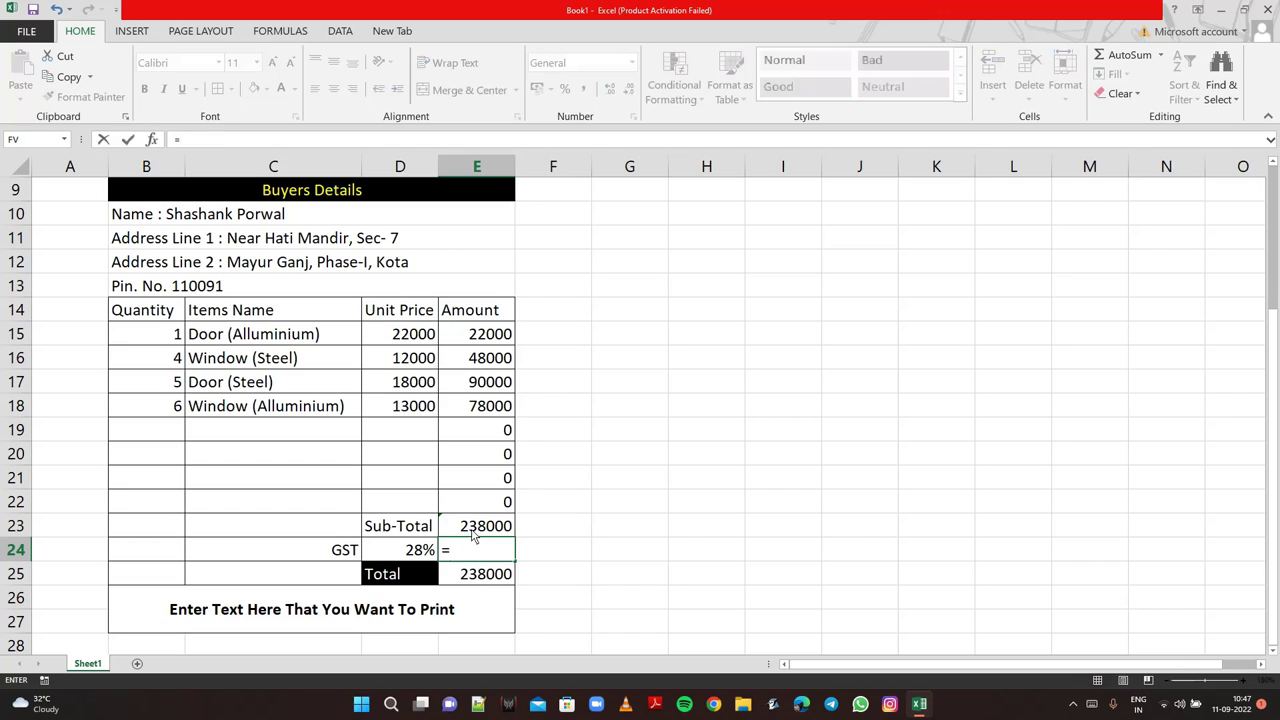
pyautogui.click(474, 533)
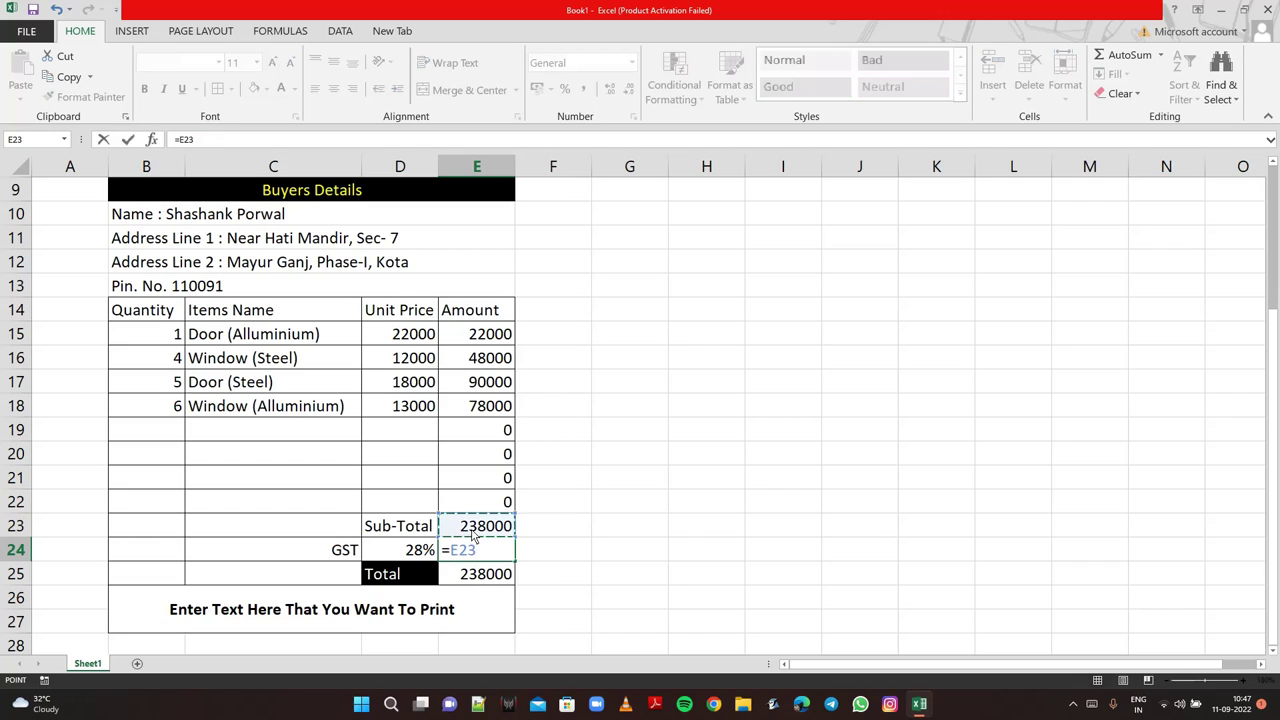
pyautogui.write('*')
pyautogui.click(408, 558)
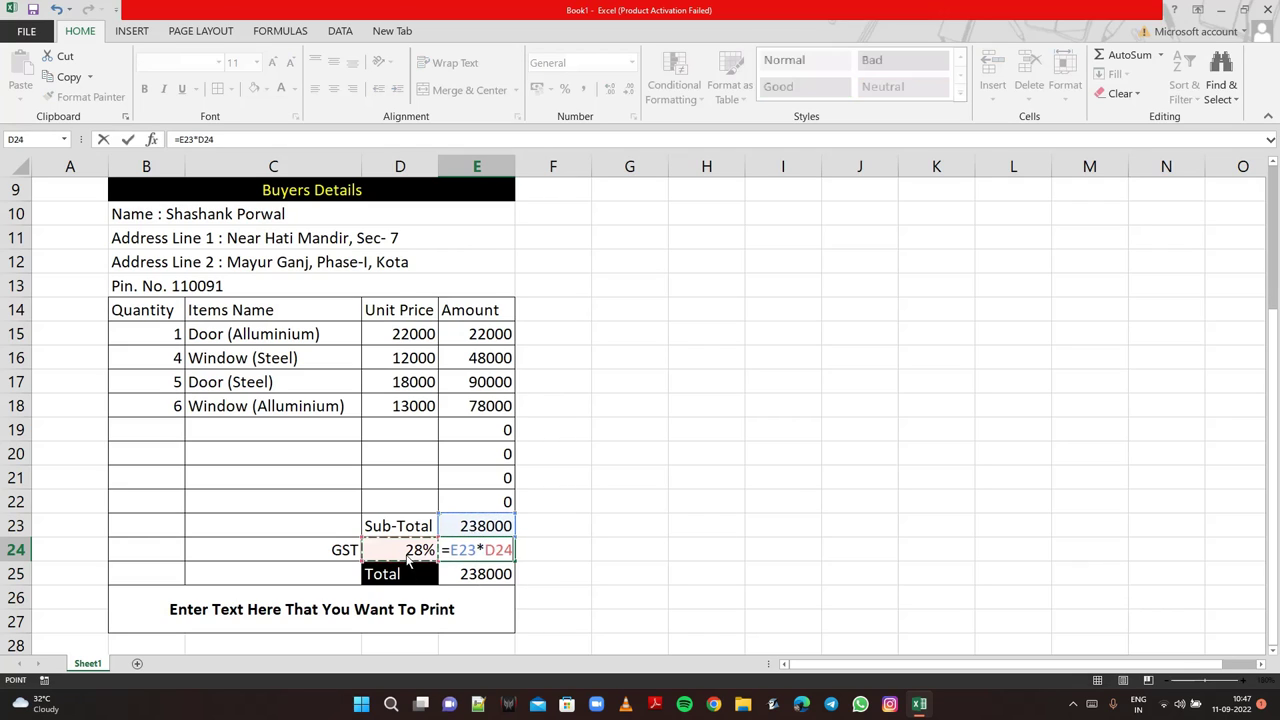
pyautogui.press('Return')
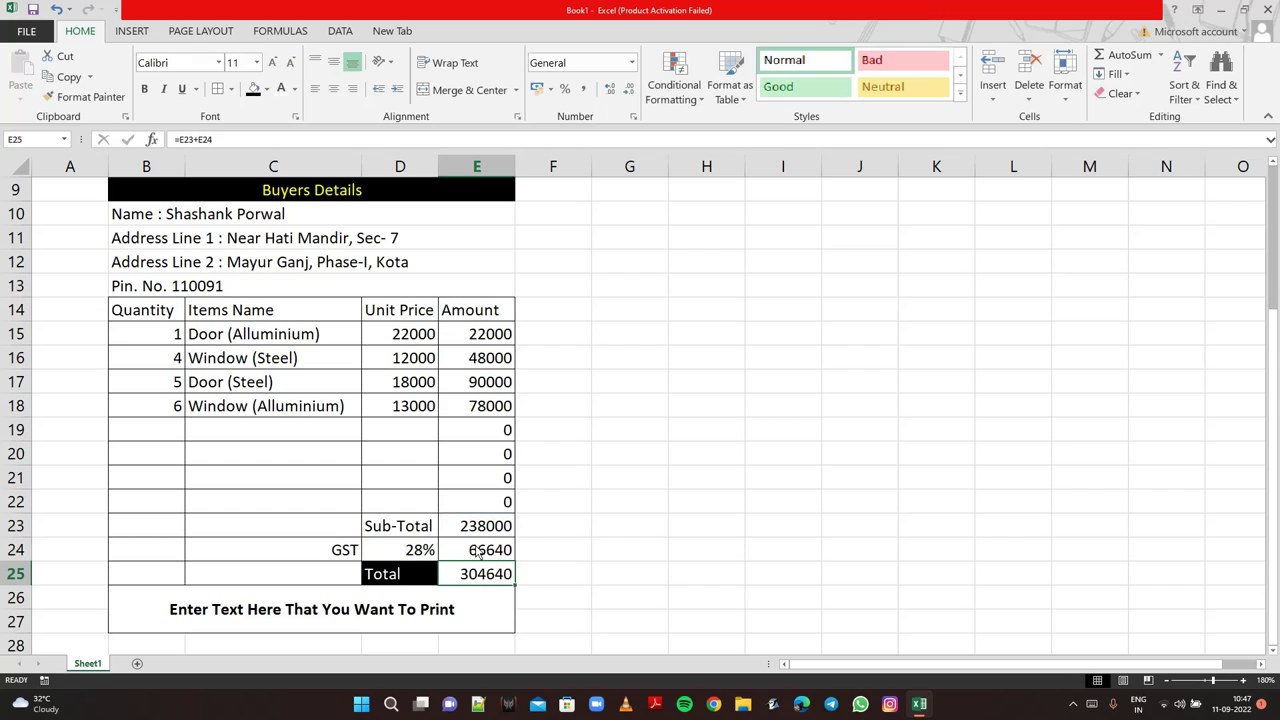
pyautogui.click(167, 338)
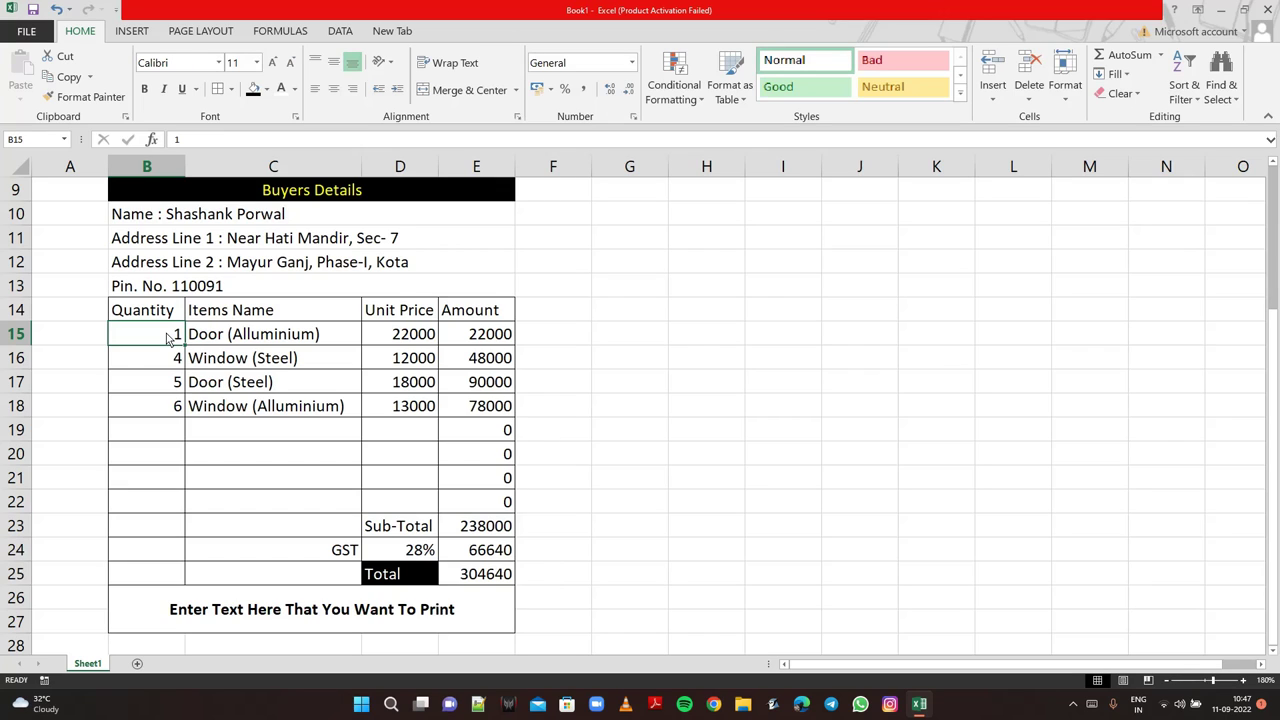
# - Change the Door (Alluminium) quantity in B15 to 2, making its amount 44000
pyautogui.write('5')
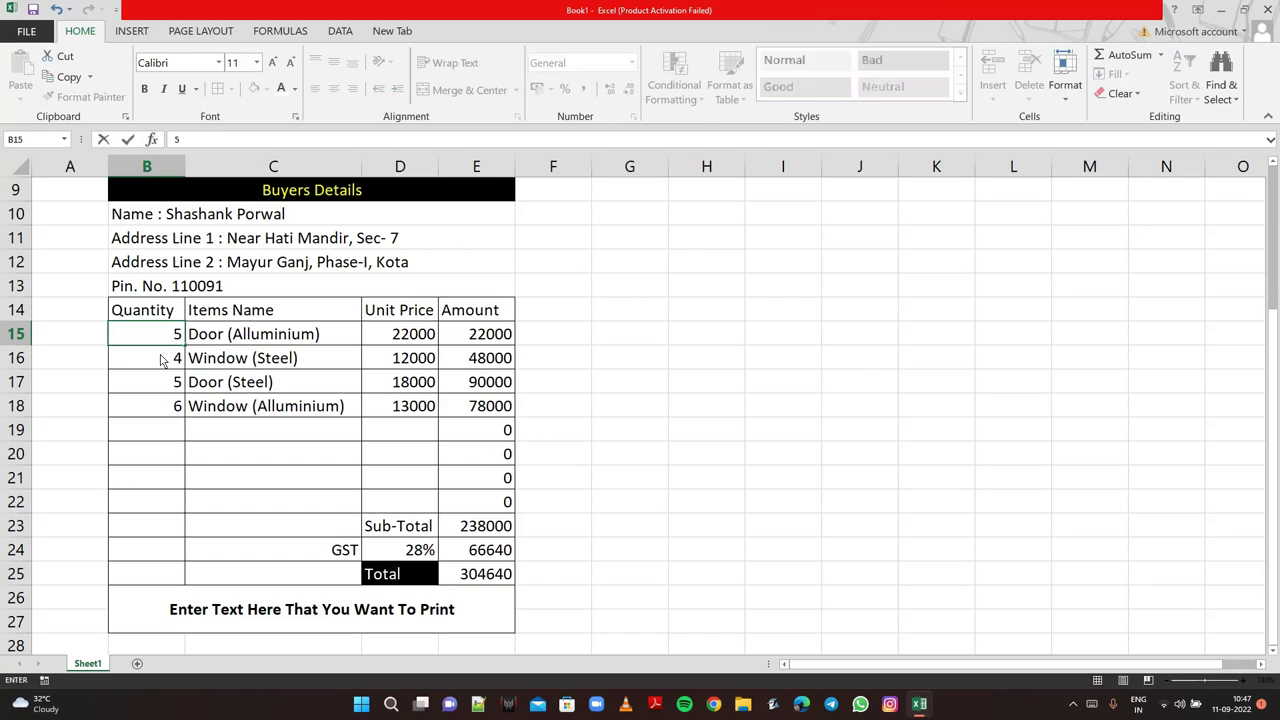
pyautogui.click(161, 360)
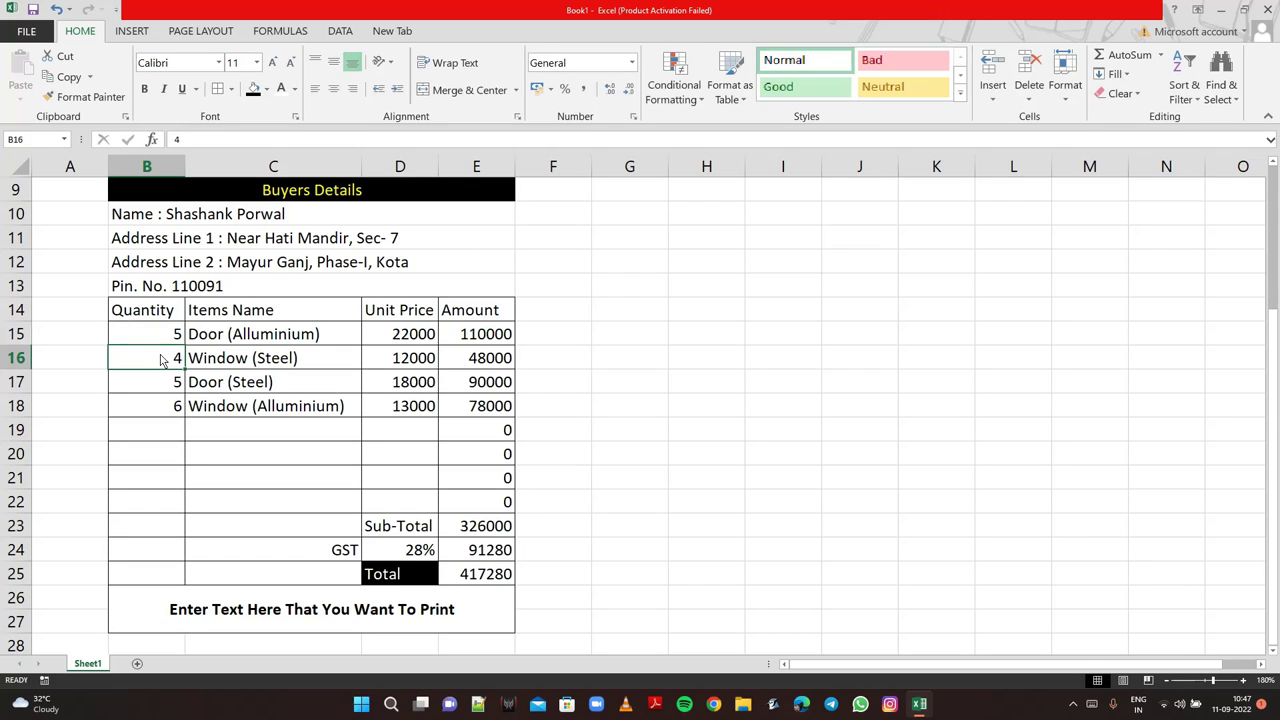
pyautogui.click(161, 340)
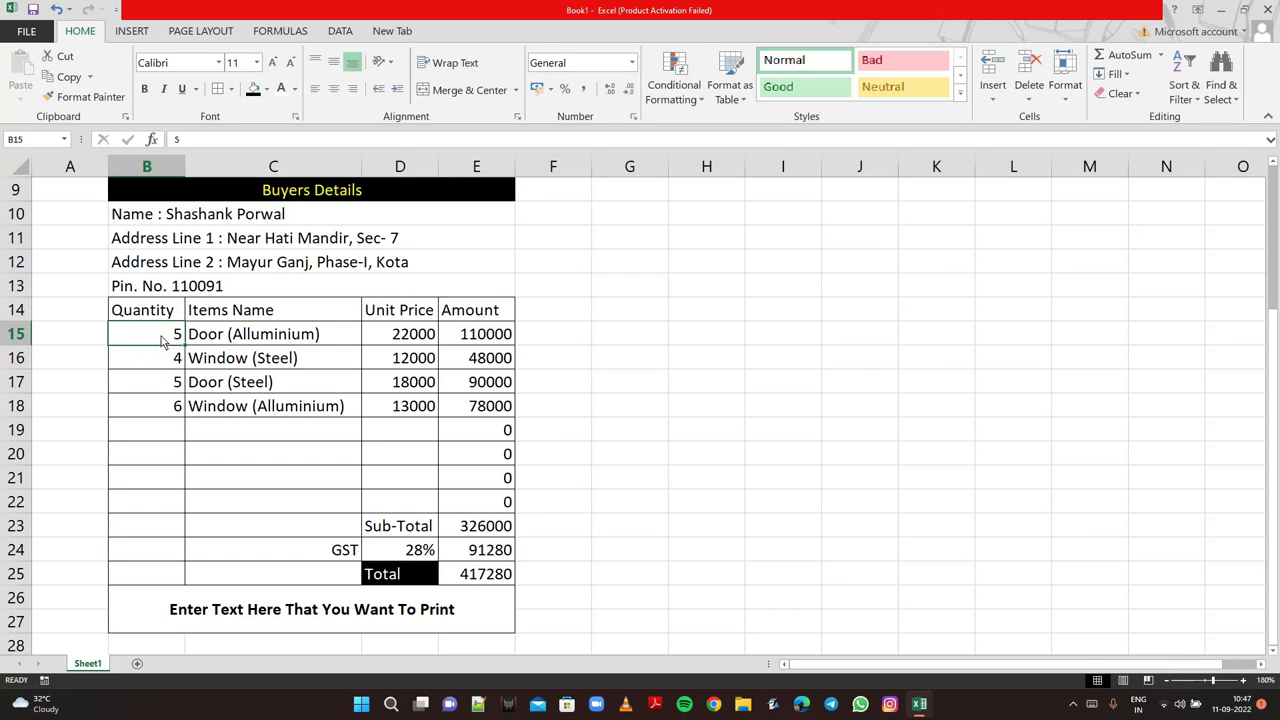
pyautogui.write('2')
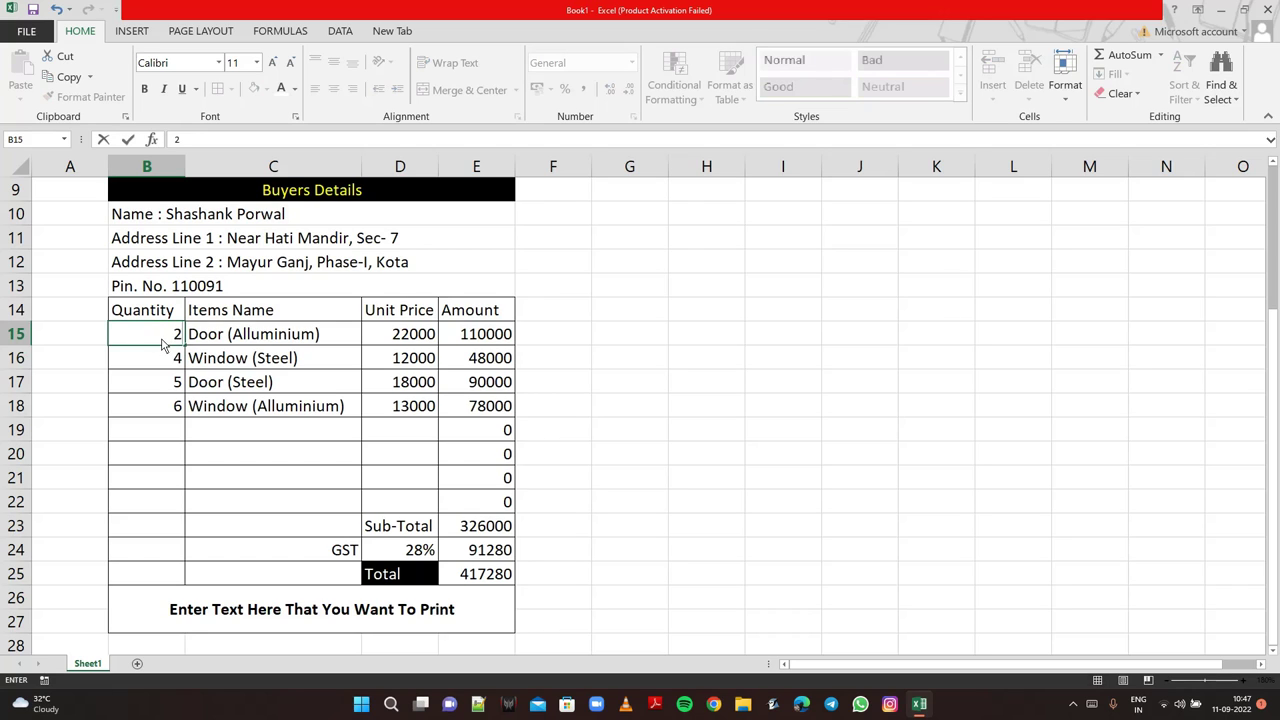
pyautogui.press('Return')
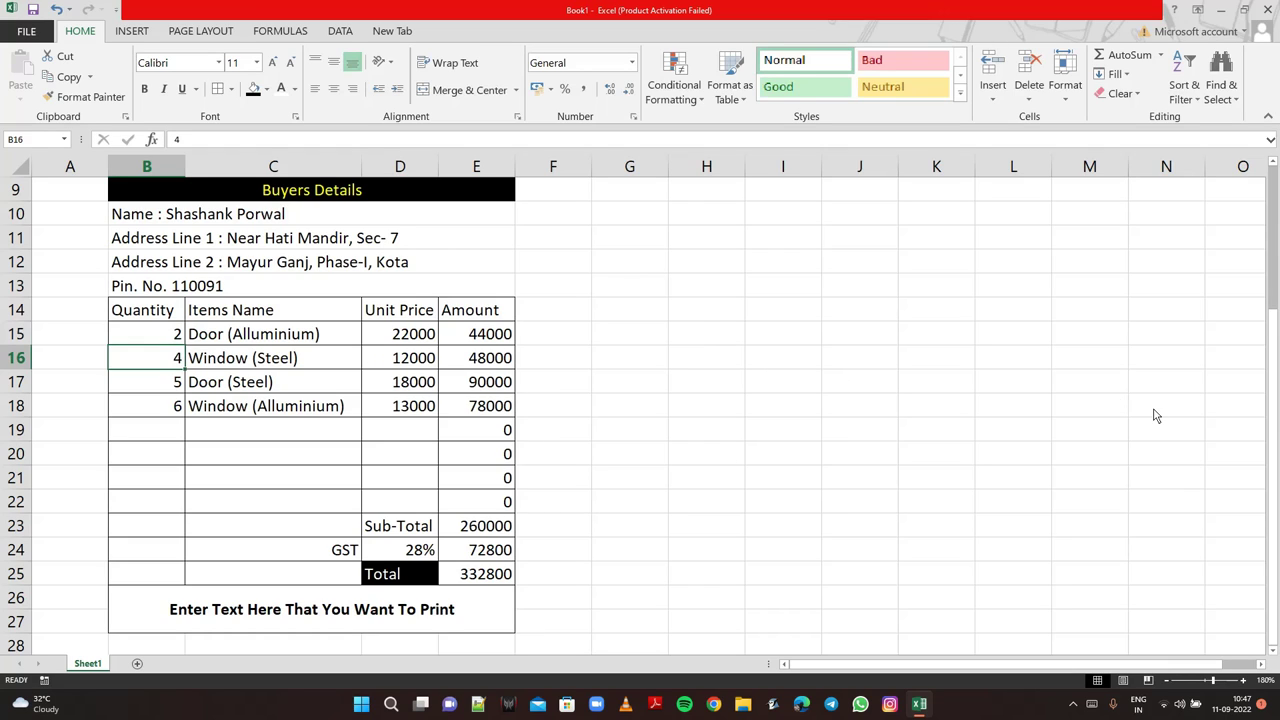
# - Put a thick box border around the Electronic Bill title in B1
pyautogui.moveTo(1275, 422); pyautogui.dragTo(1275, 280)
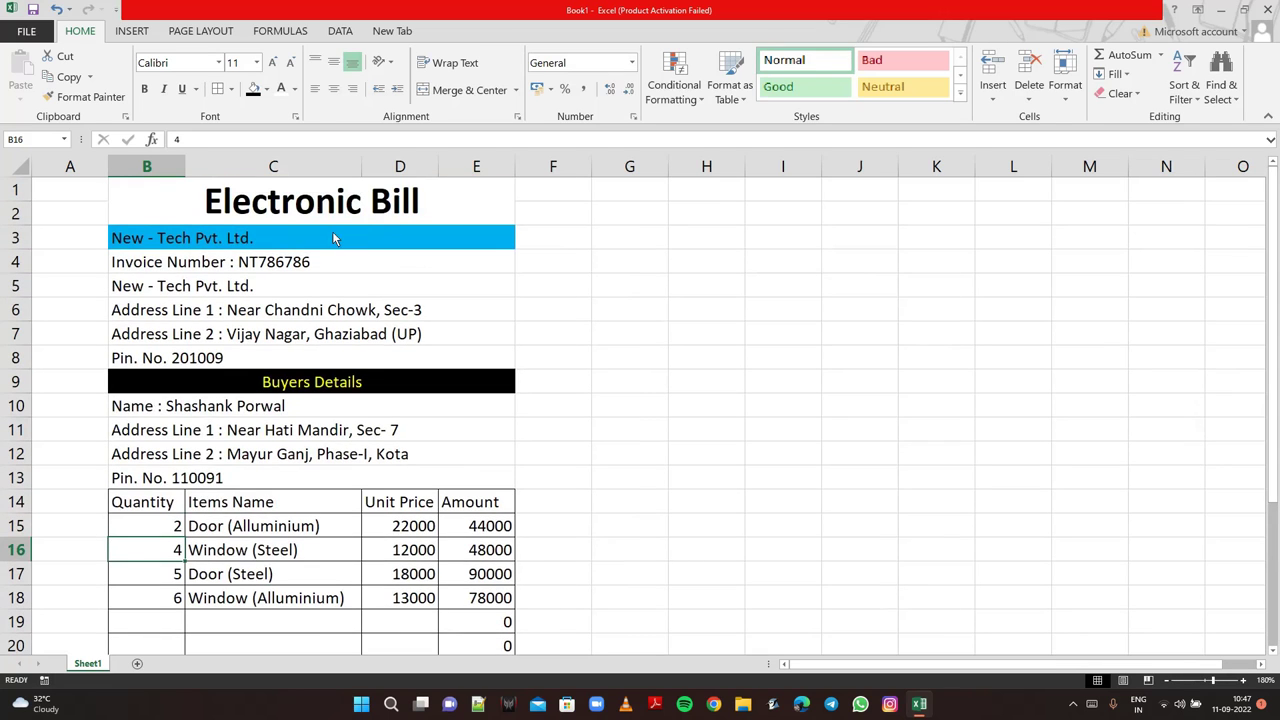
pyautogui.click(165, 201)
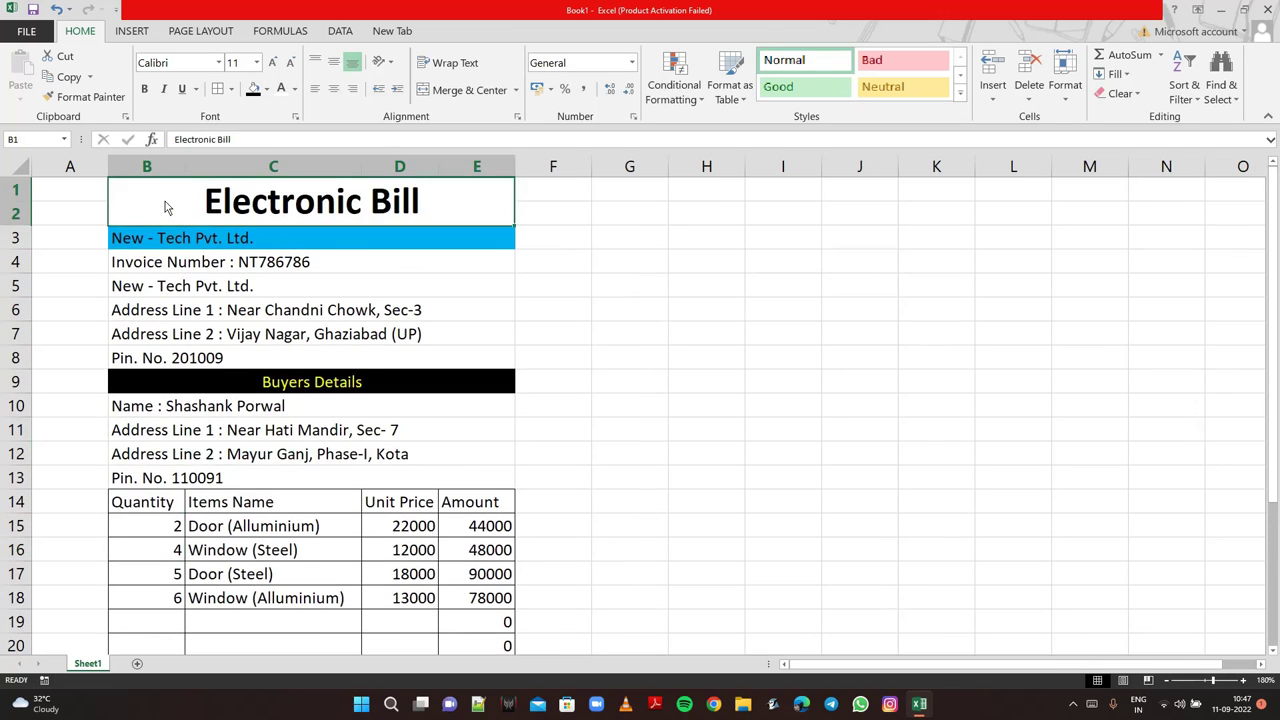
pyautogui.click(232, 90)
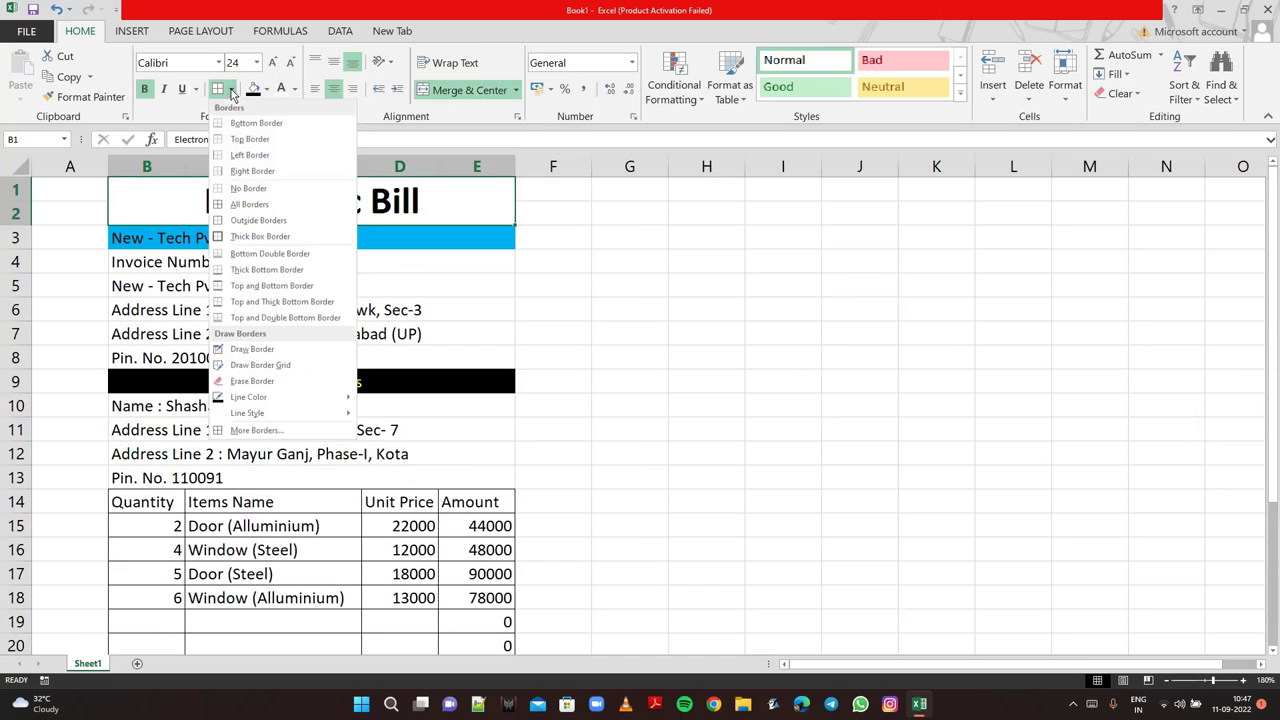
pyautogui.click(272, 238)
# - Add bottom, top, left and right borders to the seller details in B3:E8
pyautogui.click(141, 247)
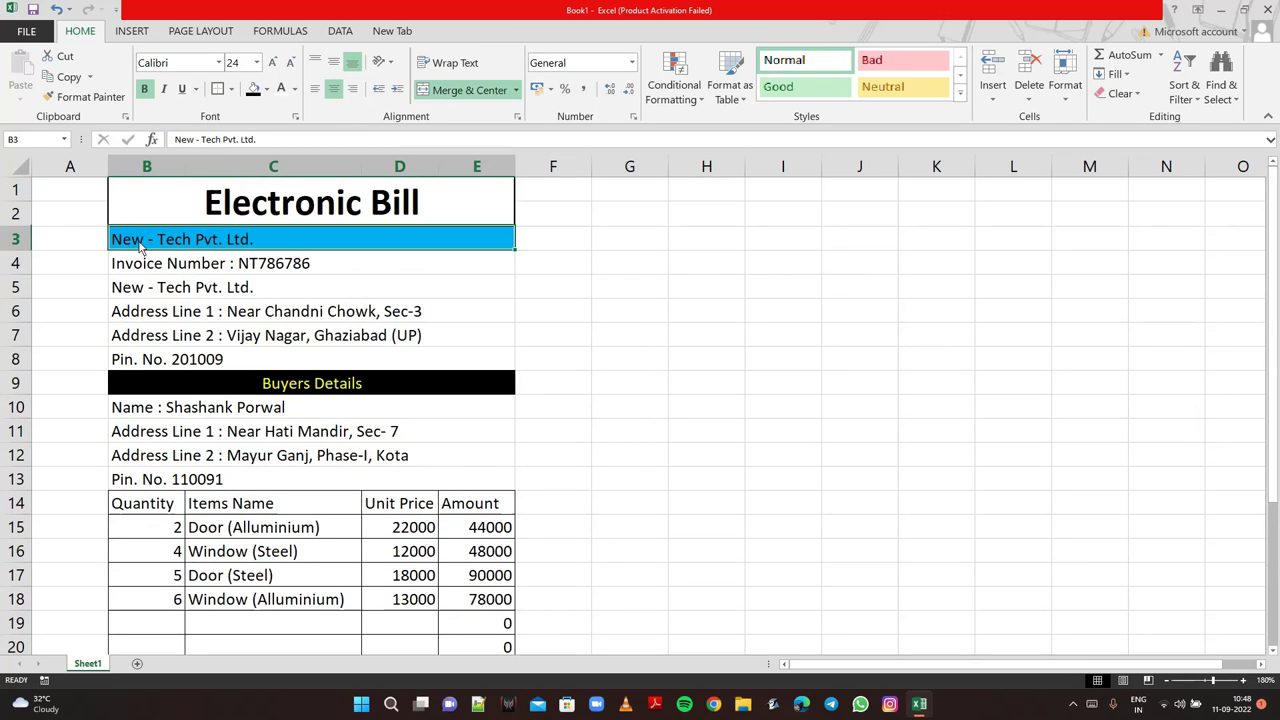
pyautogui.moveTo(141, 247); pyautogui.dragTo(255, 360)
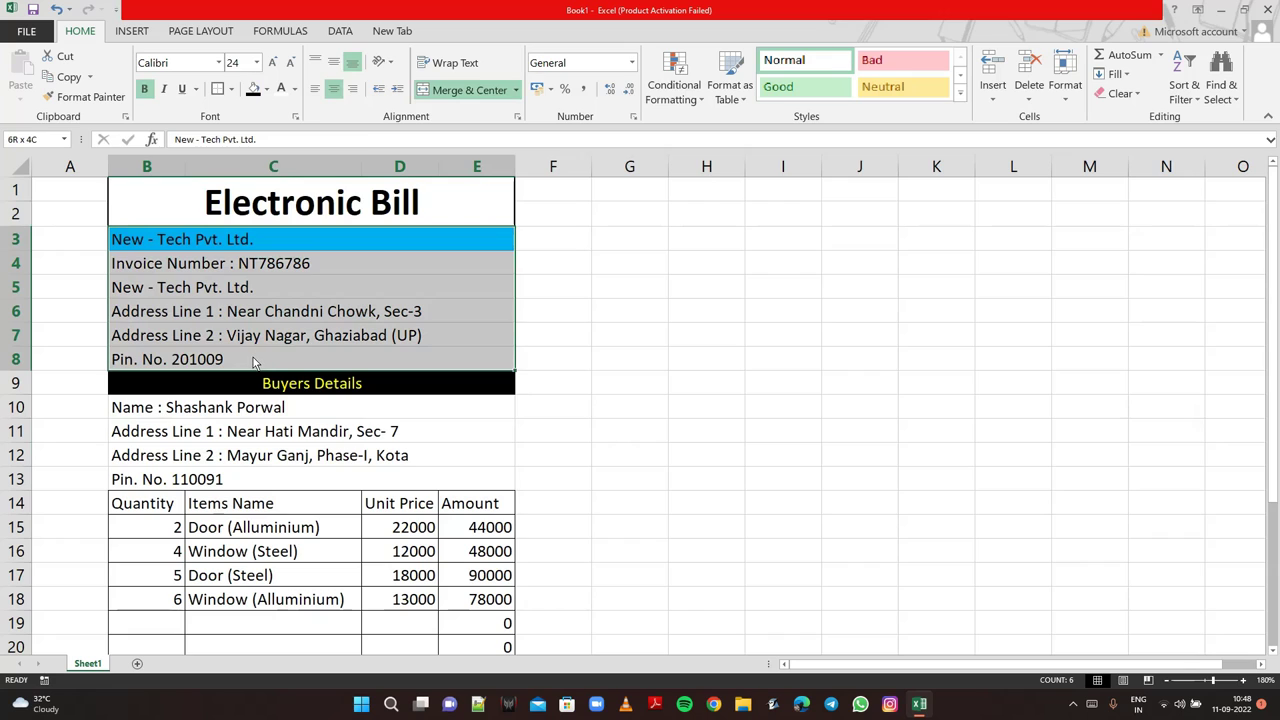
pyautogui.click(231, 89)
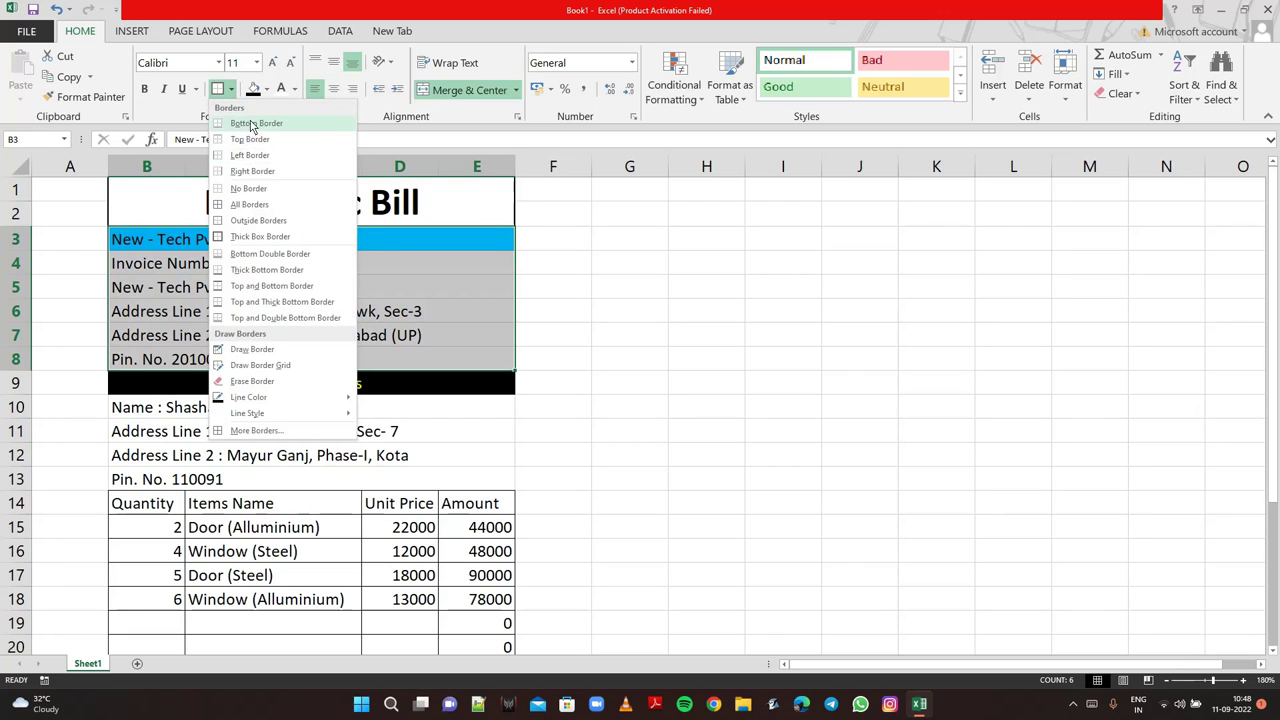
pyautogui.click(252, 125)
pyautogui.click(229, 89)
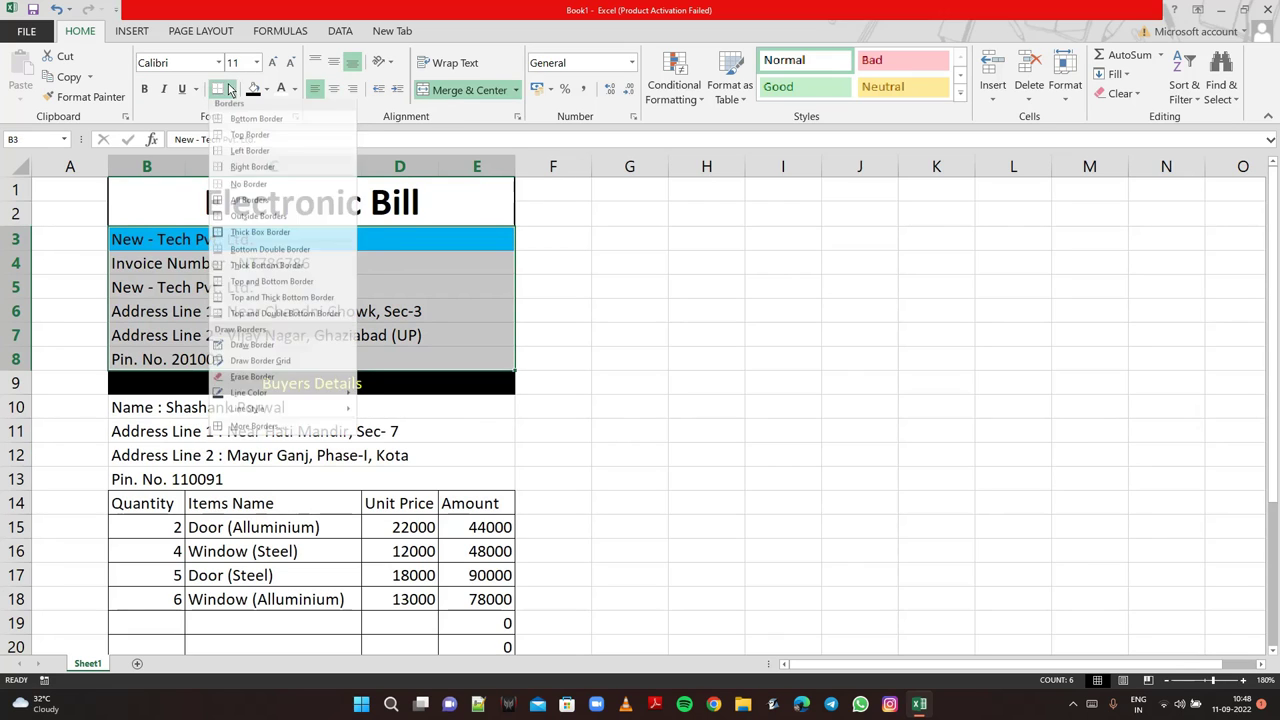
pyautogui.click(246, 140)
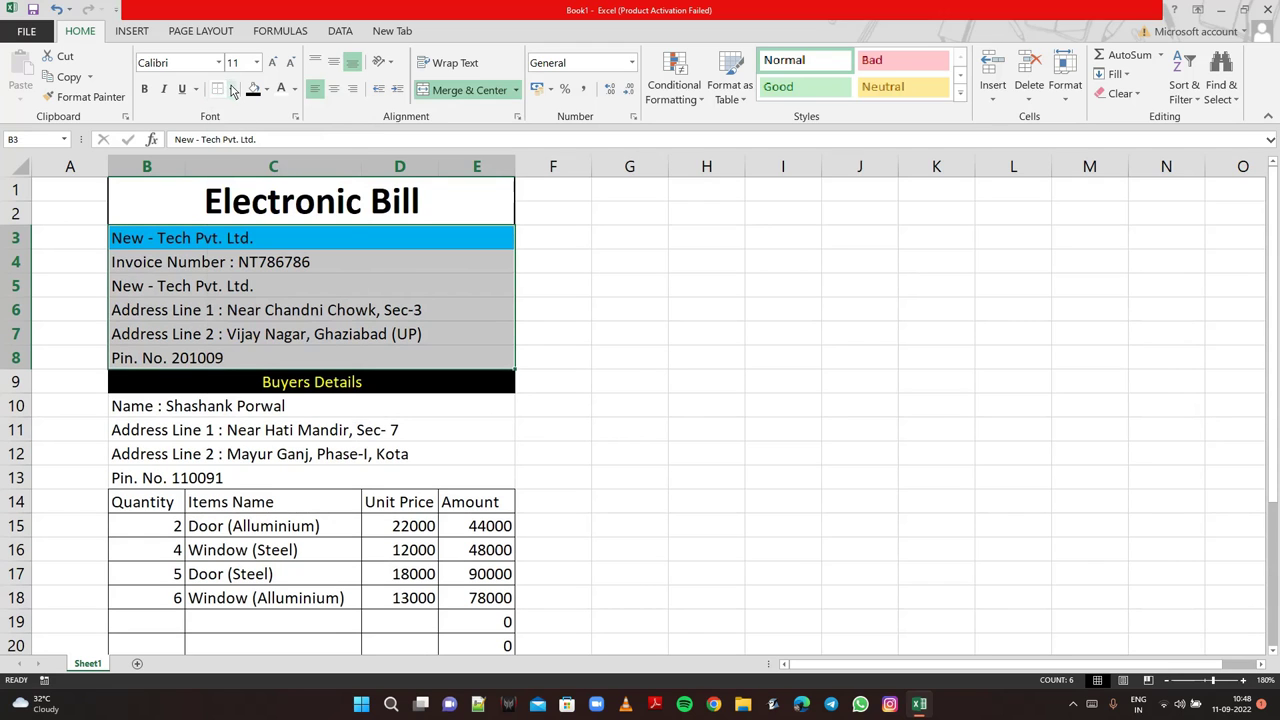
pyautogui.click(229, 89)
pyautogui.click(247, 157)
pyautogui.click(230, 89)
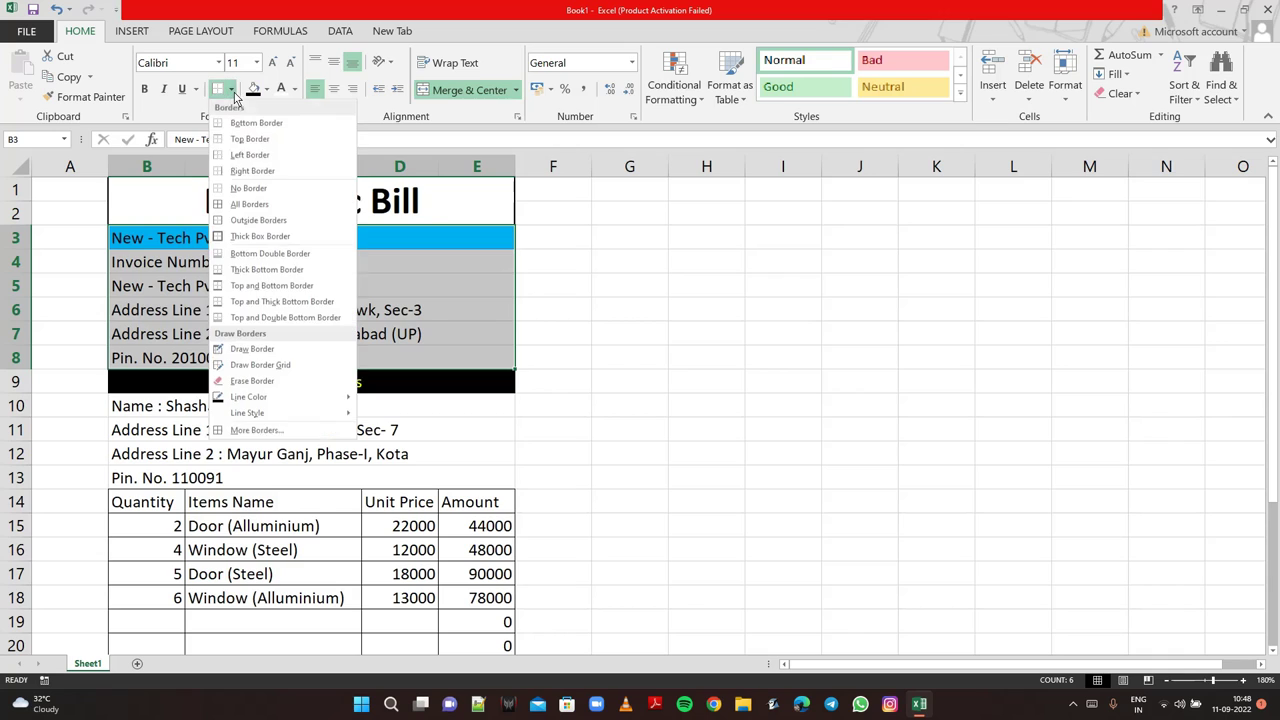
pyautogui.click(260, 175)
pyautogui.click(581, 260)
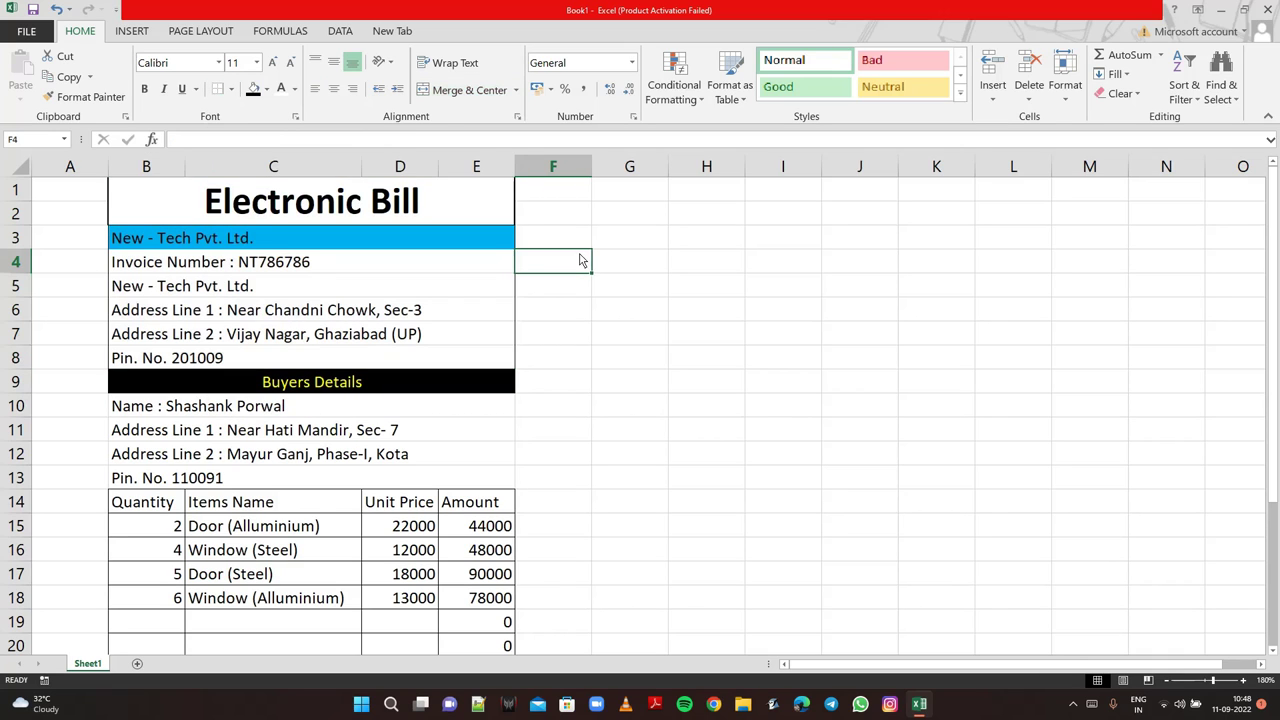
# - Add left and other edge borders to the buyer details in B10:E13
pyautogui.click(562, 398)
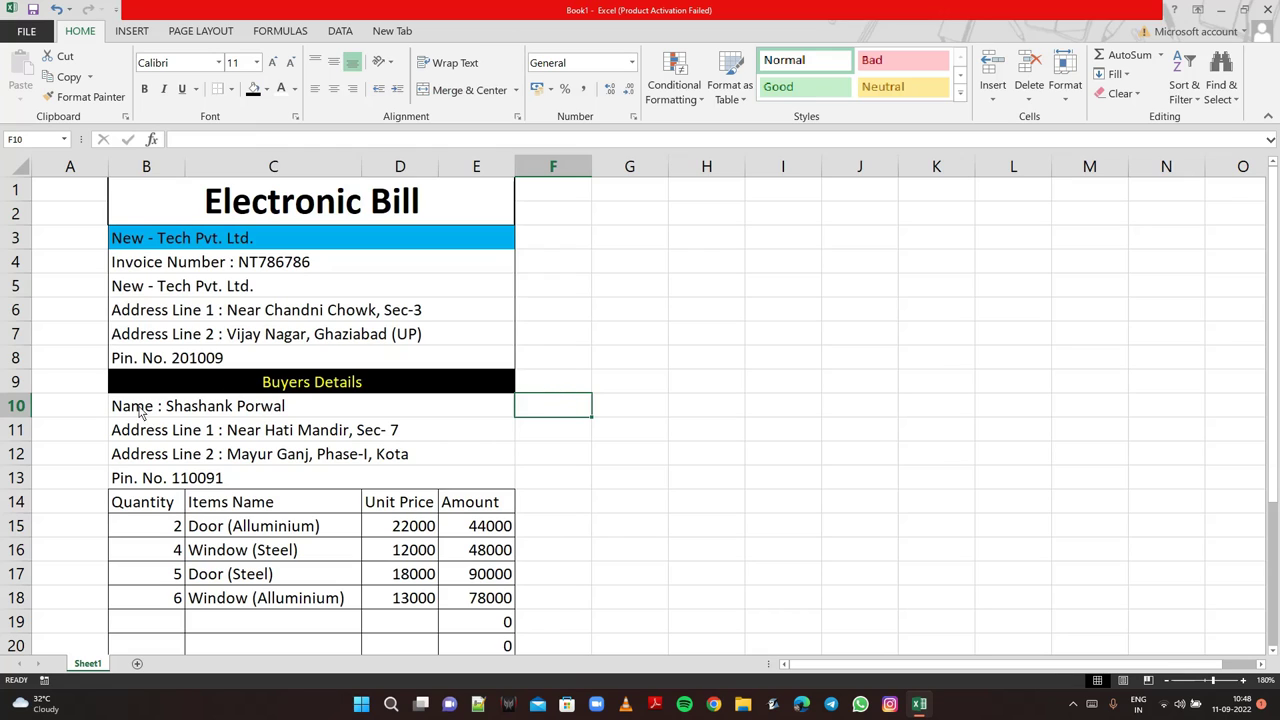
pyautogui.moveTo(140, 413); pyautogui.dragTo(222, 478)
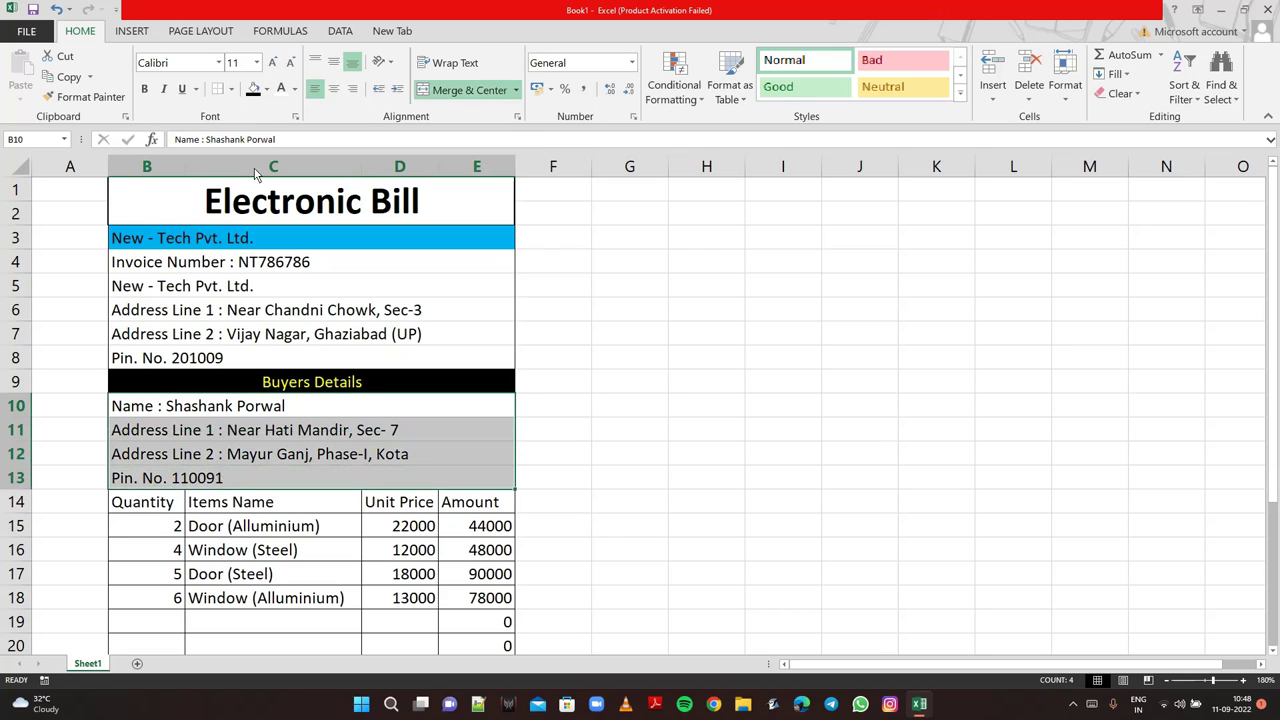
pyautogui.click(230, 89)
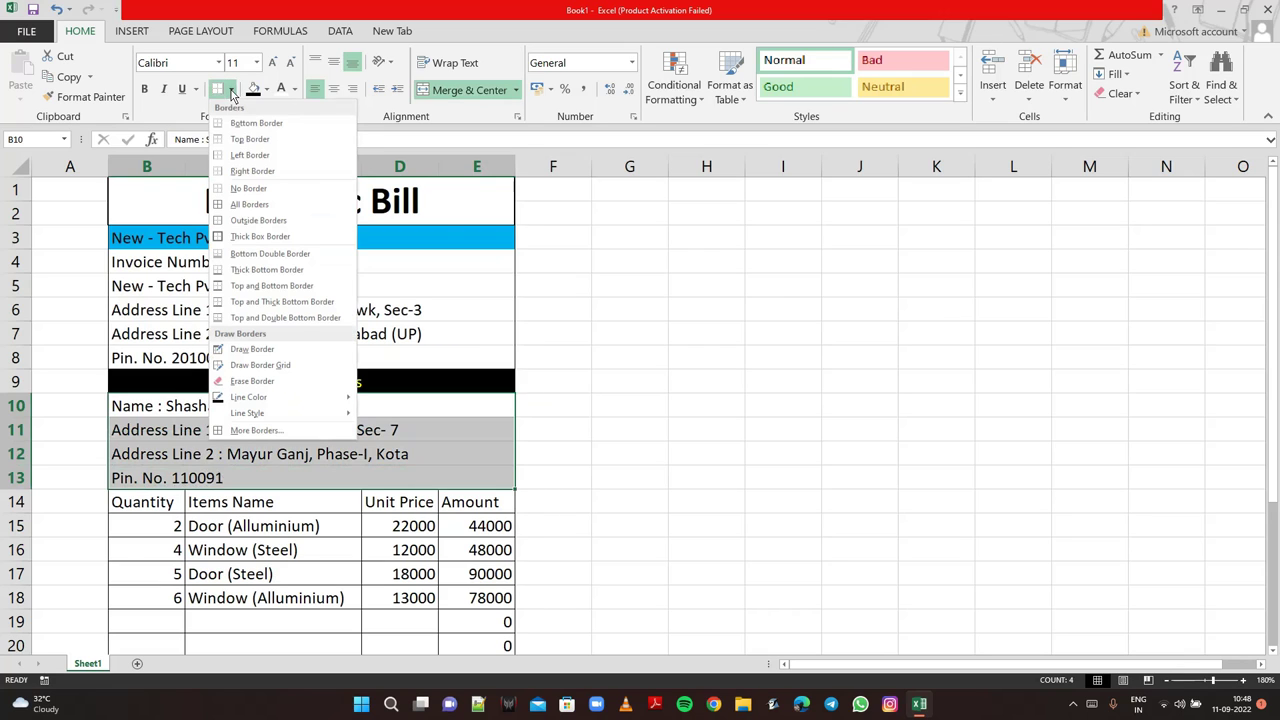
pyautogui.click(246, 158)
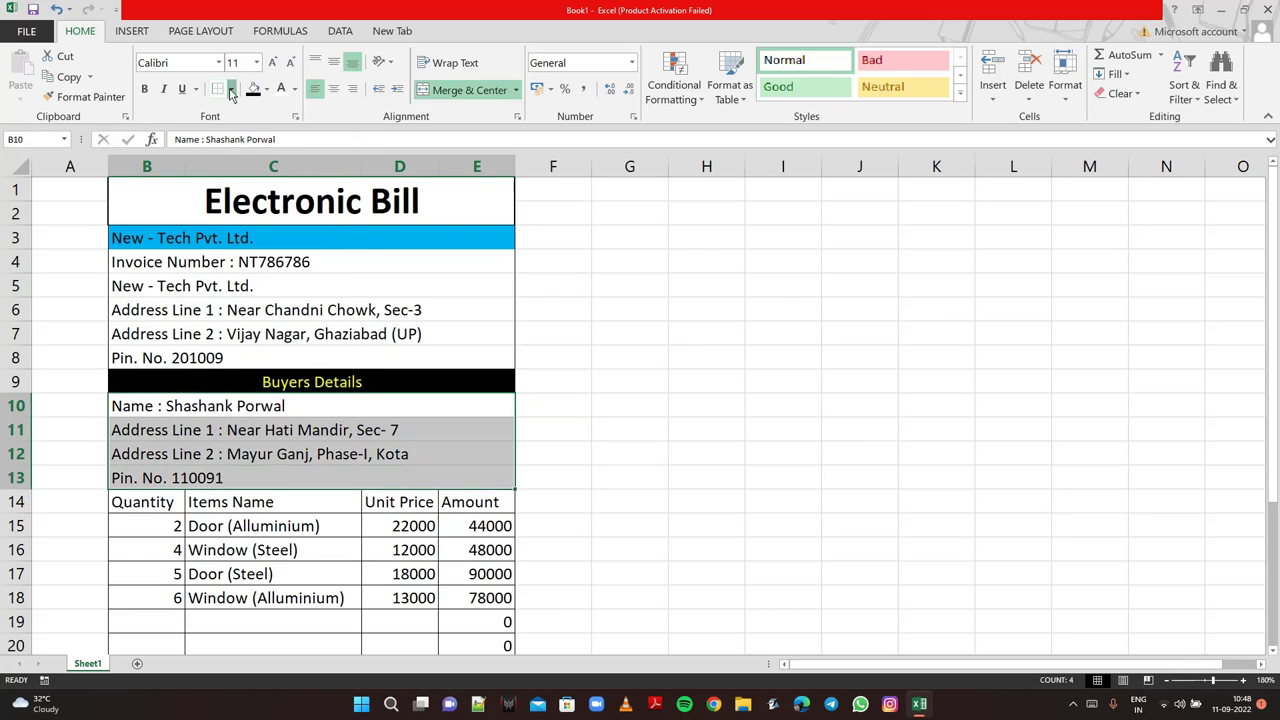
pyautogui.click(231, 91)
pyautogui.click(247, 122)
pyautogui.click(233, 89)
pyautogui.click(247, 130)
pyautogui.click(686, 240)
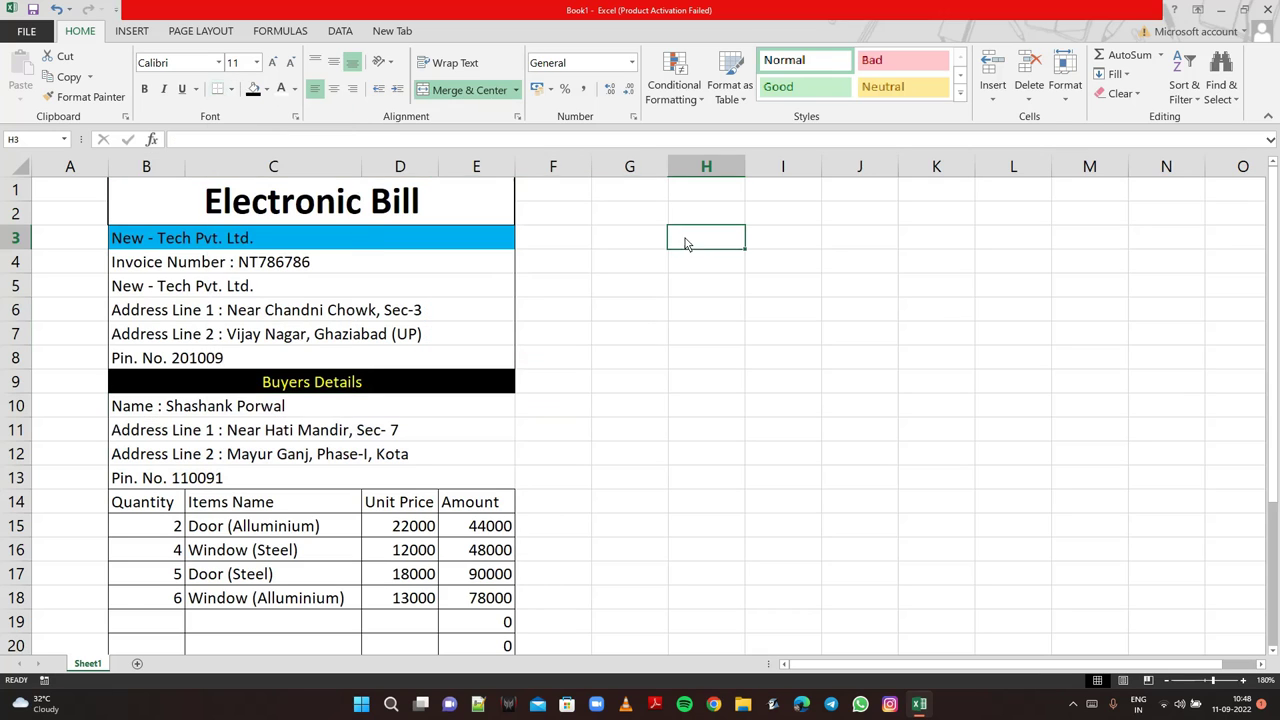
# - Format the B14:E14 column labels as bold yellow text on black fill
pyautogui.moveTo(1272, 322); pyautogui.dragTo(1277, 487)
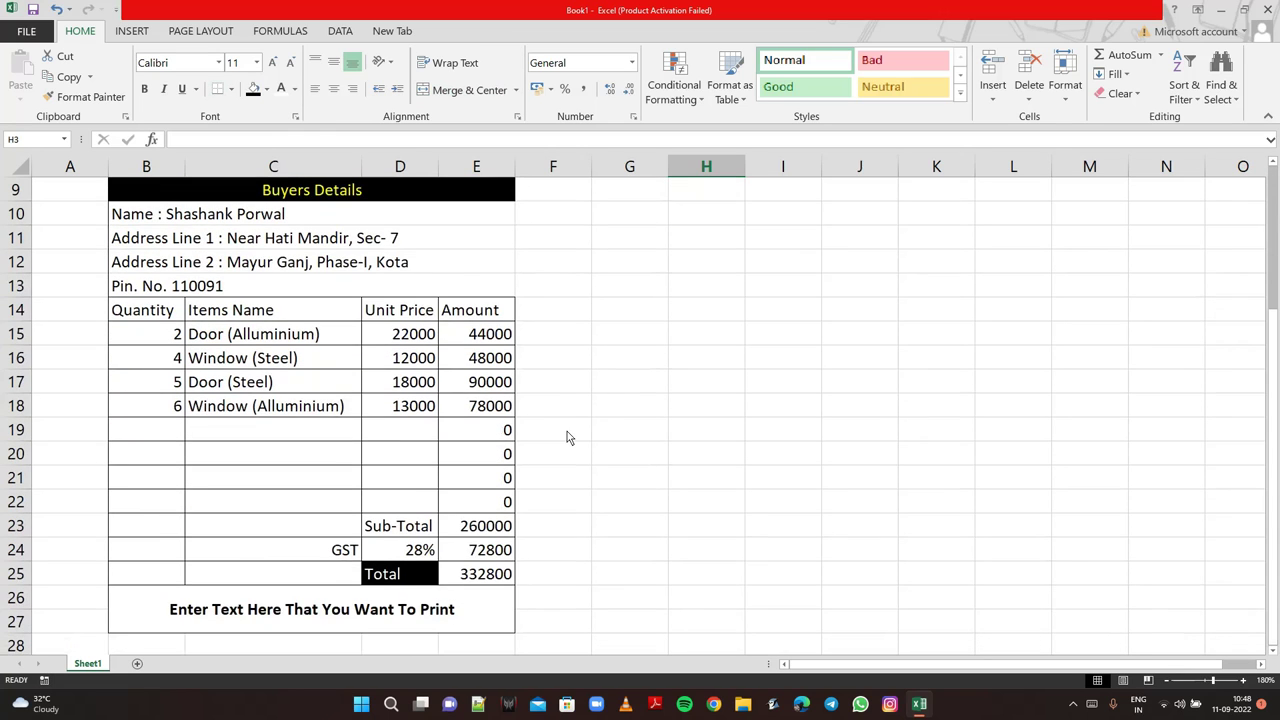
pyautogui.moveTo(172, 316); pyautogui.dragTo(500, 318)
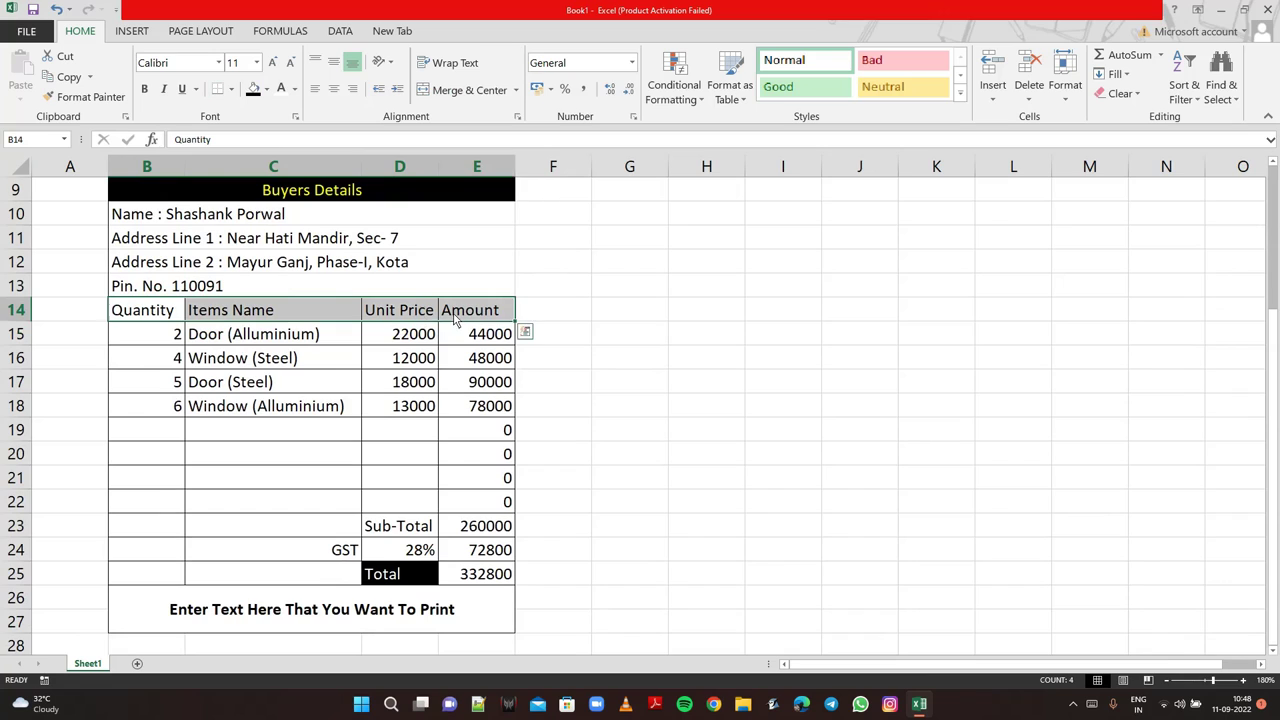
pyautogui.click(143, 92)
pyautogui.click(253, 88)
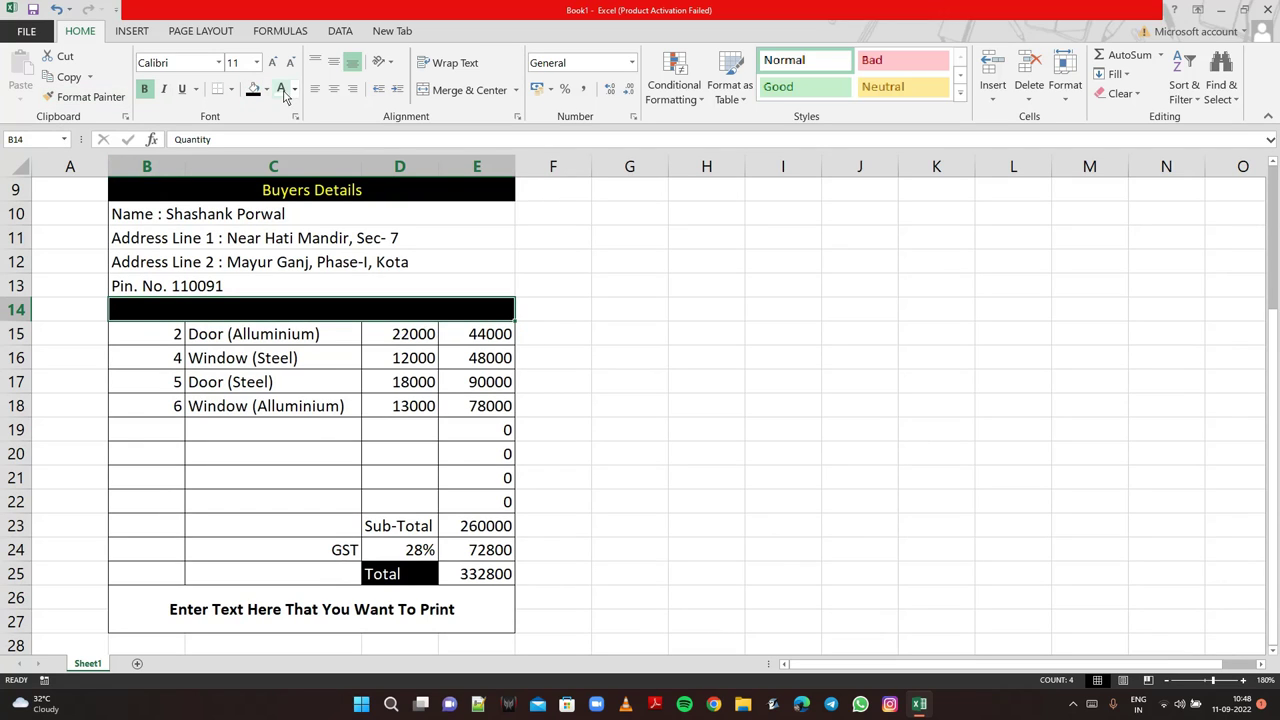
pyautogui.click(281, 90)
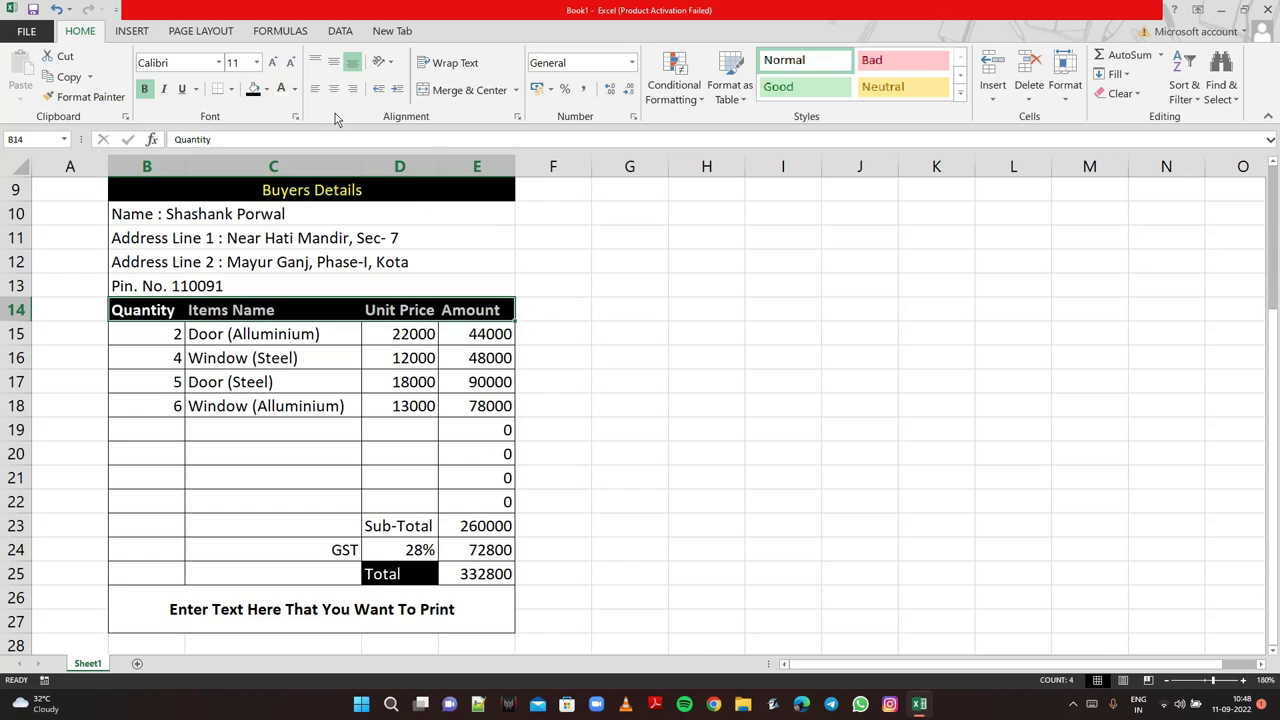
pyautogui.click(295, 90)
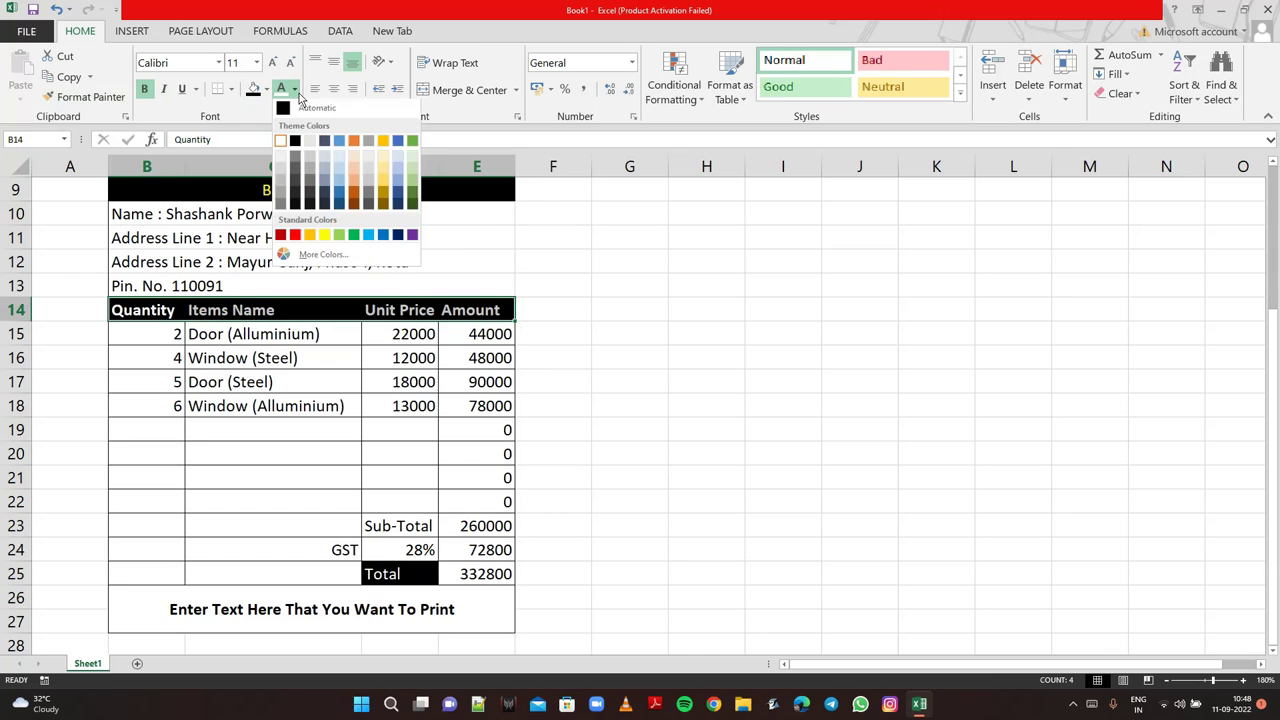
pyautogui.click(324, 237)
pyautogui.click(651, 315)
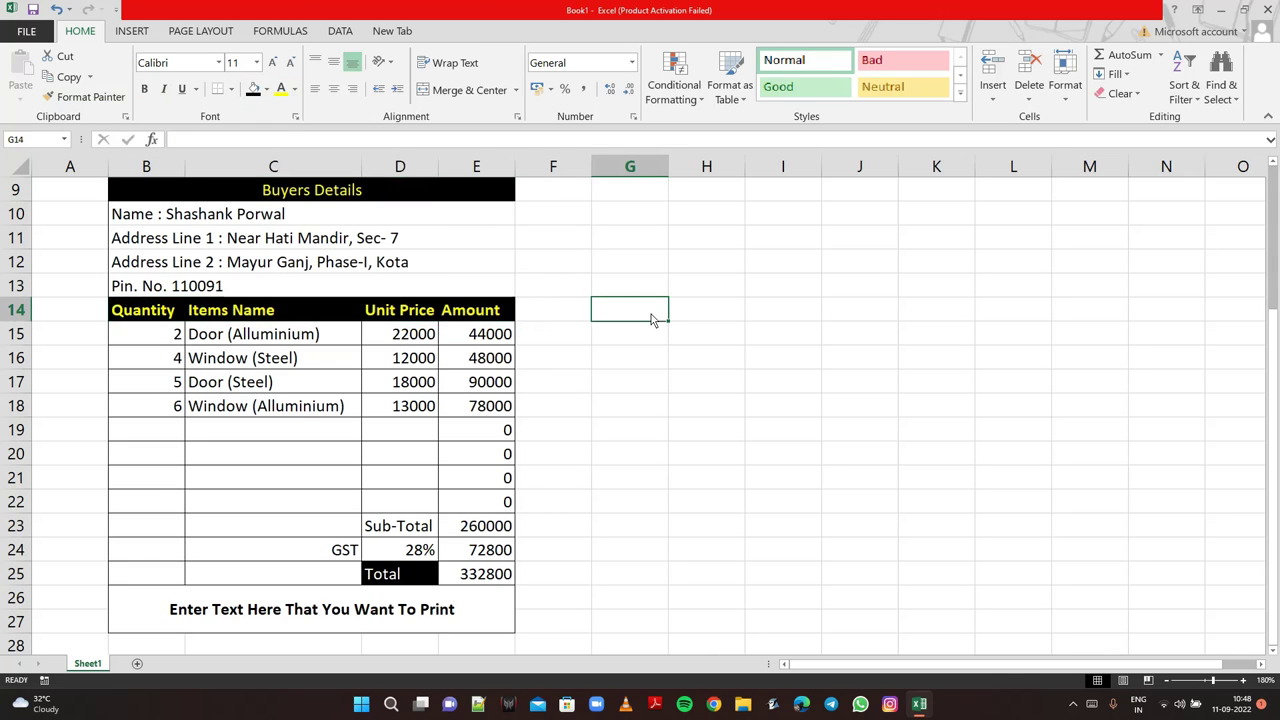
pyautogui.click(787, 361)
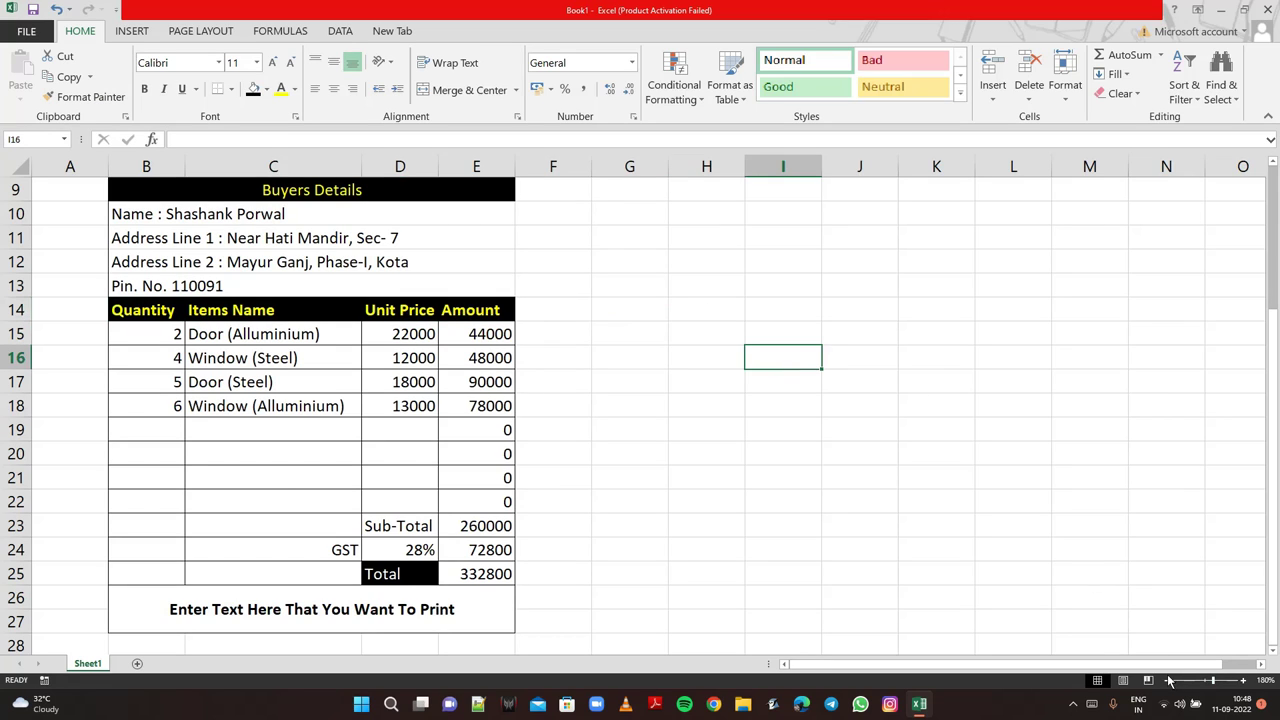
# - Zoom the sheet out to 110% to show the full Electronic Bill
pyautogui.click(1171, 680)
pyautogui.click(1171, 680)
pyautogui.click(1171, 680)
pyautogui.click(1171, 680)
pyautogui.click(1171, 680)
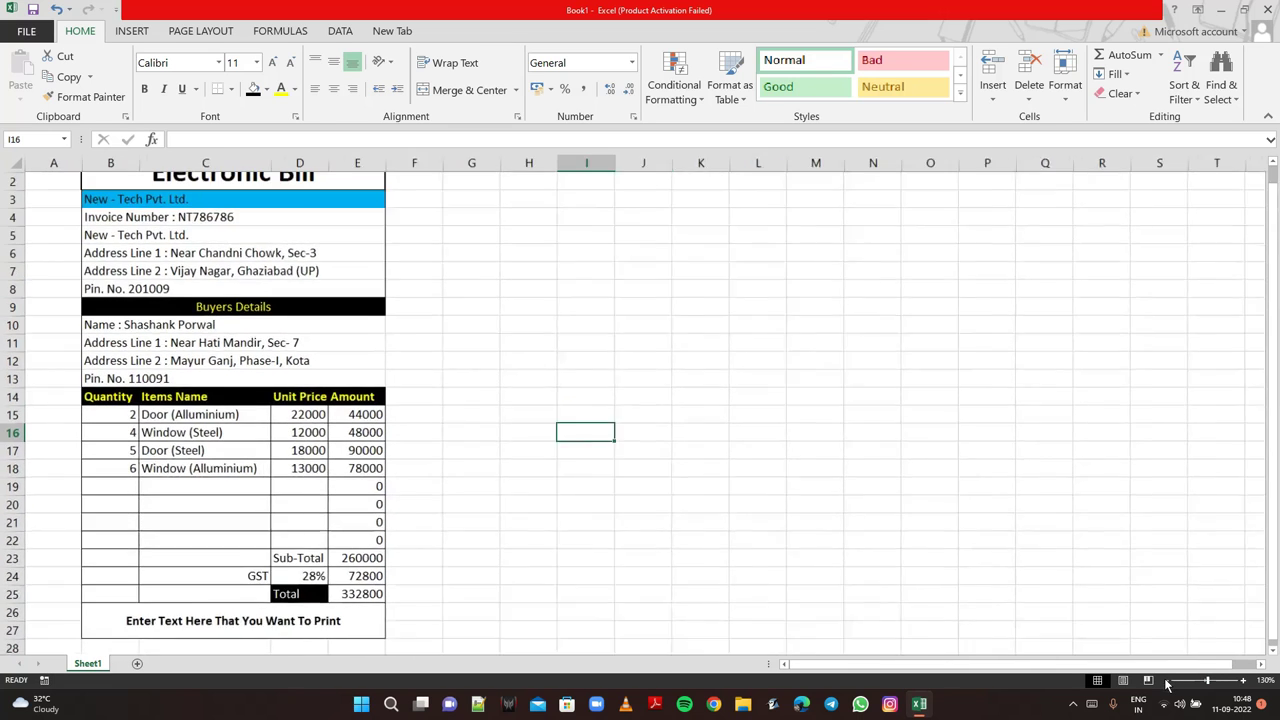
pyautogui.click(1167, 681)
pyautogui.click(1167, 681)
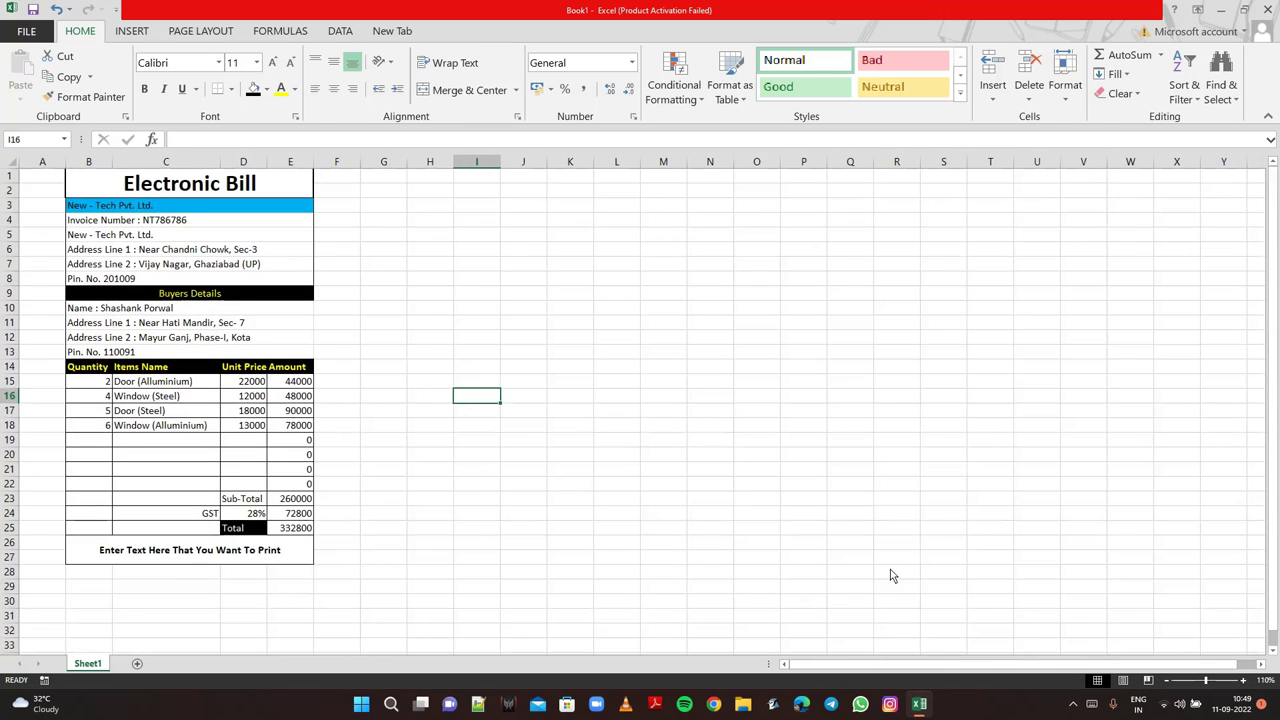
pyautogui.click(804, 514)
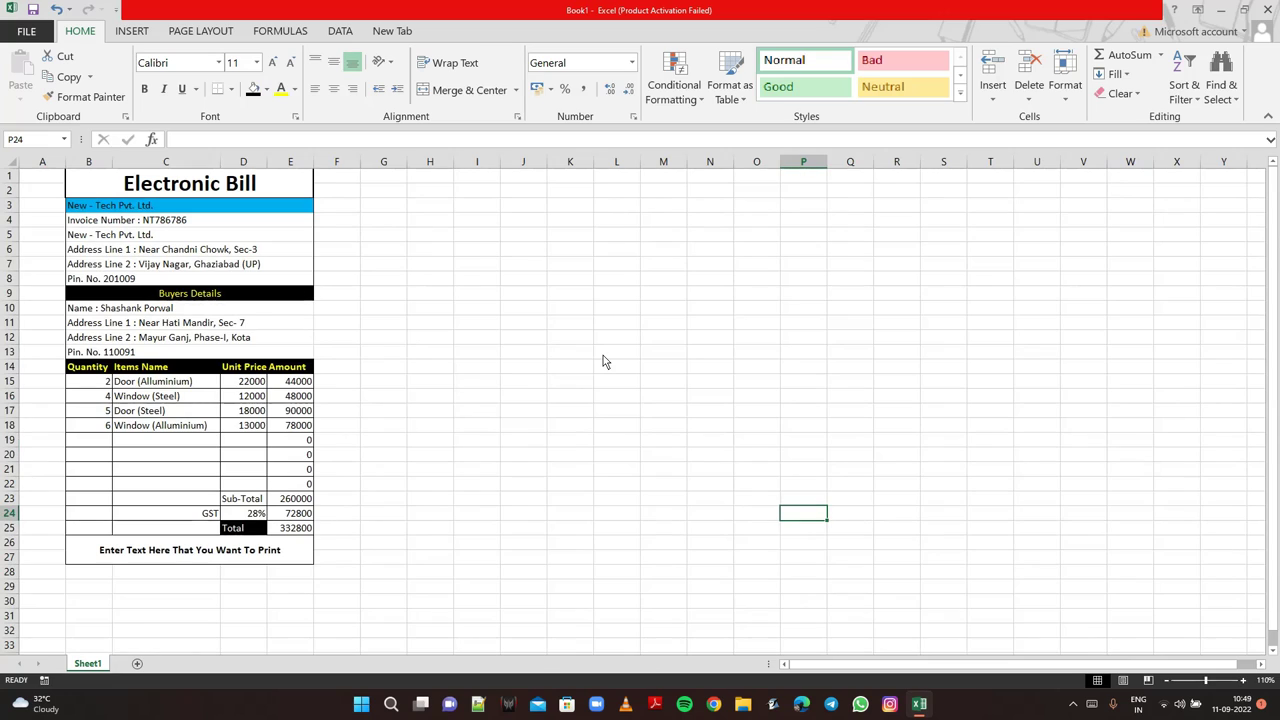